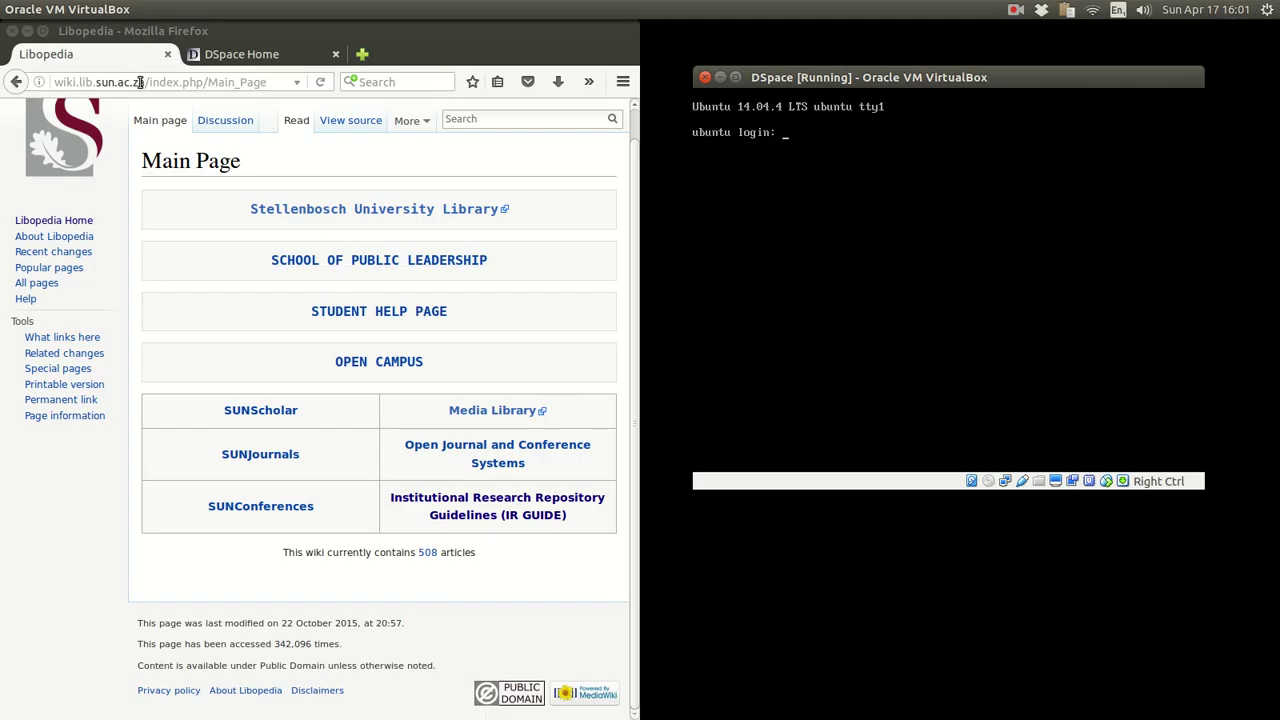
- Highlight the wiki's domain wiki.lib.sun.ac.za in Firefox's address bar
{"action": "left_click_drag", "start_coordinate": [142, 82], "coordinate": [36, 82]}
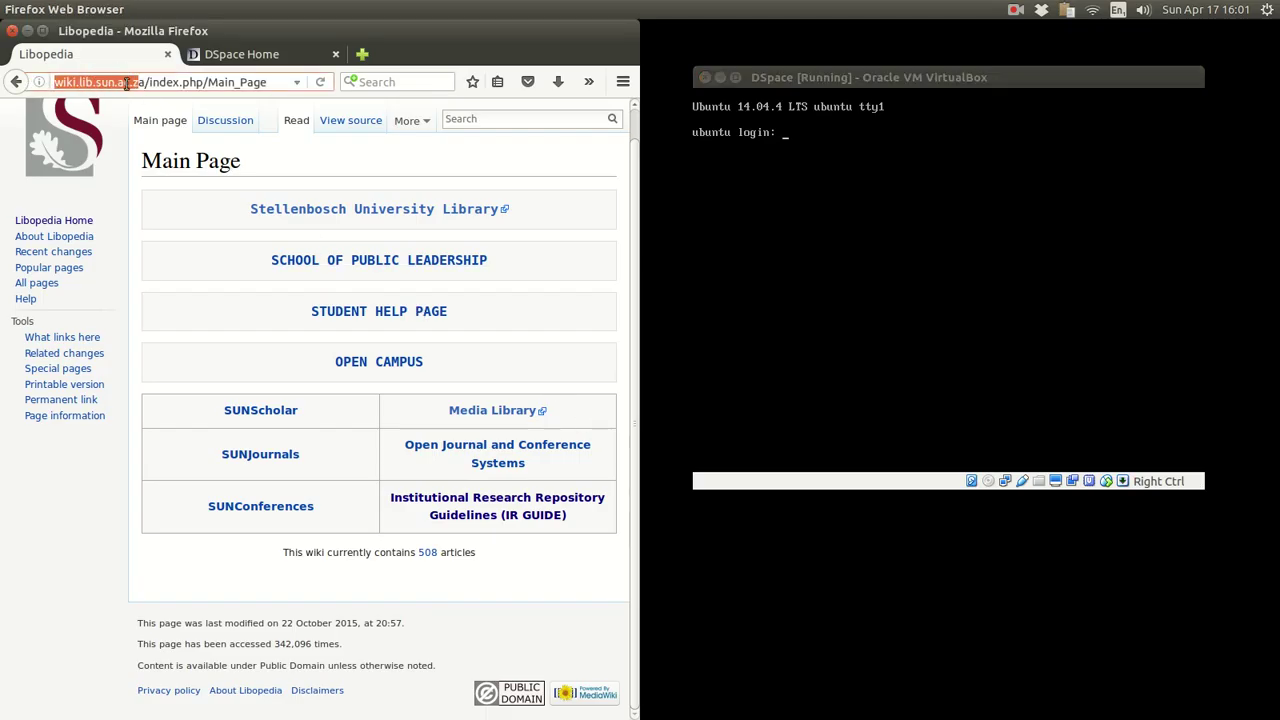
{"action": "left_click_drag", "start_coordinate": [146, 82], "coordinate": [50, 82]}
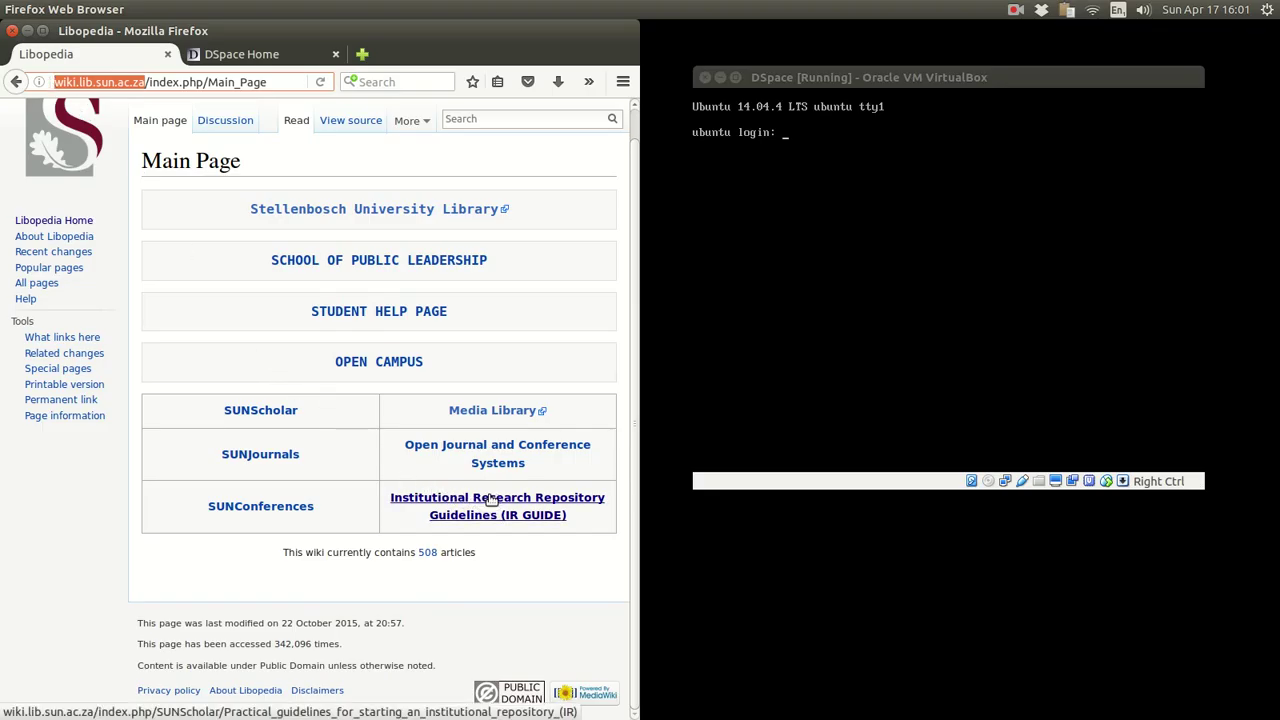
- Open the IR GUIDE page and follow its INSTALLATION link to the DSpace installation overview
{"action": "left_click", "coordinate": [494, 507]}
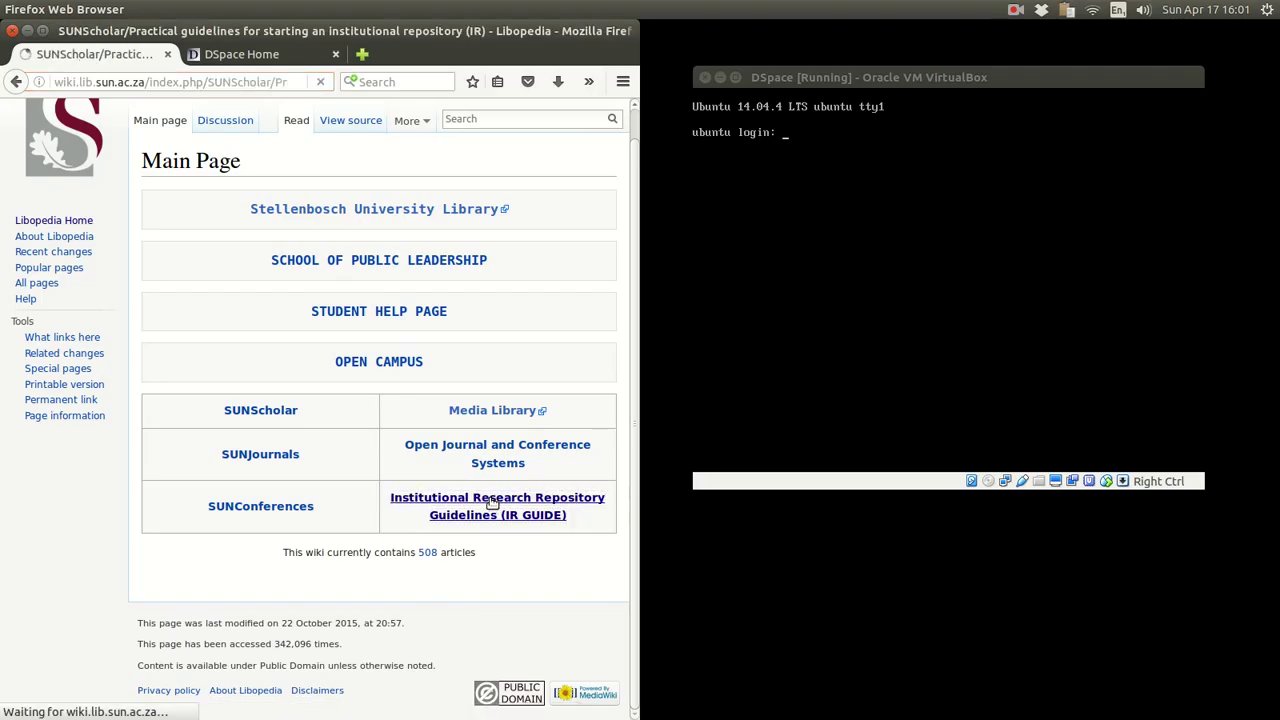
{"action": "scroll", "coordinate": [490, 505], "scroll_direction": "down", "scroll_amount": 6}
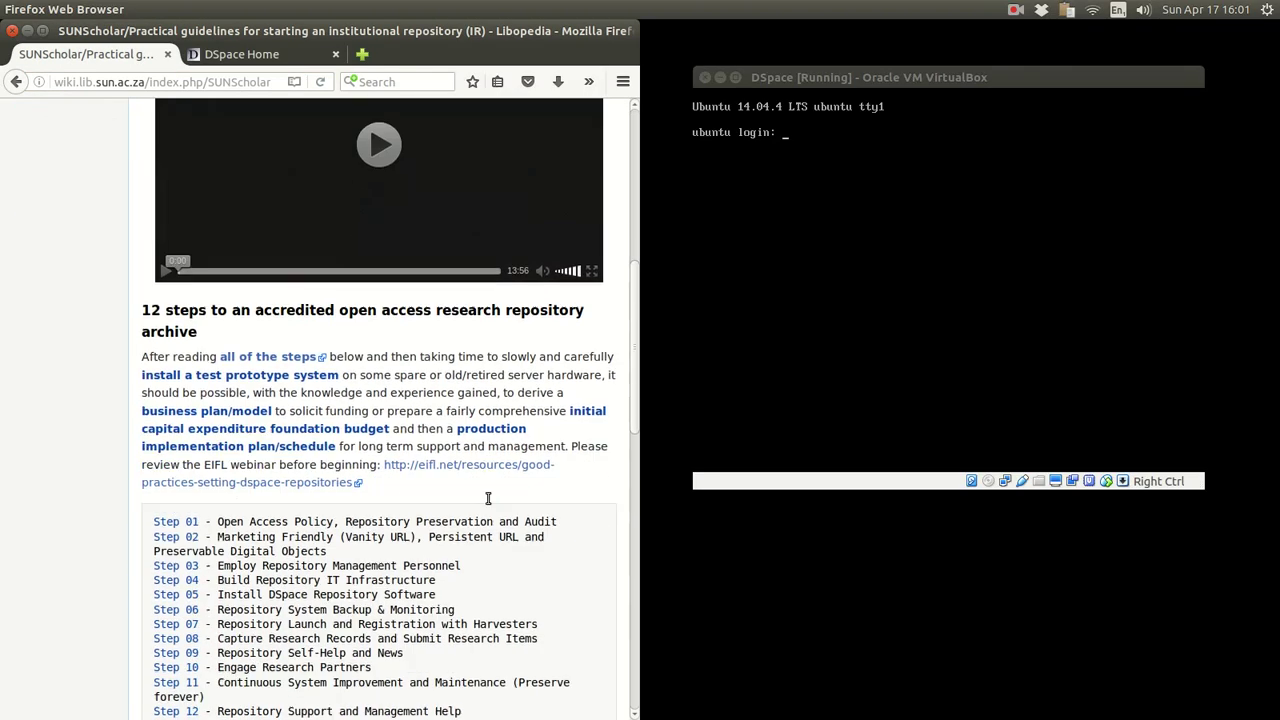
{"action": "scroll", "coordinate": [489, 500], "scroll_direction": "down", "scroll_amount": 6}
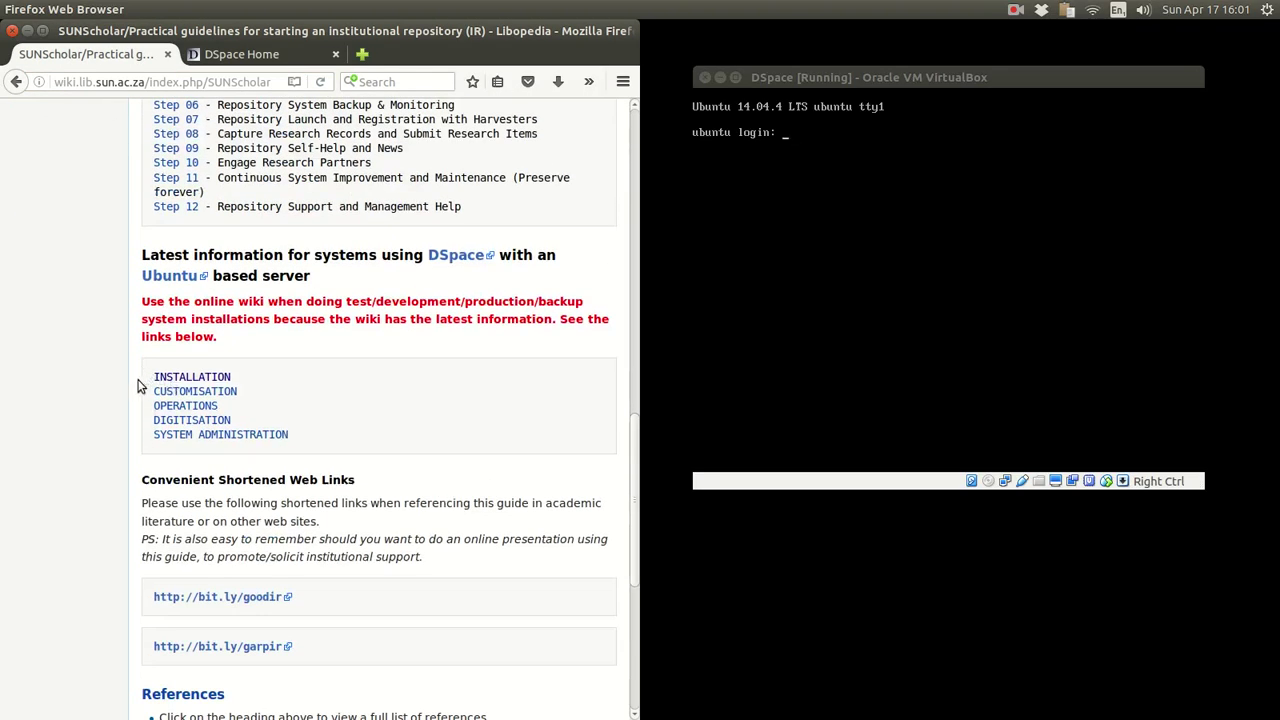
{"action": "left_click_drag", "start_coordinate": [240, 380], "coordinate": [145, 381]}
{"action": "left_click", "coordinate": [185, 380]}
- Open 'Install DSpace Repository Software' and locate Step 11, critical after-installation tasks
{"action": "scroll", "coordinate": [390, 385], "scroll_direction": "down", "scroll_amount": 5}
{"action": "scroll", "coordinate": [467, 408], "scroll_direction": "up", "scroll_amount": 4}
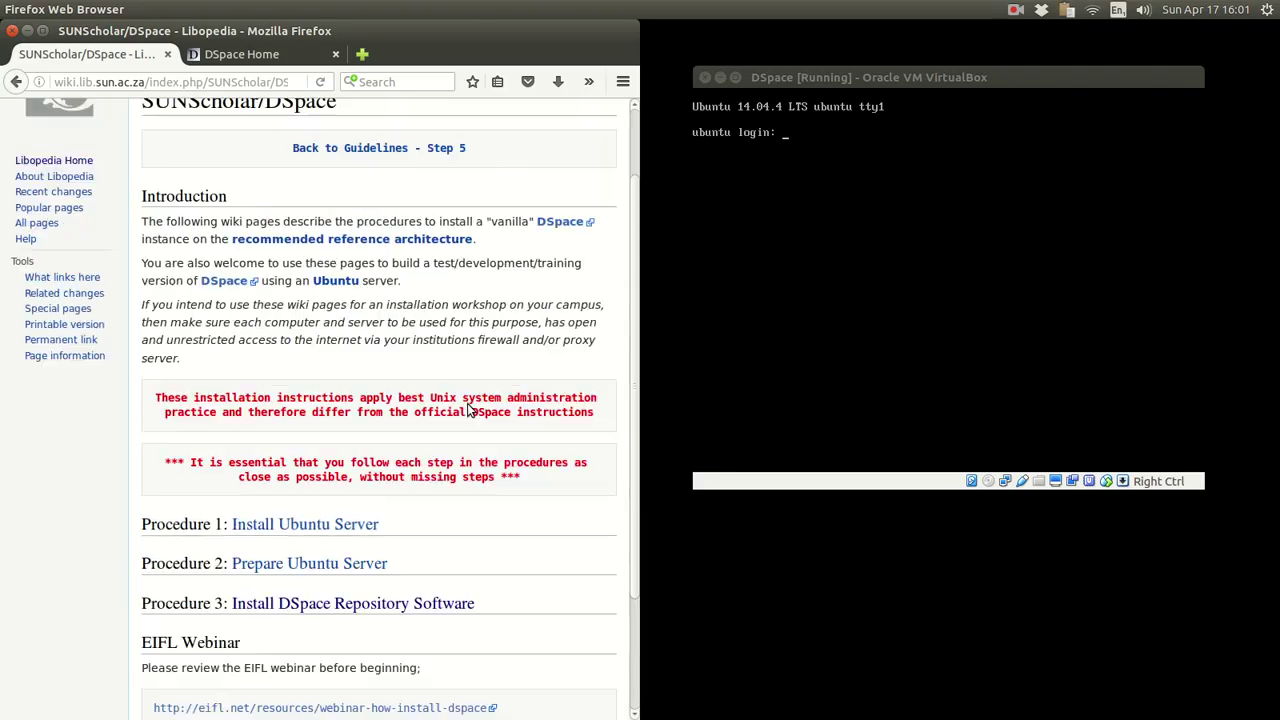
{"action": "scroll", "coordinate": [467, 408], "scroll_direction": "down", "scroll_amount": 4}
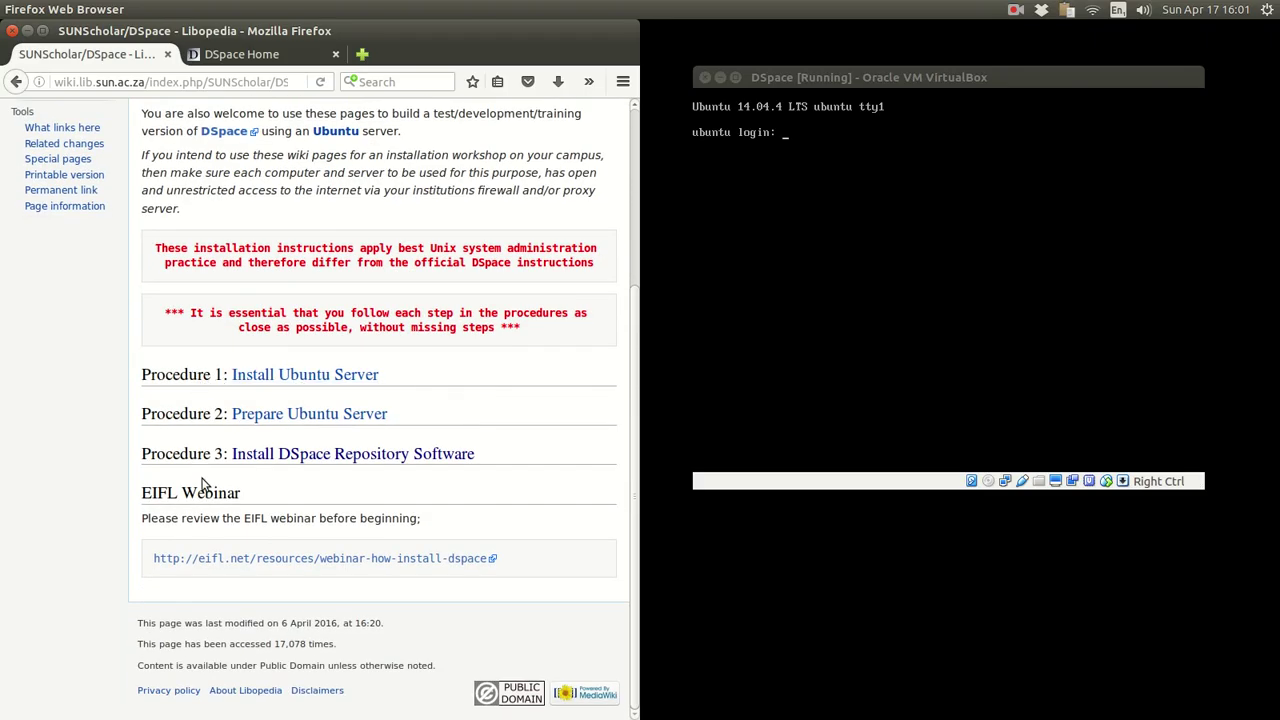
{"action": "left_click", "coordinate": [292, 455]}
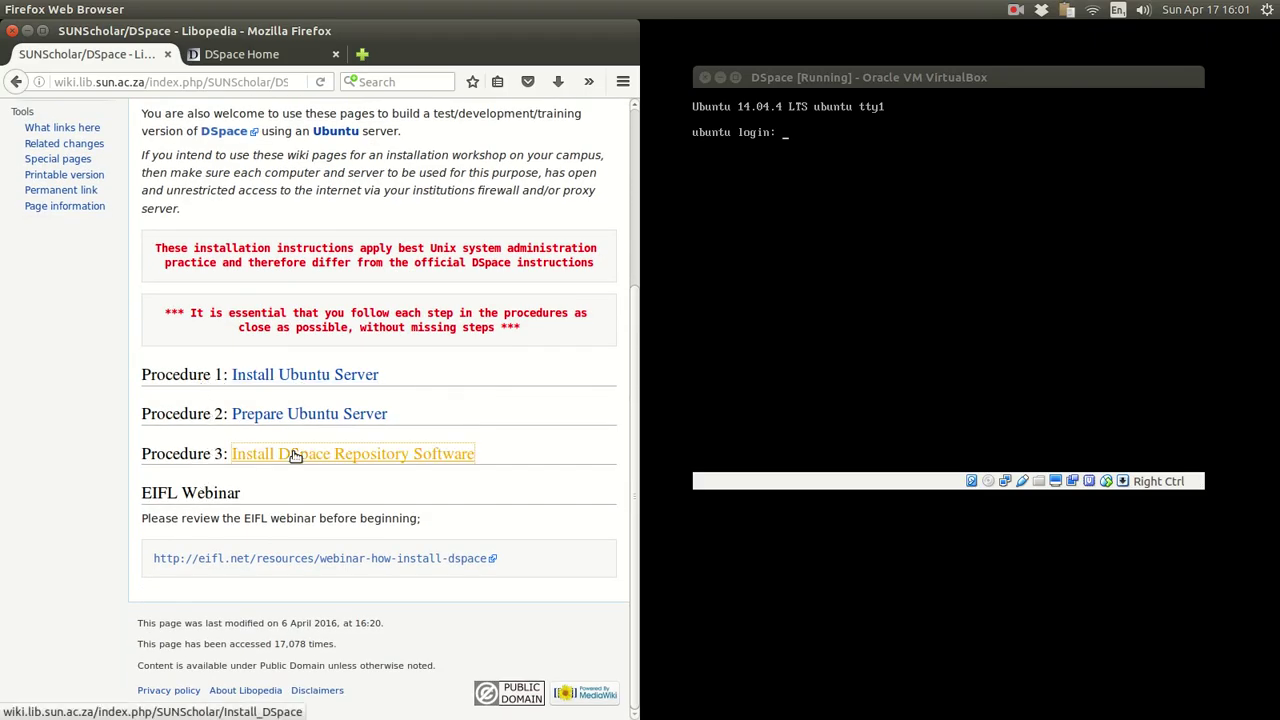
{"action": "scroll", "coordinate": [515, 443], "scroll_direction": "down", "scroll_amount": 7}
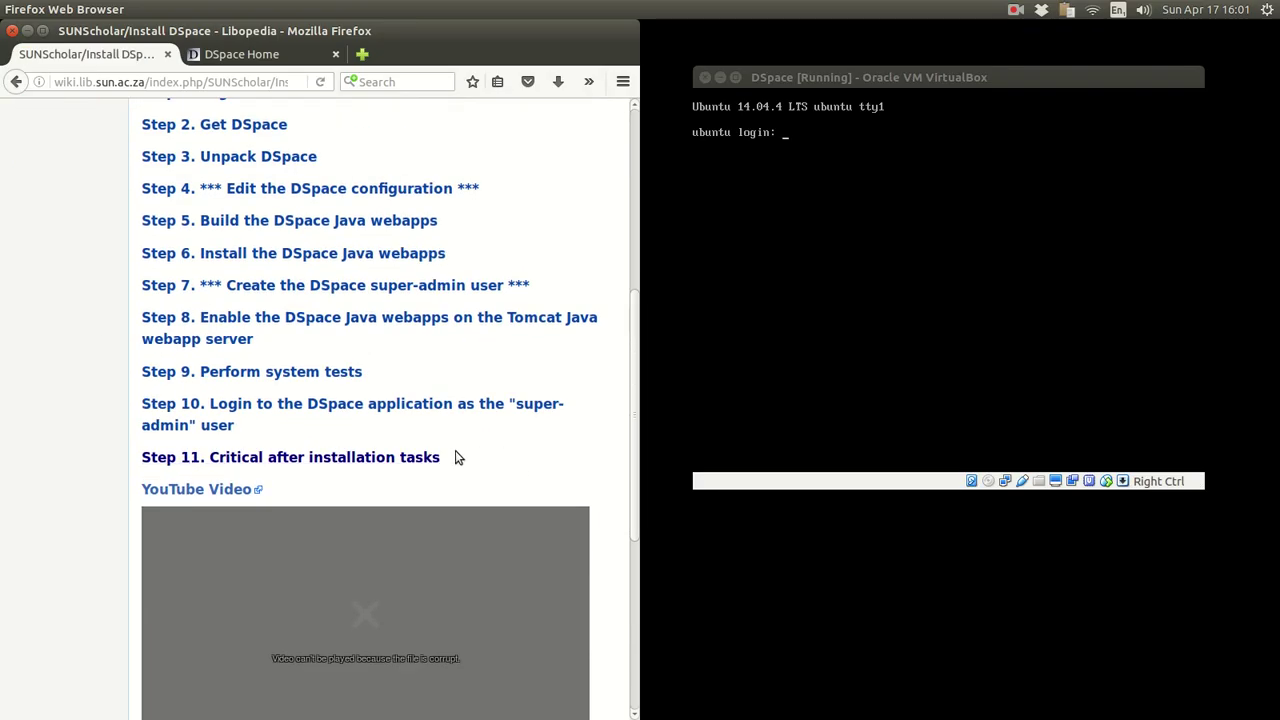
{"action": "mouse_move", "coordinate": [111, 446]}
{"action": "left_mouse_down"}
{"action": "mouse_move", "coordinate": [250, 462]}
{"action": "mouse_move", "coordinate": [88, 444]}
{"action": "left_mouse_up"}
- Open the Step 11 page and highlight the tasks to be 'completed immediately'
{"action": "left_click", "coordinate": [241, 463]}
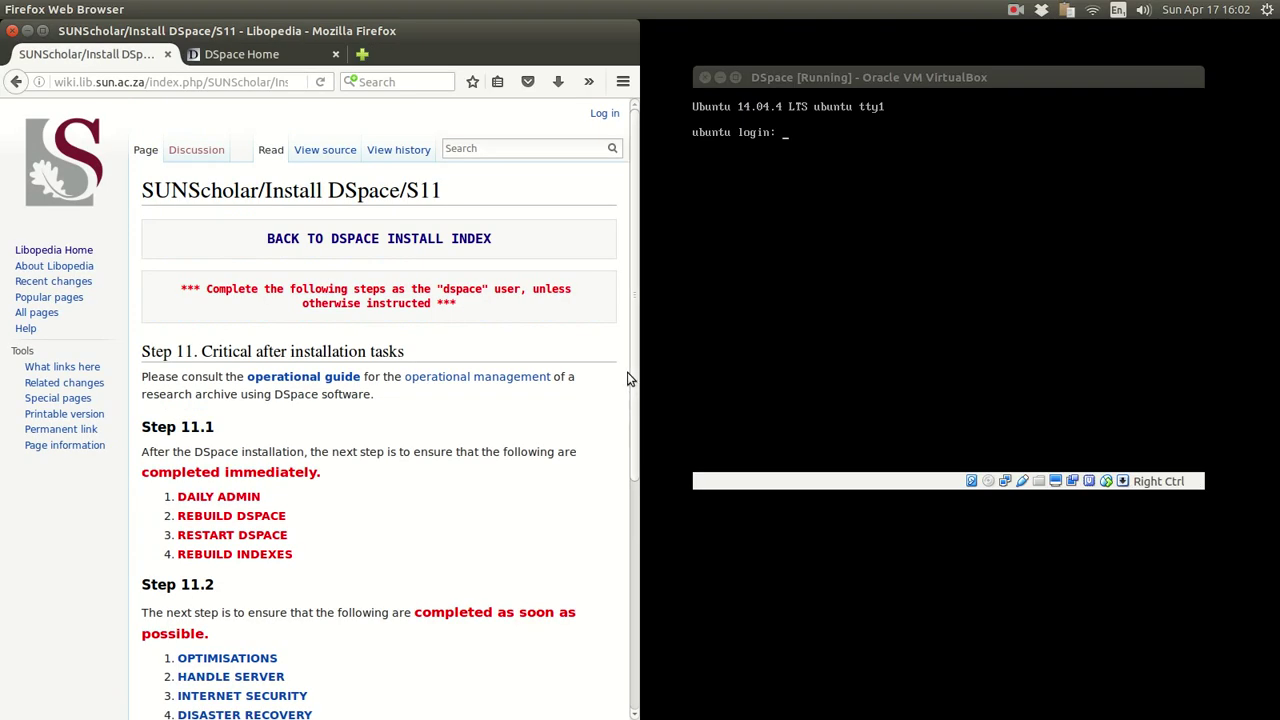
{"action": "scroll", "coordinate": [508, 375], "scroll_direction": "down", "scroll_amount": 3}
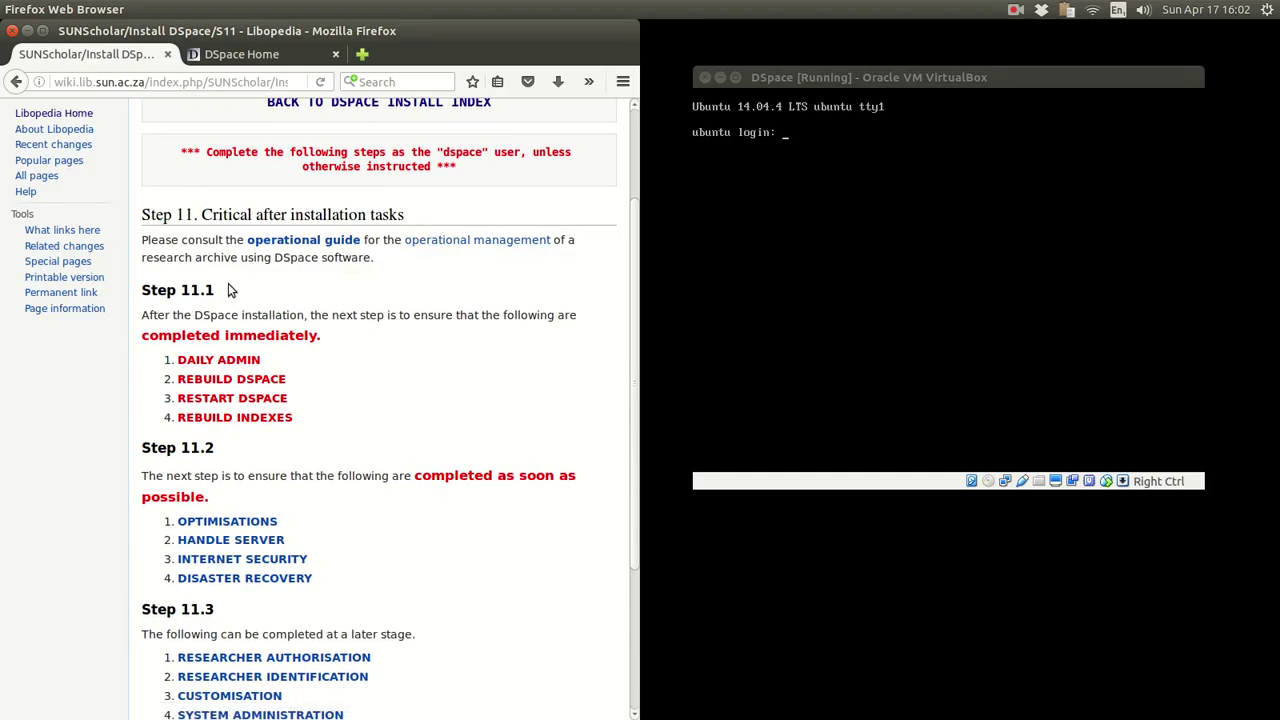
{"action": "scroll", "coordinate": [418, 447], "scroll_direction": "down", "scroll_amount": 5}
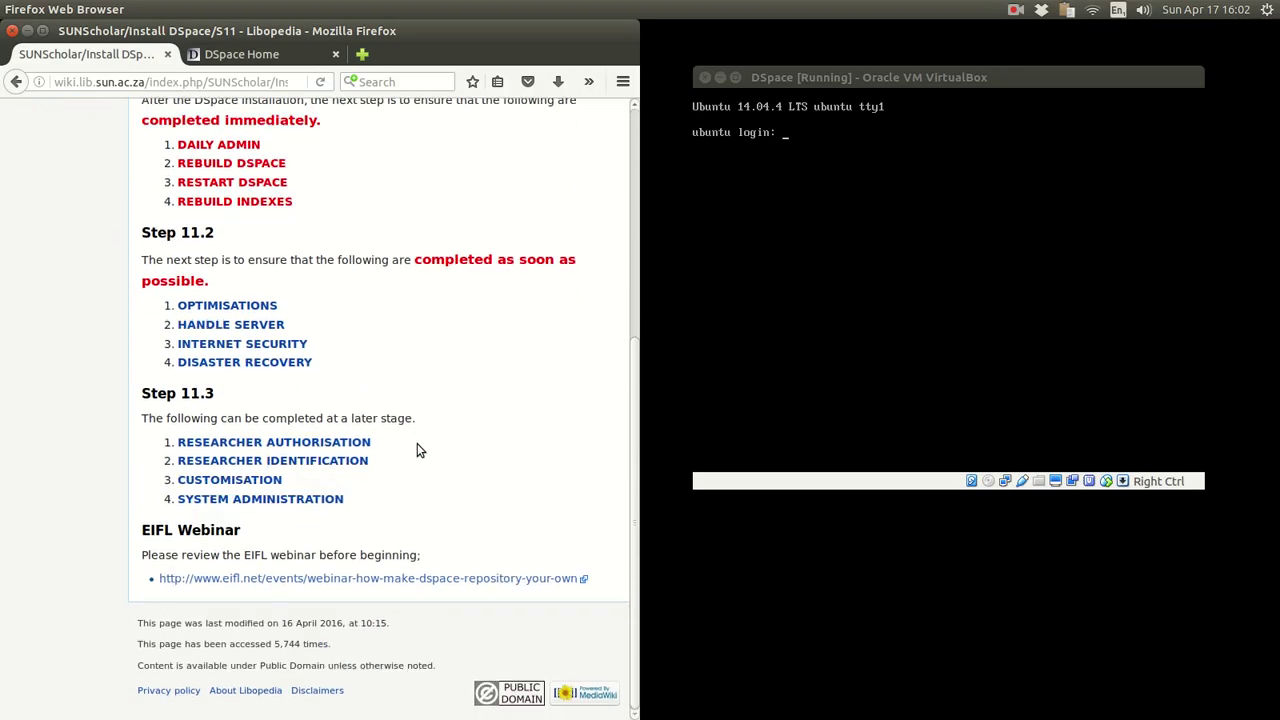
{"action": "scroll", "coordinate": [418, 447], "scroll_direction": "up", "scroll_amount": 3}
{"action": "scroll", "coordinate": [418, 448], "scroll_direction": "up", "scroll_amount": 3}
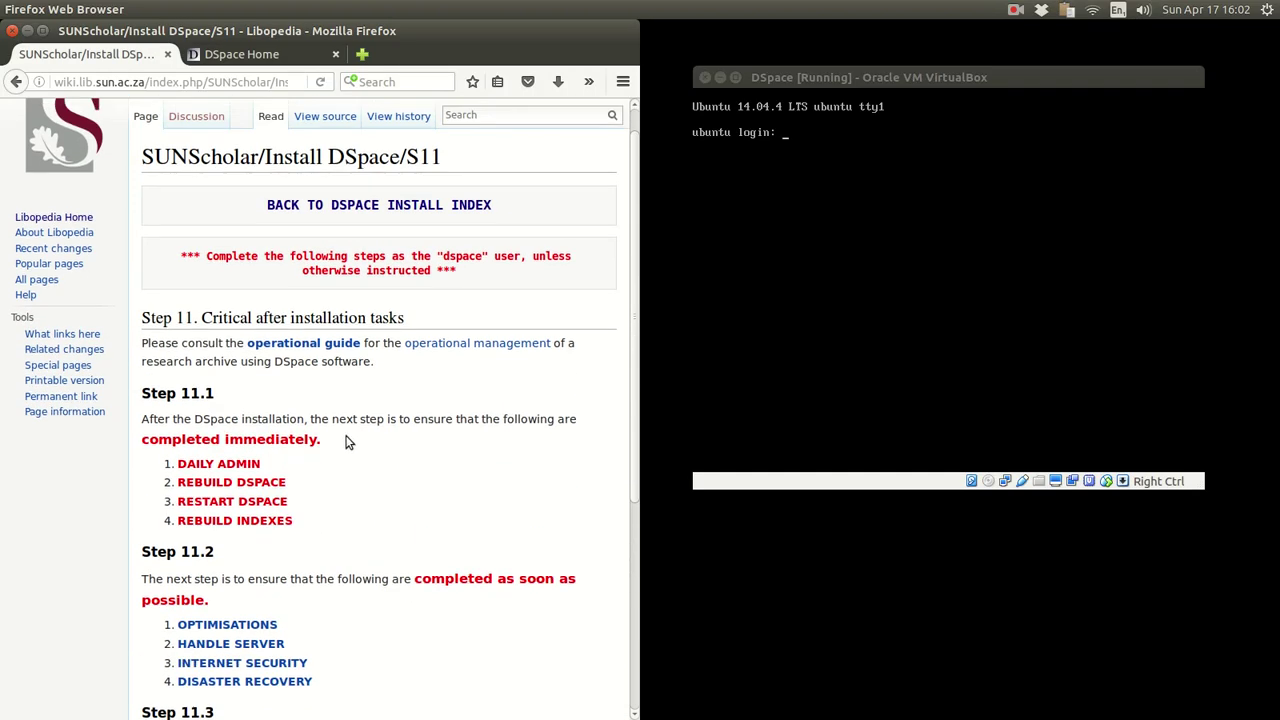
{"action": "left_click_drag", "start_coordinate": [319, 440], "coordinate": [137, 444]}
{"action": "scroll", "coordinate": [420, 471], "scroll_direction": "down", "scroll_amount": 3}
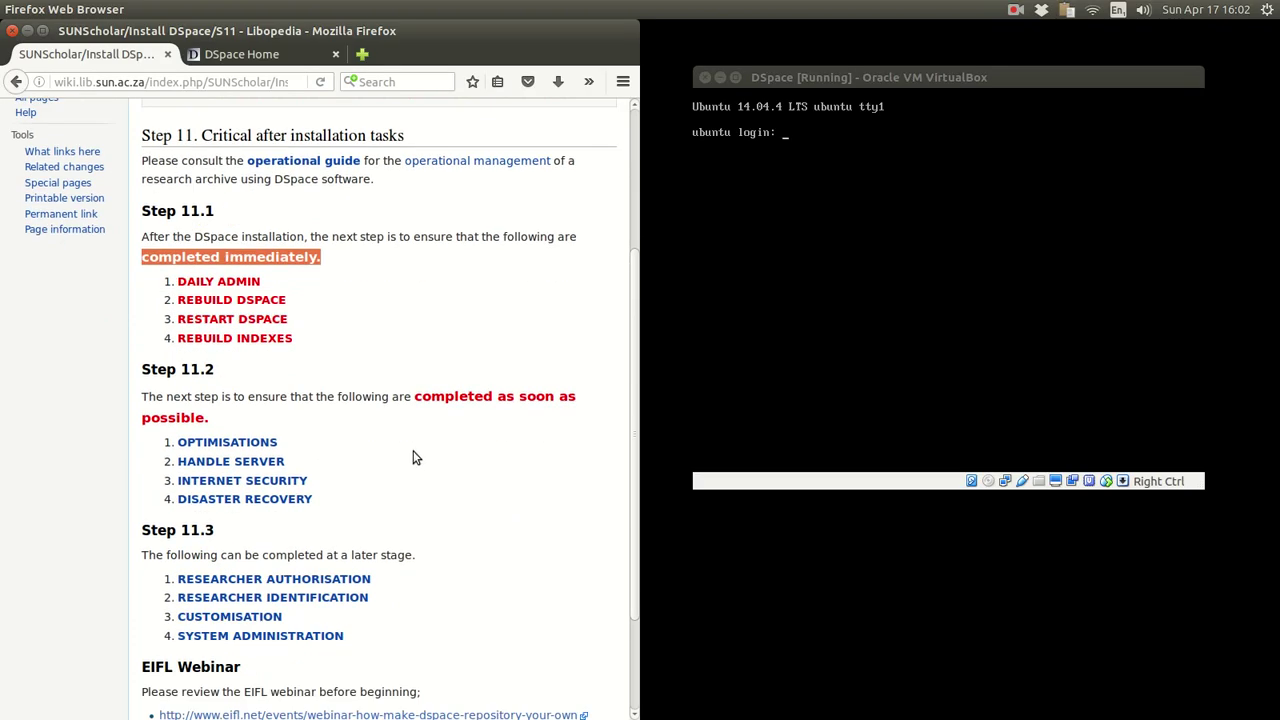
{"action": "left_click", "coordinate": [416, 457]}
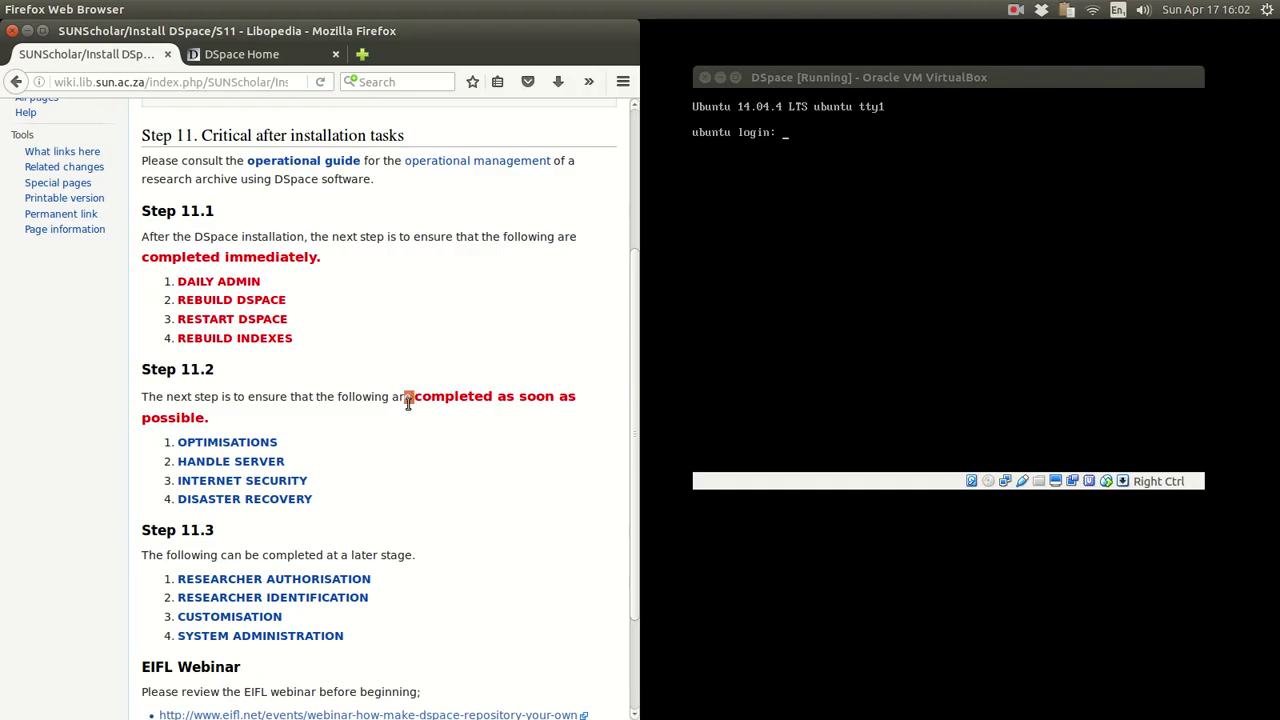
- Highlight the 'completed as soon as possible' tasks and the Step 11.3 later-stage list
{"action": "left_click_drag", "start_coordinate": [409, 394], "coordinate": [406, 420]}
{"action": "left_click", "coordinate": [493, 444]}
{"action": "scroll", "coordinate": [494, 446], "scroll_direction": "down", "scroll_amount": 3}
{"action": "left_click_drag", "start_coordinate": [427, 427], "coordinate": [128, 434]}
{"action": "left_click", "coordinate": [440, 367]}
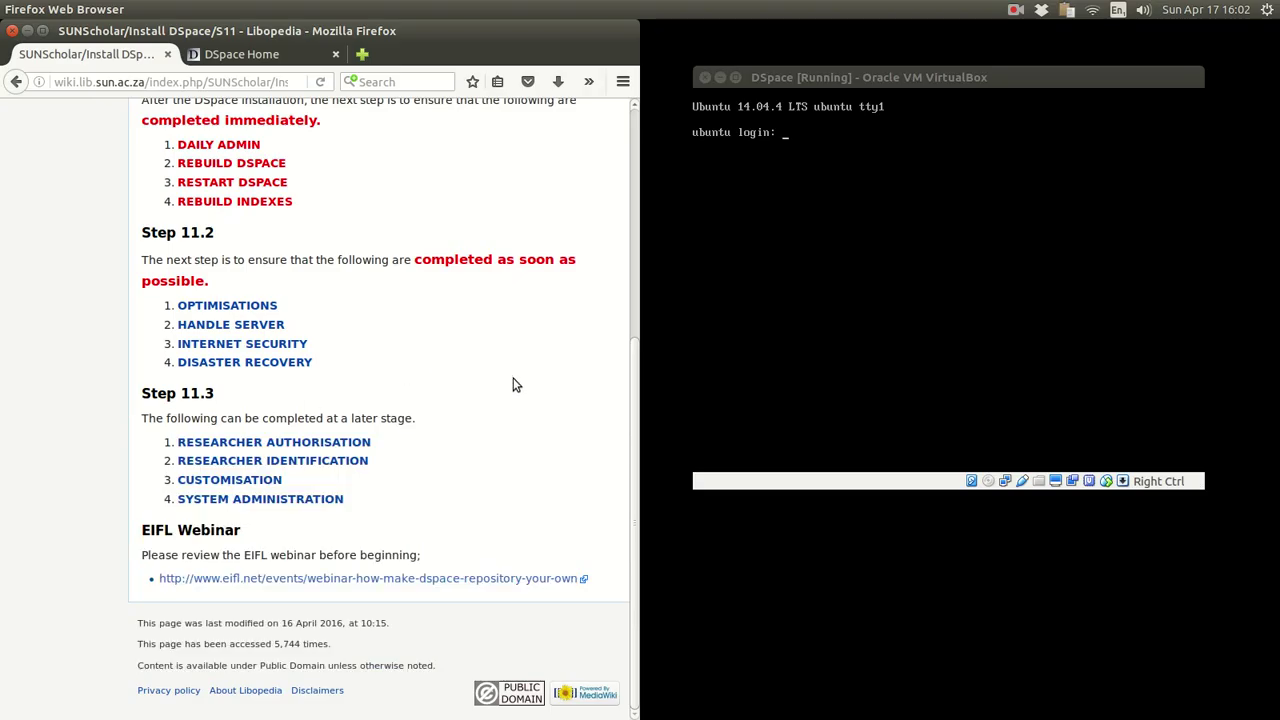
{"action": "scroll", "coordinate": [514, 386], "scroll_direction": "up", "scroll_amount": 4}
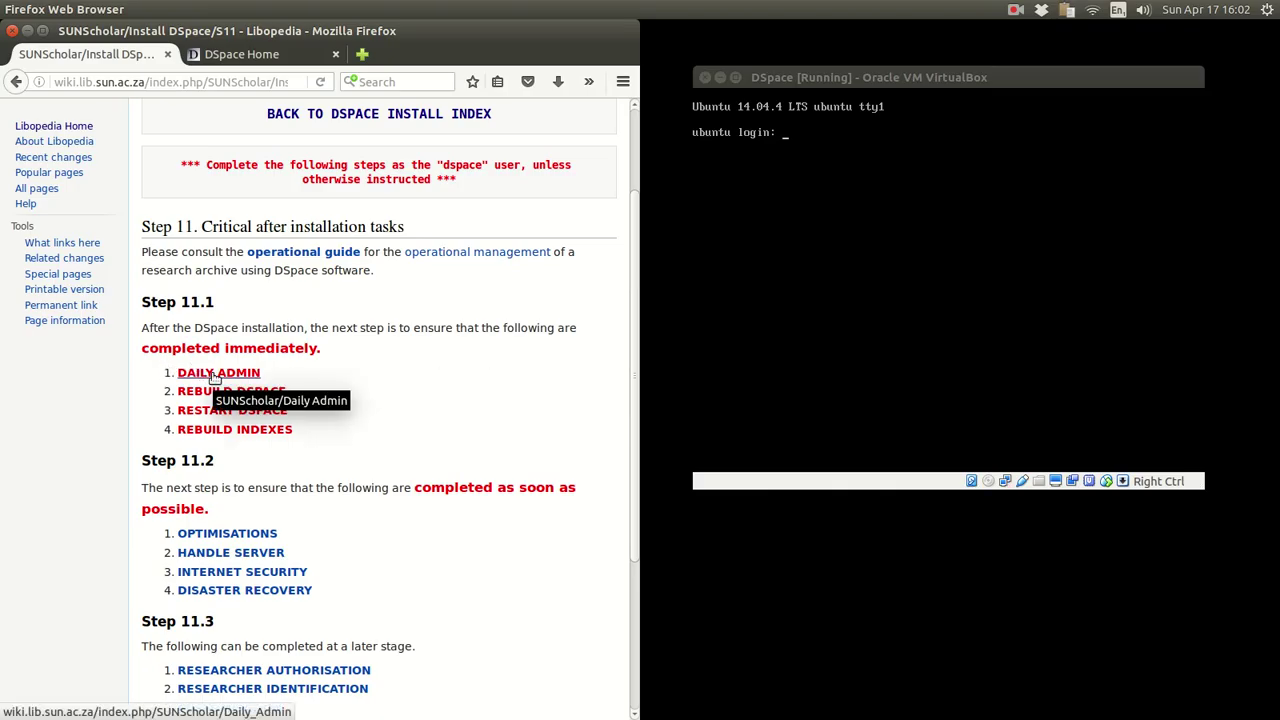
- Open the Daily Admin page and highlight its introduction on running maintenance daily via crontab
{"action": "left_click", "coordinate": [216, 377]}
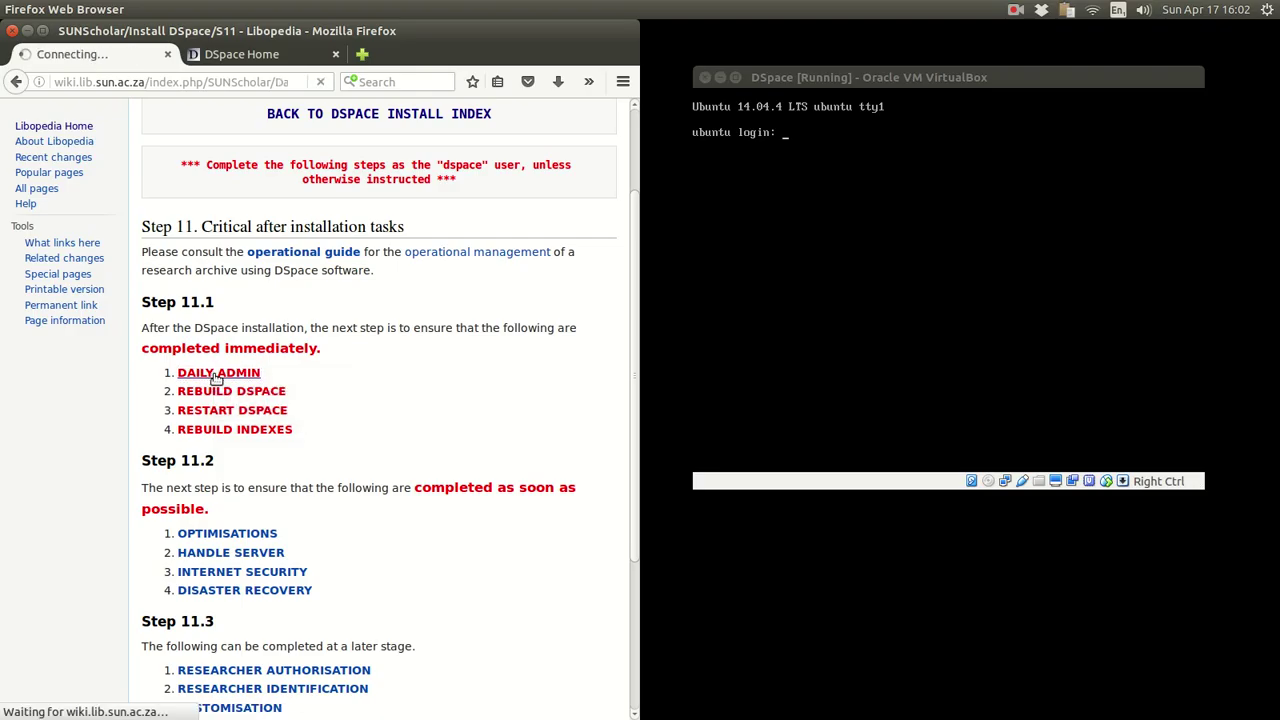
{"action": "scroll", "coordinate": [617, 381], "scroll_direction": "down", "scroll_amount": 5}
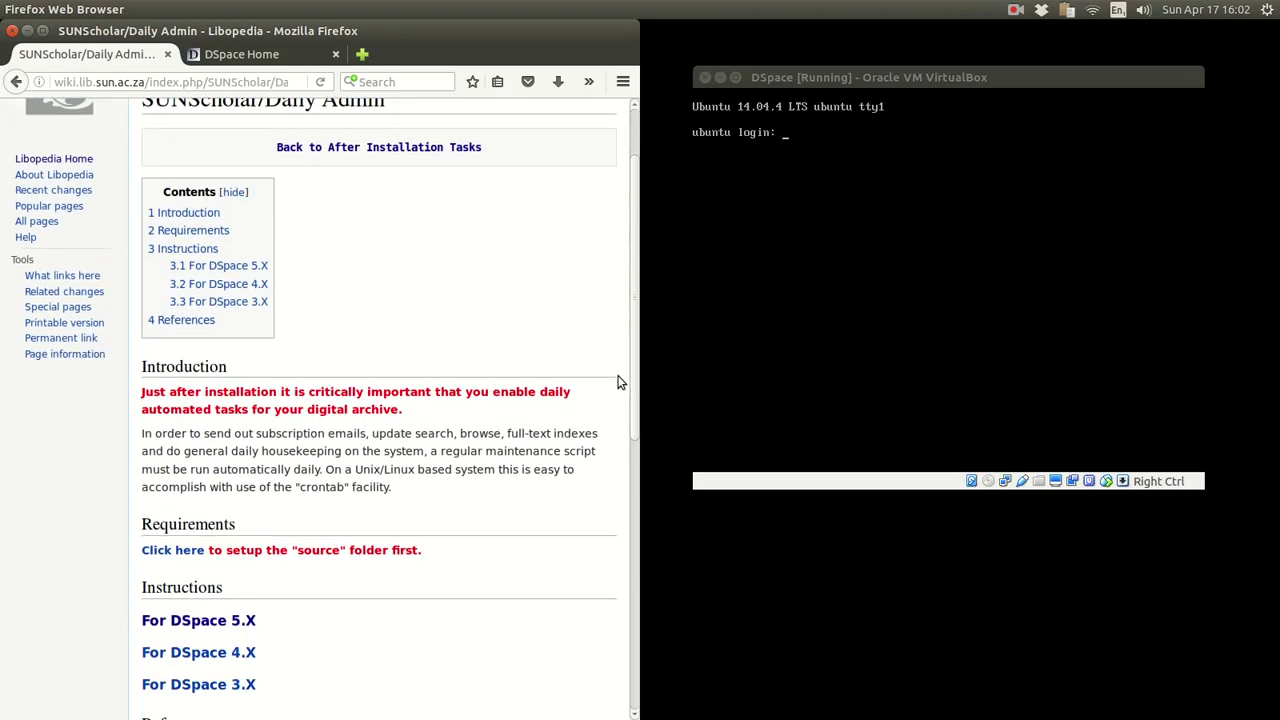
{"action": "left_click_drag", "start_coordinate": [404, 230], "coordinate": [117, 211]}
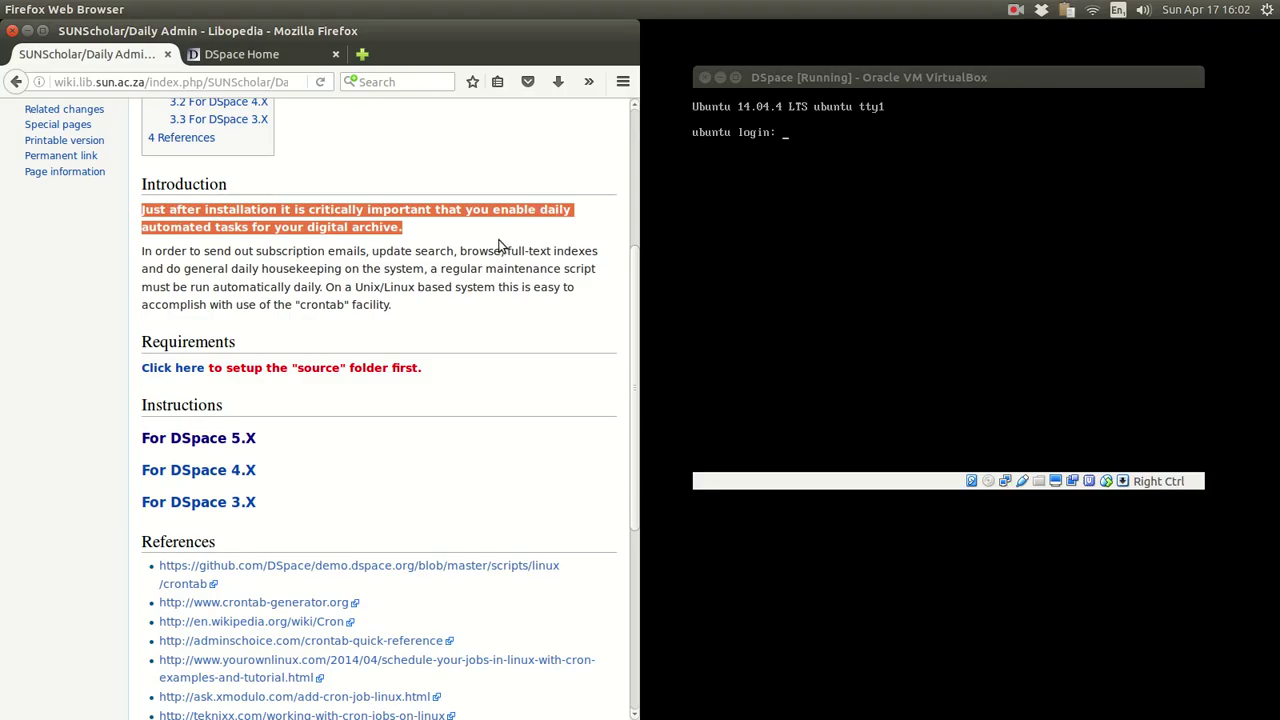
{"action": "left_click", "coordinate": [463, 319]}
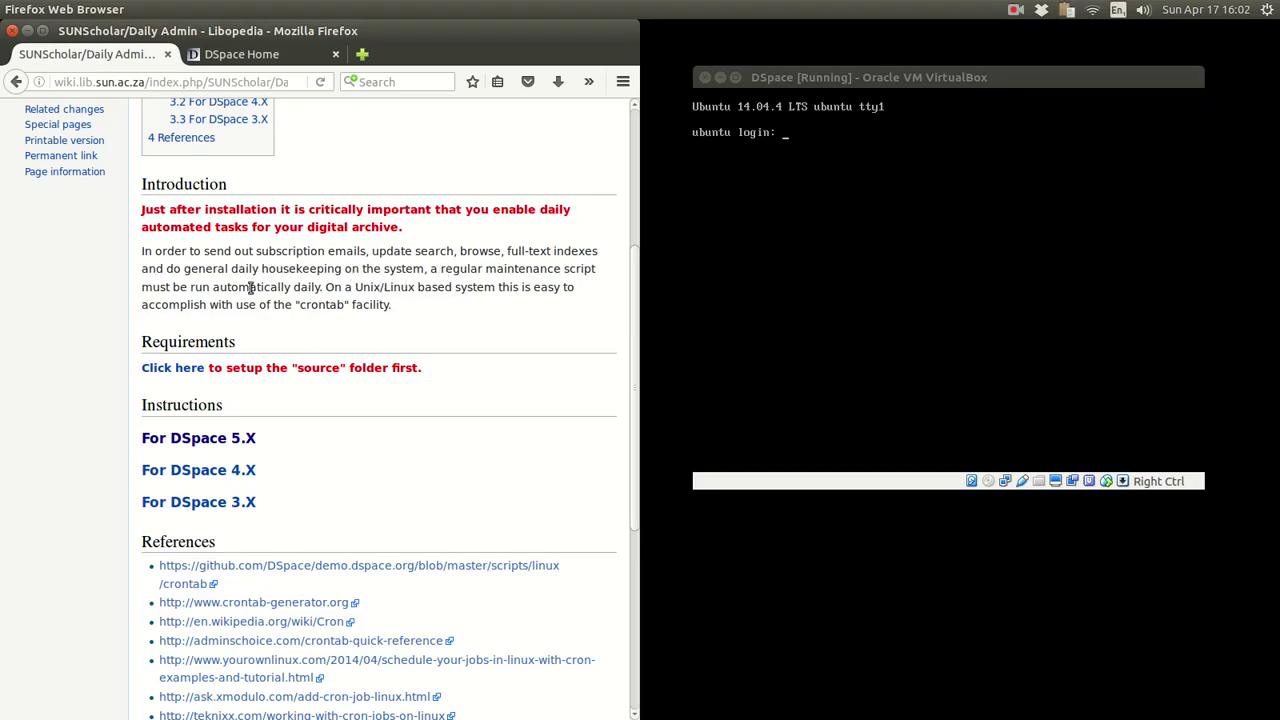
{"action": "left_click_drag", "start_coordinate": [210, 287], "coordinate": [321, 287]}
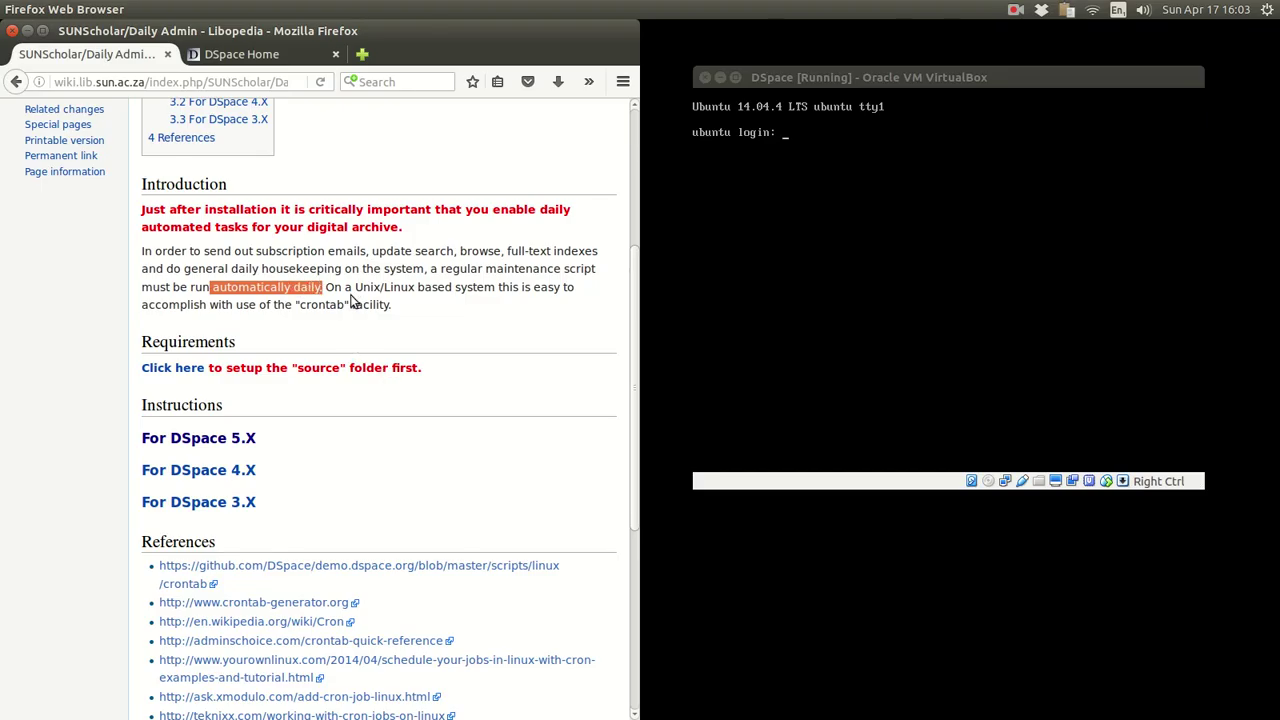
{"action": "left_click_drag", "start_coordinate": [328, 287], "coordinate": [395, 316]}
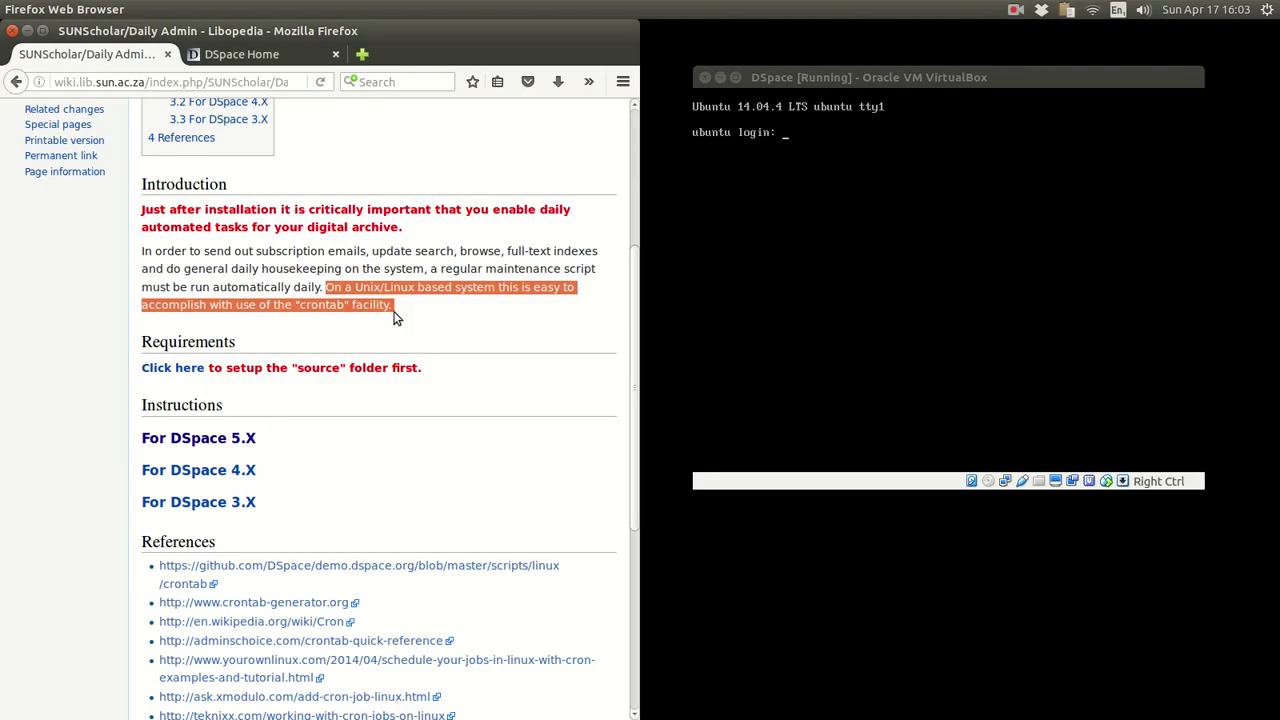
{"action": "left_click", "coordinate": [334, 326]}
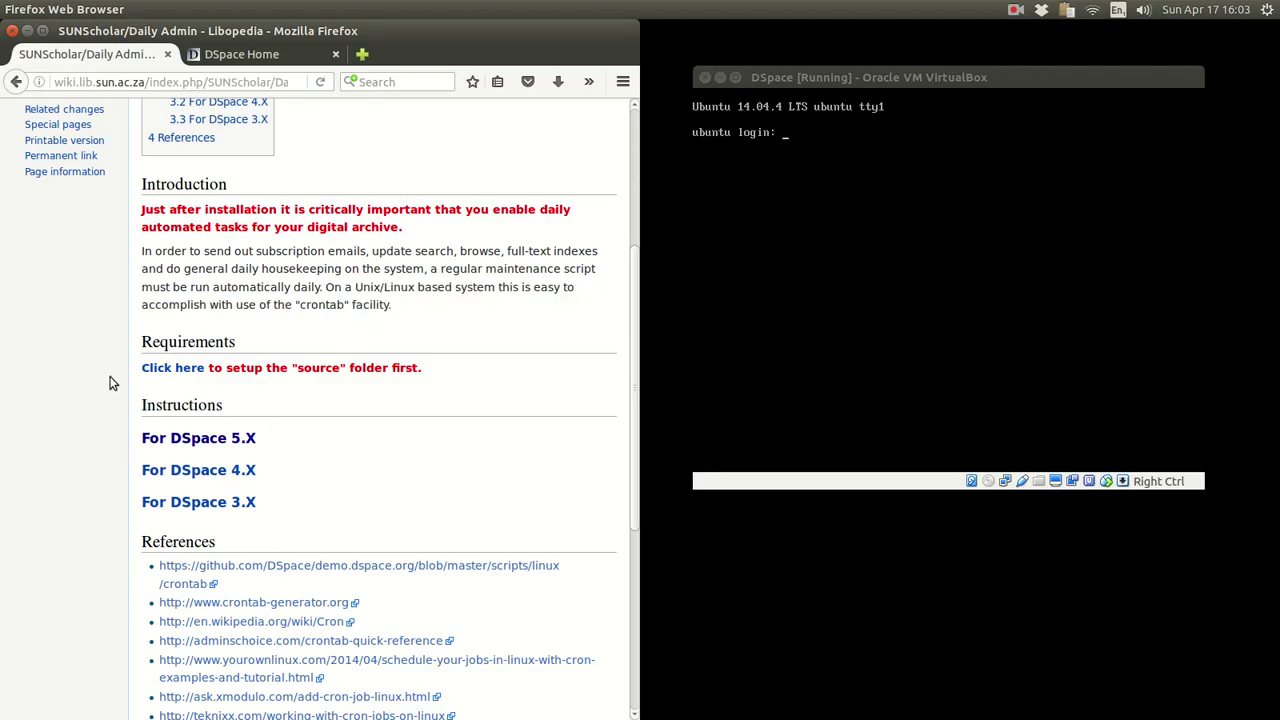
{"action": "scroll", "coordinate": [112, 383], "scroll_direction": "down", "scroll_amount": 5}
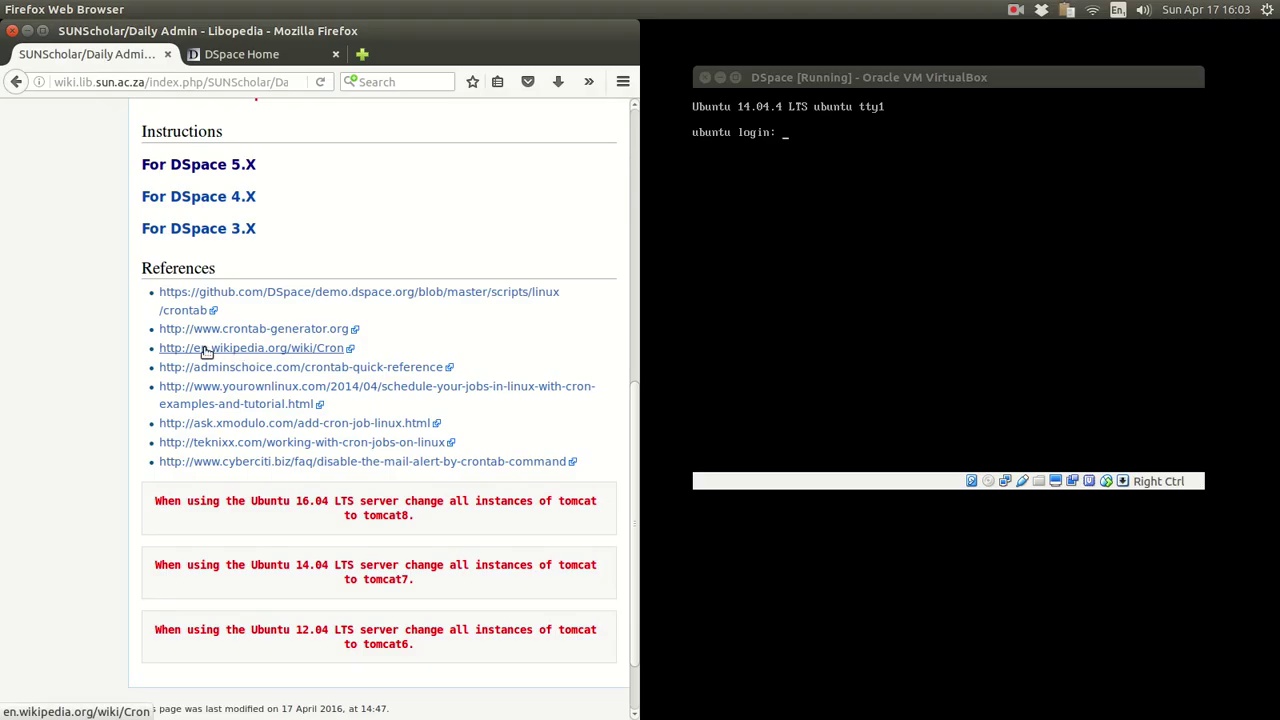
{"action": "left_click_drag", "start_coordinate": [368, 348], "coordinate": [157, 348]}
{"action": "left_click", "coordinate": [155, 348]}
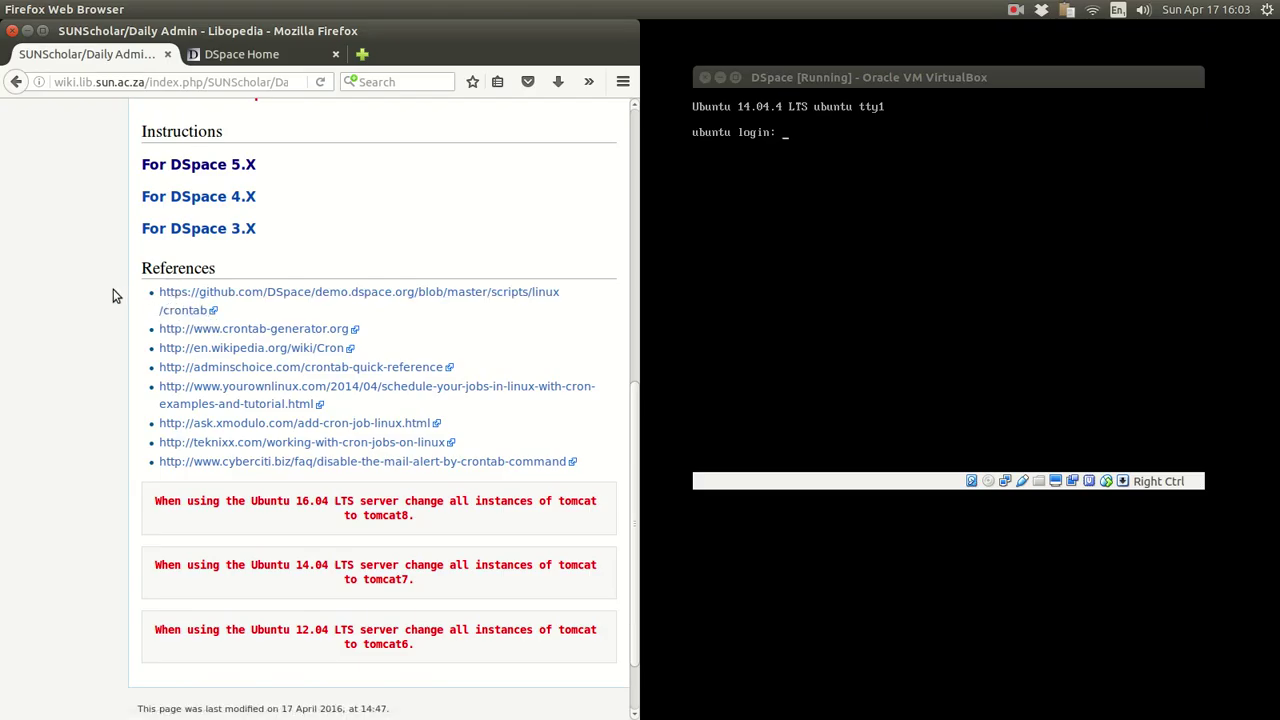
{"action": "scroll", "coordinate": [113, 290], "scroll_direction": "up", "scroll_amount": 7}
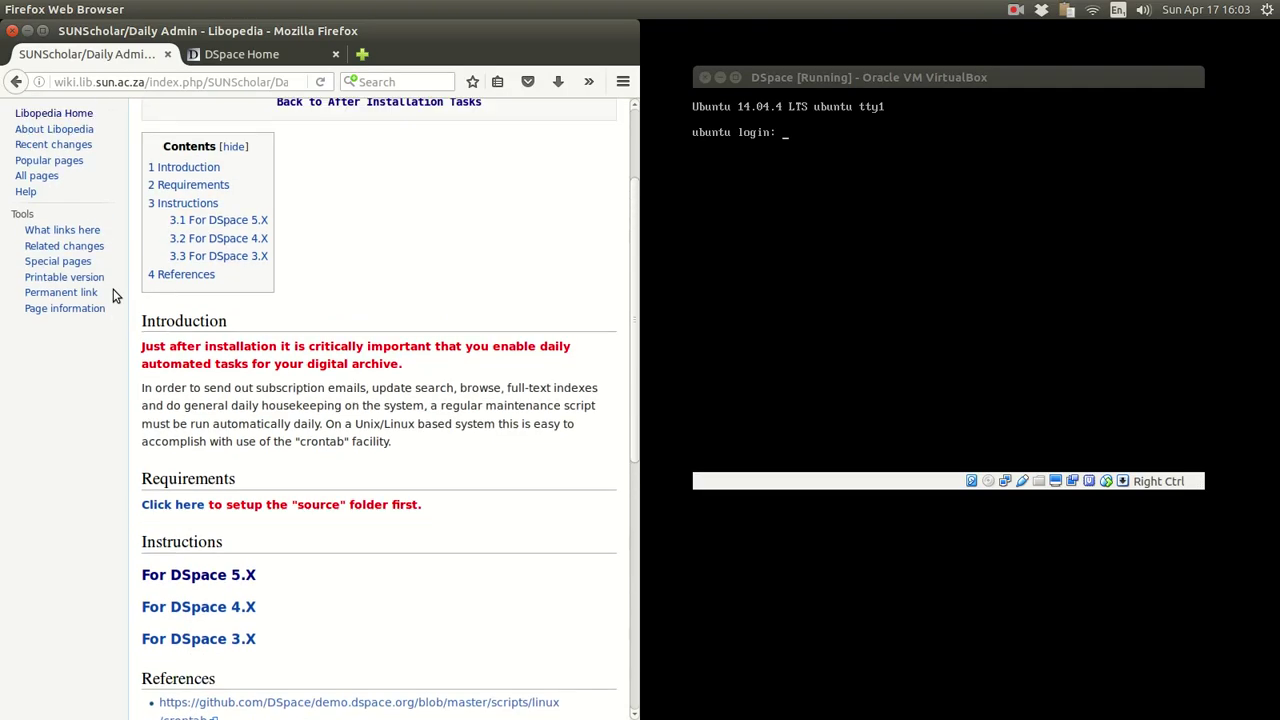
{"action": "scroll", "coordinate": [113, 291], "scroll_direction": "down", "scroll_amount": 4}
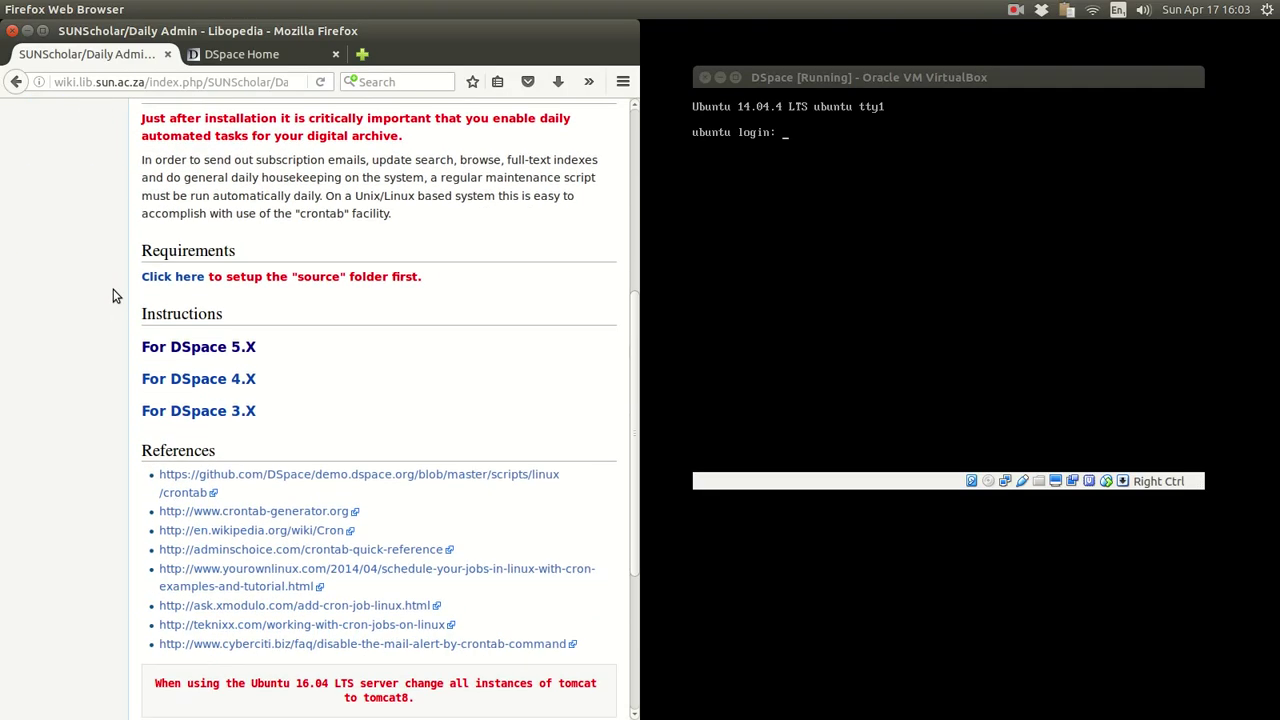
{"action": "scroll", "coordinate": [113, 289], "scroll_direction": "up", "scroll_amount": 2}
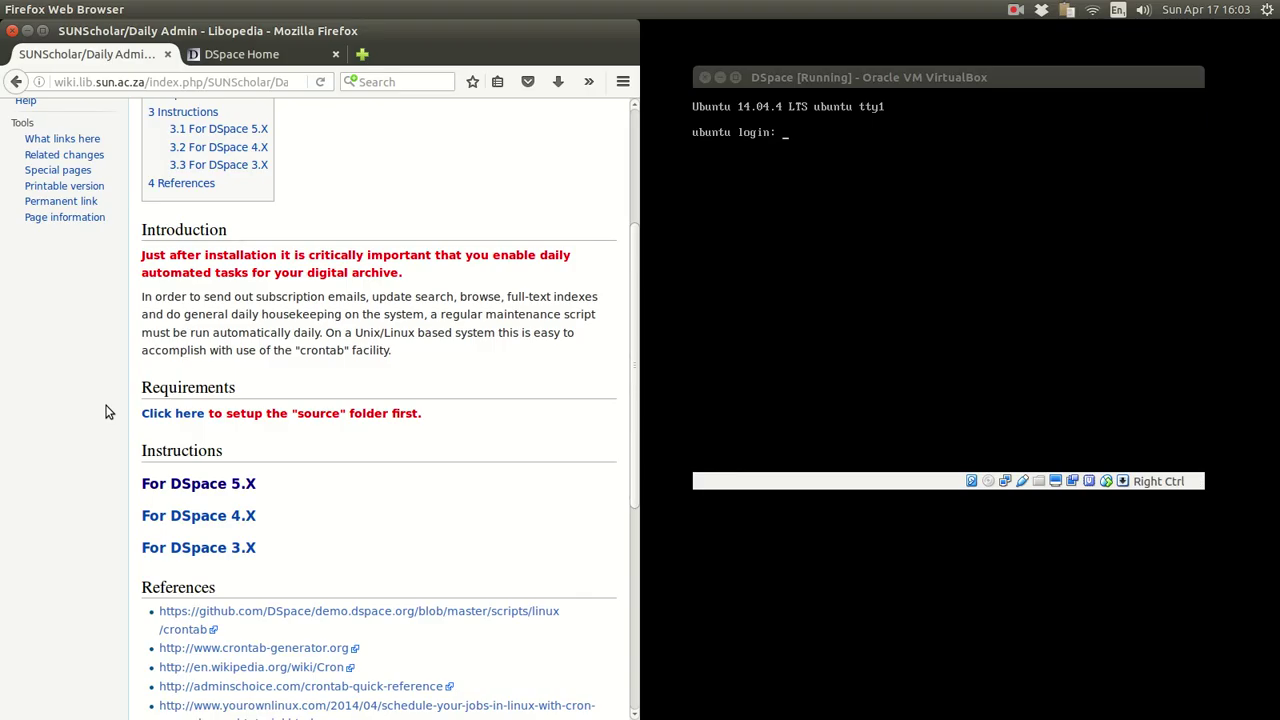
- Visit the DSpace sign-in page at 192.168.2.7, then return to the Daily Admin wiki tab
{"action": "left_click", "coordinate": [809, 71]}
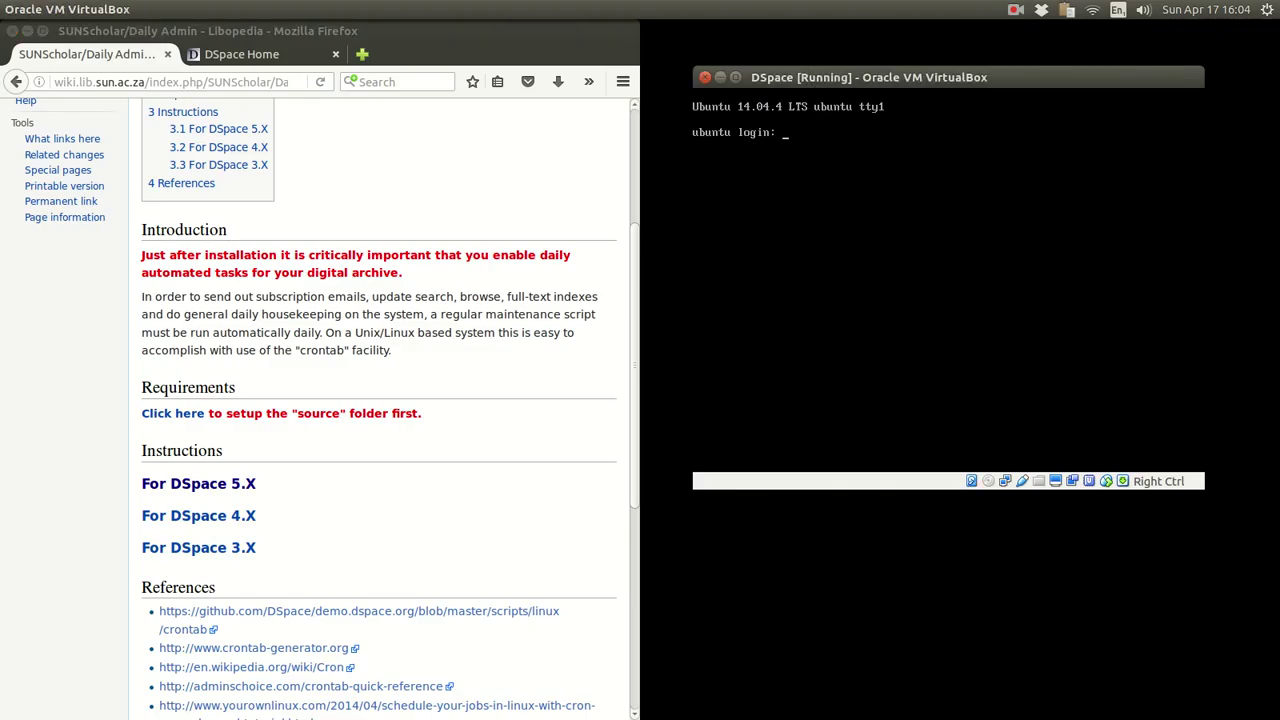
{"action": "left_click", "coordinate": [250, 56]}
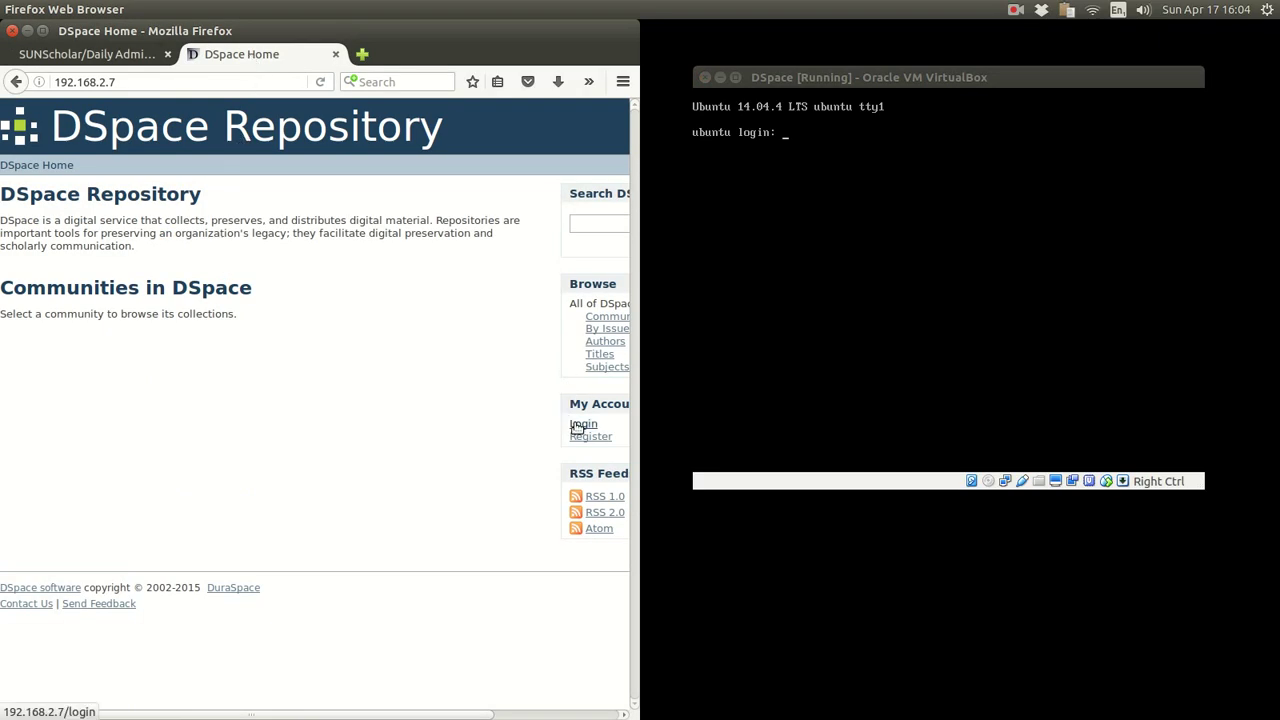
{"action": "left_click", "coordinate": [578, 424]}
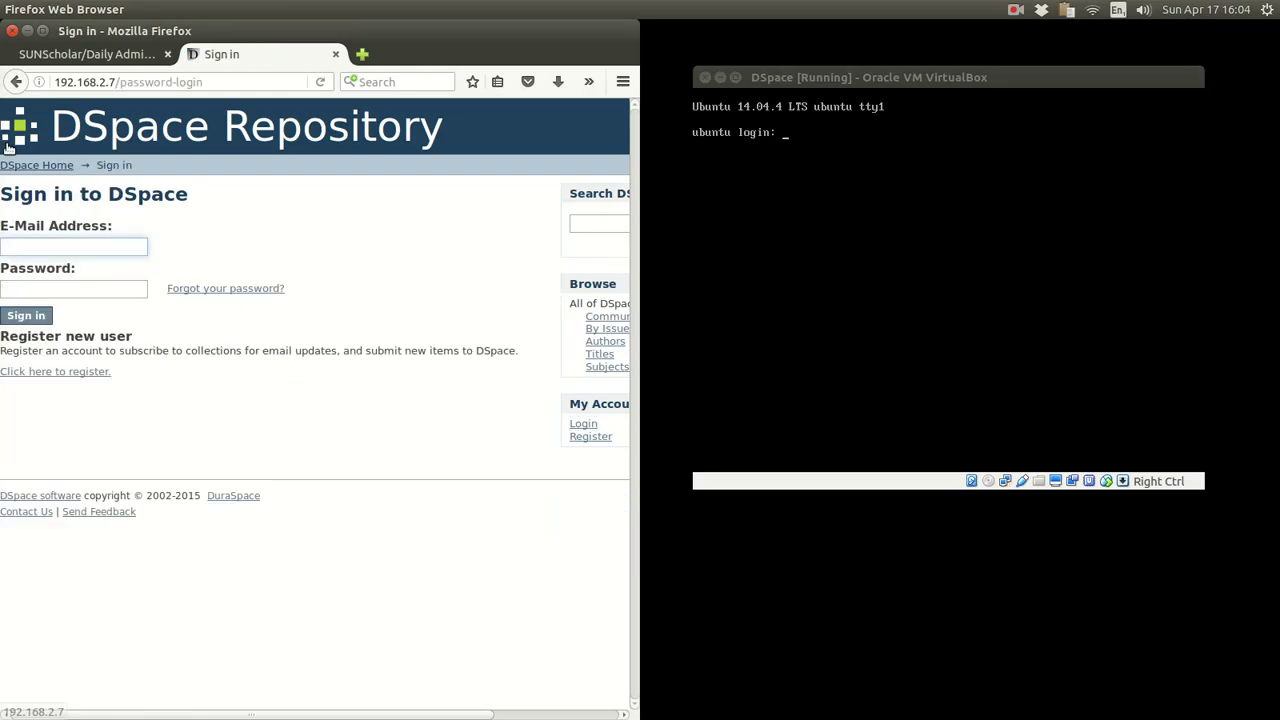
{"action": "left_click", "coordinate": [22, 165]}
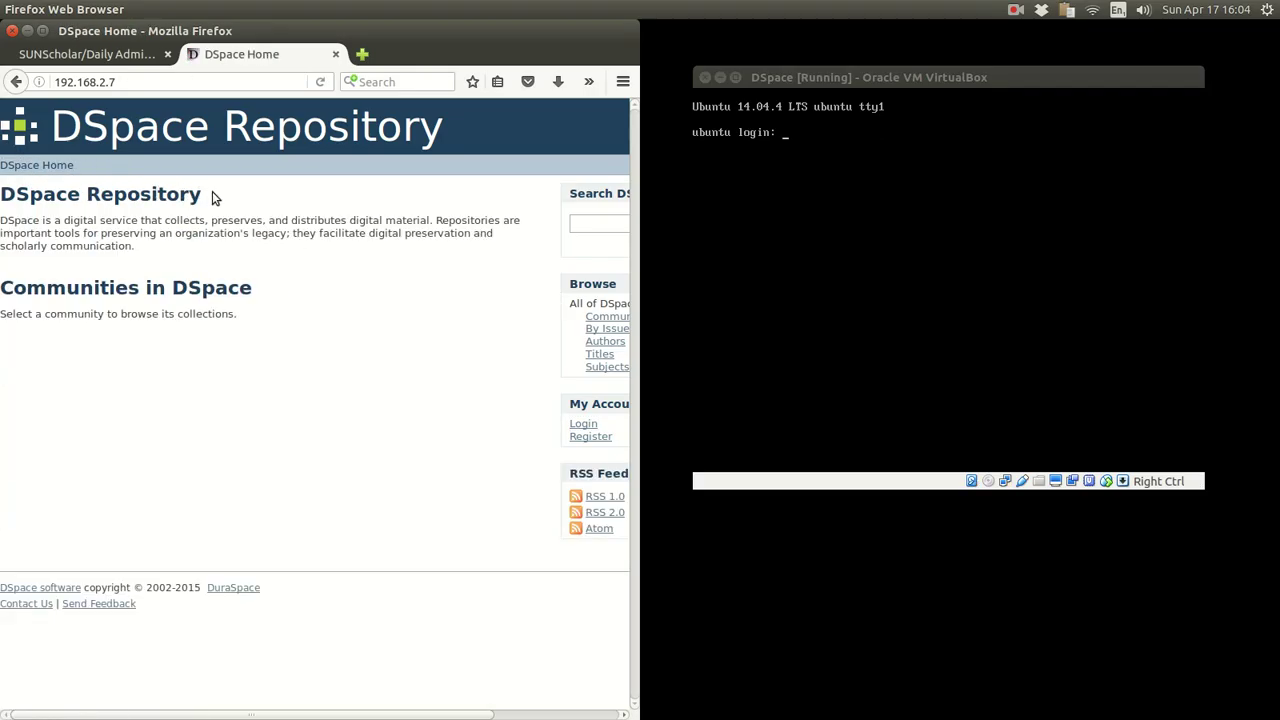
{"action": "left_click", "coordinate": [101, 52]}
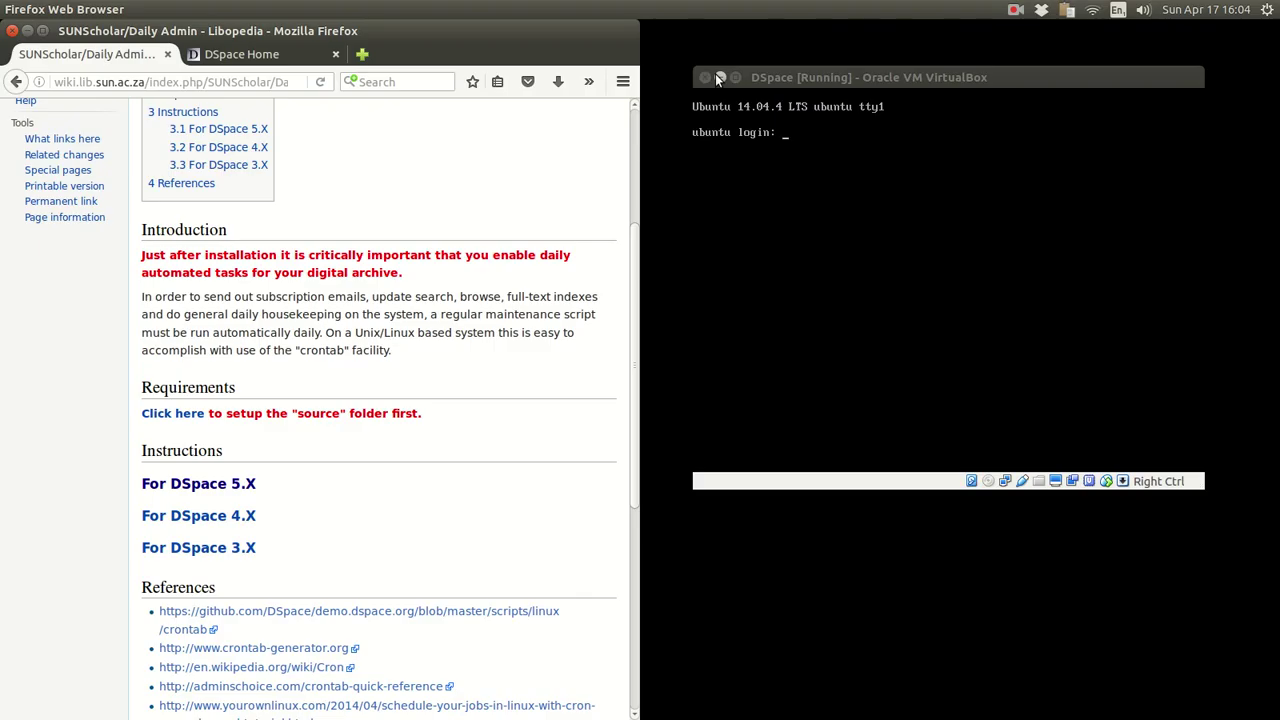
- Minimise the DSpace virtual machine window in VirtualBox
{"action": "left_click", "coordinate": [797, 76]}
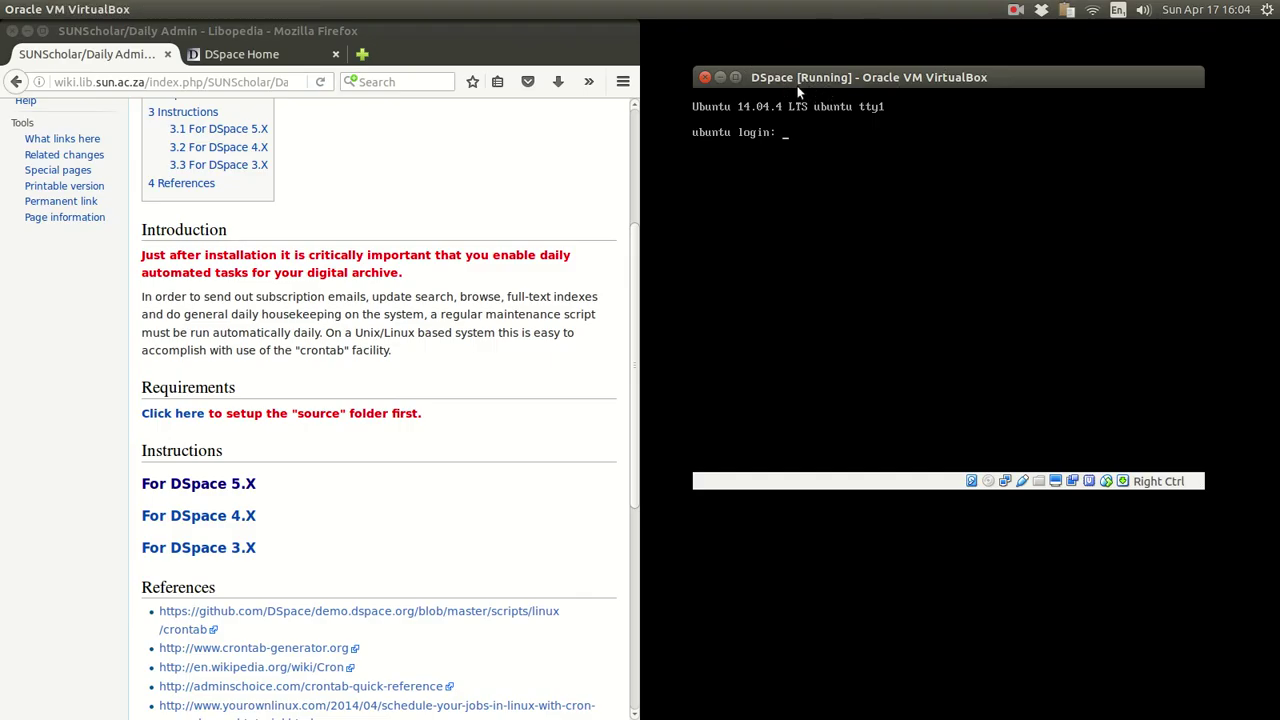
{"action": "left_click", "coordinate": [719, 76]}
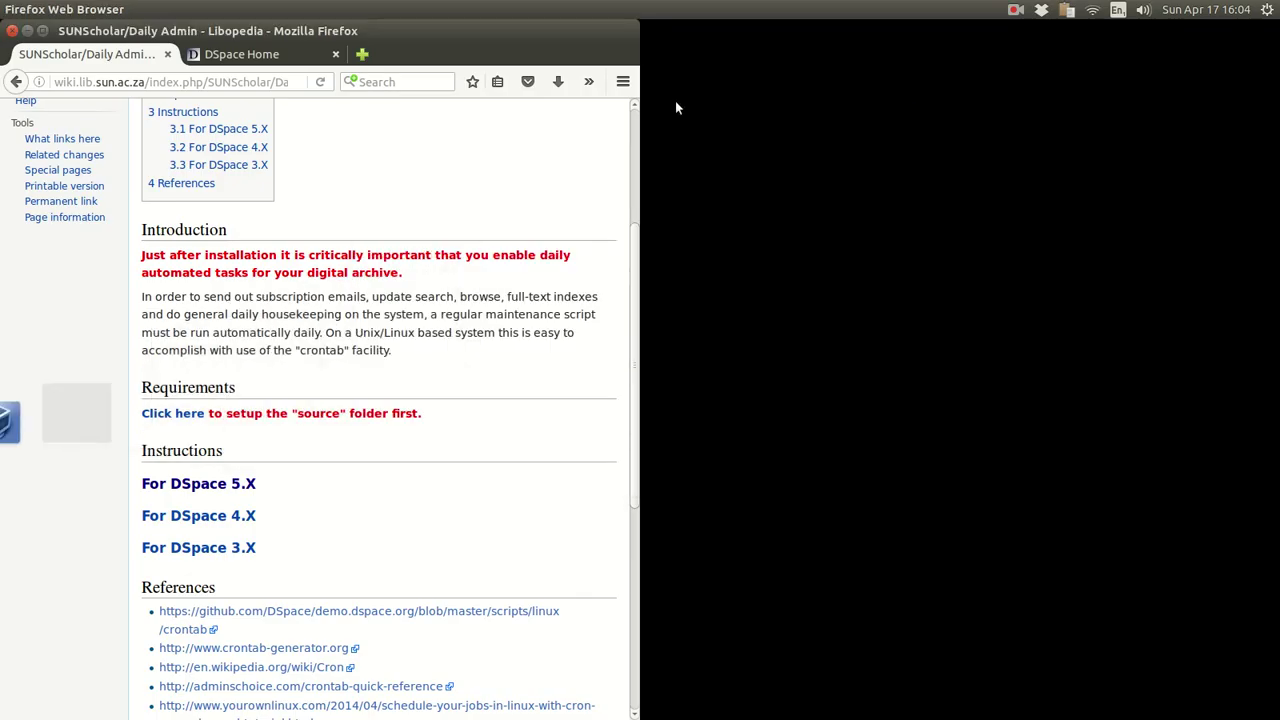
{"action": "mouse_move", "coordinate": [3, 272]}
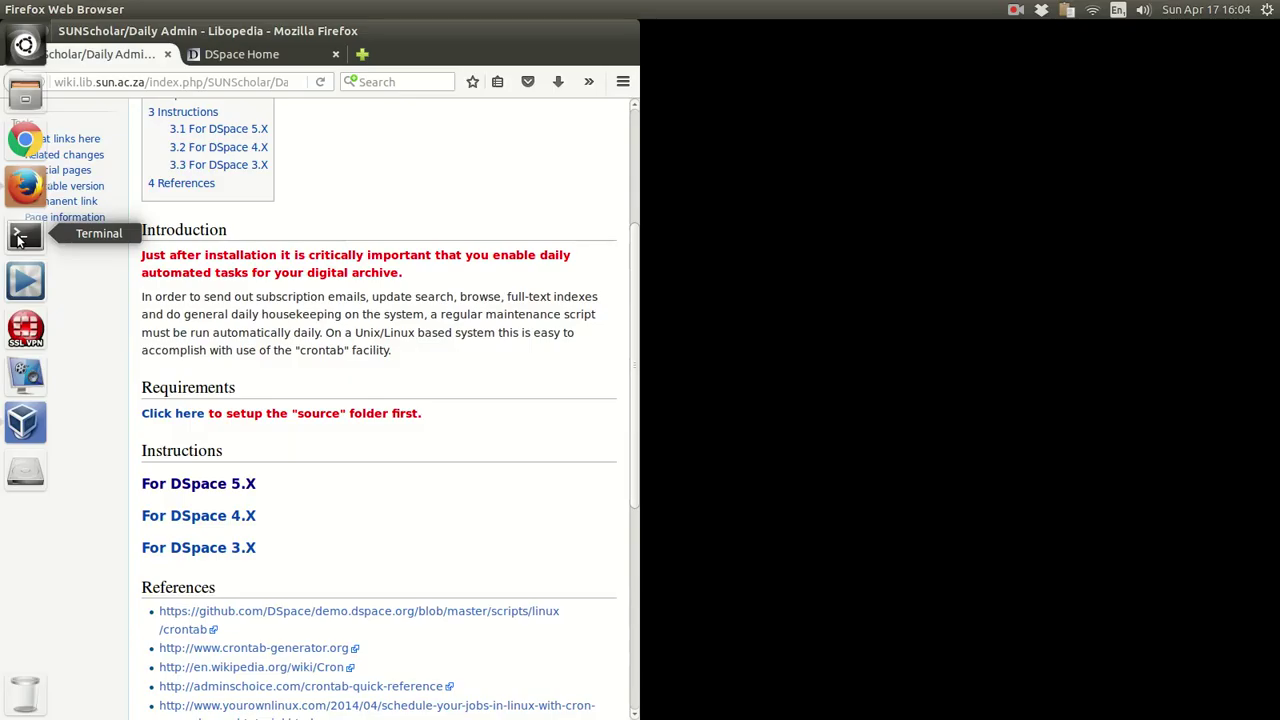
- Open Terminal windows from the launcher and via an application search for 'term'
{"action": "left_click", "coordinate": [22, 236]}
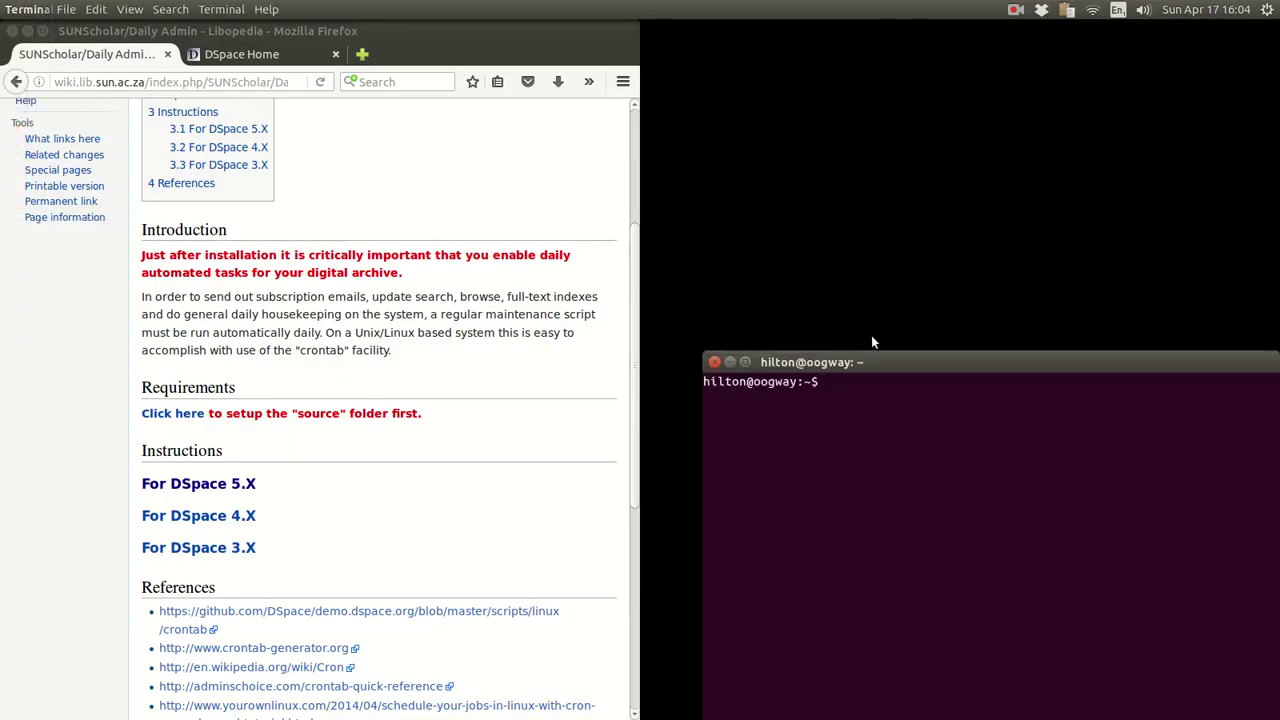
{"action": "left_click_drag", "start_coordinate": [882, 366], "coordinate": [855, 67]}
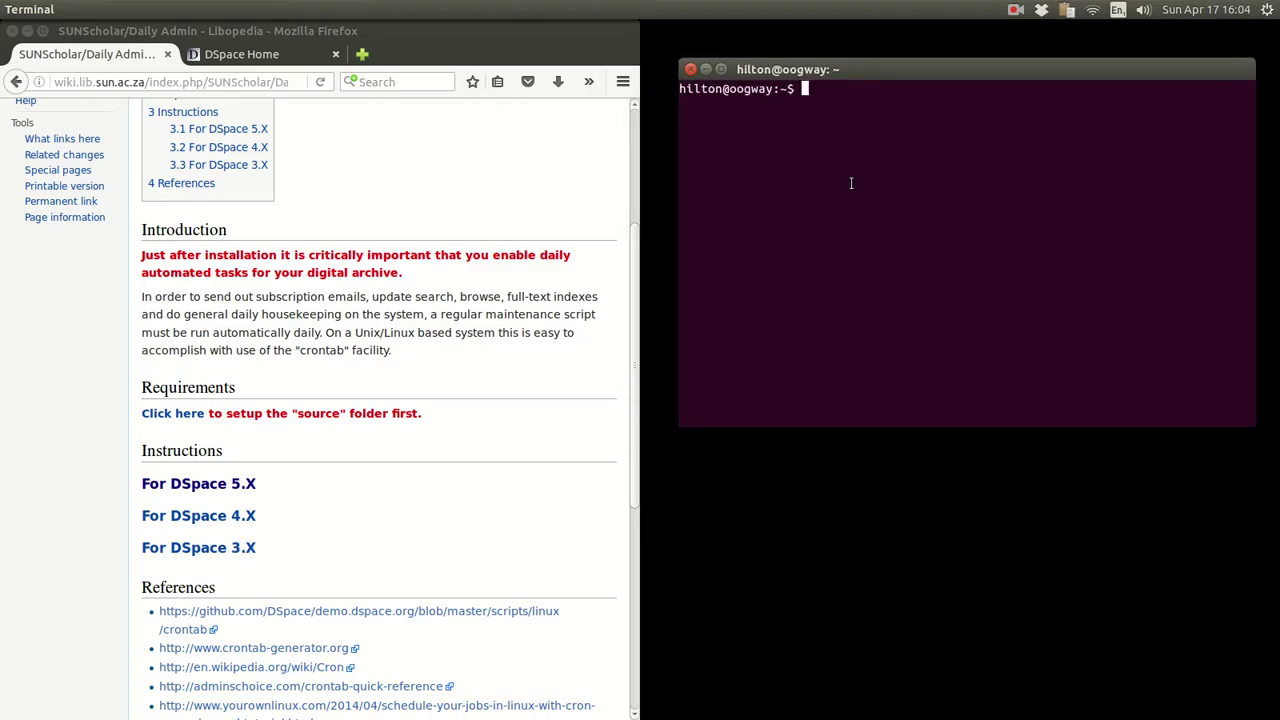
{"action": "mouse_move", "coordinate": [8, 138]}
{"action": "left_click", "coordinate": [22, 44]}
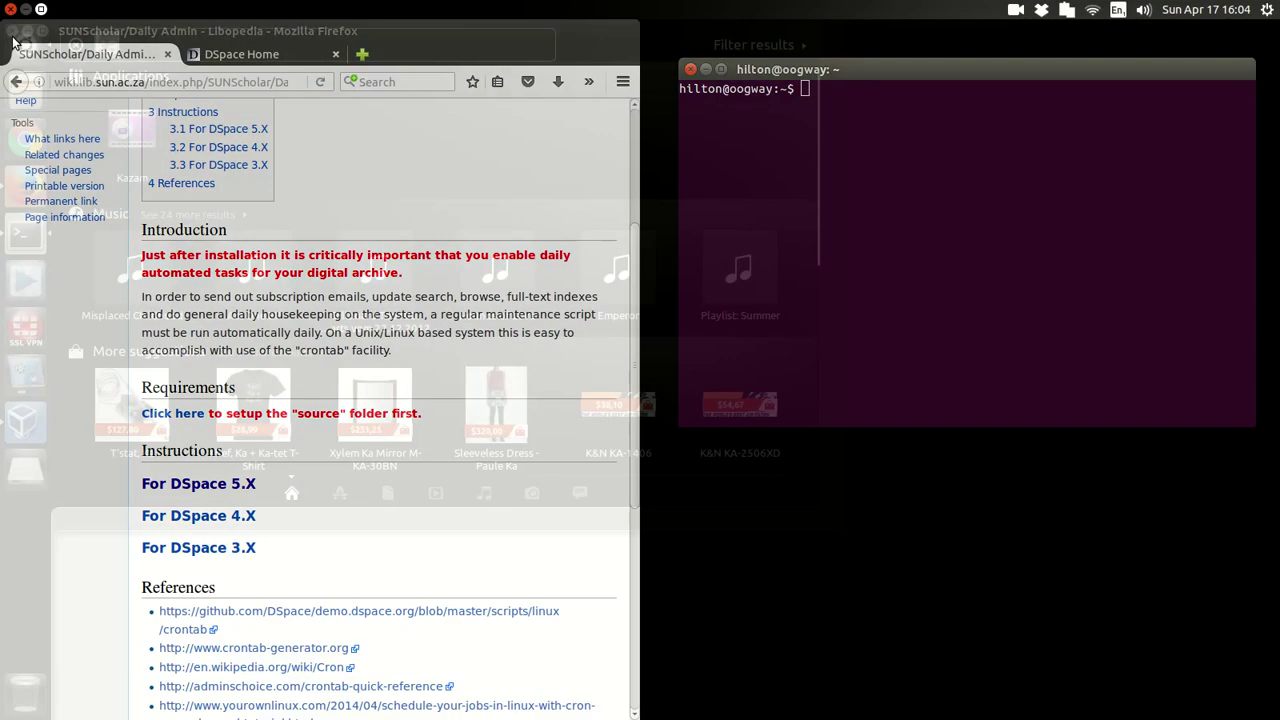
{"action": "type", "text": "term"}
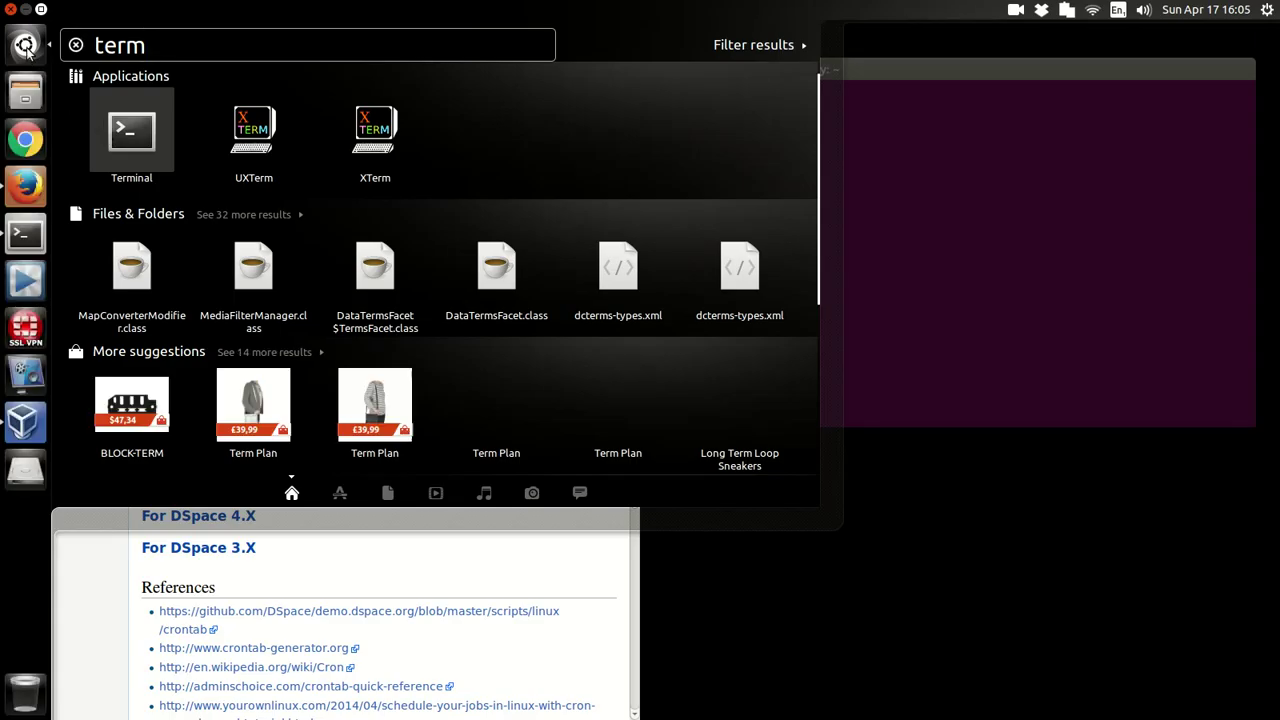
{"action": "left_click", "coordinate": [106, 137]}
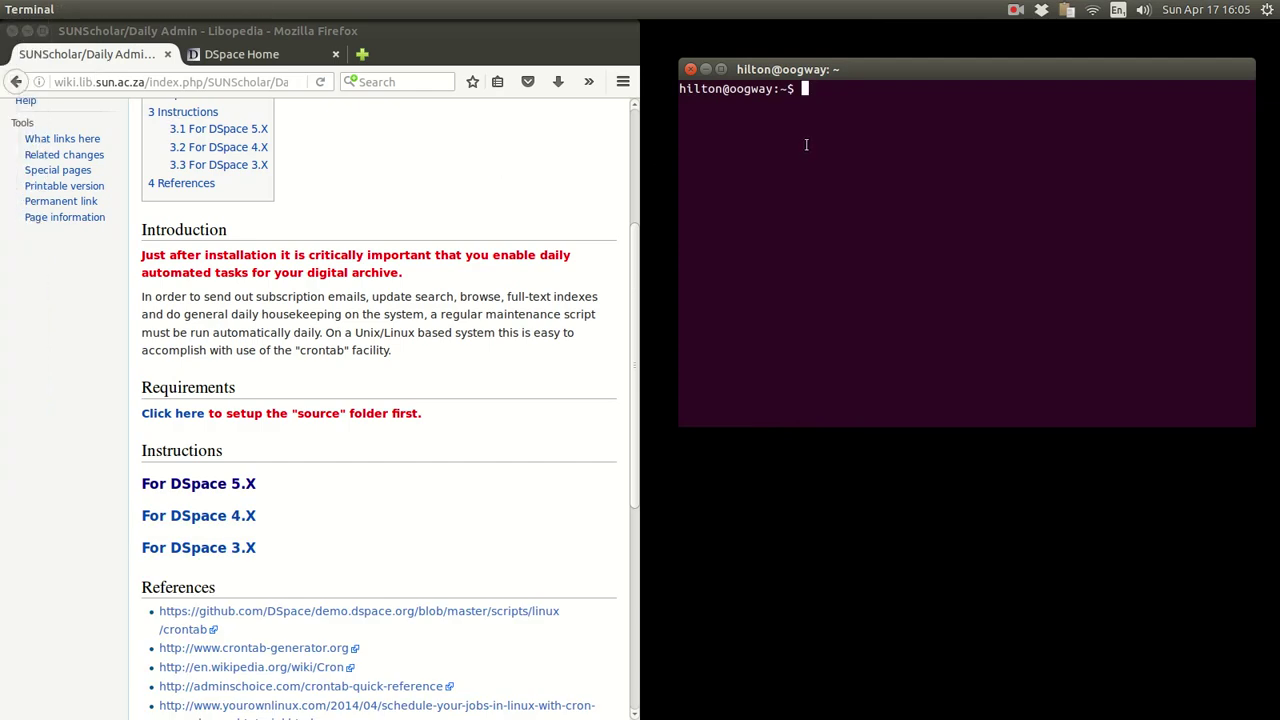
{"action": "type", "text": "ssh dspace@192.1"}
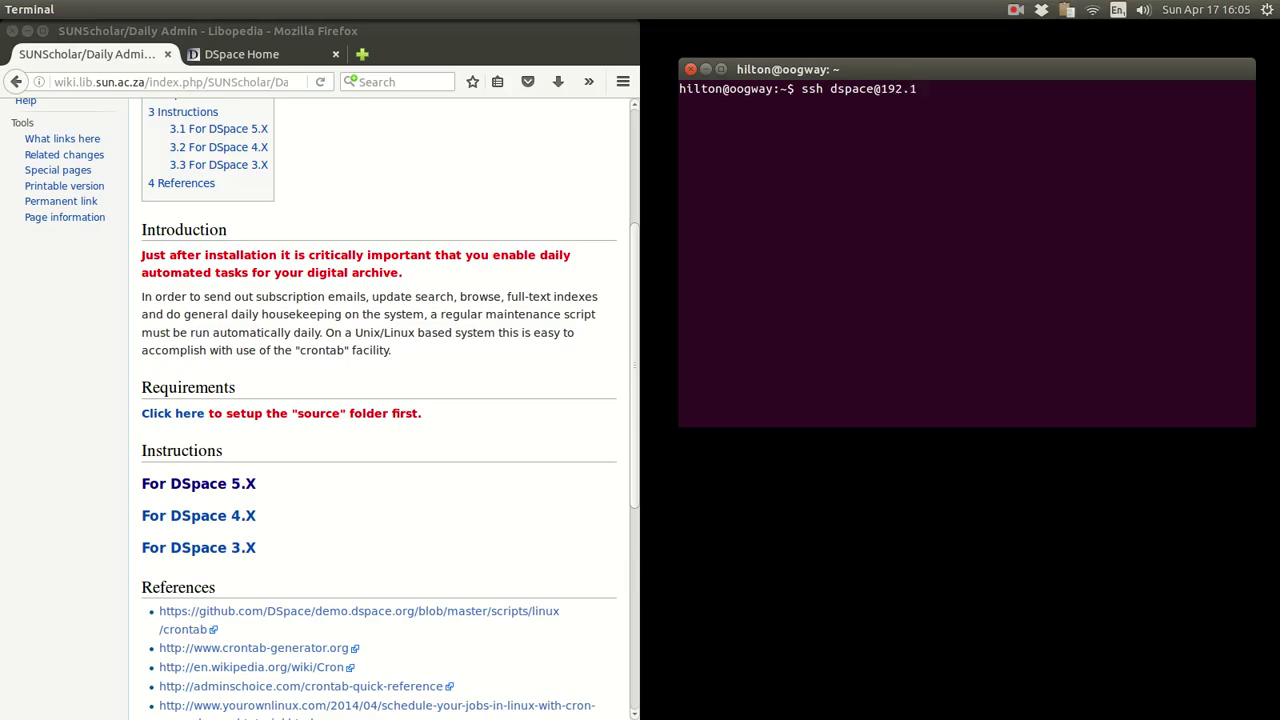
{"action": "type", "text": "68.2.7"}
{"action": "key", "text": "Return"}
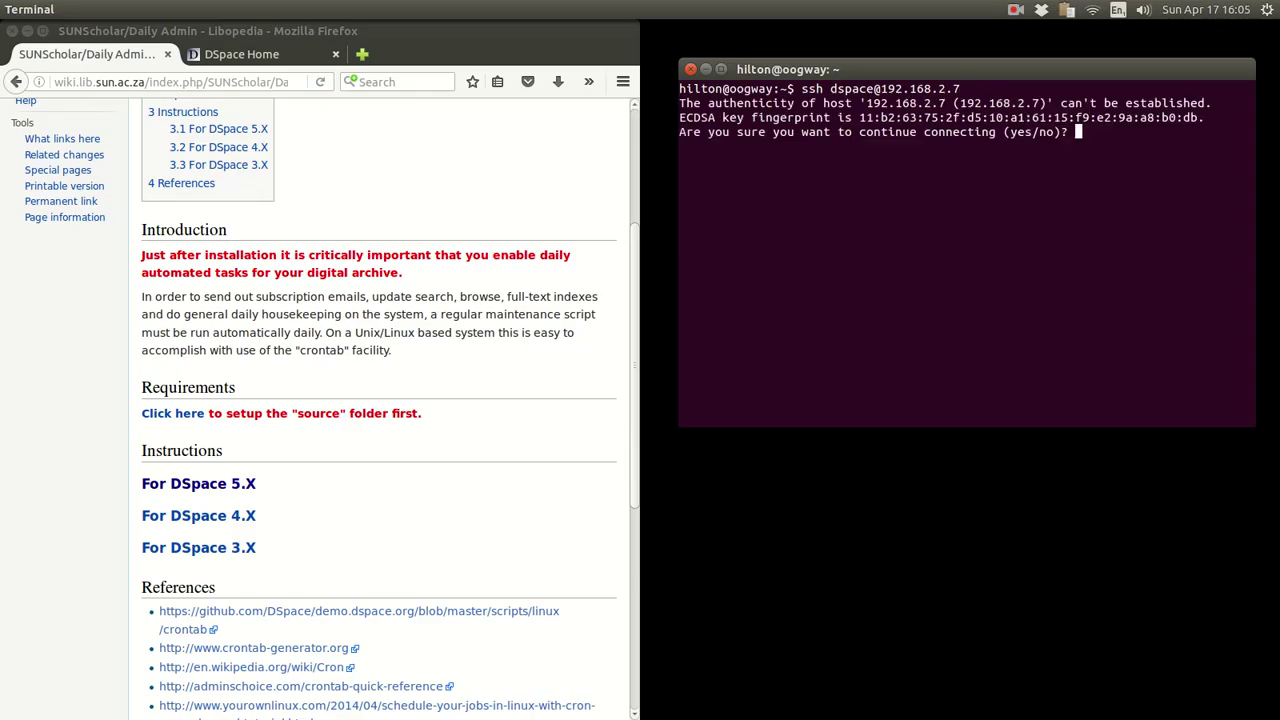
{"action": "type", "text": "yes"}
{"action": "key", "text": "Return"}
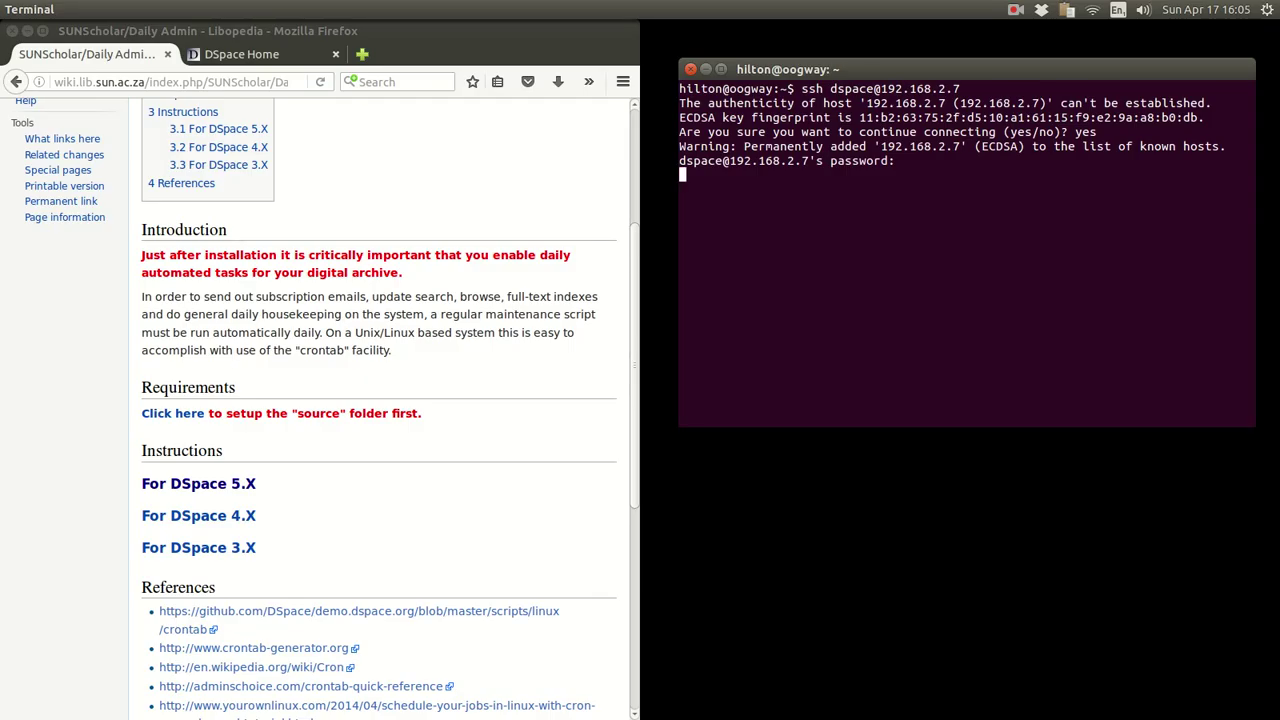
{"action": "key", "text": "Return"}
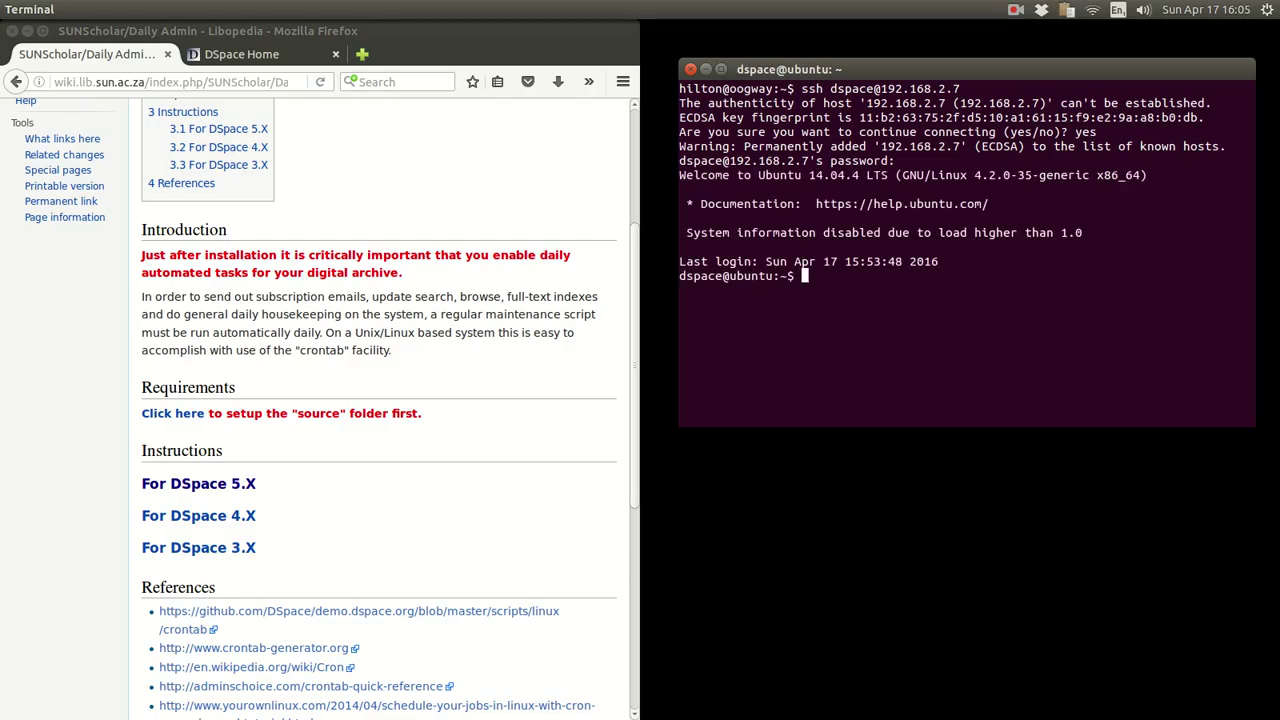
- List the home directory with ls -l, then clear the screen
{"action": "type", "text": "ls -l"}
{"action": "key", "text": "Return"}
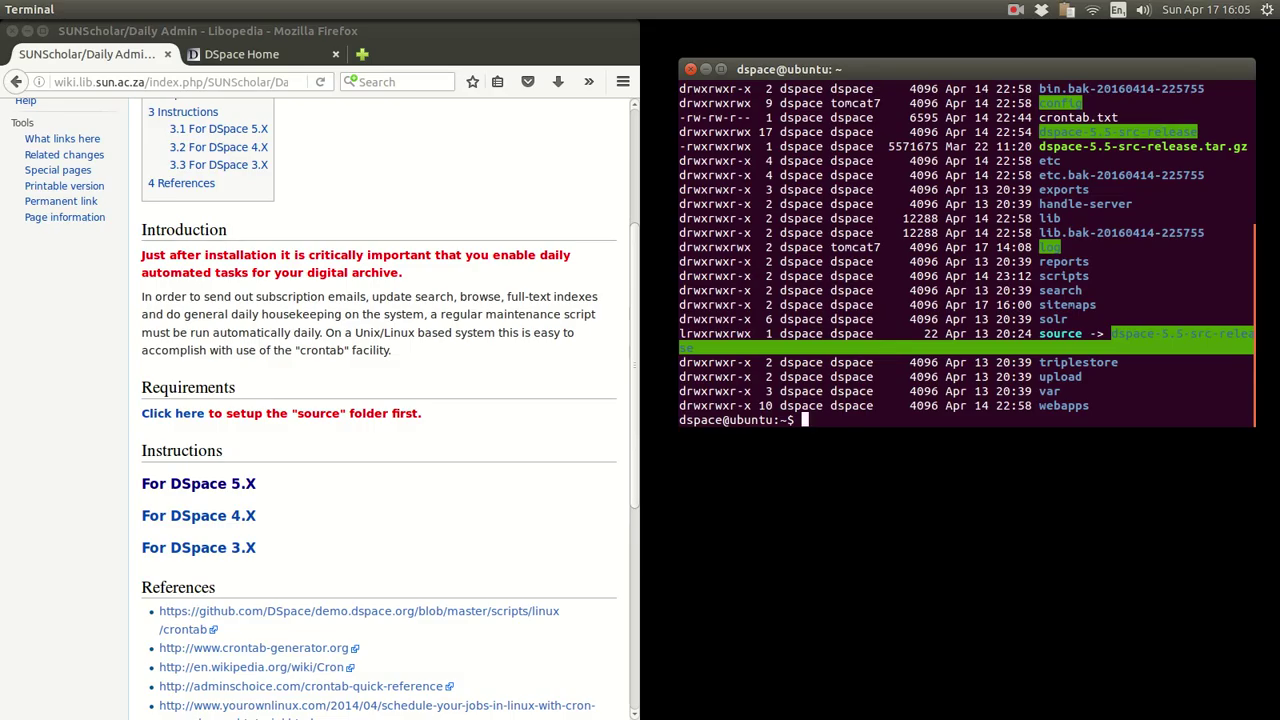
{"action": "type", "text": "clear"}
{"action": "key", "text": "Return"}
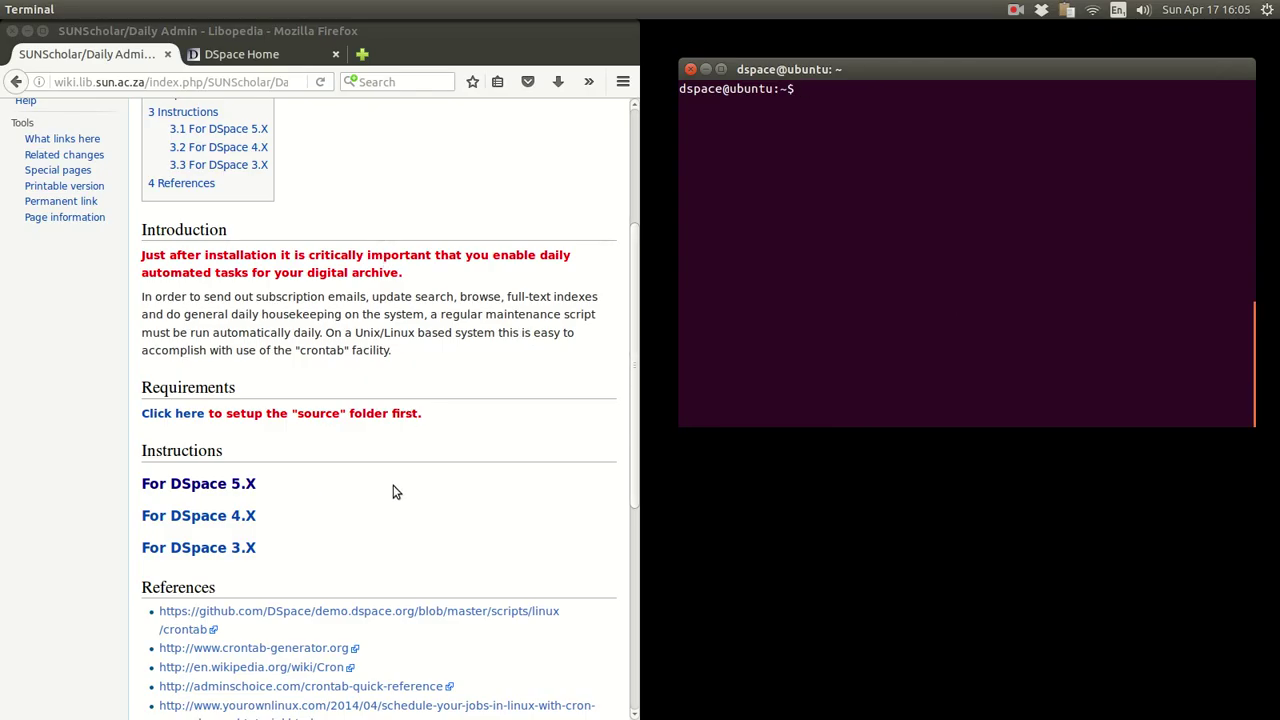
{"action": "left_click", "coordinate": [169, 491]}
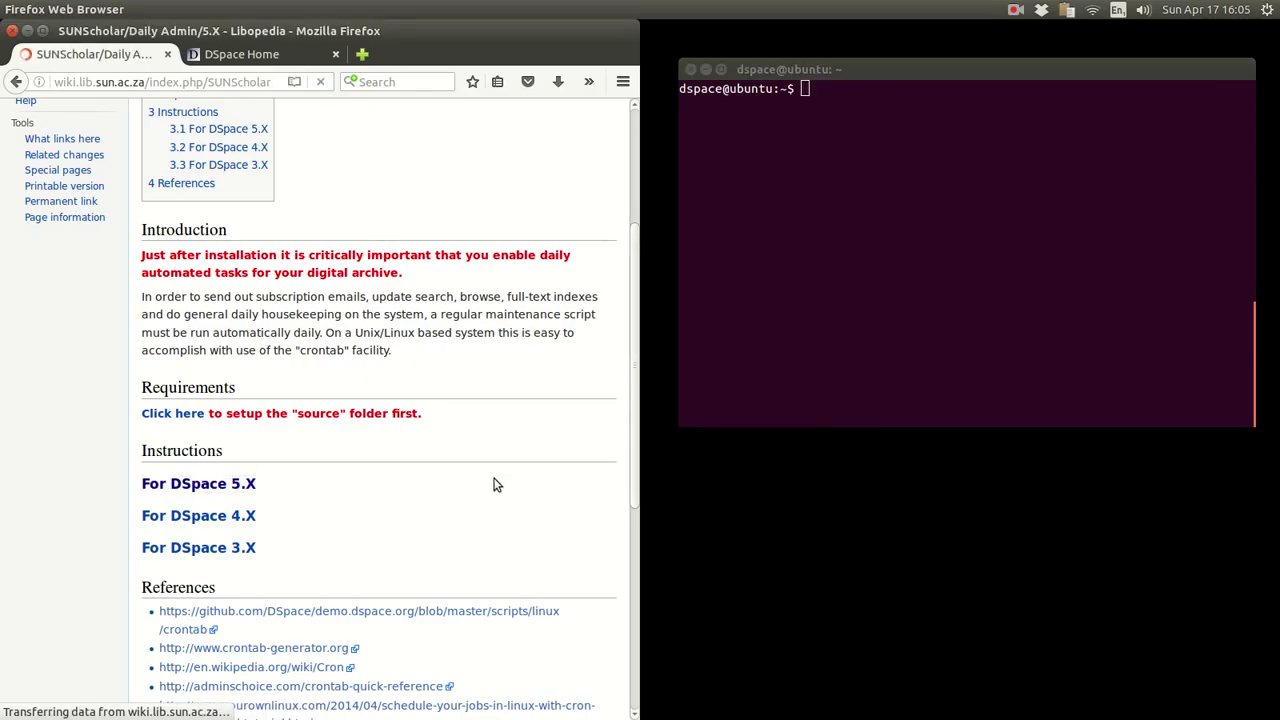
- Copy 'su - dspace' from the wiki's 5.X section into Terminal and switch to the dspace user
{"action": "scroll", "coordinate": [509, 354], "scroll_direction": "down", "scroll_amount": 2}
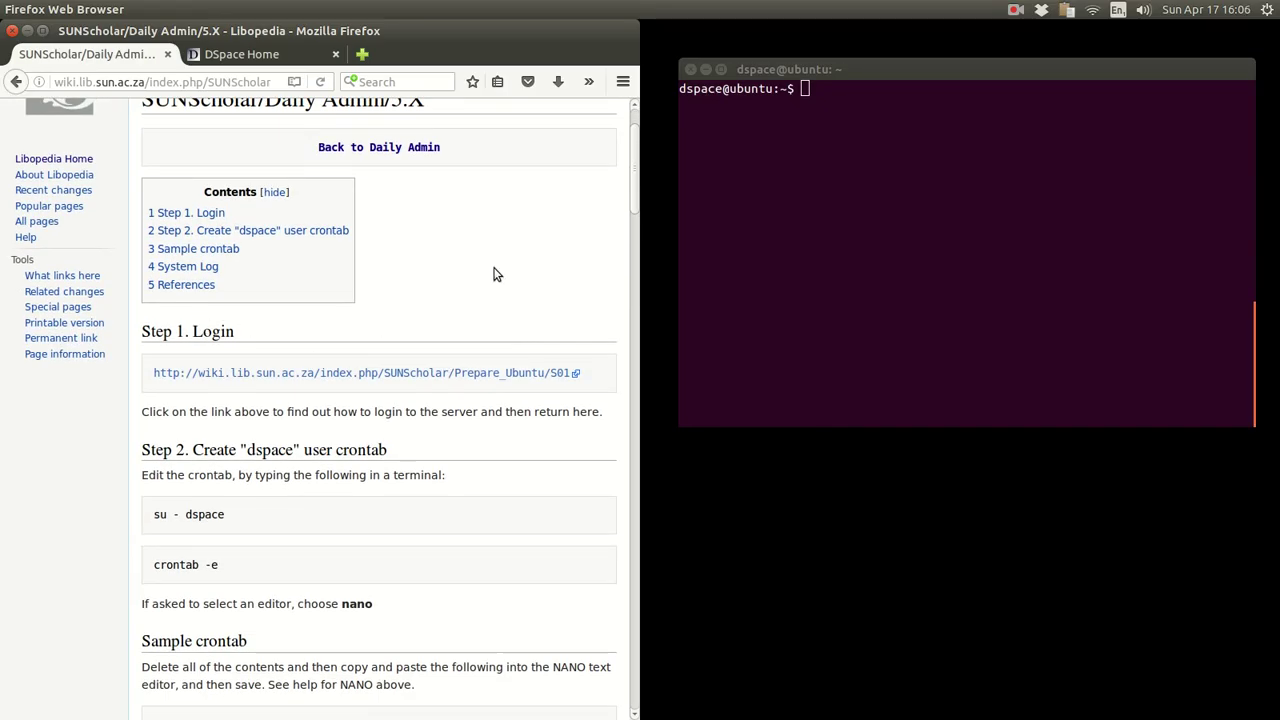
{"action": "scroll", "coordinate": [495, 300], "scroll_direction": "down", "scroll_amount": 3}
{"action": "scroll", "coordinate": [503, 362], "scroll_direction": "down", "scroll_amount": 2}
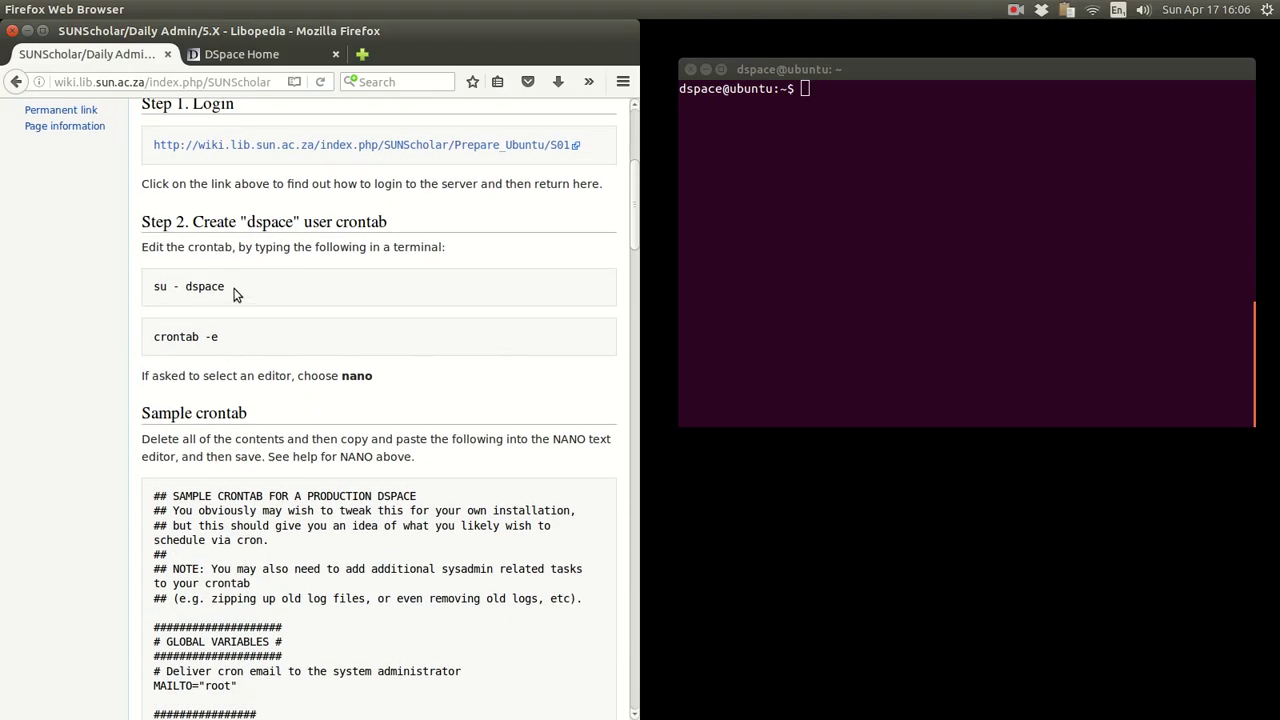
{"action": "left_click_drag", "start_coordinate": [226, 287], "coordinate": [155, 287]}
{"action": "right_click", "coordinate": [198, 287]}
{"action": "left_click", "coordinate": [222, 296]}
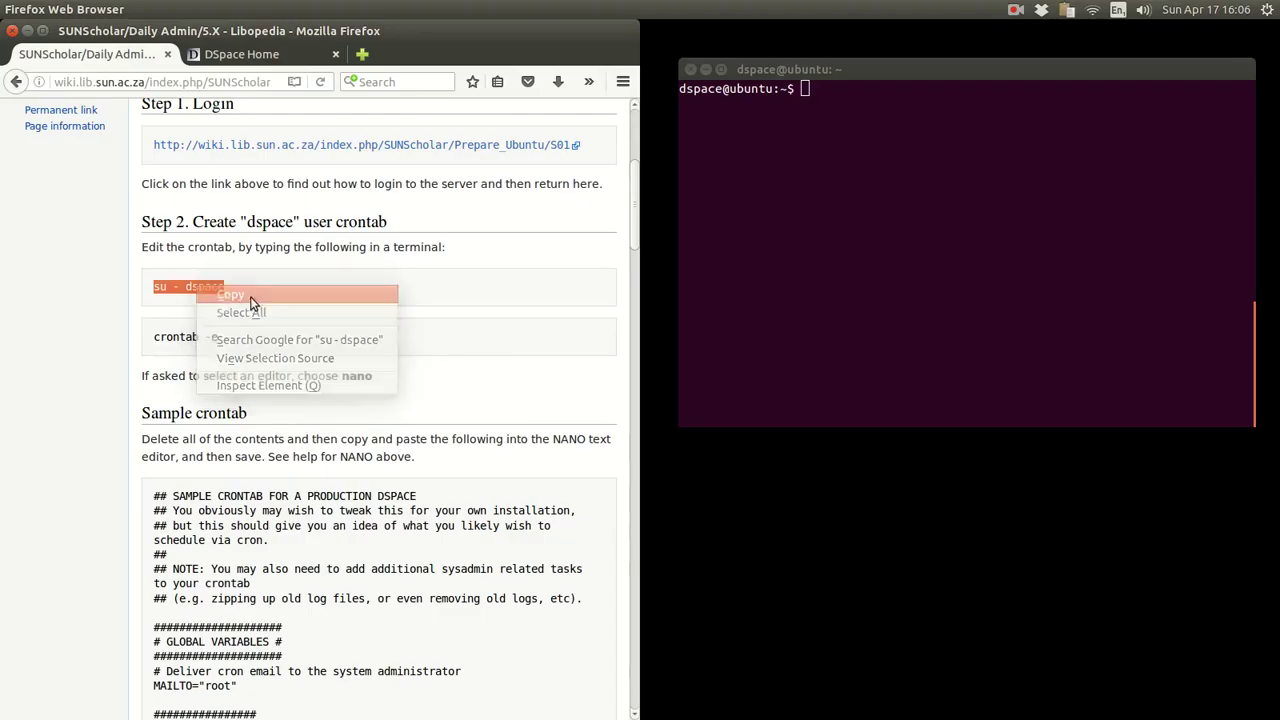
{"action": "left_click", "coordinate": [847, 180]}
{"action": "right_click", "coordinate": [847, 180]}
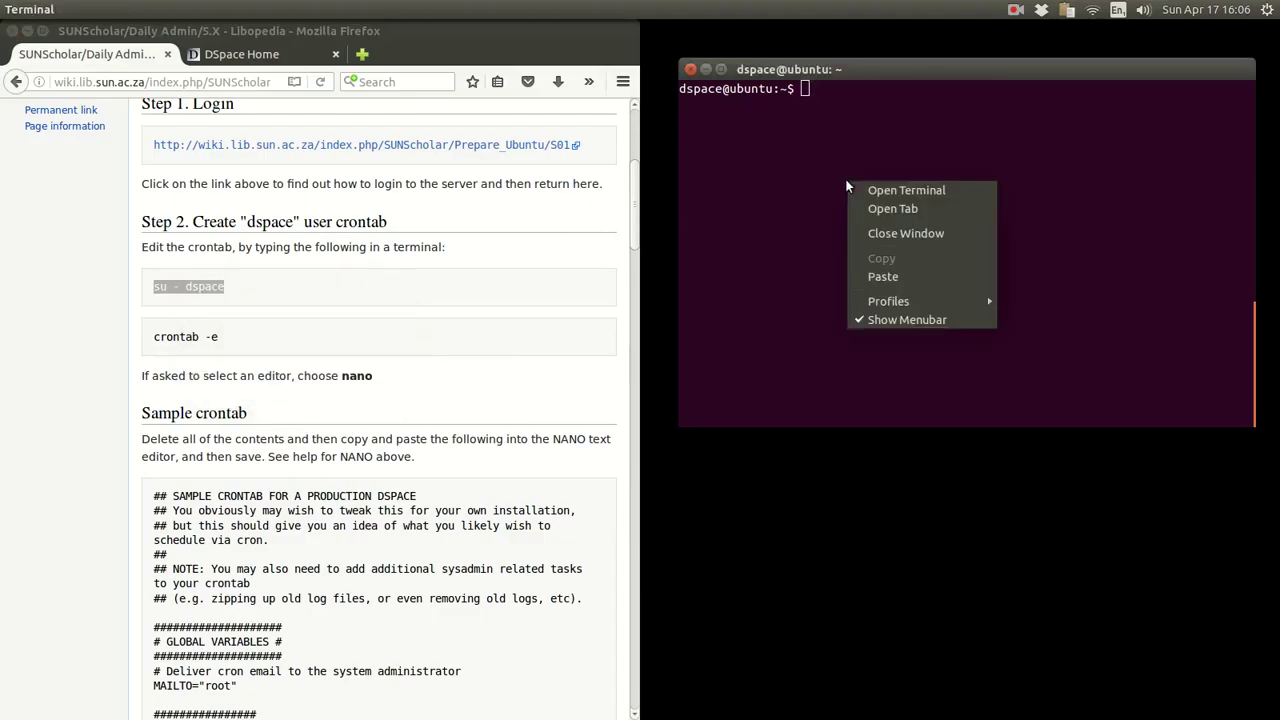
{"action": "left_click", "coordinate": [895, 277]}
{"action": "key", "text": "Return"}
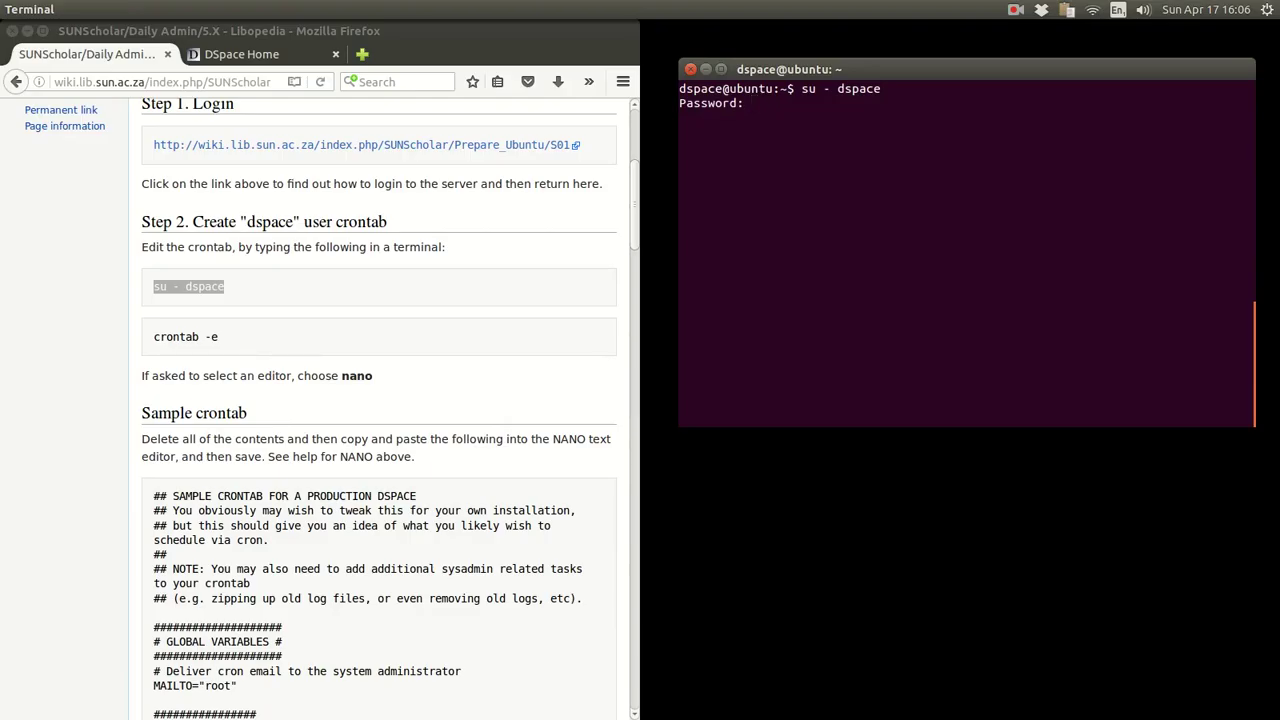
{"action": "key", "text": "Return"}
- Copy 'crontab -e' from the wiki and paste it, erasing the wrongly pasted 'su - dspace'
{"action": "left_click_drag", "start_coordinate": [722, 118], "coordinate": [679, 118]}
{"action": "left_click", "coordinate": [311, 316]}
{"action": "left_click_drag", "start_coordinate": [219, 337], "coordinate": [153, 338]}
{"action": "right_click", "coordinate": [184, 340]}
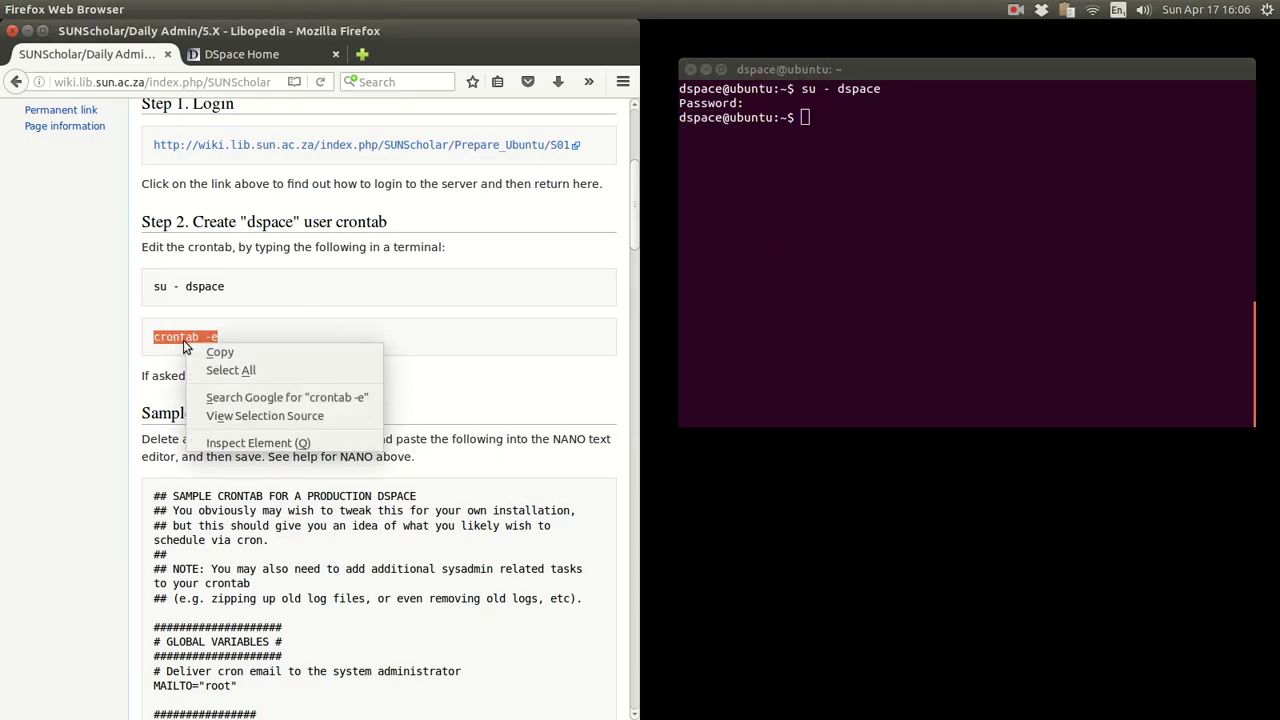
{"action": "left_click", "coordinate": [375, 352]}
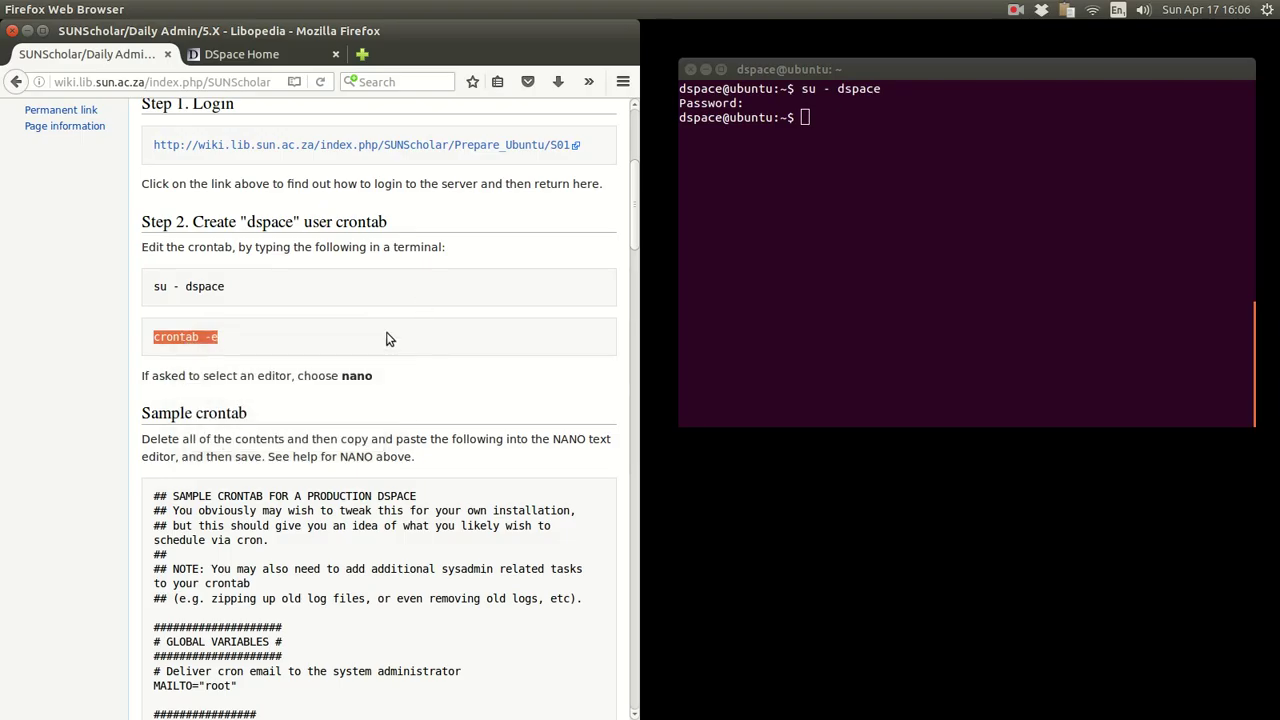
{"action": "left_click", "coordinate": [748, 225]}
{"action": "right_click", "coordinate": [746, 224]}
{"action": "left_click", "coordinate": [770, 321]}
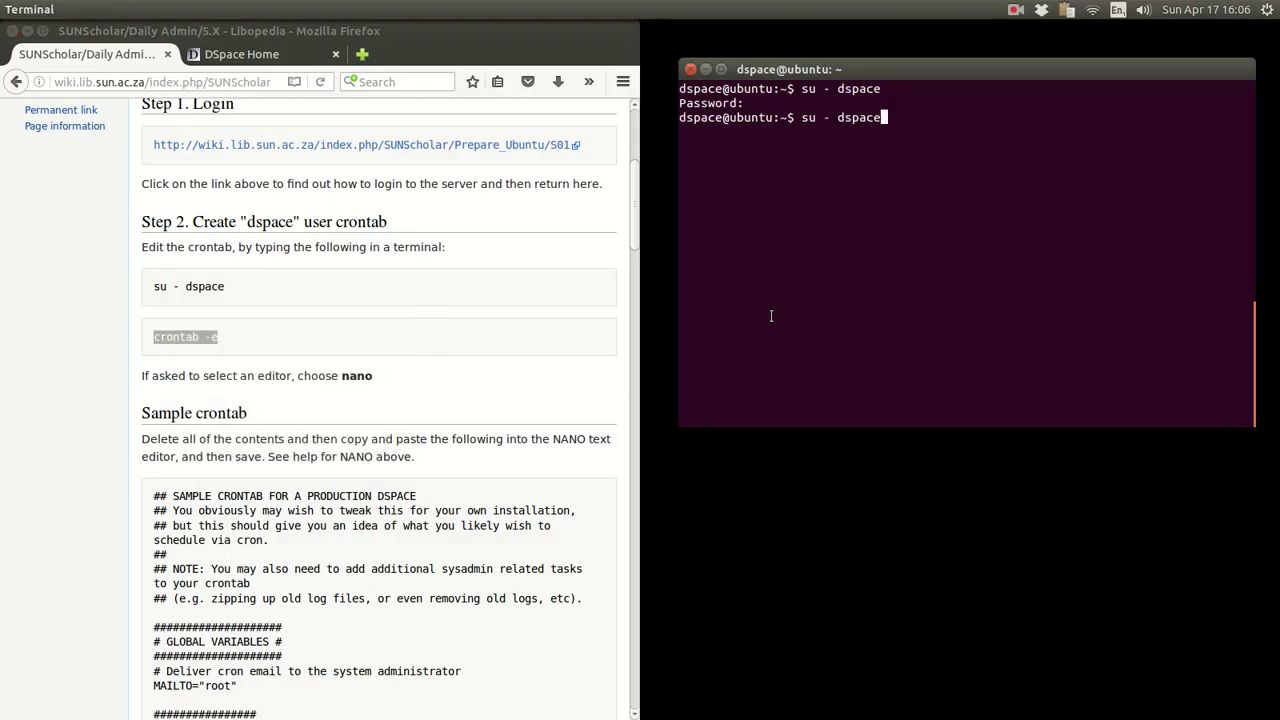
{"action": "key", "text": "BackSpace"}
{"action": "key", "text": "BackSpace"}
{"action": "key", "text": "BackSpace"}
{"action": "key", "text": "BackSpace"}
{"action": "key", "text": "BackSpace"}
{"action": "key", "text": "BackSpace"}
{"action": "key", "text": "BackSpace"}
{"action": "key", "text": "BackSpace"}
{"action": "key", "text": "BackSpace"}
{"action": "key", "text": "BackSpace"}
{"action": "key", "text": "BackSpace"}
- Recopy 'crontab -e' from the wiki and paste it at the dspace prompt
{"action": "left_click", "coordinate": [296, 328]}
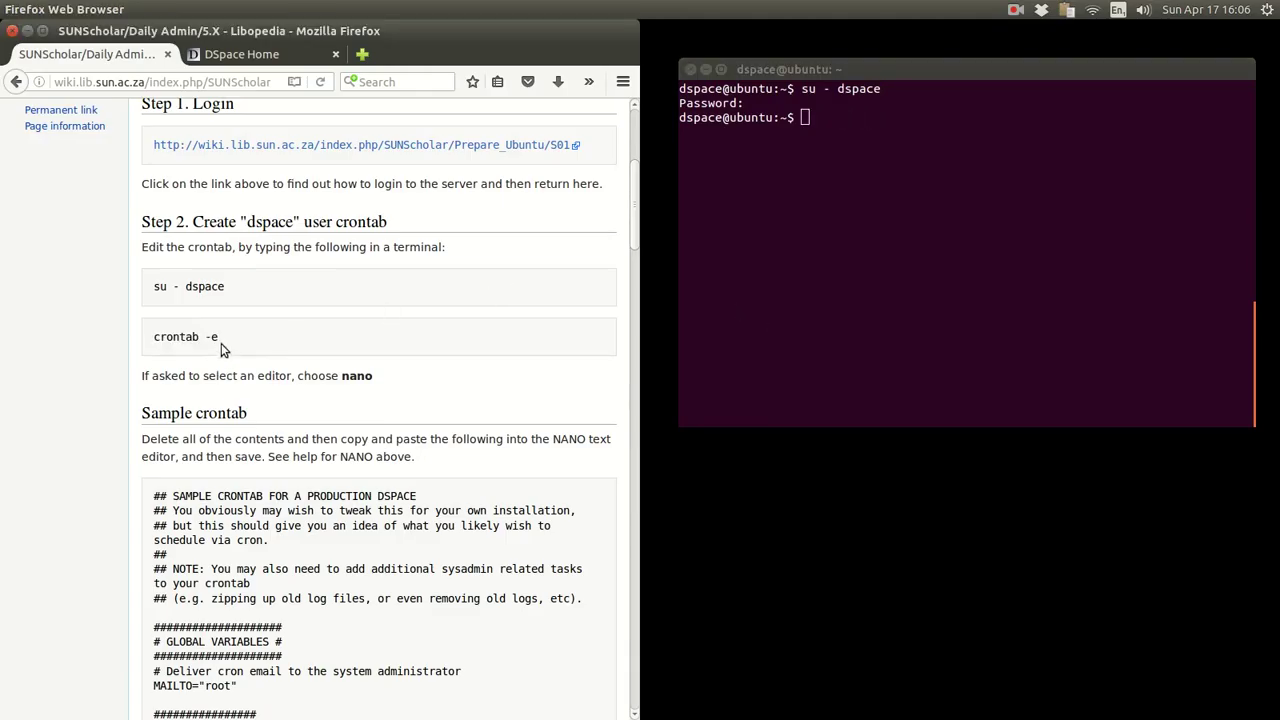
{"action": "left_click_drag", "start_coordinate": [219, 340], "coordinate": [148, 340]}
{"action": "right_click", "coordinate": [173, 341]}
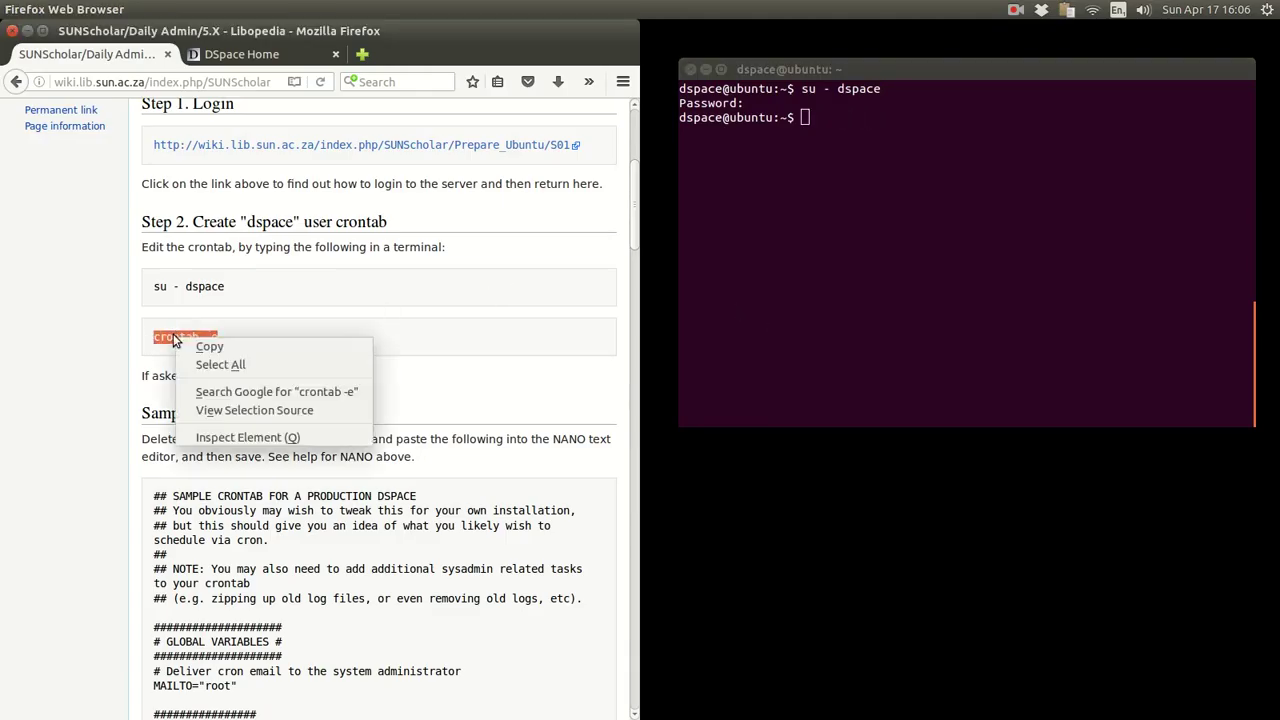
{"action": "left_click", "coordinate": [210, 348]}
{"action": "left_click", "coordinate": [906, 245]}
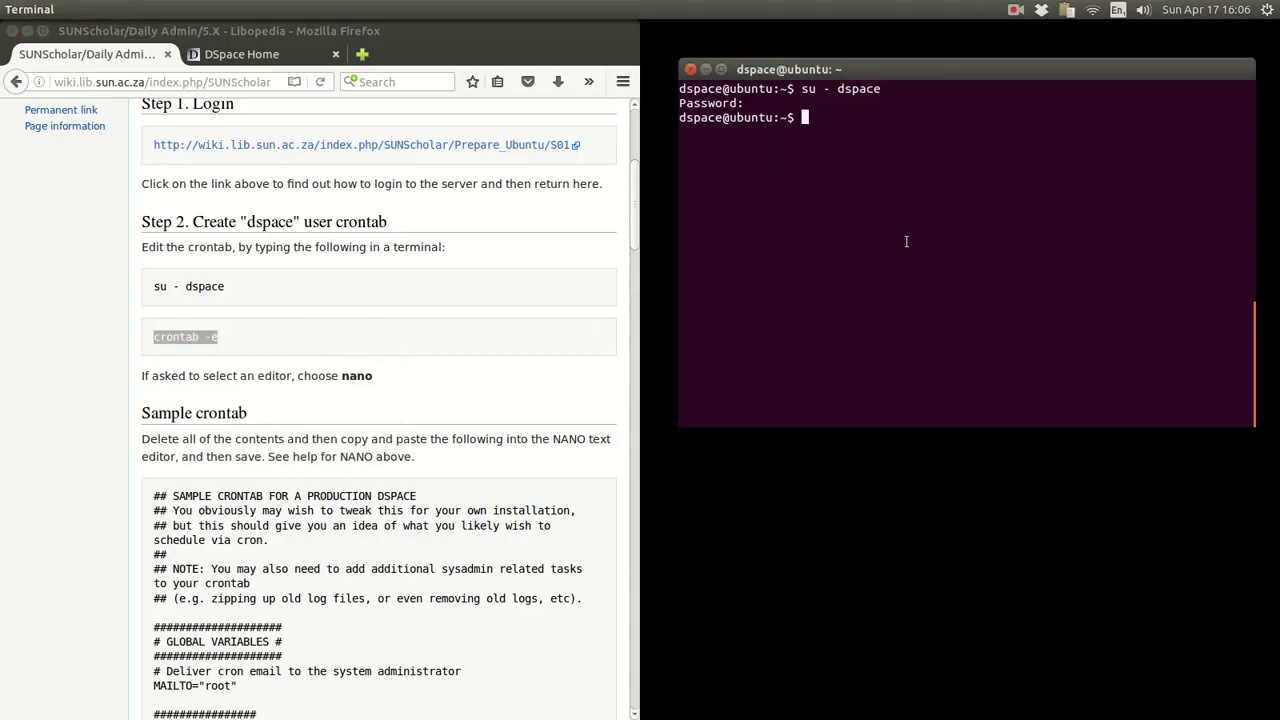
{"action": "right_click", "coordinate": [907, 243]}
{"action": "left_click", "coordinate": [926, 330]}
- Run crontab -e to open the sample DSpace crontab and scroll through the wiki guide
{"action": "key", "text": "Return"}
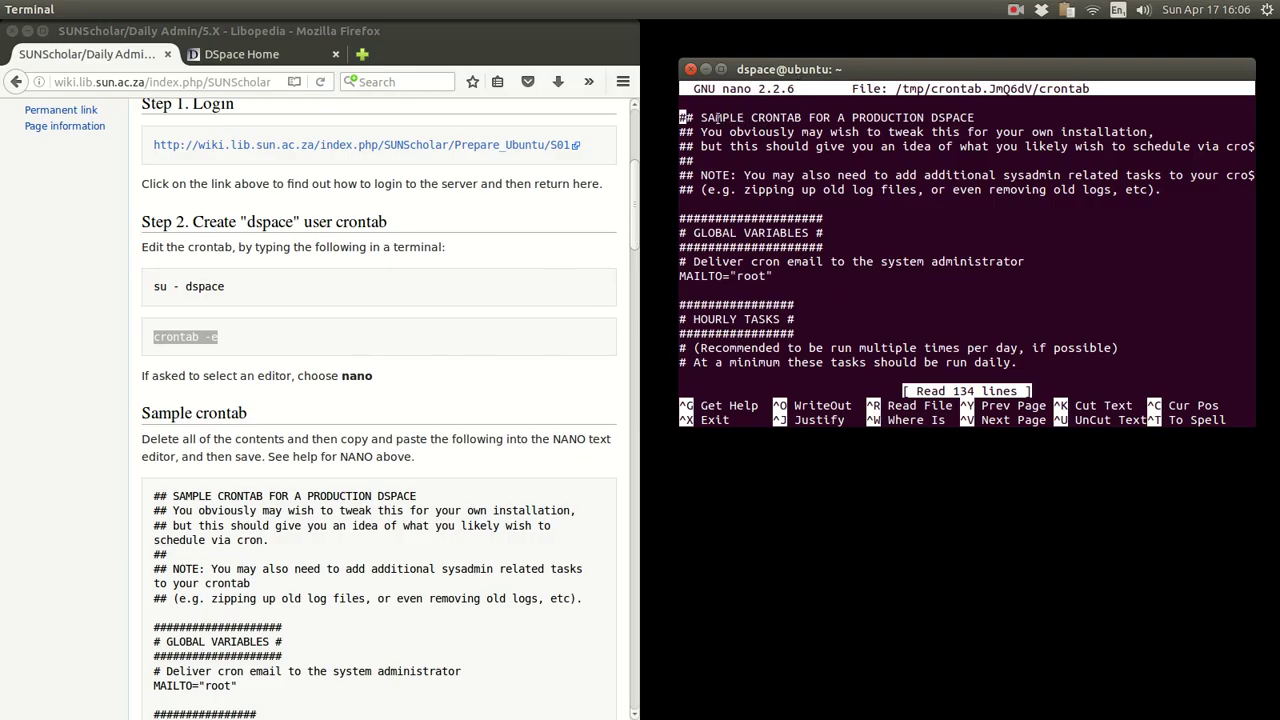
{"action": "left_click_drag", "start_coordinate": [689, 117], "coordinate": [976, 117]}
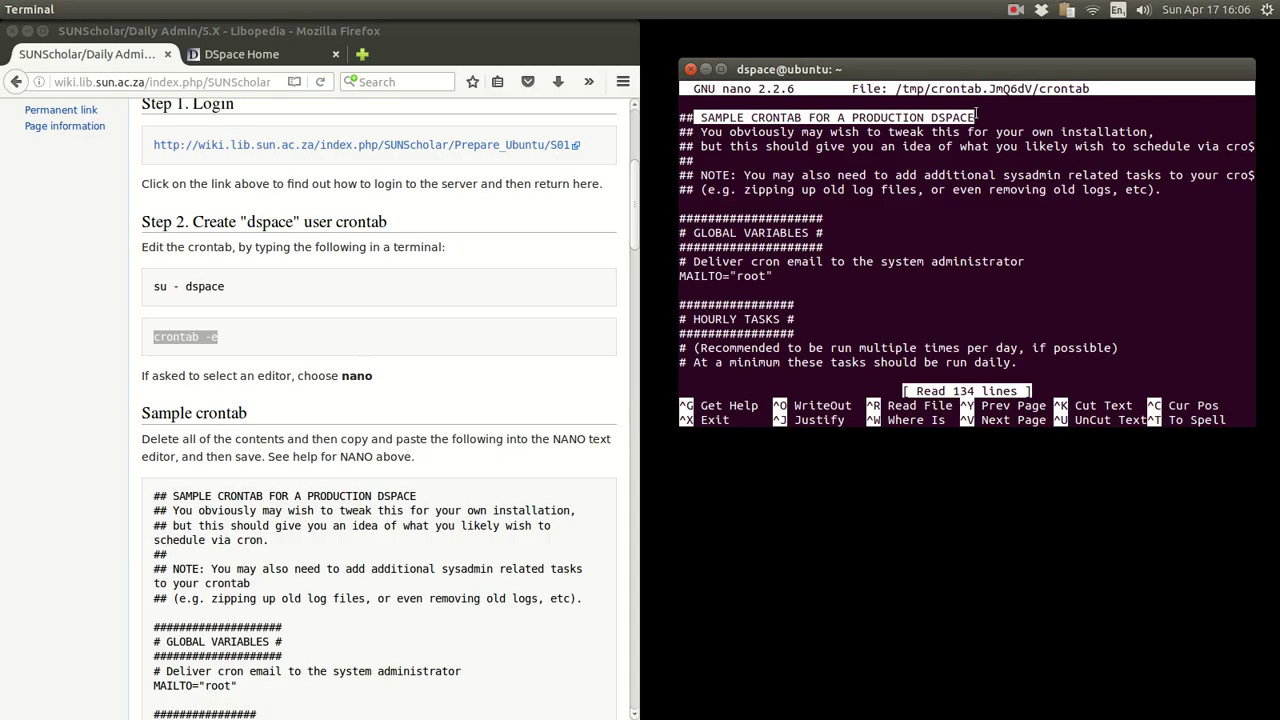
{"action": "left_click", "coordinate": [332, 343]}
{"action": "scroll", "coordinate": [332, 343], "scroll_direction": "down", "scroll_amount": 4}
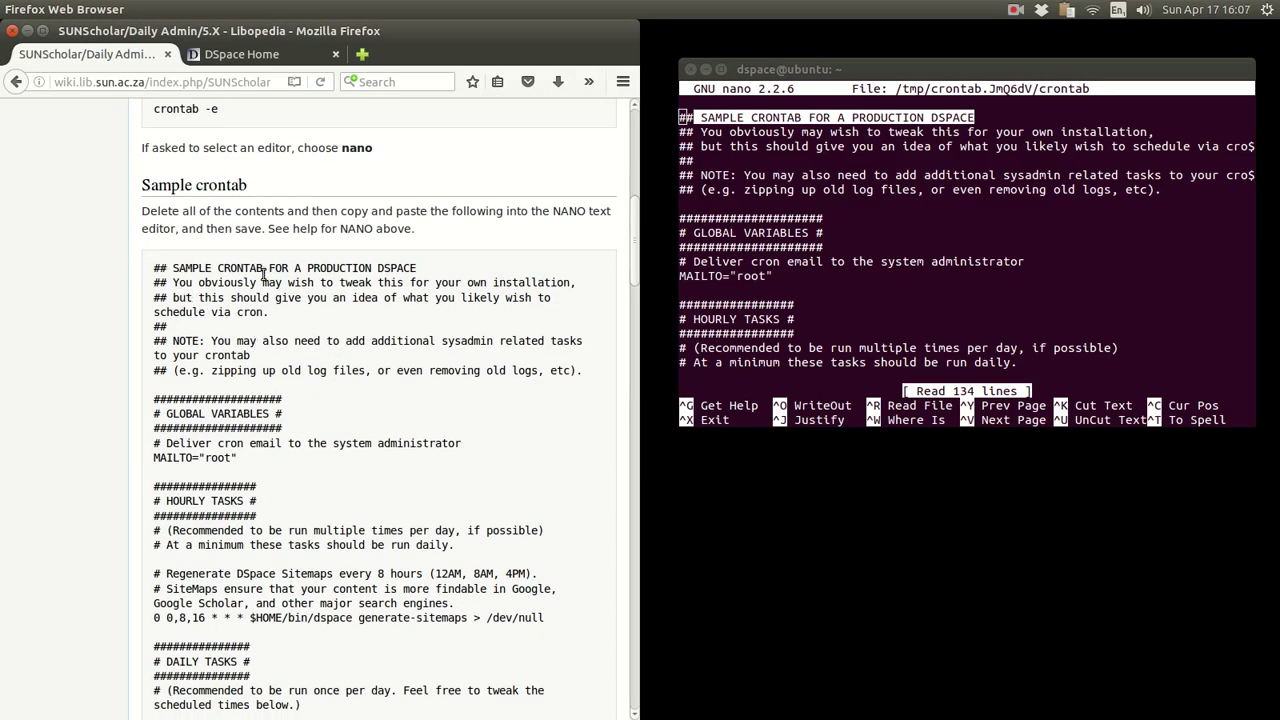
{"action": "scroll", "coordinate": [265, 355], "scroll_direction": "down", "scroll_amount": 10}
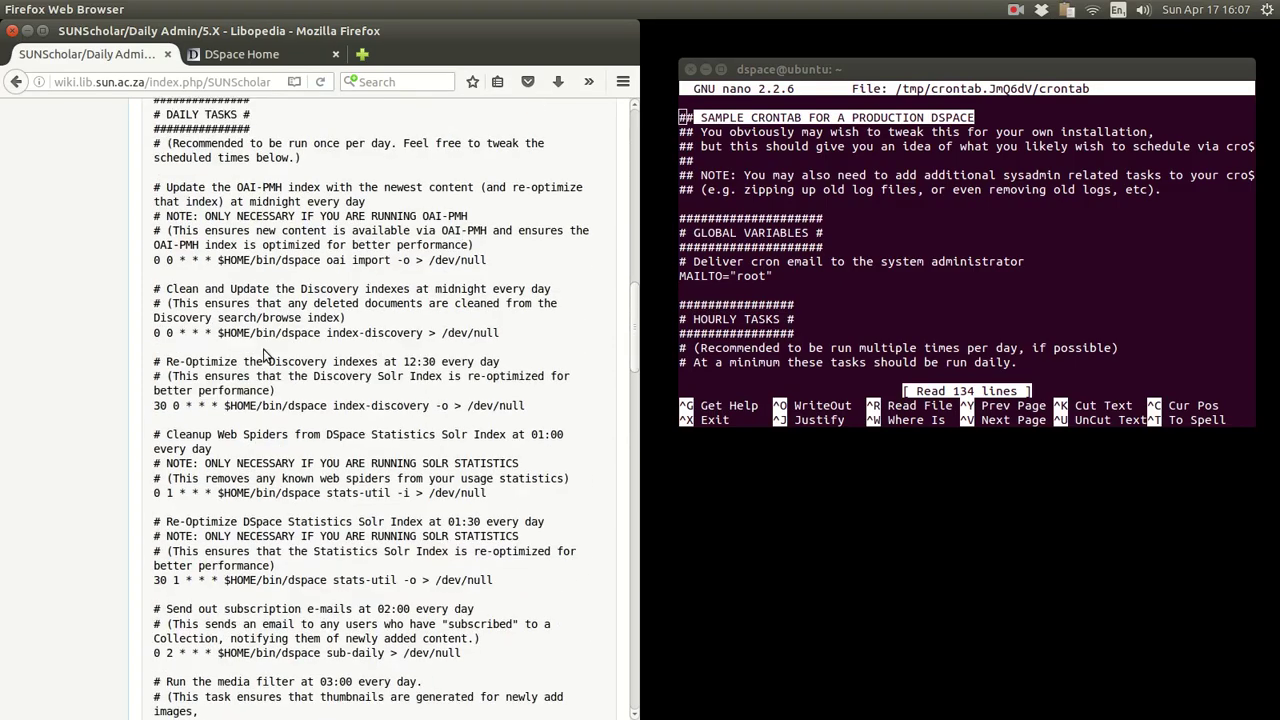
{"action": "scroll", "coordinate": [265, 355], "scroll_direction": "down", "scroll_amount": 15}
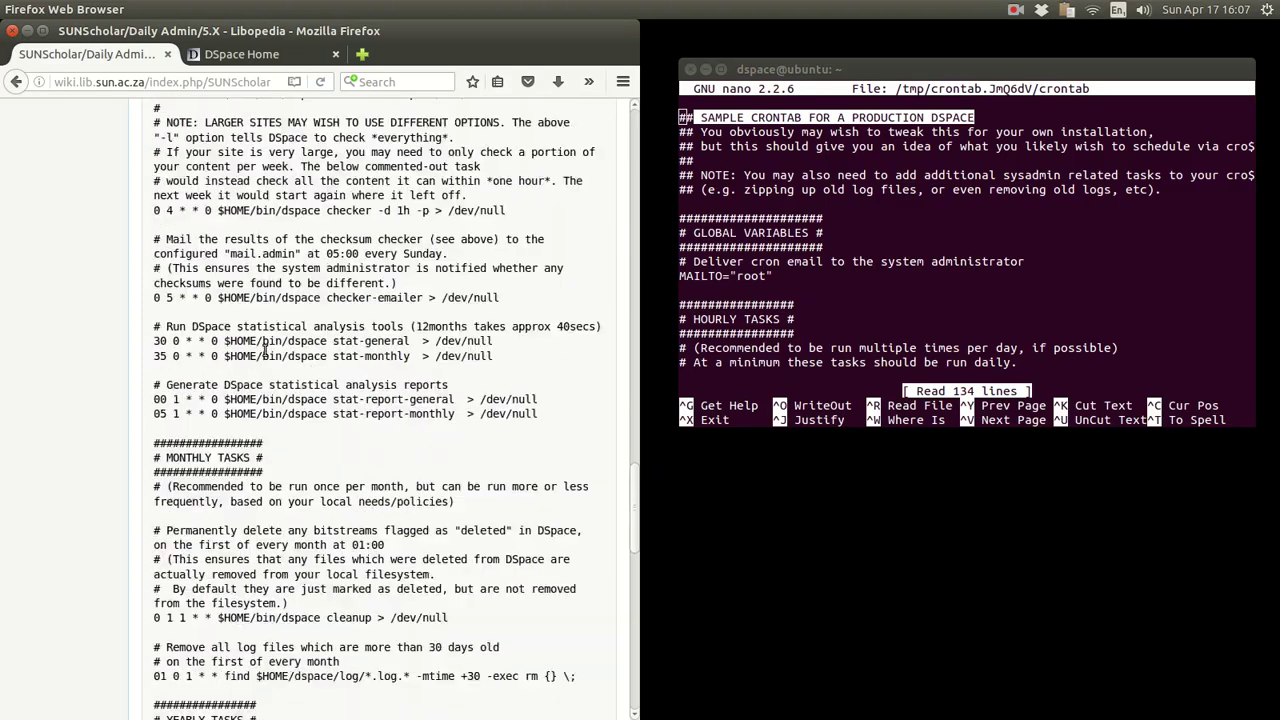
{"action": "scroll", "coordinate": [265, 355], "scroll_direction": "down", "scroll_amount": 15}
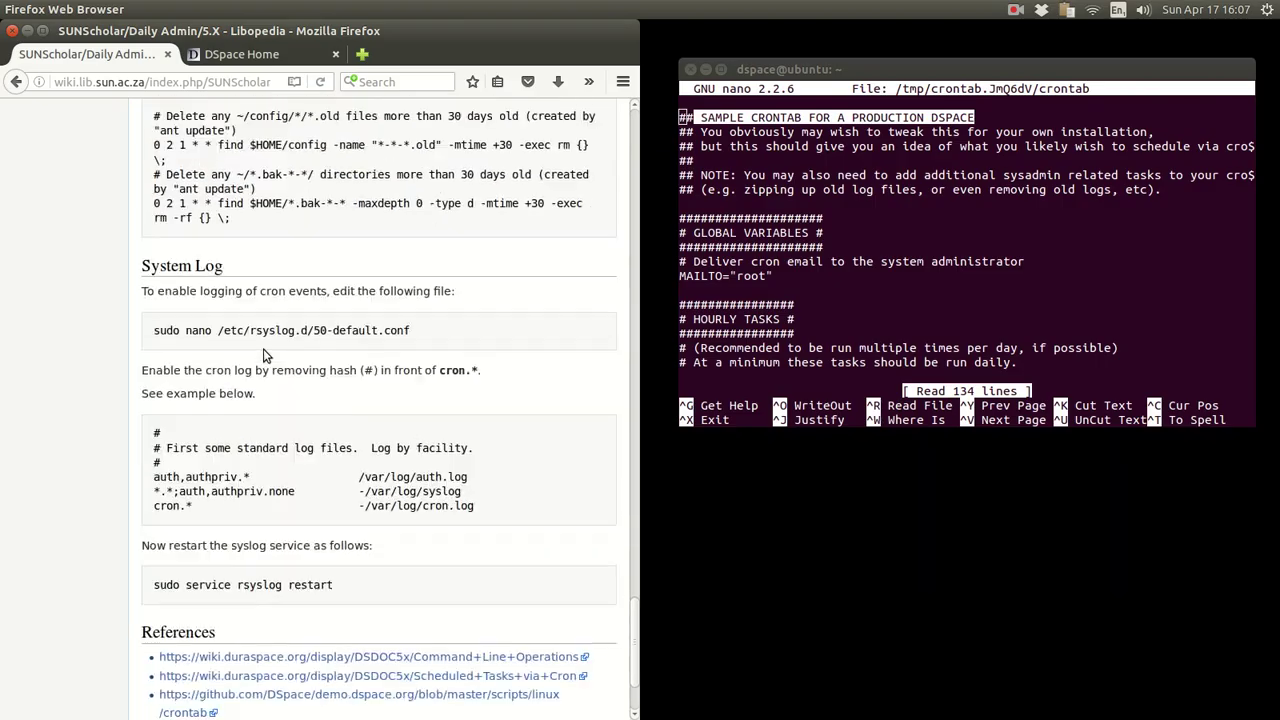
{"action": "scroll", "coordinate": [265, 355], "scroll_direction": "down", "scroll_amount": 1}
{"action": "scroll", "coordinate": [265, 355], "scroll_direction": "up", "scroll_amount": 7}
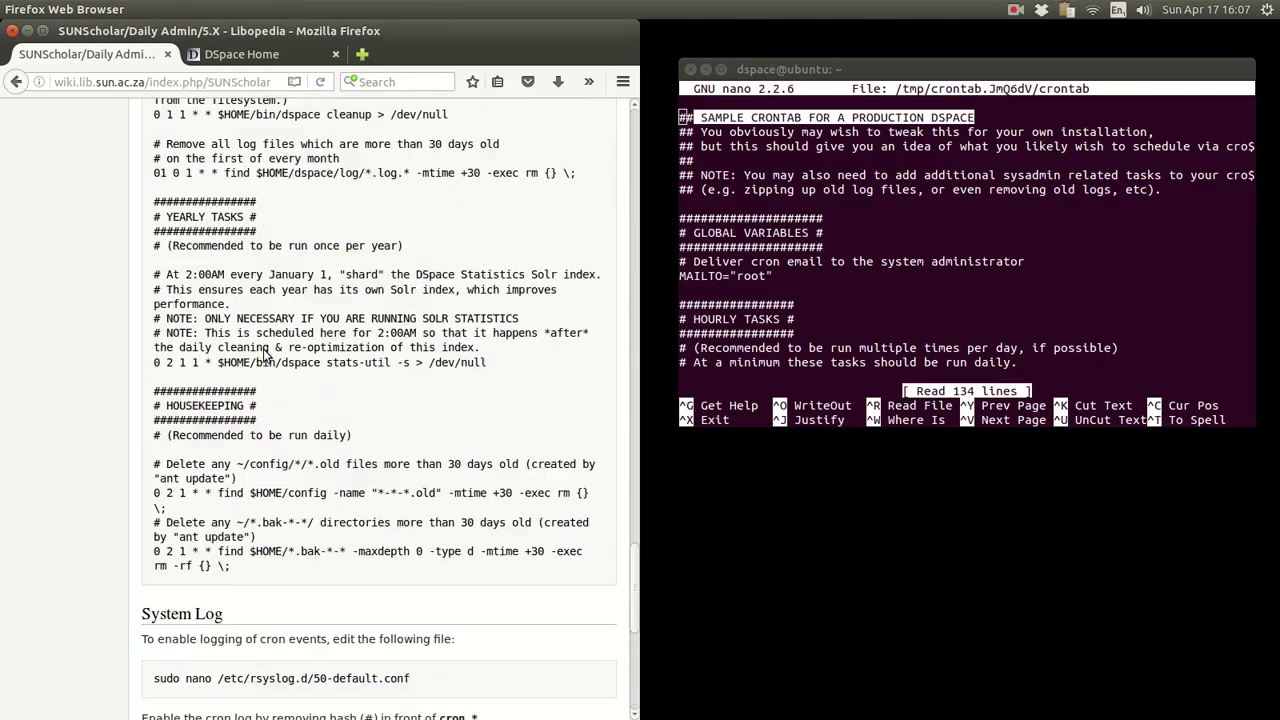
{"action": "scroll", "coordinate": [265, 355], "scroll_direction": "up", "scroll_amount": 6}
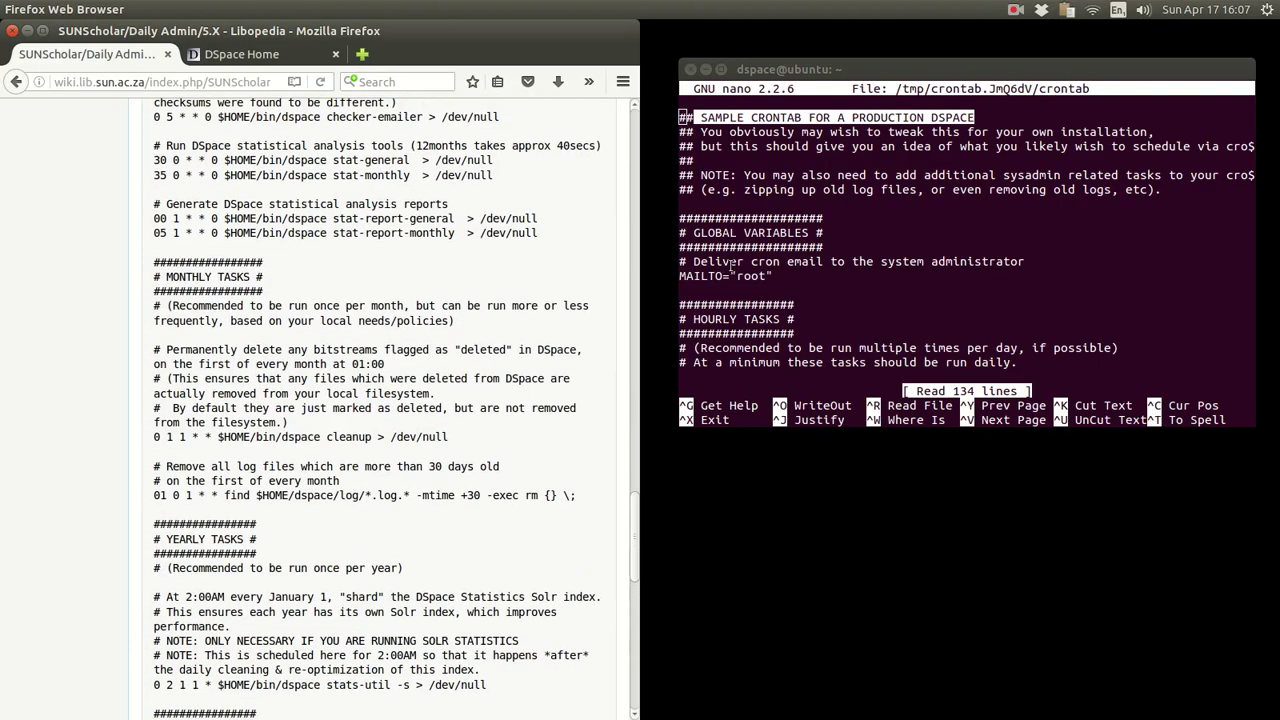
- Page through the hourly, daily, weekly and monthly crontab tasks and save all 134 lines
{"action": "left_click", "coordinate": [731, 265]}
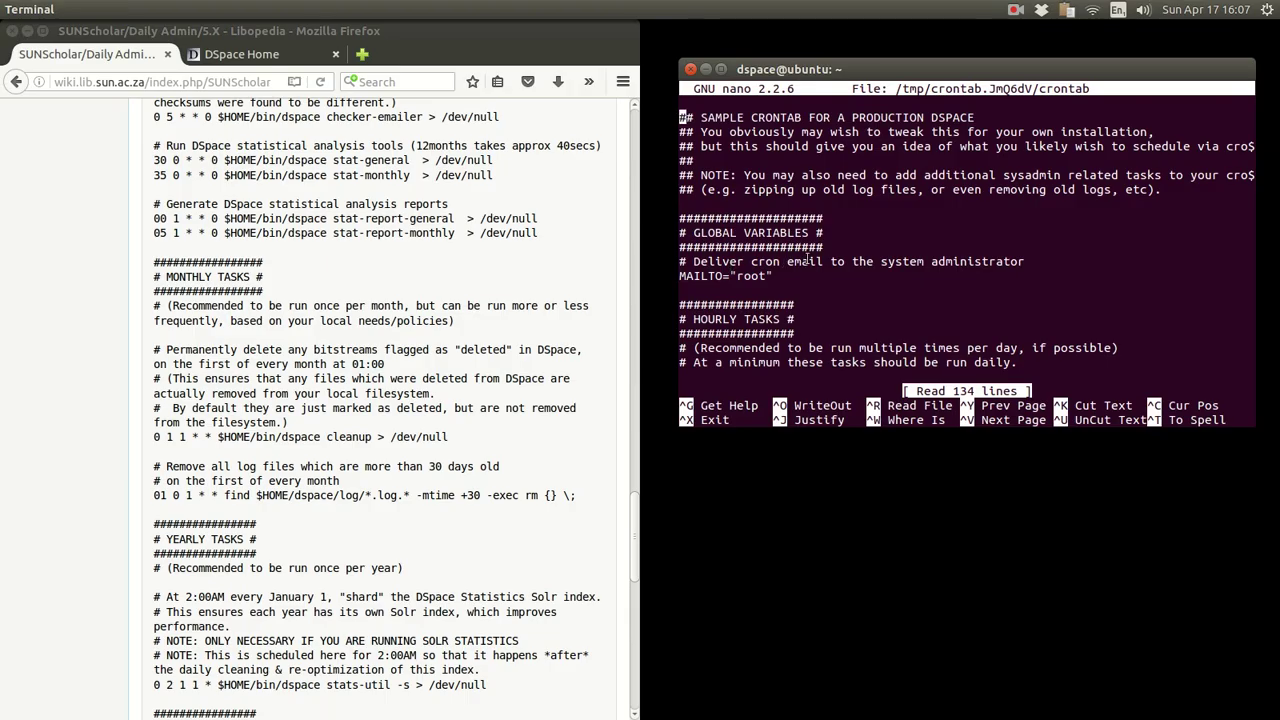
{"action": "key", "text": "Down"}
{"action": "key", "text": "Down"}
{"action": "key", "text": "Down"}
{"action": "key", "text": "Down"}
{"action": "key", "text": "Down"}
{"action": "key", "text": "Down"}
{"action": "key", "text": "Down"}
{"action": "key", "text": "Down"}
{"action": "key", "text": "Down"}
{"action": "key", "text": "Down"}
{"action": "key", "text": "Down"}
{"action": "key", "text": "Down"}
{"action": "key", "text": "Down"}
{"action": "key", "text": "Down"}
{"action": "key", "text": "Down"}
{"action": "key", "text": "Down"}
{"action": "key", "text": "Down"}
{"action": "key", "text": "Down"}
{"action": "key", "text": "Down"}
{"action": "key", "text": "Down"}
{"action": "key", "text": "Down"}
{"action": "key", "text": "Down"}
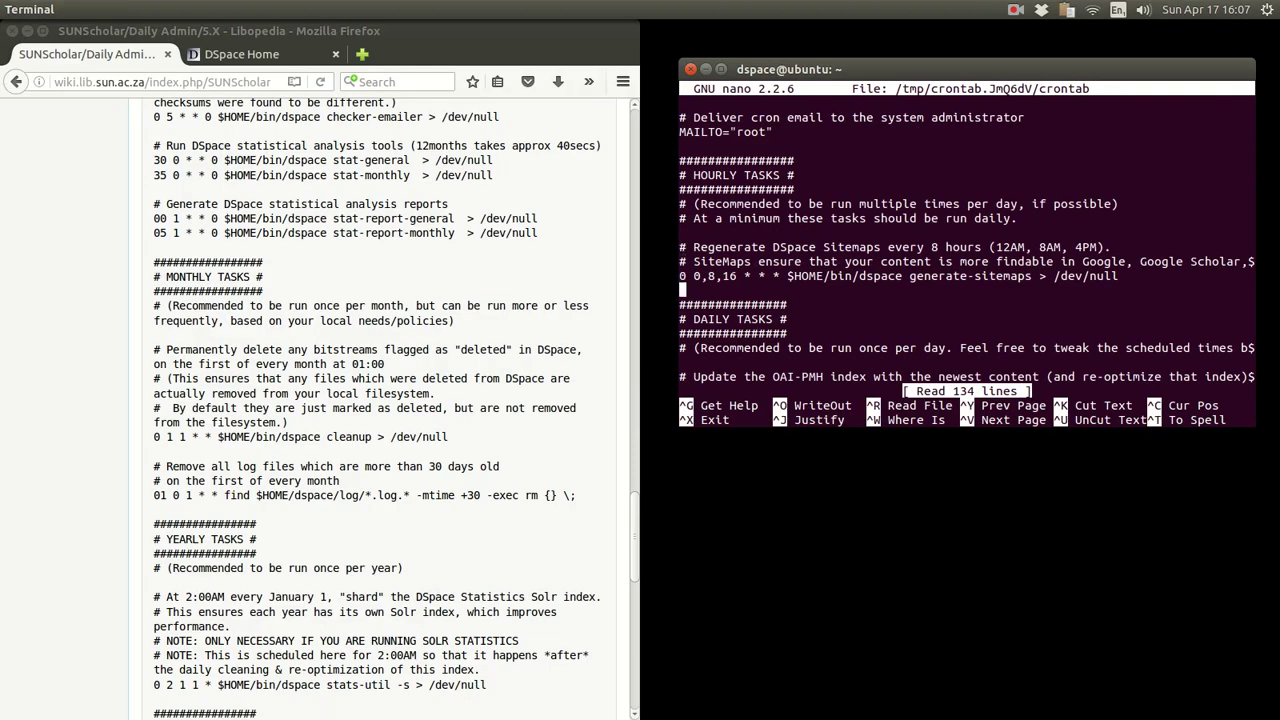
{"action": "key", "text": "Down"}
{"action": "key", "text": "Down"}
{"action": "key", "text": "Down"}
{"action": "key", "text": "Down"}
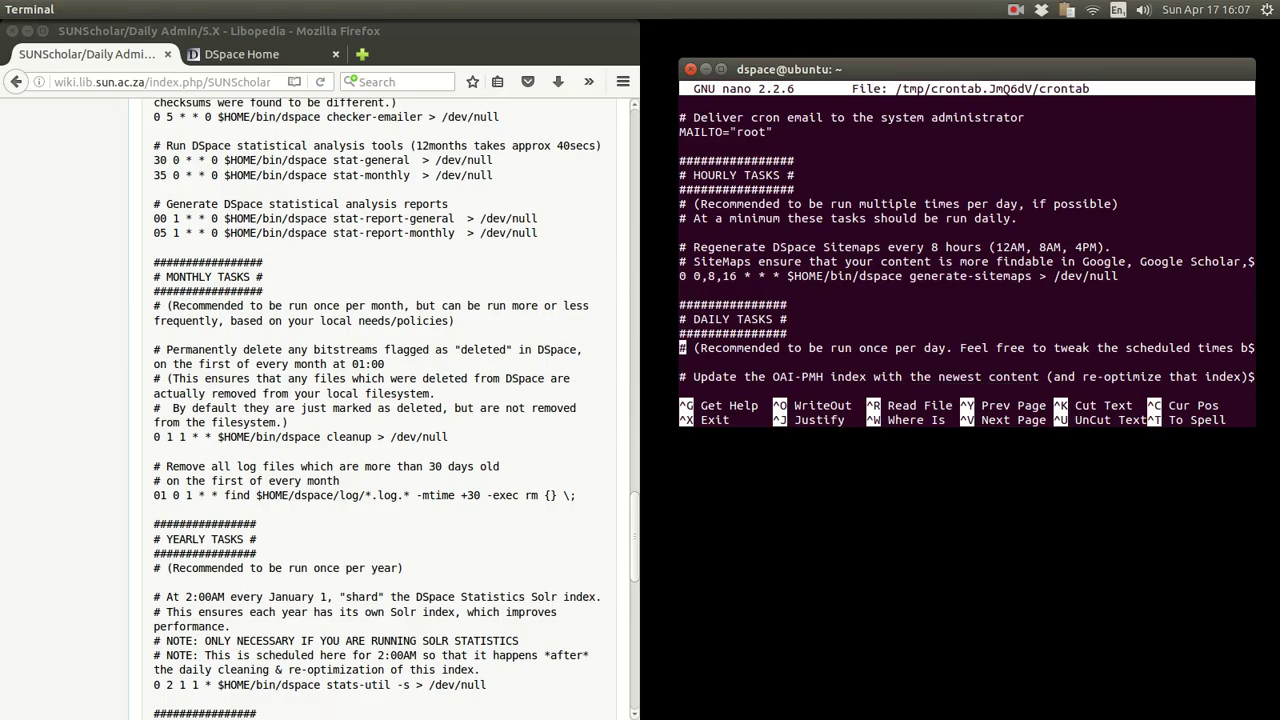
{"action": "key", "text": "Down"}
{"action": "key", "text": "Down"}
{"action": "key", "text": "Down"}
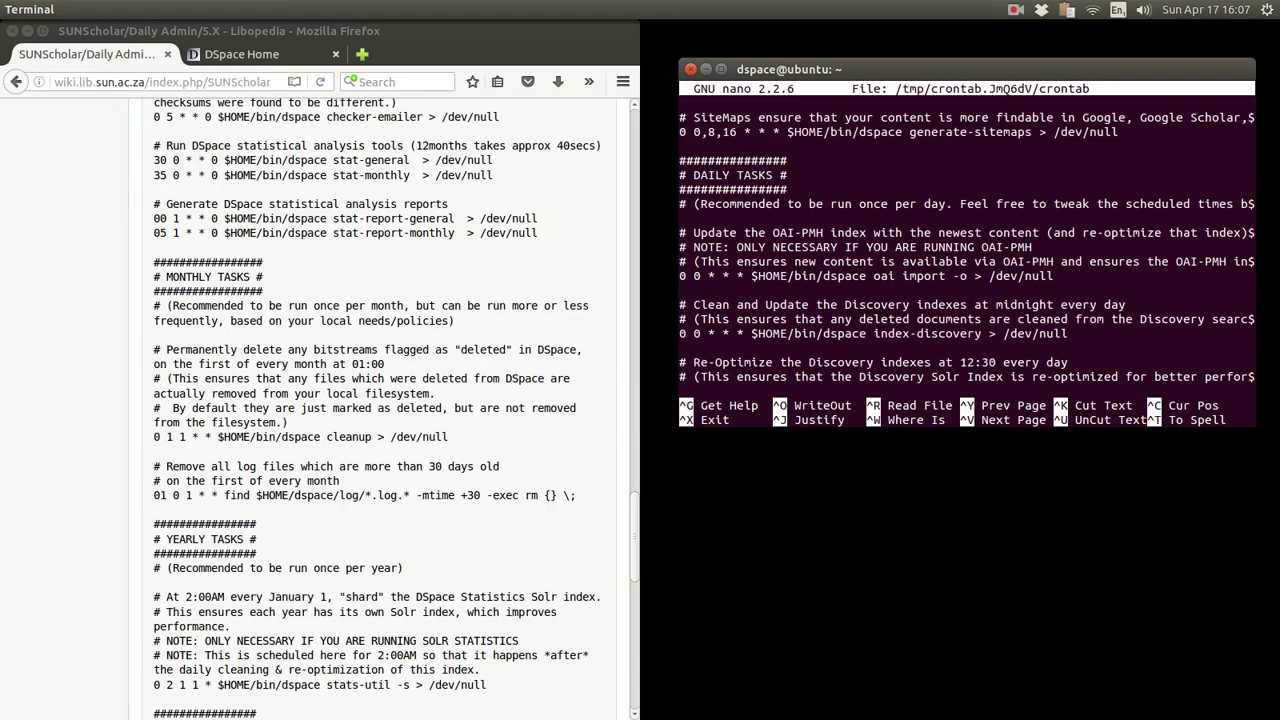
{"action": "key", "text": "Down"}
{"action": "key", "text": "Down"}
{"action": "key", "text": "Down"}
{"action": "key", "text": "Down"}
{"action": "key", "text": "Down"}
{"action": "key", "text": "Down"}
{"action": "key", "text": "Down"}
{"action": "key", "text": "Down"}
{"action": "key", "text": "Down"}
{"action": "key", "text": "Down"}
{"action": "key", "text": "Down"}
{"action": "key", "text": "Down"}
{"action": "key", "text": "Down"}
{"action": "key", "text": "Down"}
{"action": "key", "text": "Down"}
{"action": "key", "text": "Down"}
{"action": "key", "text": "Down"}
{"action": "key", "text": "Down"}
{"action": "key", "text": "Down"}
{"action": "key", "text": "Down"}
{"action": "key", "text": "Down"}
{"action": "key", "text": "Down"}
{"action": "key", "text": "Down"}
{"action": "key", "text": "Down"}
{"action": "key", "text": "Down"}
{"action": "key", "text": "Down"}
{"action": "key", "text": "Down"}
{"action": "key", "text": "Down"}
{"action": "key", "text": "Down"}
{"action": "key", "text": "Down"}
{"action": "key", "text": "Down"}
{"action": "key", "text": "Down"}
{"action": "key", "text": "Down"}
{"action": "key", "text": "Down"}
{"action": "key", "text": "Down"}
{"action": "key", "text": "Down"}
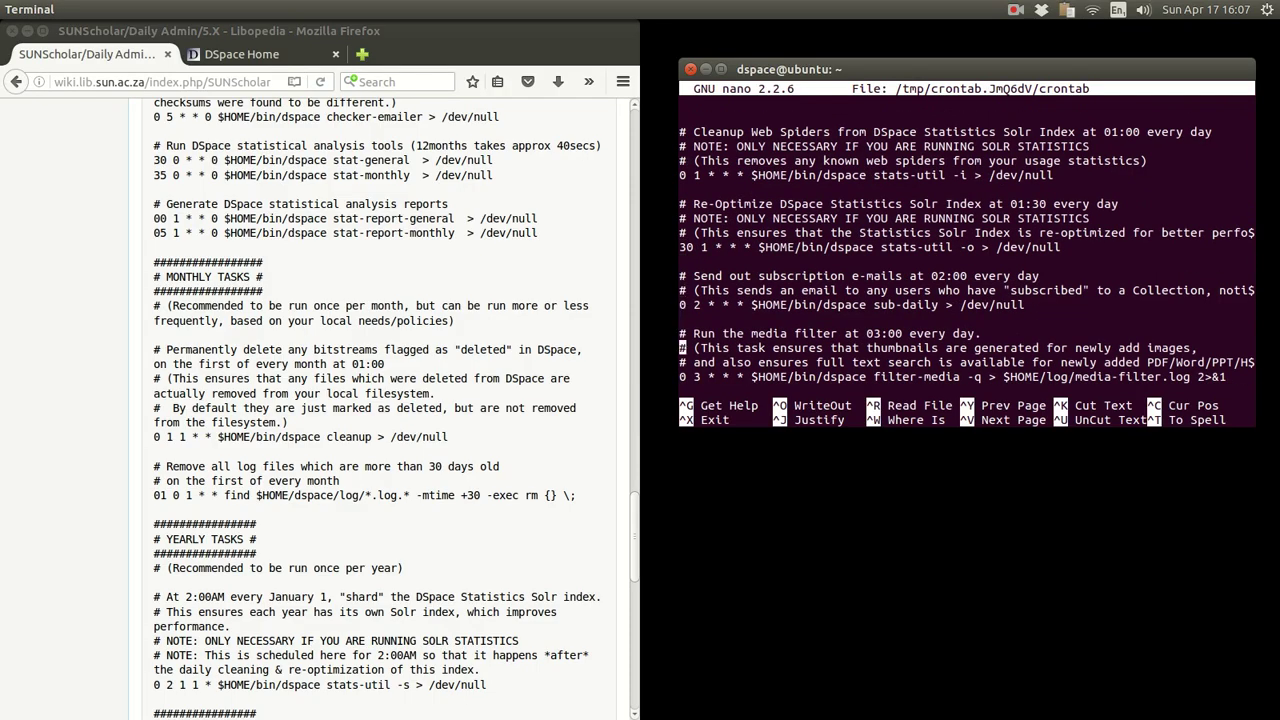
{"action": "key", "text": "Down"}
{"action": "key", "text": "Down"}
{"action": "key", "text": "Down"}
{"action": "key", "text": "Down"}
{"action": "key", "text": "Down"}
{"action": "key", "text": "Down"}
{"action": "key", "text": "Down"}
{"action": "key", "text": "Down"}
{"action": "key", "text": "Down"}
{"action": "key", "text": "Down"}
{"action": "key", "text": "Down"}
{"action": "key", "text": "Down"}
{"action": "key", "text": "Down"}
{"action": "key", "text": "Down"}
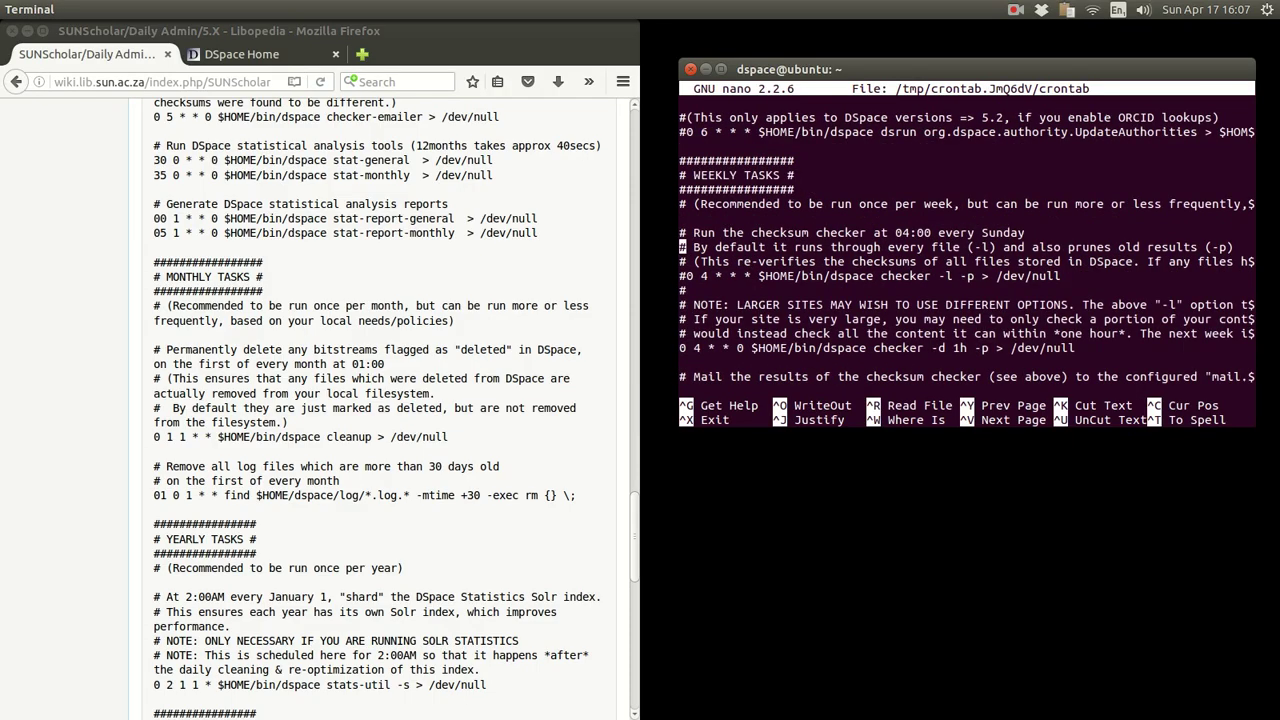
{"action": "key", "text": "Down"}
{"action": "key", "text": "Down"}
{"action": "key", "text": "Down"}
{"action": "key", "text": "Down"}
{"action": "key", "text": "Down"}
{"action": "key", "text": "Down"}
{"action": "key", "text": "Down"}
{"action": "key", "text": "Down"}
{"action": "key", "text": "Down"}
{"action": "key", "text": "Down"}
{"action": "key", "text": "Down"}
{"action": "key", "text": "Down"}
{"action": "key", "text": "Down"}
{"action": "key", "text": "Down"}
{"action": "key", "text": "Down"}
{"action": "key", "text": "Down"}
{"action": "key", "text": "Down"}
{"action": "key", "text": "Down"}
{"action": "key", "text": "Down"}
{"action": "key", "text": "Down"}
{"action": "key", "text": "Down"}
{"action": "key", "text": "Down"}
{"action": "key", "text": "Down"}
{"action": "key", "text": "Down"}
{"action": "key", "text": "Down"}
{"action": "key", "text": "Down"}
{"action": "key", "text": "Down"}
{"action": "key", "text": "Down"}
{"action": "key", "text": "Down"}
{"action": "key", "text": "Down"}
{"action": "key", "text": "Down"}
{"action": "key", "text": "Down"}
{"action": "key", "text": "Down"}
{"action": "key", "text": "Down"}
{"action": "key", "text": "Down"}
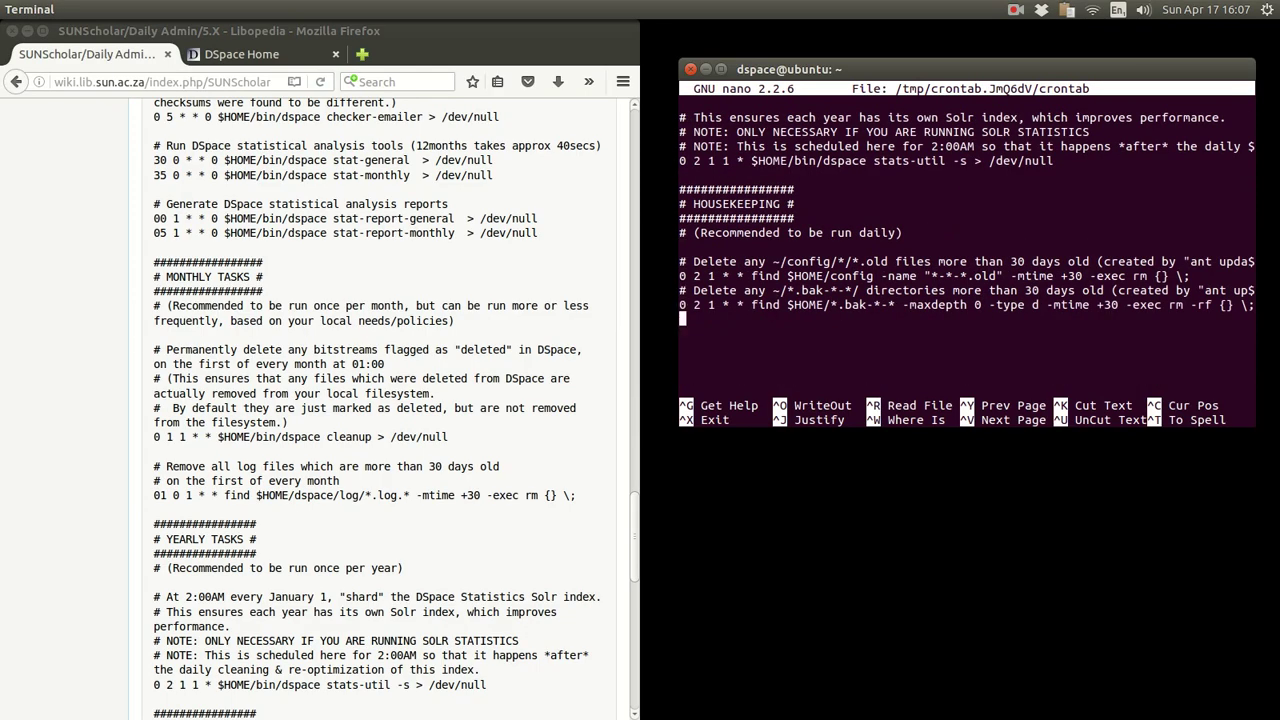
{"action": "key", "text": "Up"}
{"action": "key", "text": "Up"}
{"action": "key", "text": "Up"}
{"action": "key", "text": "Up"}
{"action": "key", "text": "Up"}
{"action": "key", "text": "Up"}
{"action": "key", "text": "Up"}
{"action": "key", "text": "Up"}
{"action": "key", "text": "Up"}
{"action": "key", "text": "Up"}
{"action": "key", "text": "Up"}
{"action": "key", "text": "Up"}
{"action": "key", "text": "Up"}
{"action": "key", "text": "Up"}
{"action": "key", "text": "Up"}
{"action": "key", "text": "Up"}
{"action": "key", "text": "Up"}
{"action": "key", "text": "Up"}
{"action": "key", "text": "Up"}
{"action": "key", "text": "Up"}
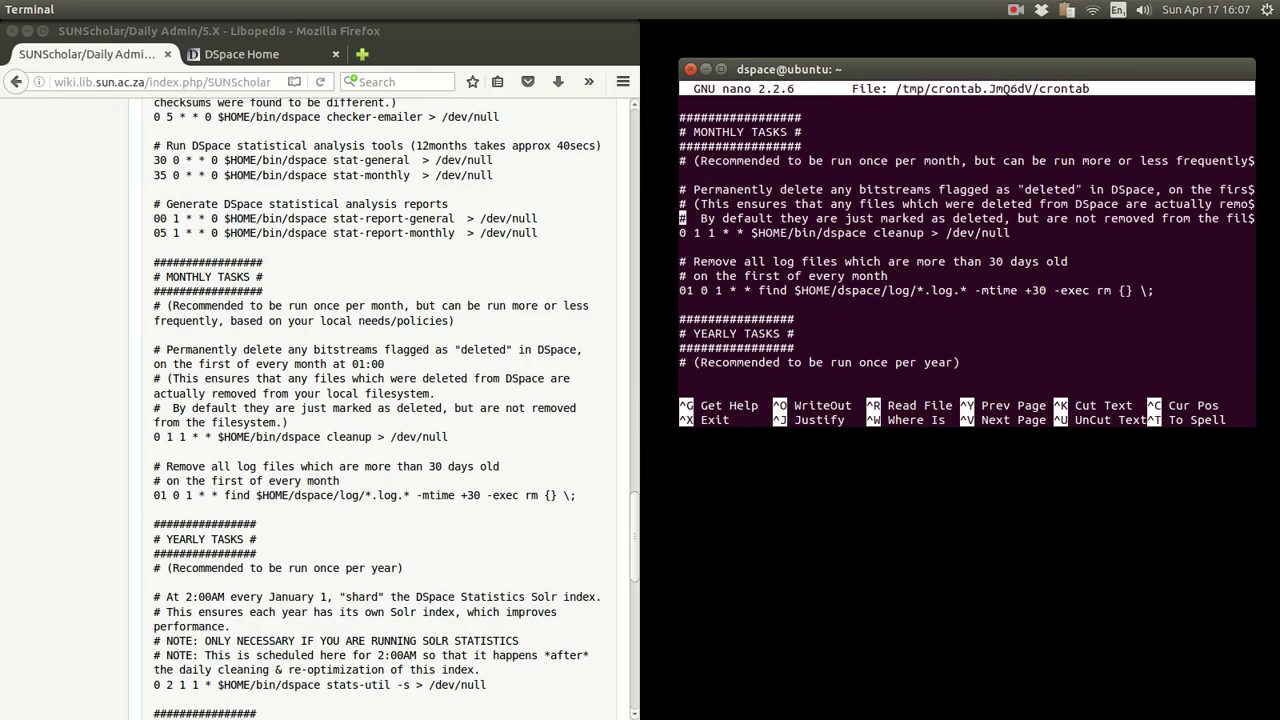
{"action": "key", "text": "Down"}
{"action": "key", "text": "Down"}
{"action": "key", "text": "Down"}
{"action": "key", "text": "Down"}
{"action": "key", "text": "Down"}
{"action": "key", "text": "Down"}
{"action": "key", "text": "Down"}
{"action": "key", "text": "Down"}
{"action": "key", "text": "Down"}
{"action": "key", "text": "Down"}
{"action": "key", "text": "Down"}
{"action": "key", "text": "Down"}
{"action": "key", "text": "Down"}
{"action": "key", "text": "Down"}
{"action": "key", "text": "Down"}
{"action": "key", "text": "Down"}
{"action": "key", "text": "Down"}
{"action": "key", "text": "Down"}
{"action": "key", "text": "Down"}
{"action": "key", "text": "Down"}
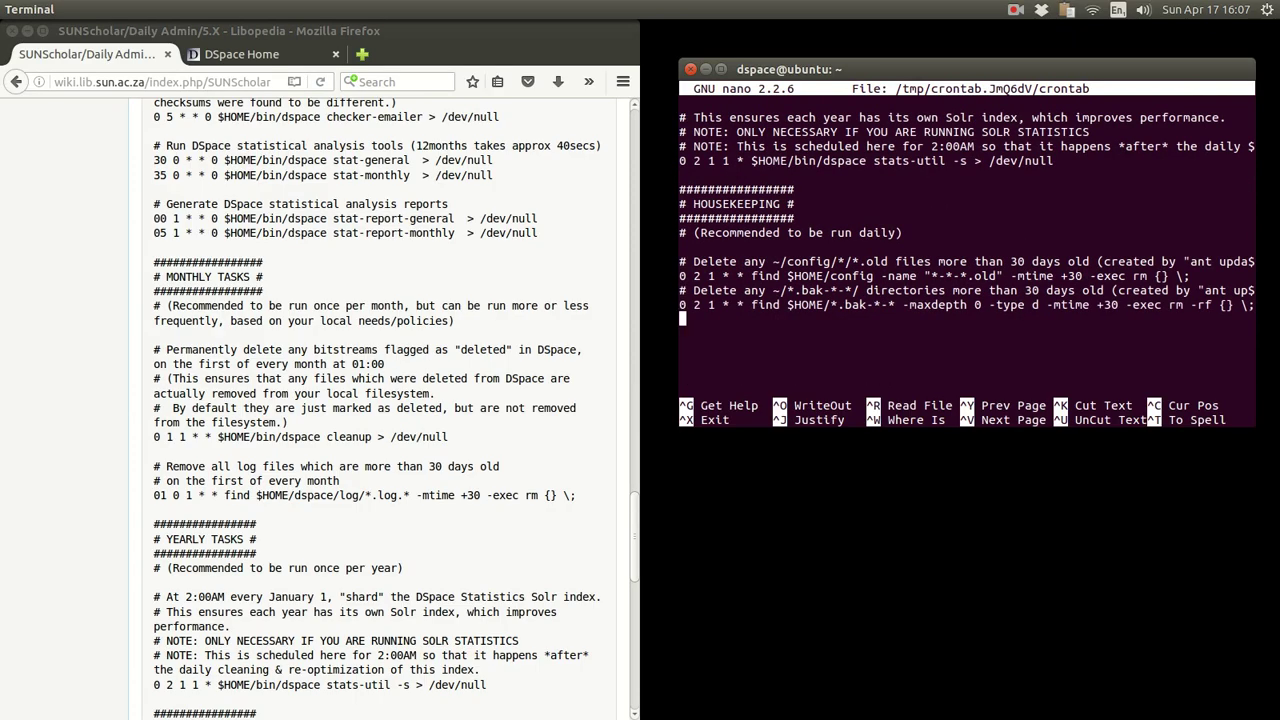
{"action": "key", "text": "ctrl+o"}
{"action": "key", "text": "Return"}
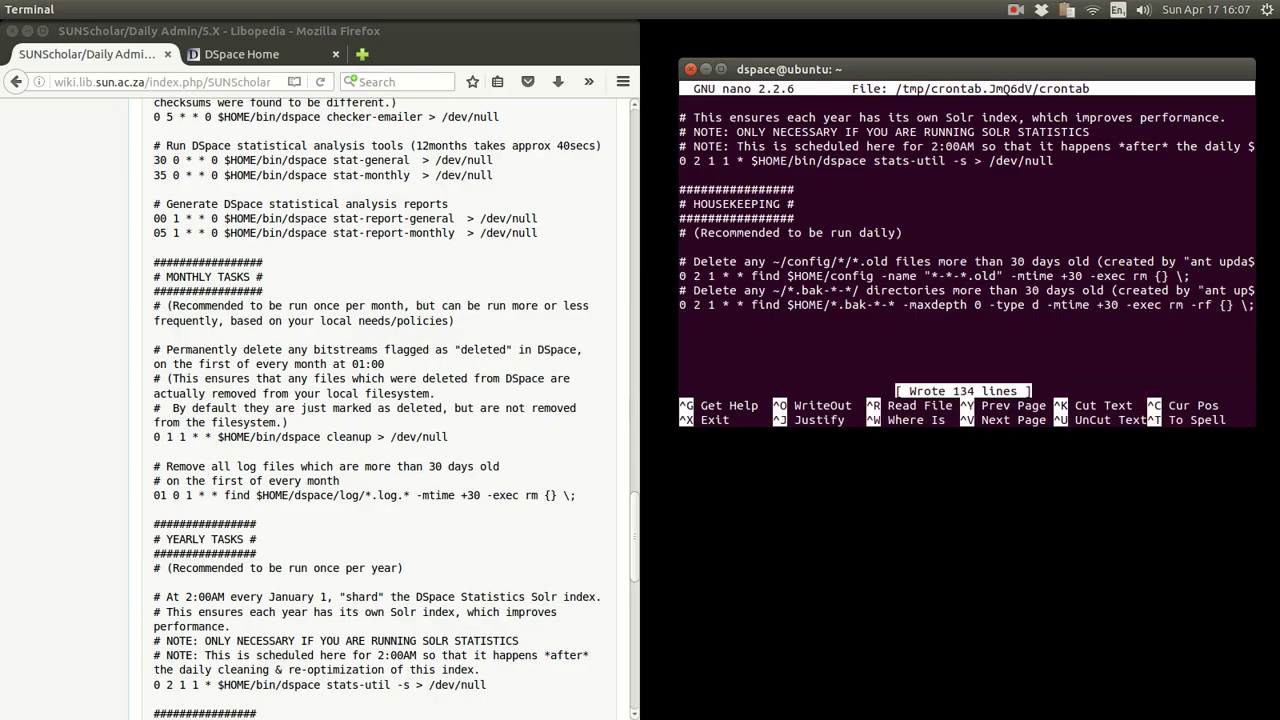
- Exit nano to install the crontab, list it with crontab -l, and export it to crontab.txt
{"action": "key", "text": "ctrl+x"}
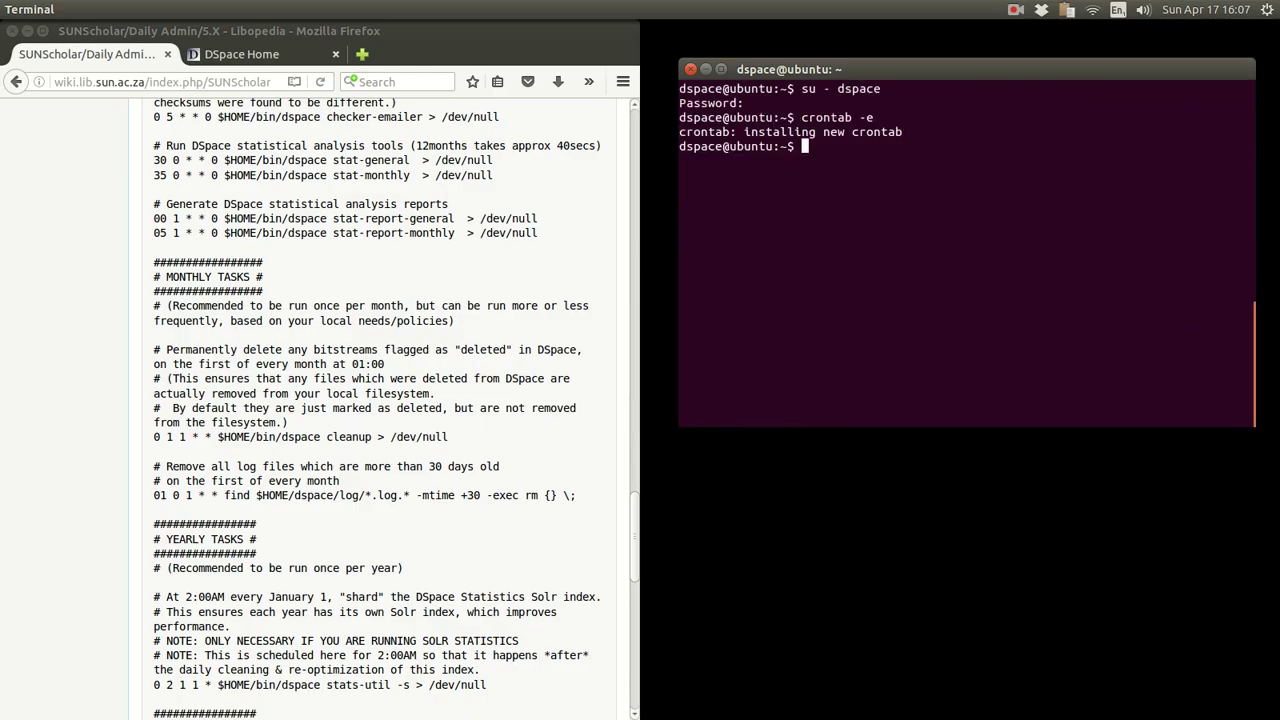
{"action": "key", "text": "Up"}
{"action": "type", "text": "l"}
{"action": "key", "text": "Return"}
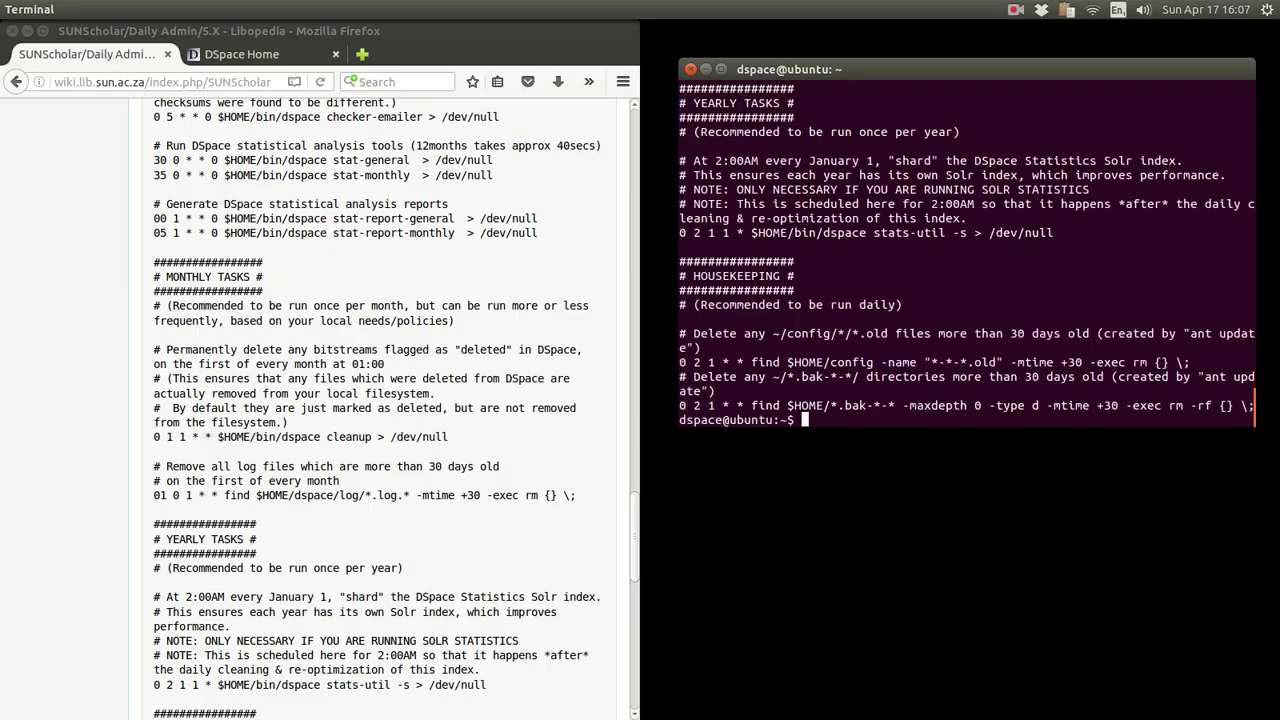
{"action": "key", "text": "Up"}
{"action": "type", "text": "> crontab.txt"}
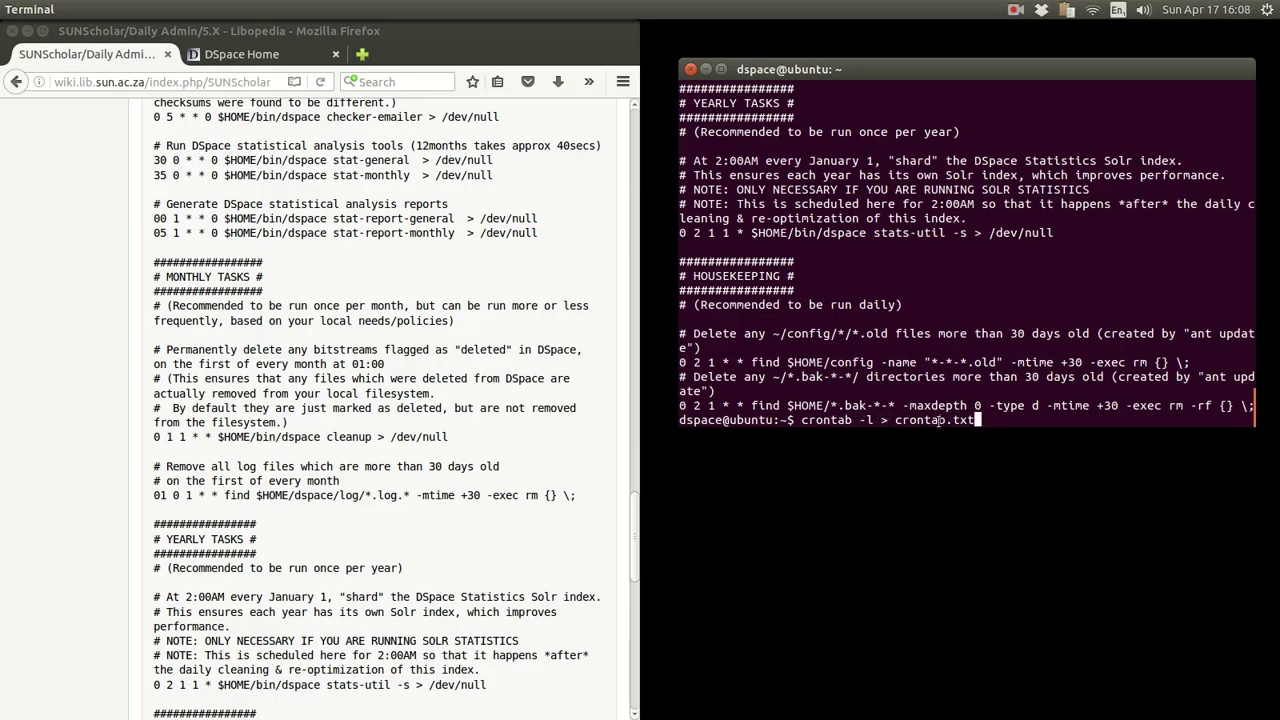
{"action": "key", "text": "Return"}
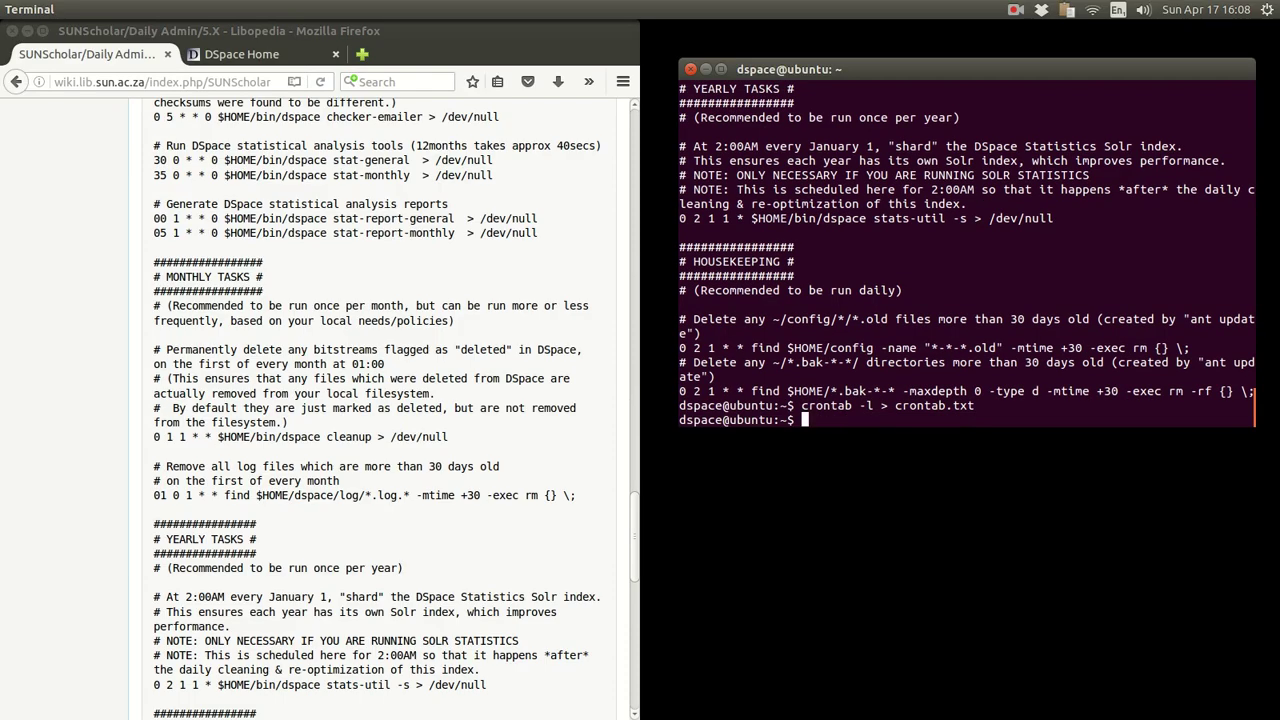
- Check crontab.txt's 6595-byte size with ls -l and print its contents with cat
{"action": "type", "text": "ls -l c"}
{"action": "type", "text": "or"}
{"action": "key", "text": "BackSpace"}
{"action": "key", "text": "BackSpace"}
{"action": "type", "text": "ro"}
{"action": "key", "text": "Tab"}
{"action": "key", "text": "Return"}
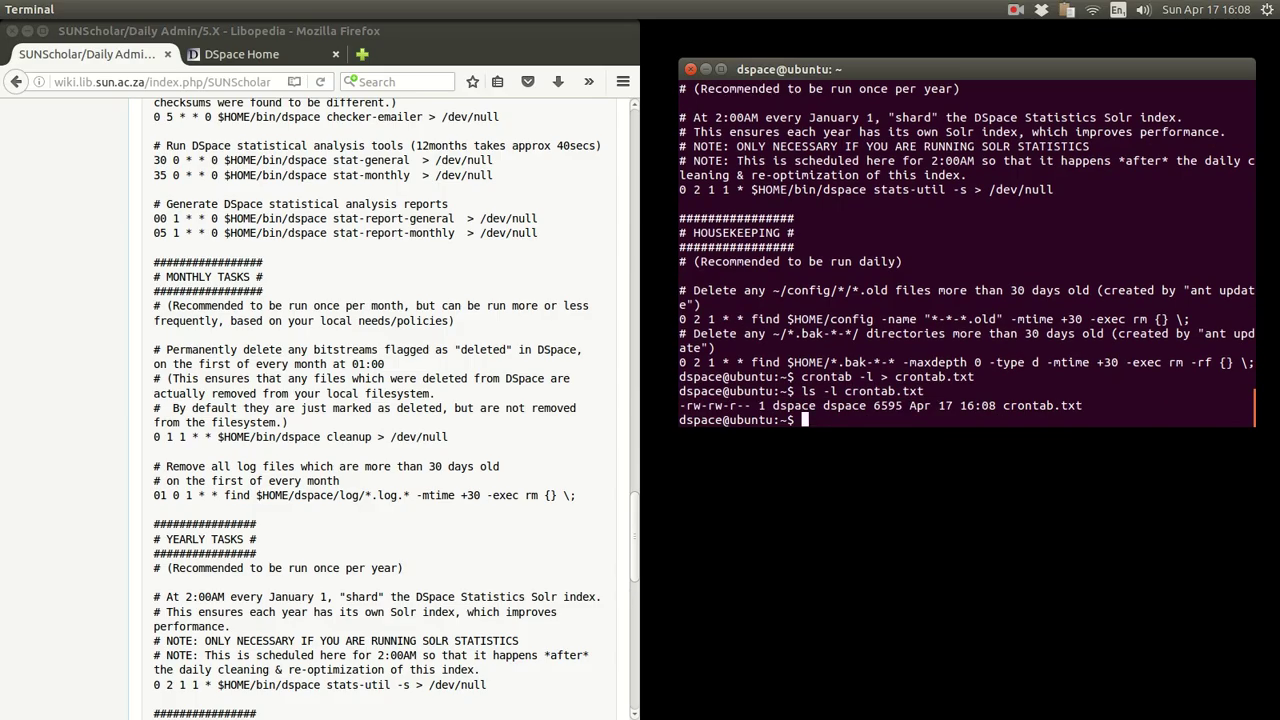
{"action": "type", "text": "cat cro"}
{"action": "key", "text": "Tab"}
{"action": "key", "text": "Return"}
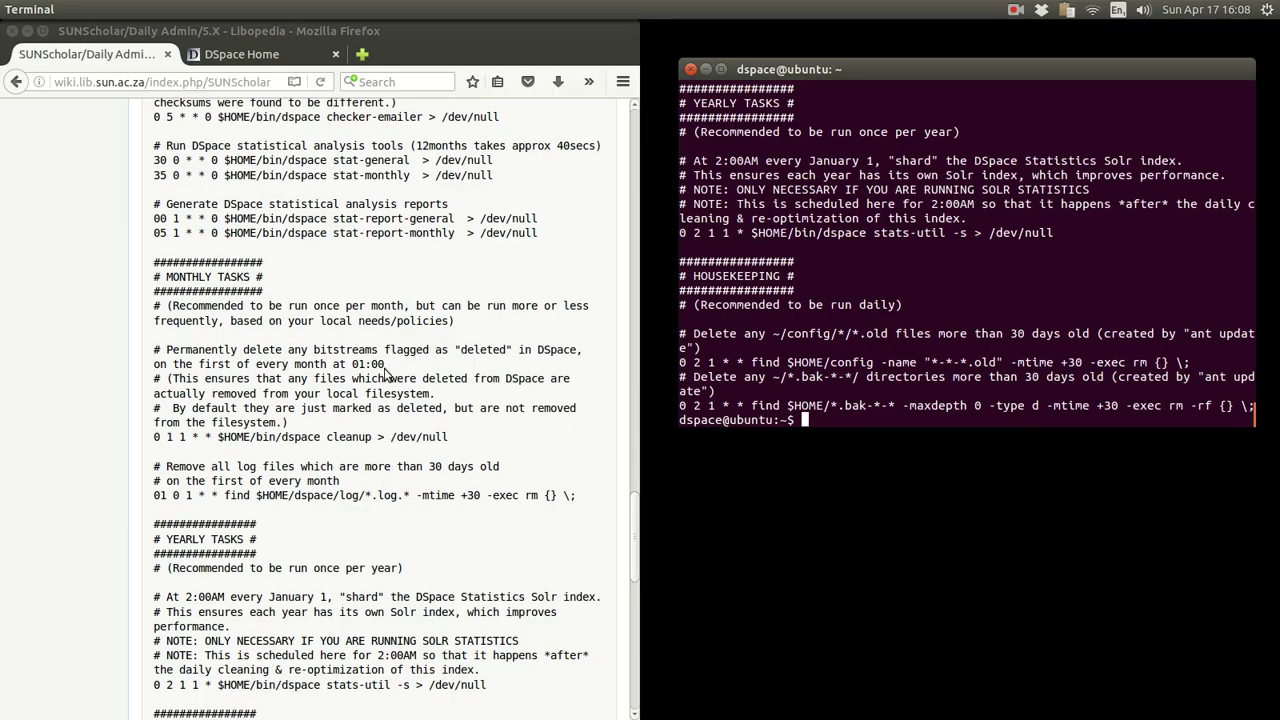
- Scroll to System Log and select the 'sudo nano /etc/rsyslog.d/50-default.conf' command
{"action": "scroll", "coordinate": [388, 367], "scroll_direction": "down", "scroll_amount": 3}
{"action": "scroll", "coordinate": [388, 367], "scroll_direction": "down", "scroll_amount": 10}
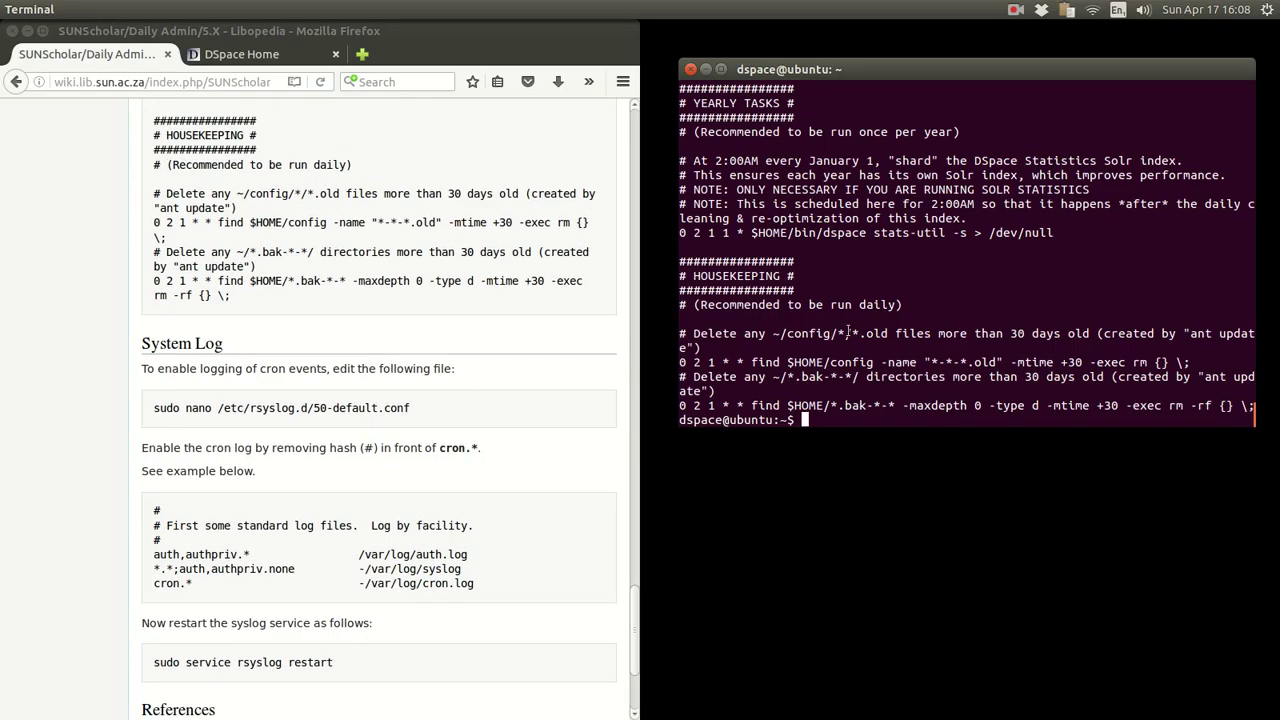
{"action": "left_click_drag", "start_coordinate": [420, 409], "coordinate": [208, 403]}
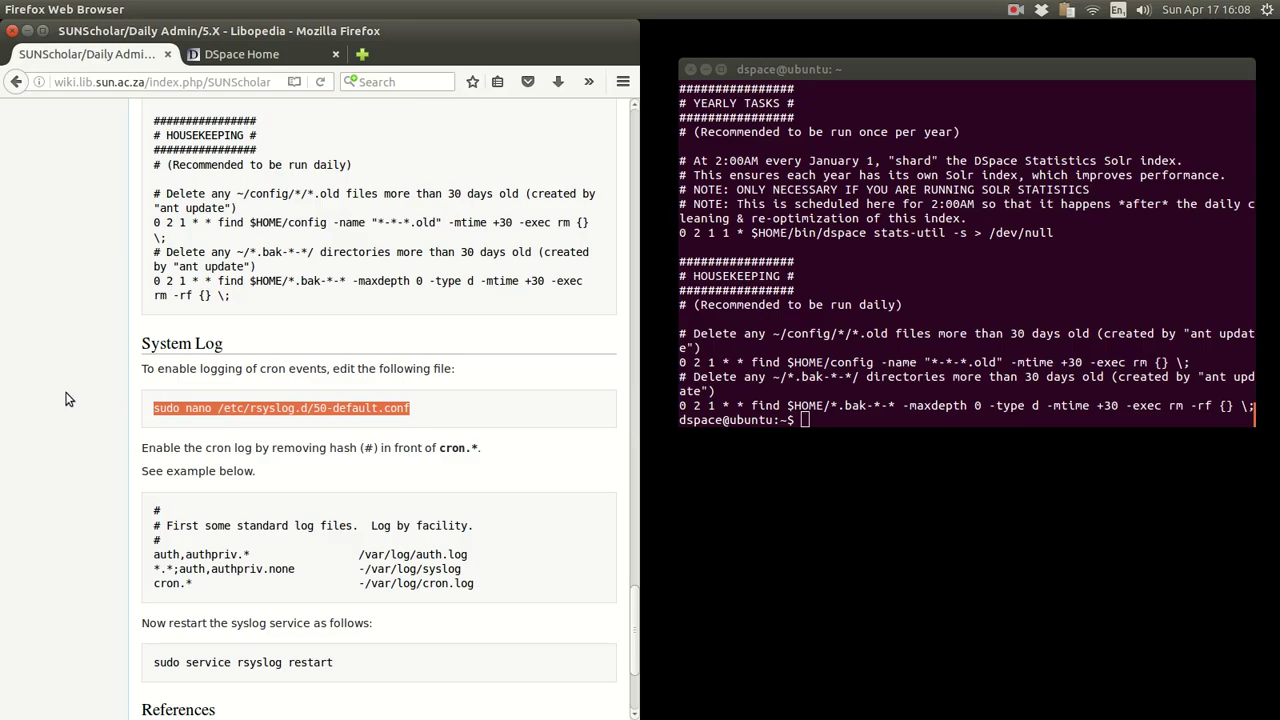
{"action": "scroll", "coordinate": [65, 399], "scroll_direction": "down", "scroll_amount": 3}
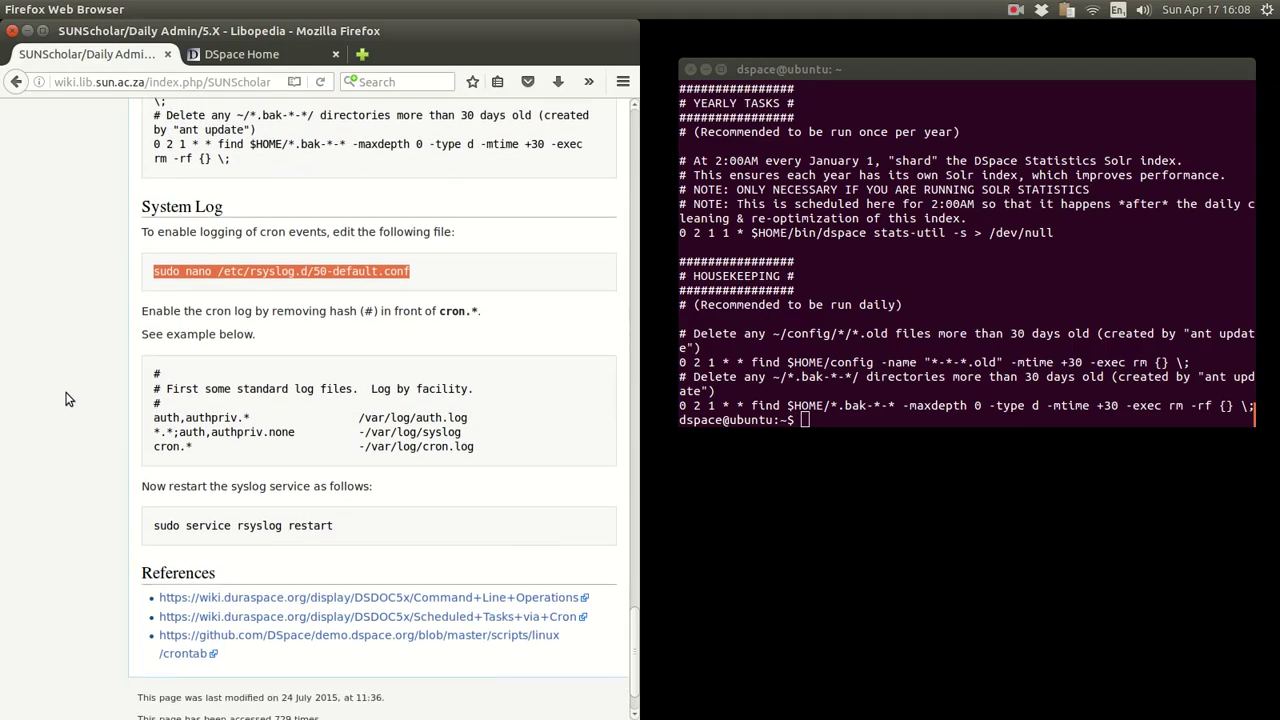
- Copy the rsyslog command into the terminal and open 50-default.conf in nano with sudo
{"action": "right_click", "coordinate": [230, 271]}
{"action": "left_click", "coordinate": [242, 274]}
{"action": "left_click", "coordinate": [889, 265]}
{"action": "right_click", "coordinate": [888, 264]}
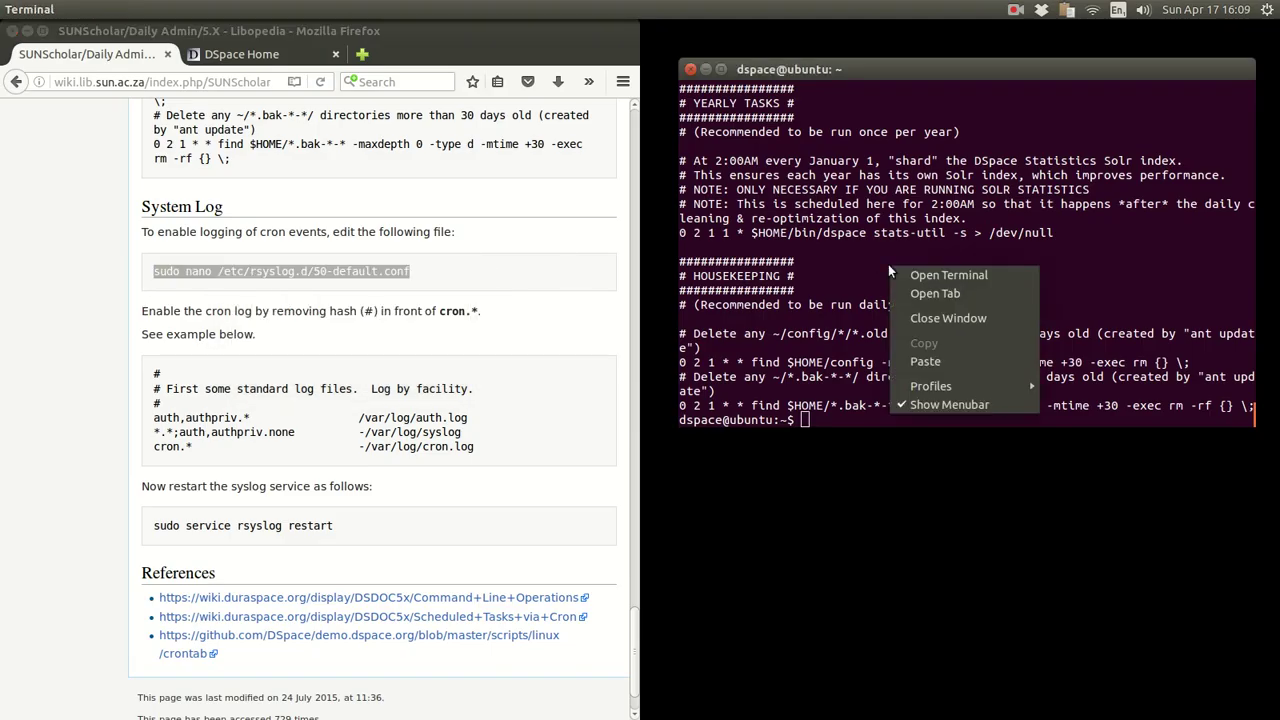
{"action": "left_click", "coordinate": [916, 366]}
{"action": "key", "text": "Return"}
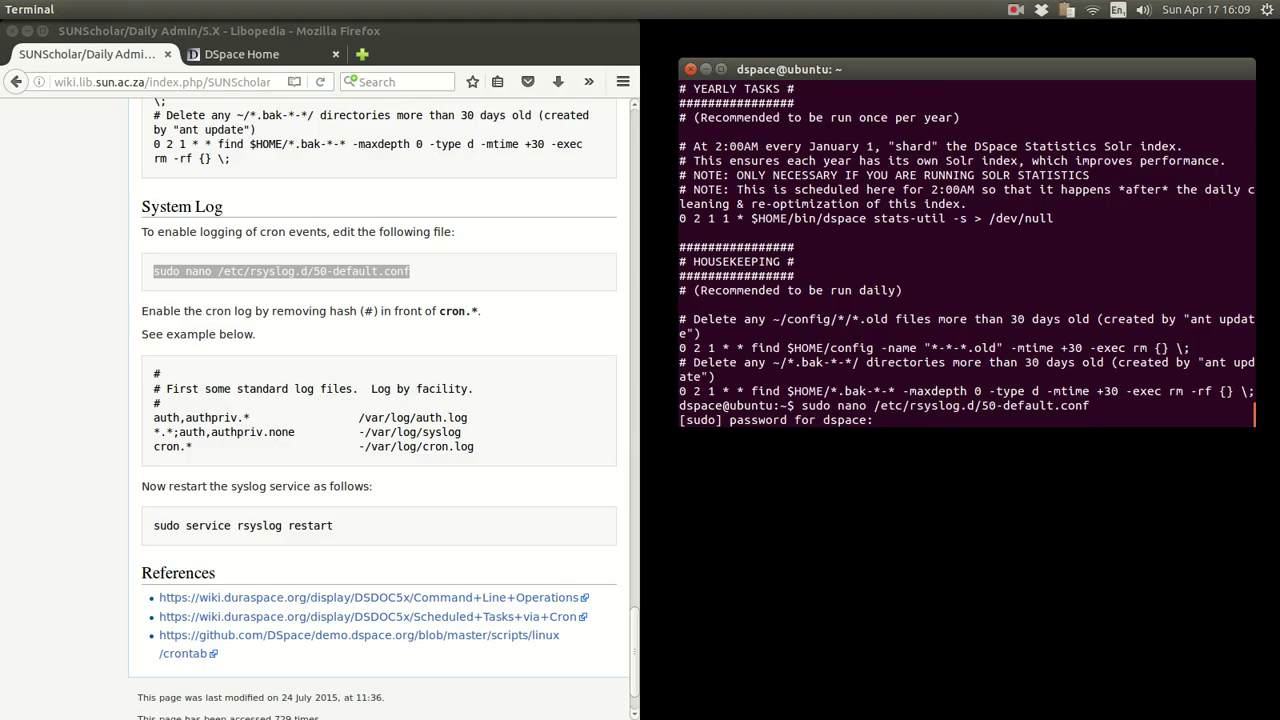
{"action": "key", "text": "Return"}
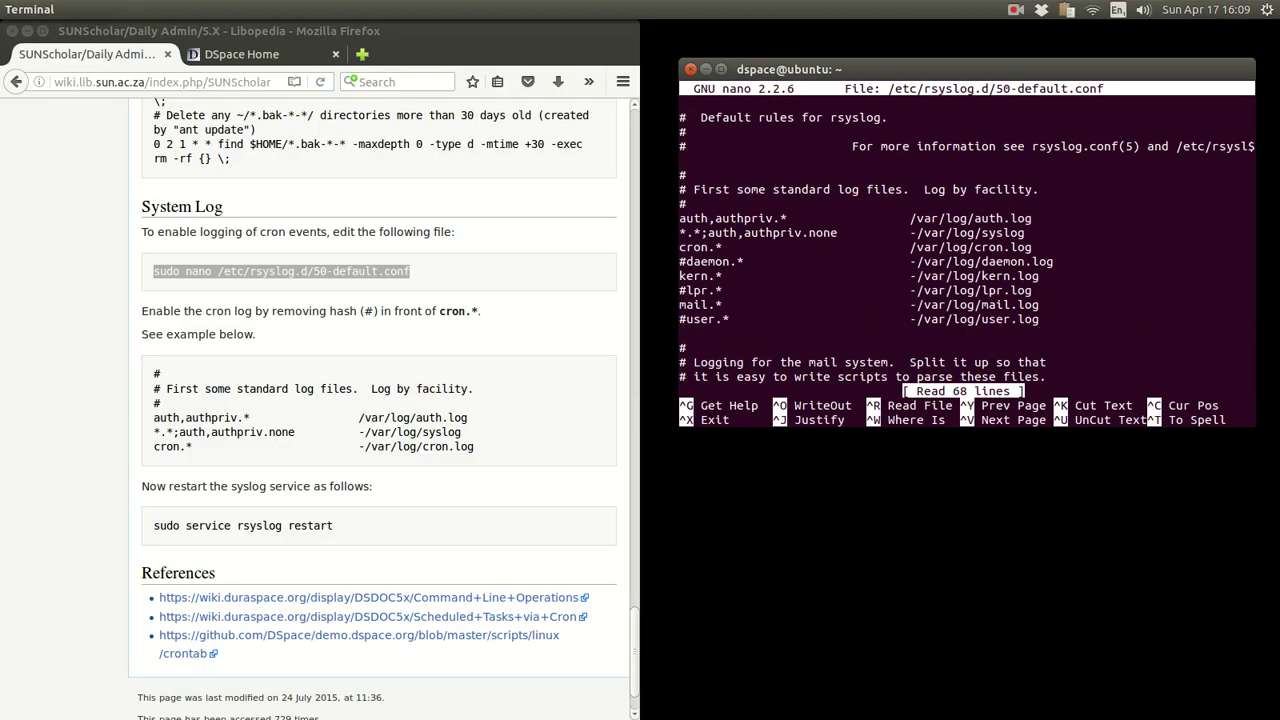
- Leave the cron.* line uncommented, then save 50-default.conf and exit nano
{"action": "key", "text": "Down"}
{"action": "key", "text": "Down"}
{"action": "key", "text": "Down"}
{"action": "key", "text": "Down"}
{"action": "key", "text": "Down"}
{"action": "key", "text": "Down"}
{"action": "key", "text": "Down"}
{"action": "key", "text": "Down"}
{"action": "key", "text": "Down"}
{"action": "type", "text": "#"}
{"action": "key", "text": "BackSpace"}
{"action": "key", "text": "ctrl+o"}
{"action": "key", "text": "Return"}
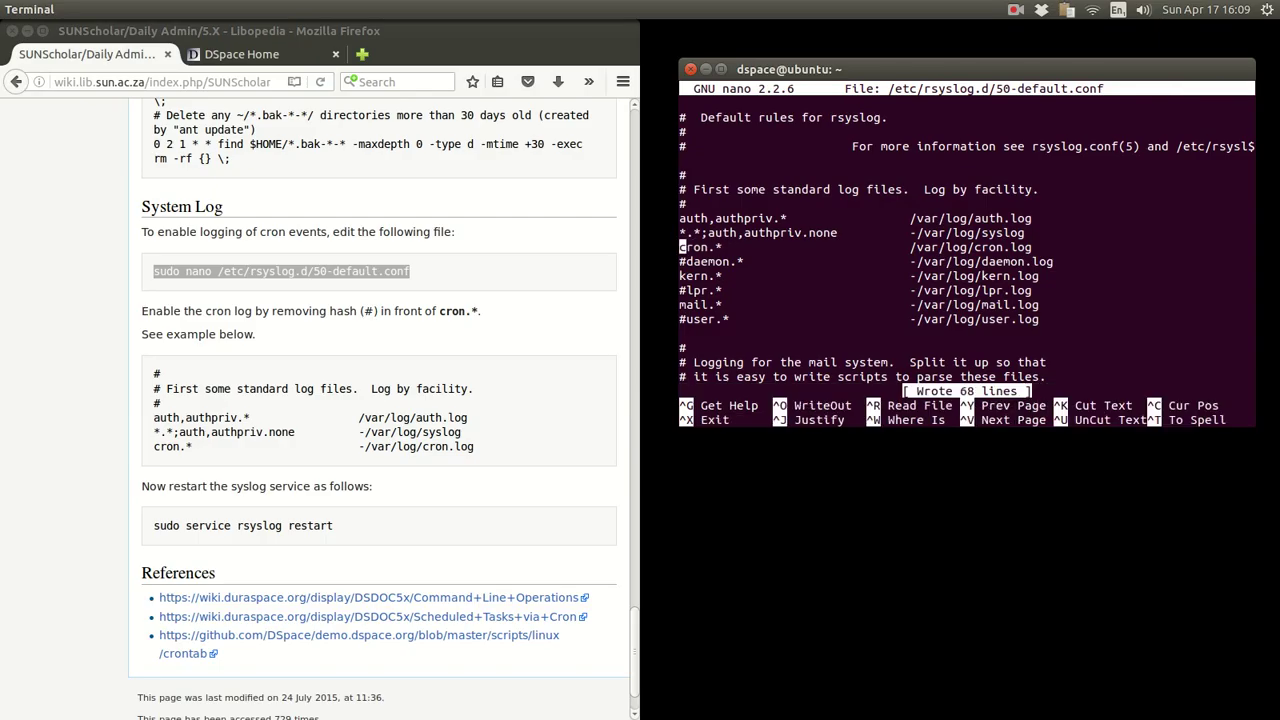
{"action": "key", "text": "ctrl+x"}
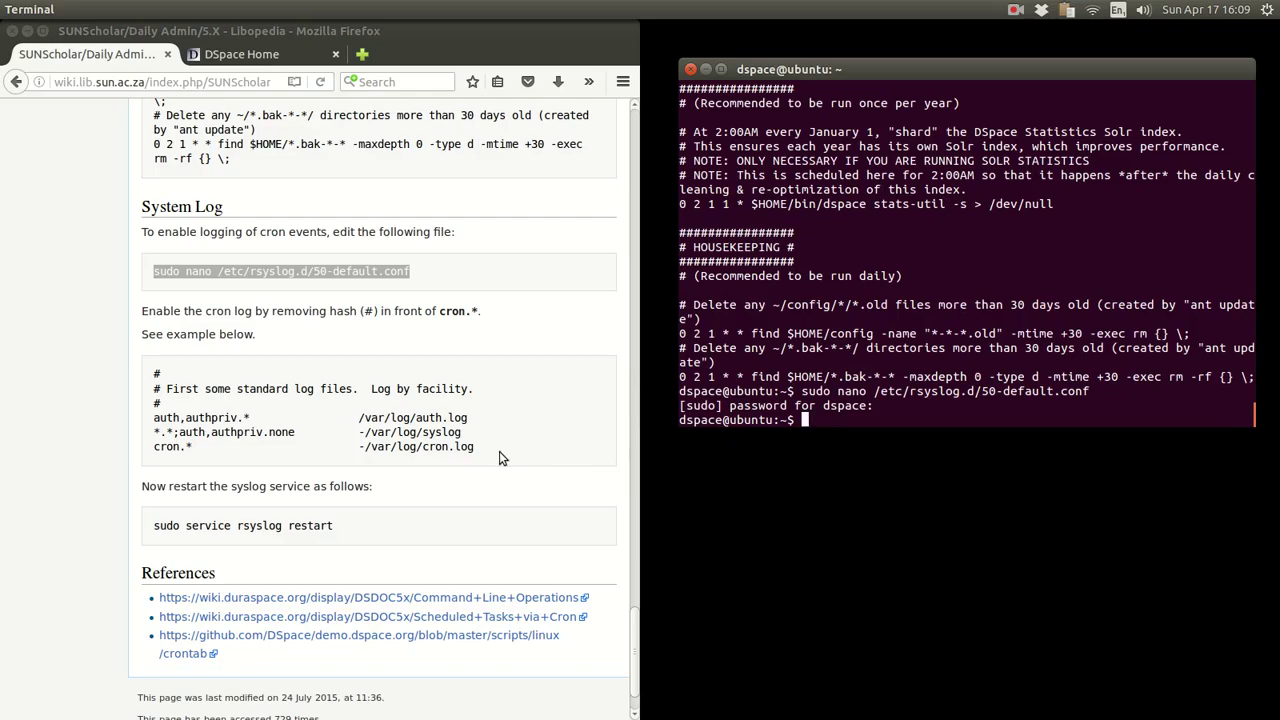
- Change to /var/log and list its files with ls
{"action": "left_click_drag", "start_coordinate": [499, 451], "coordinate": [147, 448]}
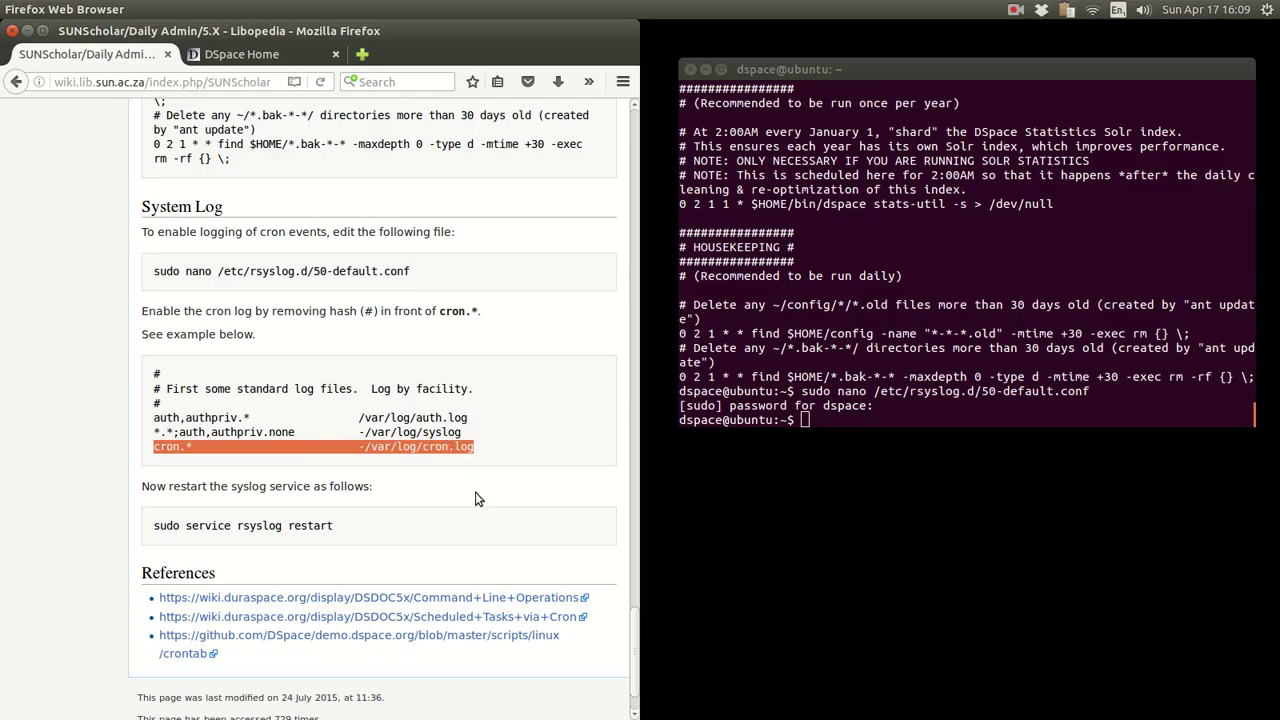
{"action": "left_click", "coordinate": [885, 299]}
{"action": "type", "text": "cd /v"}
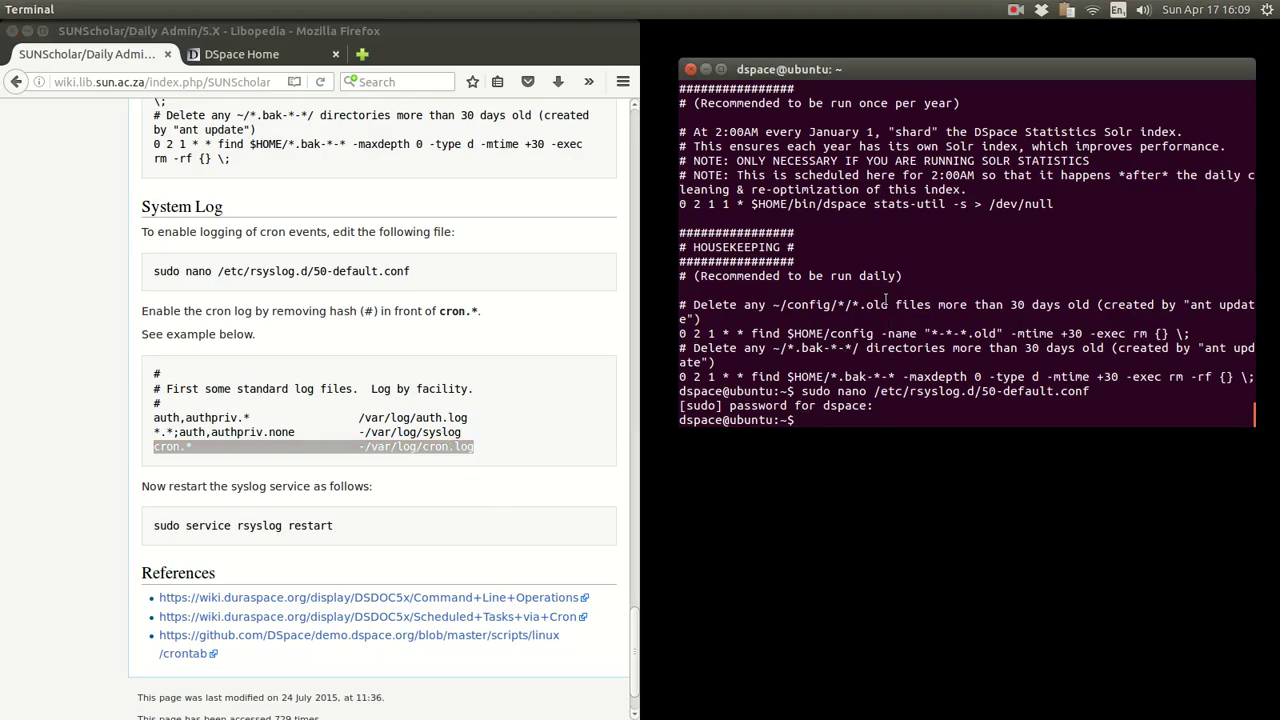
{"action": "type", "text": "ar/log/"}
{"action": "key", "text": "Return"}
{"action": "type", "text": "ls"}
{"action": "key", "text": "Return"}
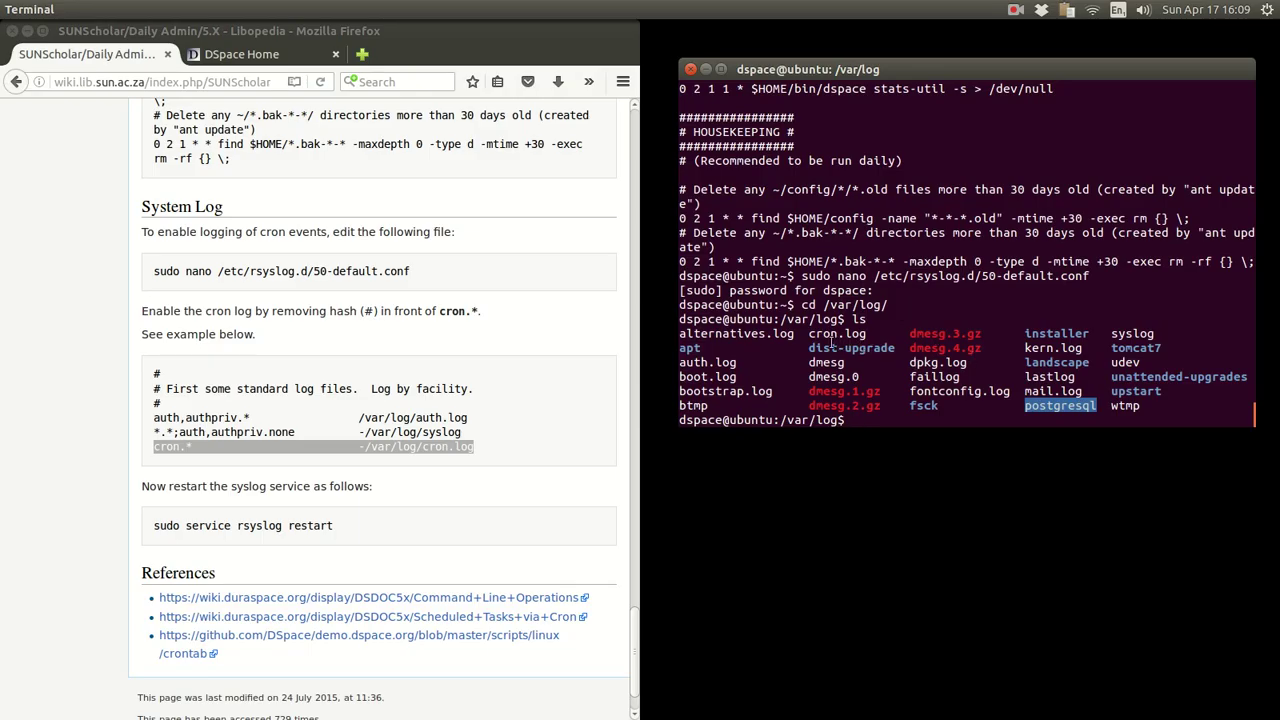
- Print cron.log with cat to see the dspace crontab entries, then open it in nano
{"action": "left_click_drag", "start_coordinate": [810, 334], "coordinate": [866, 334]}
{"action": "left_click", "coordinate": [866, 397]}
{"action": "type", "text": "cat cr"}
{"action": "key", "text": "Tab"}
{"action": "key", "text": "Return"}
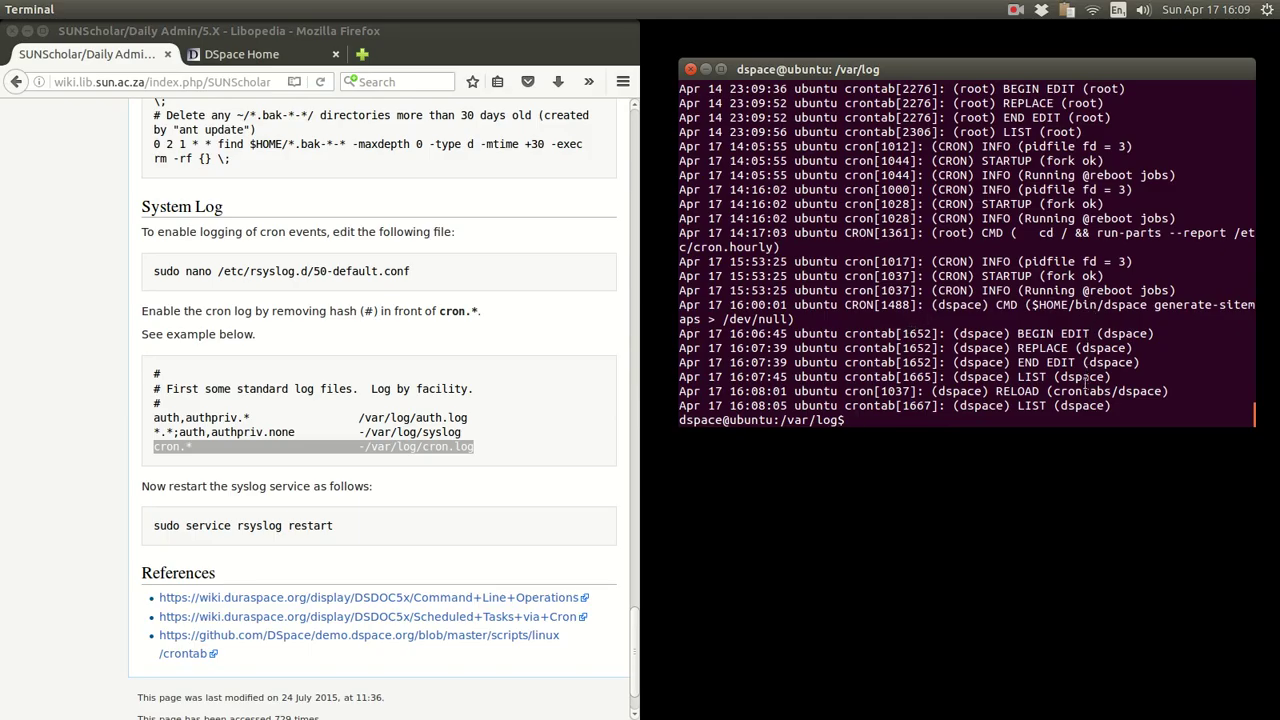
{"action": "left_click_drag", "start_coordinate": [1053, 391], "coordinate": [1163, 396]}
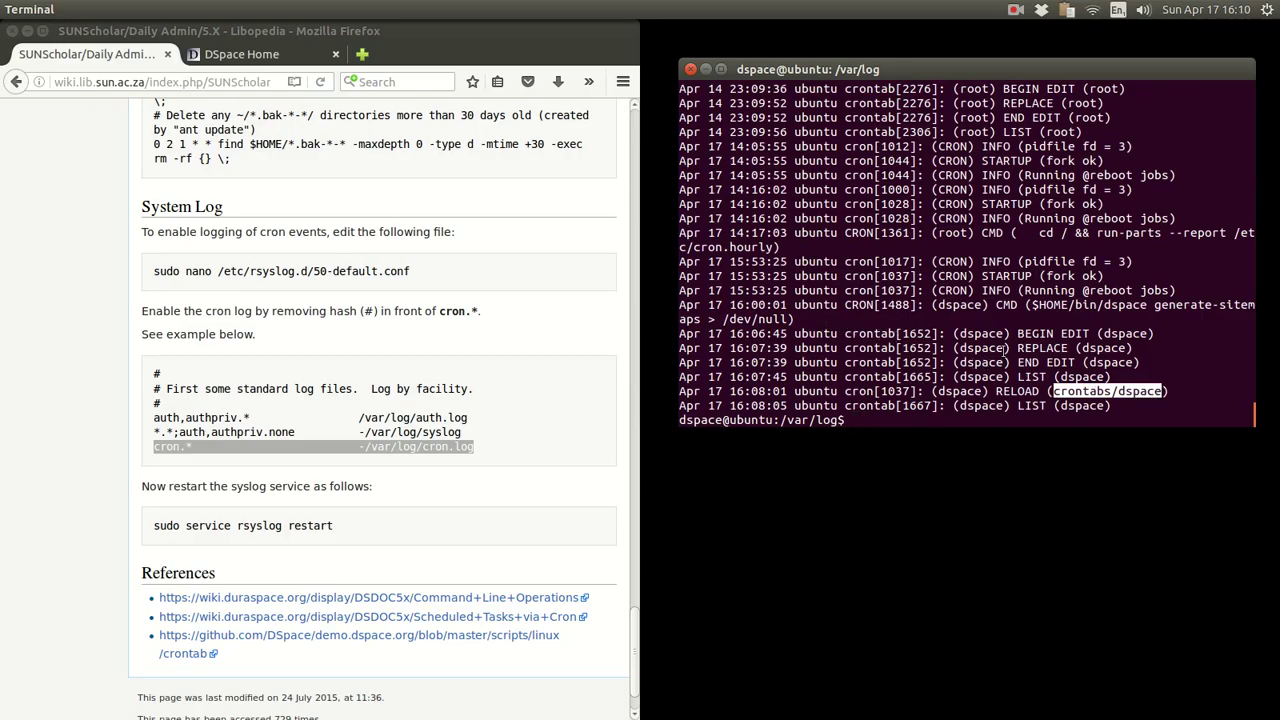
{"action": "scroll", "coordinate": [1005, 348], "scroll_direction": "up", "scroll_amount": 3}
{"action": "scroll", "coordinate": [1005, 348], "scroll_direction": "down", "scroll_amount": 3}
{"action": "type", "text": "nano cron.log"}
{"action": "key", "text": "Return"}
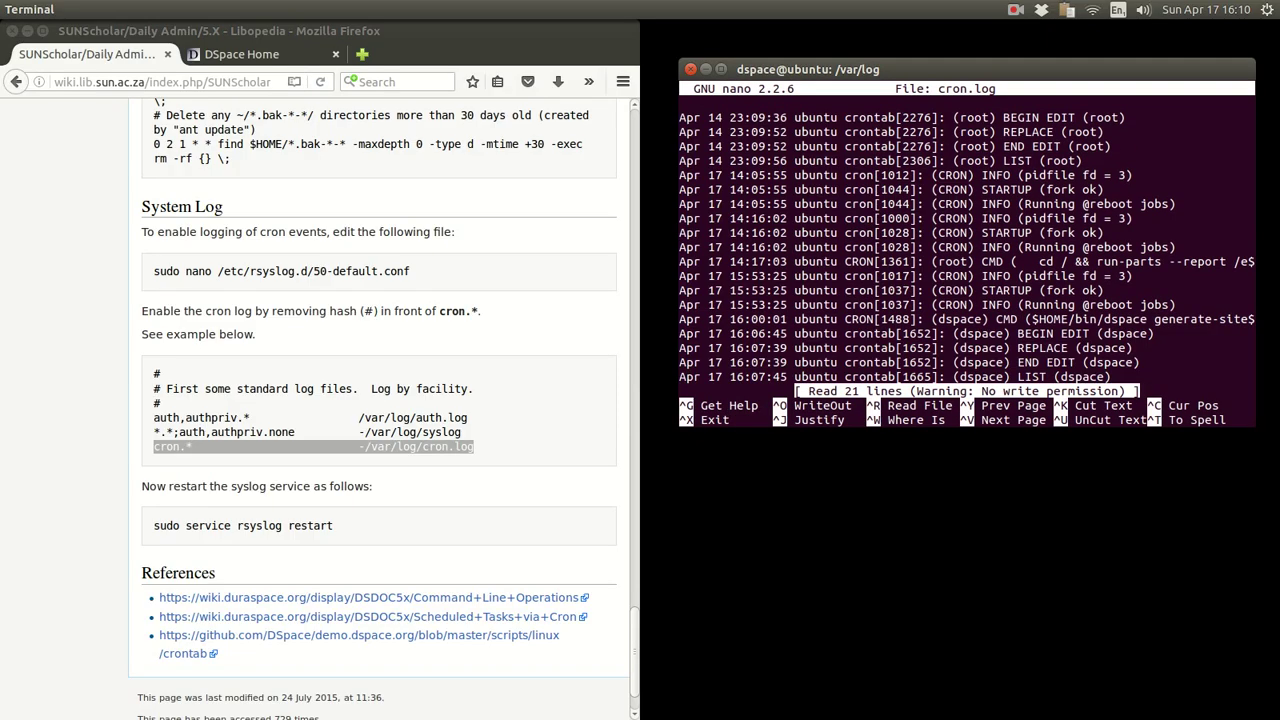
{"action": "left_click", "coordinate": [683, 146]}
{"action": "key", "text": "Down"}
{"action": "key", "text": "Down"}
{"action": "key", "text": "Down"}
{"action": "key", "text": "Down"}
{"action": "key", "text": "Down"}
{"action": "key", "text": "Down"}
{"action": "key", "text": "Down"}
{"action": "key", "text": "Down"}
{"action": "key", "text": "Down"}
{"action": "key", "text": "Down"}
{"action": "key", "text": "Down"}
{"action": "key", "text": "Down"}
{"action": "key", "text": "Down"}
{"action": "key", "text": "Down"}
{"action": "key", "text": "Down"}
{"action": "key", "text": "Down"}
{"action": "key", "text": "Down"}
{"action": "key", "text": "Down"}
{"action": "key", "text": "Down"}
{"action": "key", "text": "Up"}
{"action": "key", "text": "Up"}
{"action": "key", "text": "Up"}
{"action": "key", "text": "Up"}
{"action": "key", "text": "Up"}
{"action": "key", "text": "Up"}
{"action": "key", "text": "Up"}
{"action": "key", "text": "Up"}
{"action": "key", "text": "Up"}
{"action": "key", "text": "Up"}
{"action": "key", "text": "Up"}
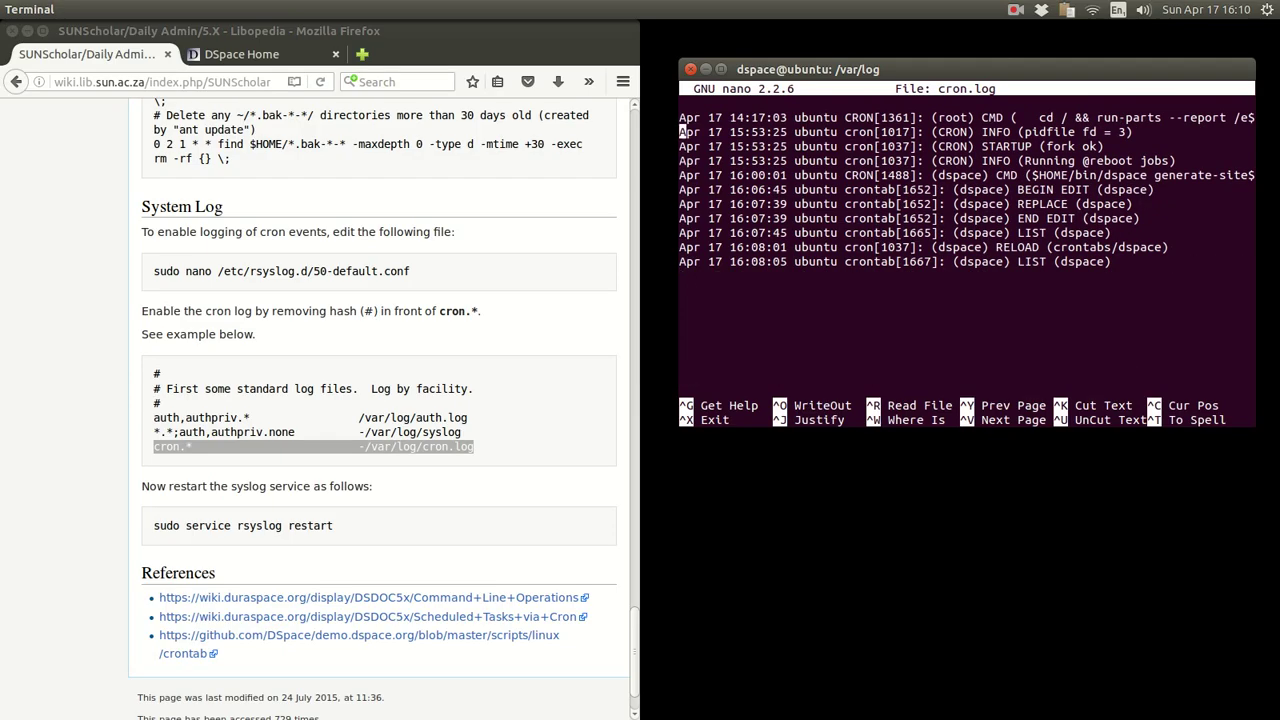
{"action": "key", "text": "Up"}
{"action": "key", "text": "Up"}
{"action": "key", "text": "Up"}
{"action": "key", "text": "Up"}
{"action": "key", "text": "Up"}
{"action": "key", "text": "Up"}
{"action": "key", "text": "Up"}
{"action": "key", "text": "Up"}
{"action": "key", "text": "Up"}
{"action": "key", "text": "Up"}
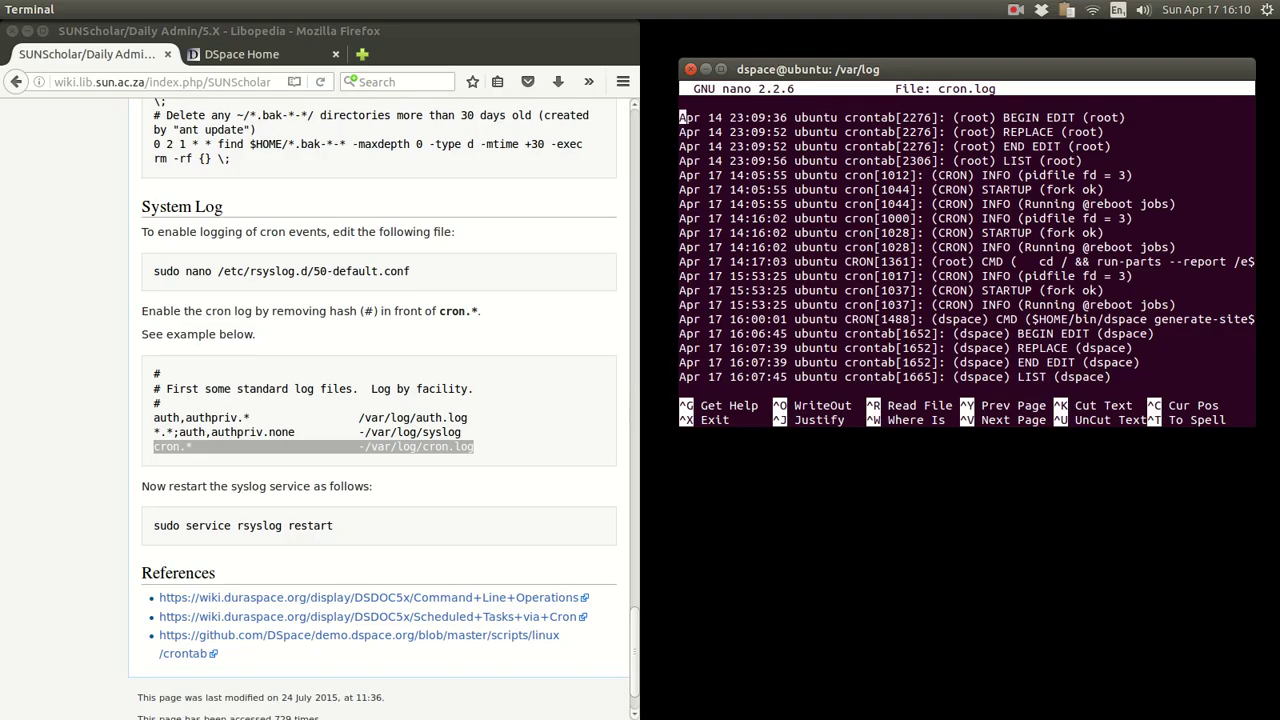
{"action": "key", "text": "ctrl+x"}
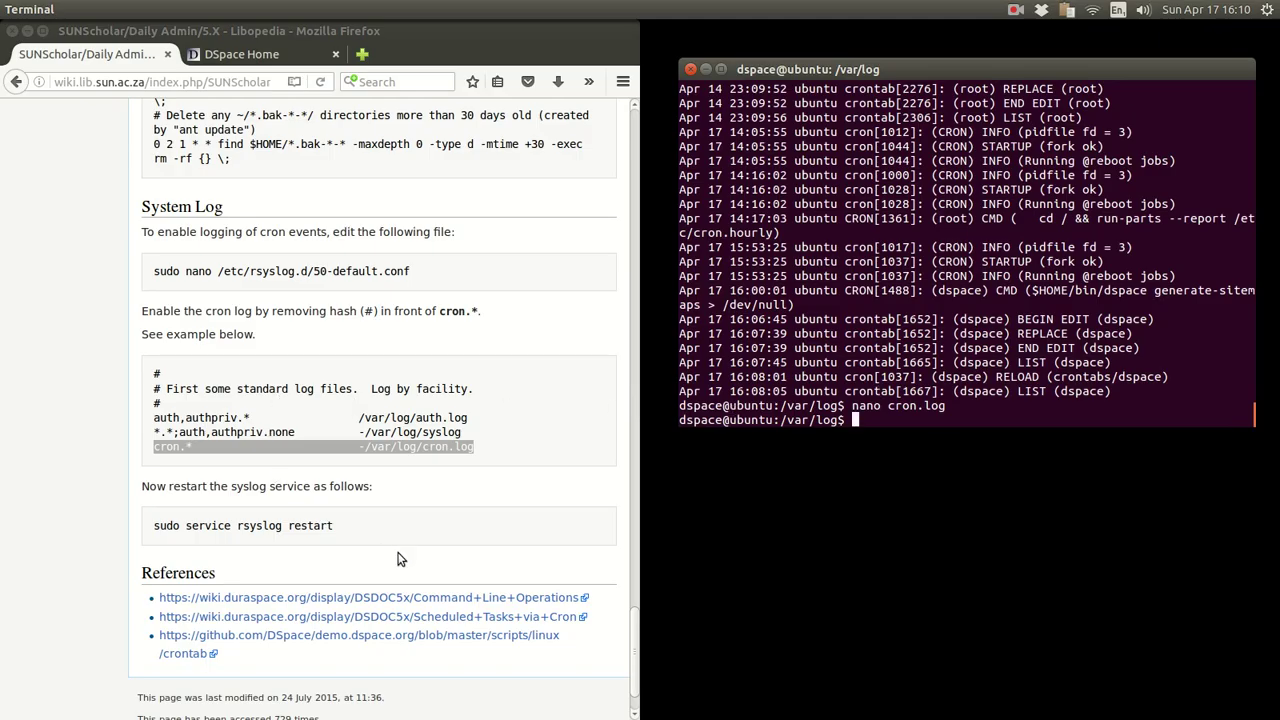
- Copy 'sudo service rsyslog restart' from the wiki and run it in the terminal
{"action": "left_click_drag", "start_coordinate": [231, 487], "coordinate": [267, 488]}
{"action": "left_click_drag", "start_coordinate": [334, 525], "coordinate": [154, 525]}
{"action": "right_click", "coordinate": [194, 525]}
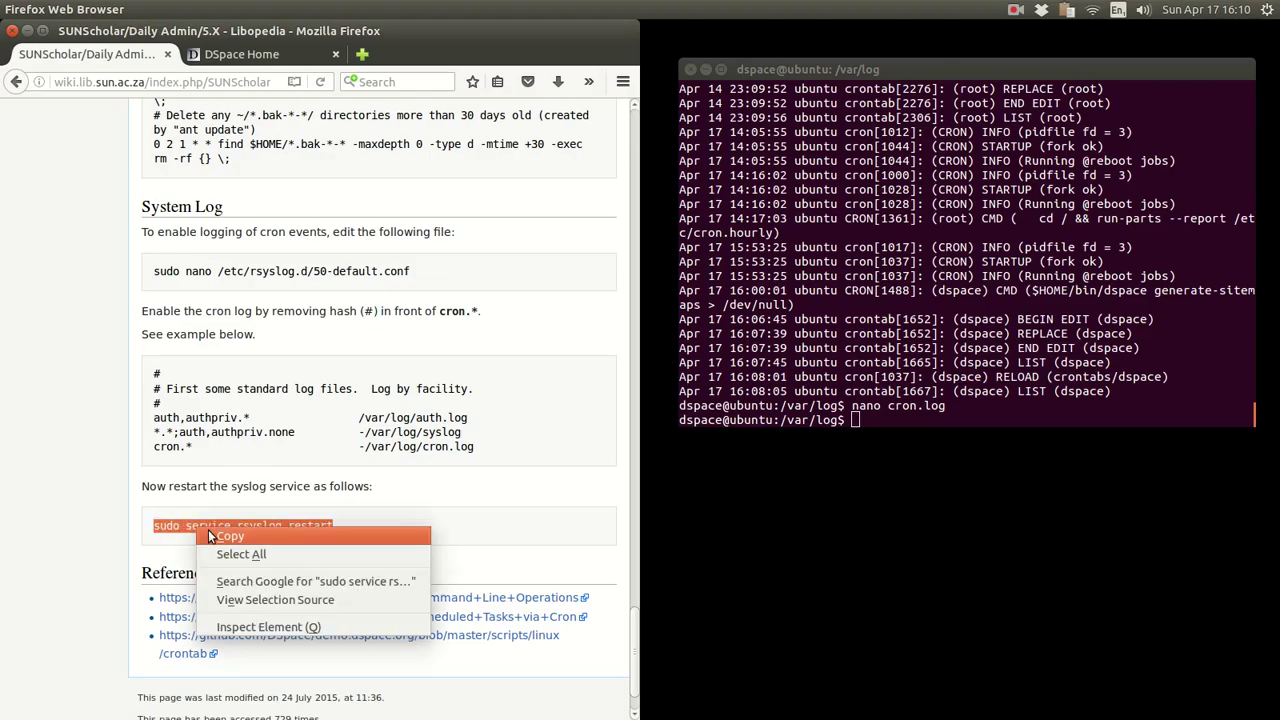
{"action": "left_click", "coordinate": [209, 536]}
{"action": "left_click", "coordinate": [989, 229]}
{"action": "right_click", "coordinate": [989, 229]}
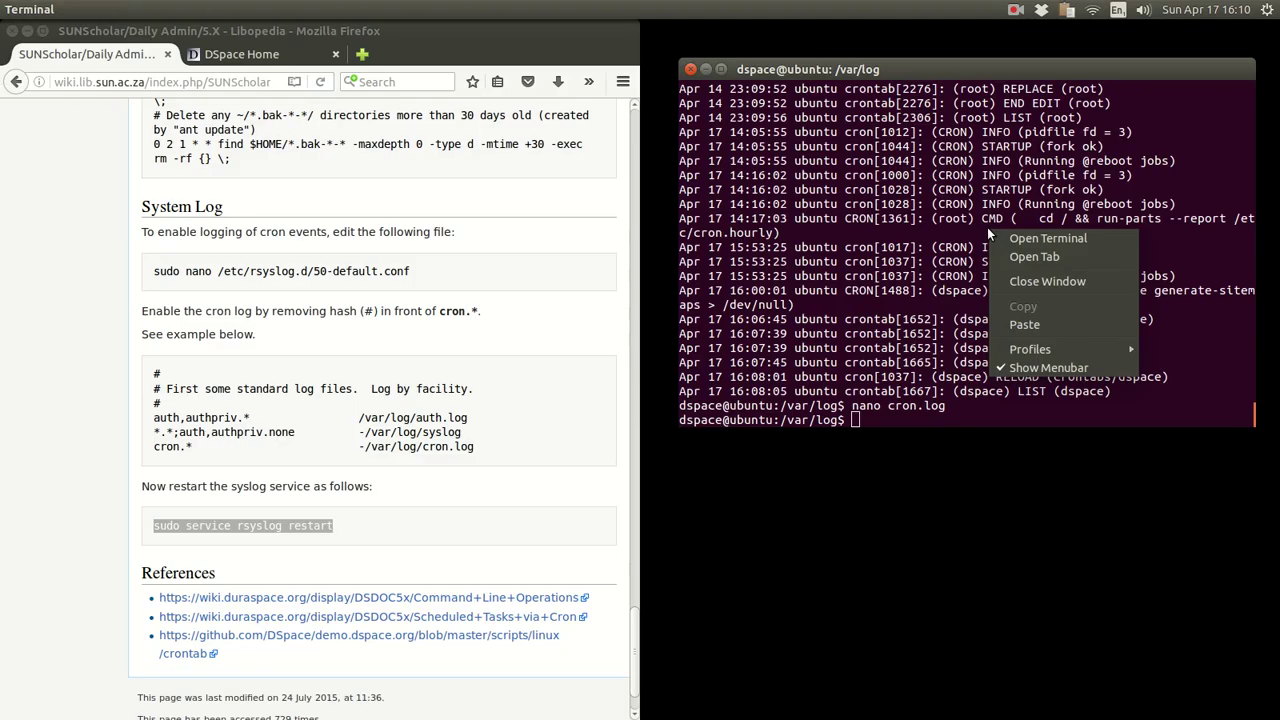
{"action": "left_click", "coordinate": [1018, 320]}
{"action": "key", "text": "Return"}
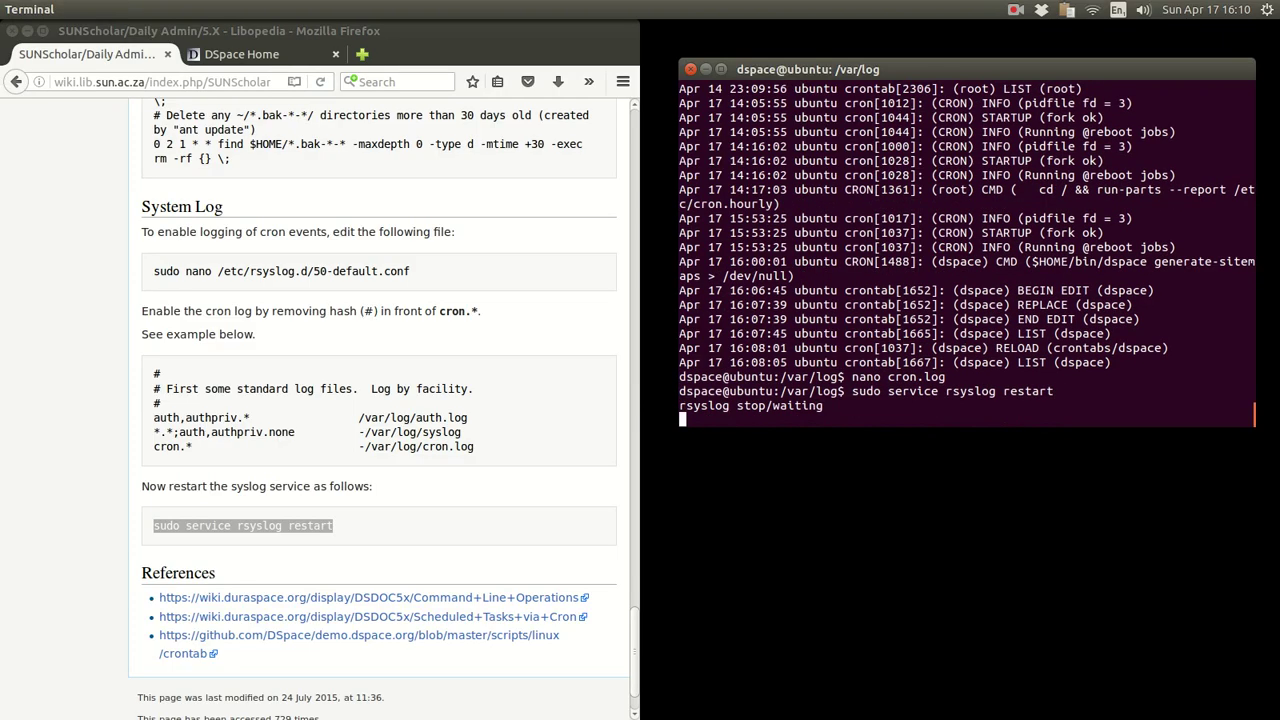
- Return the shell to the home directory with cd and scroll back up the wiki page
{"action": "type", "text": "cd"}
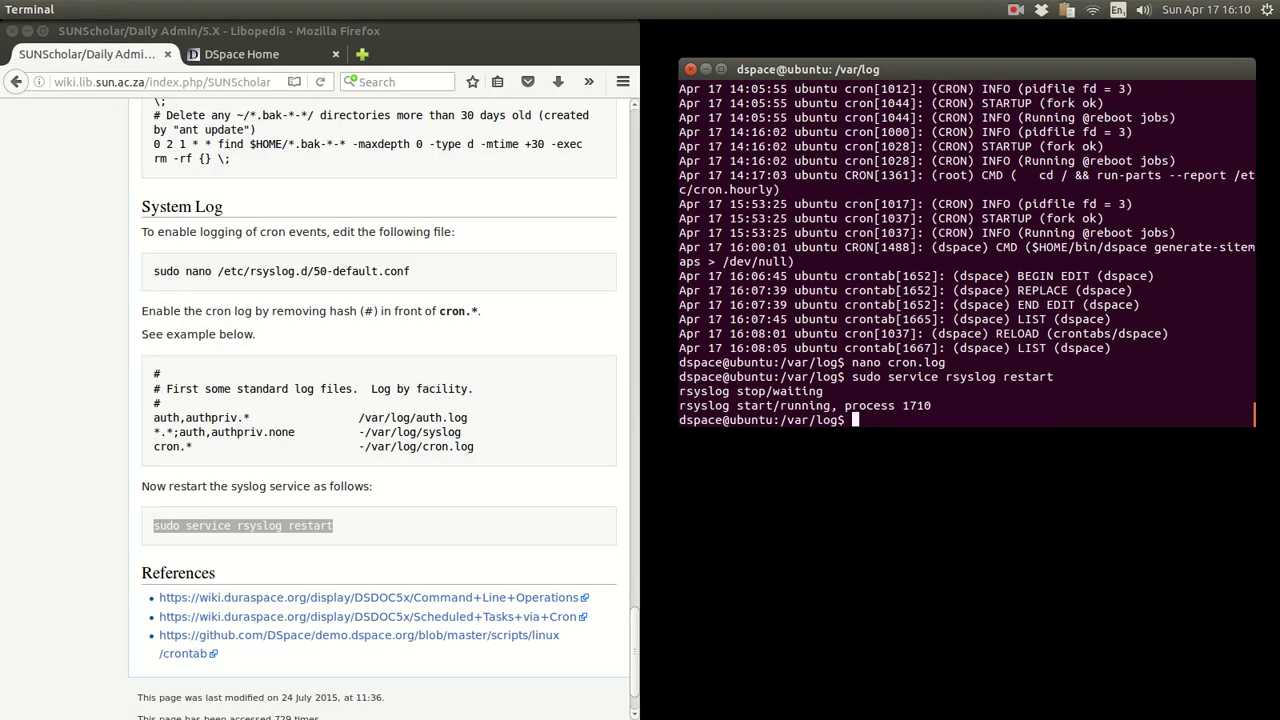
{"action": "key", "text": "Return"}
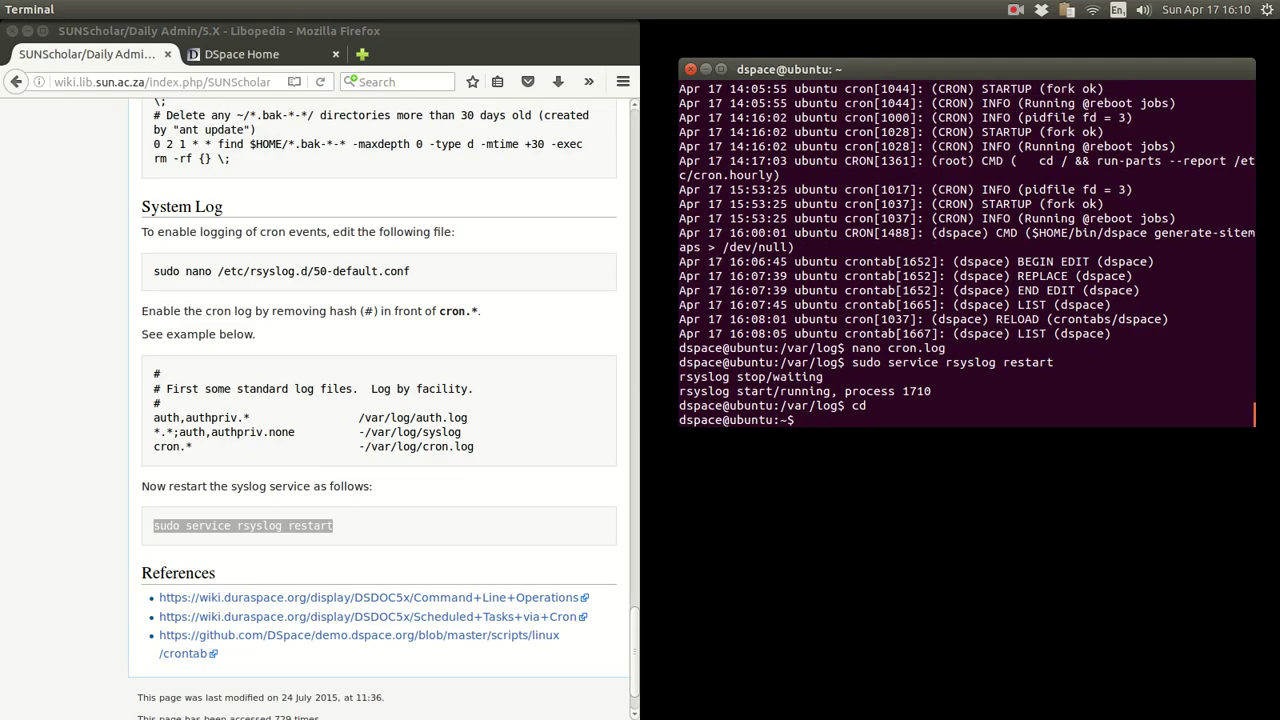
{"action": "left_click", "coordinate": [83, 411]}
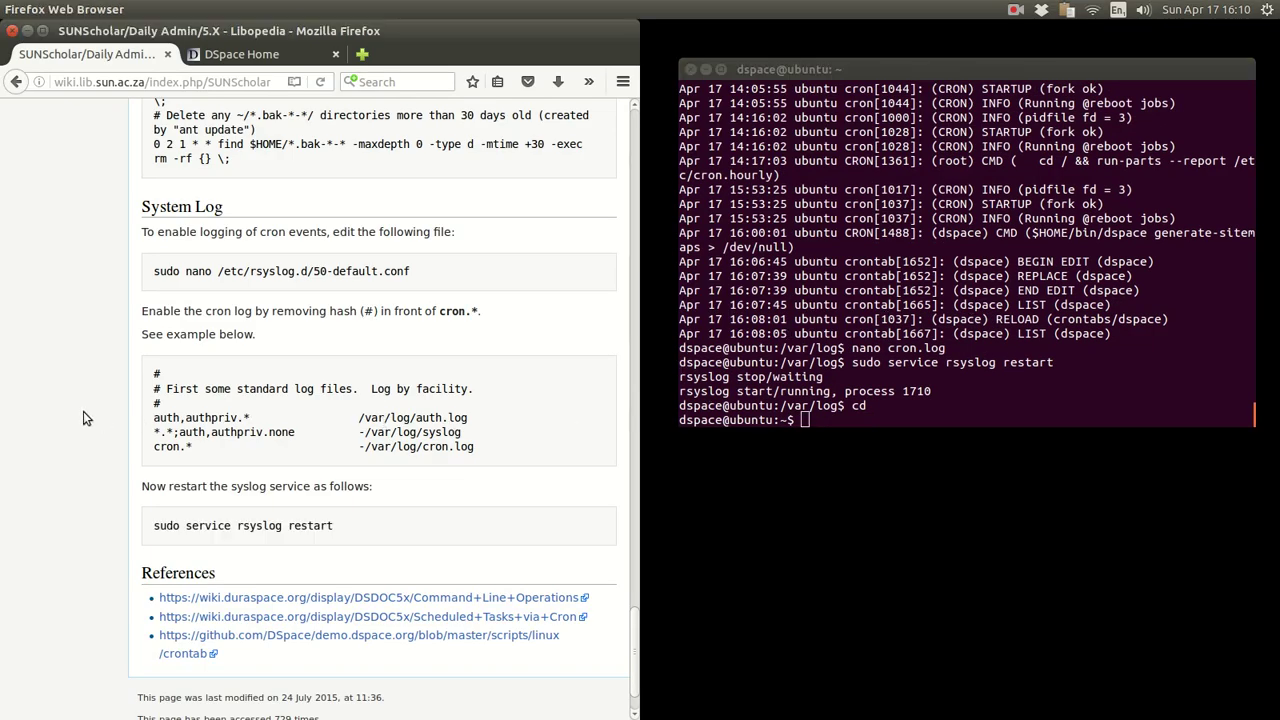
{"action": "scroll", "coordinate": [83, 411], "scroll_direction": "down", "scroll_amount": 2}
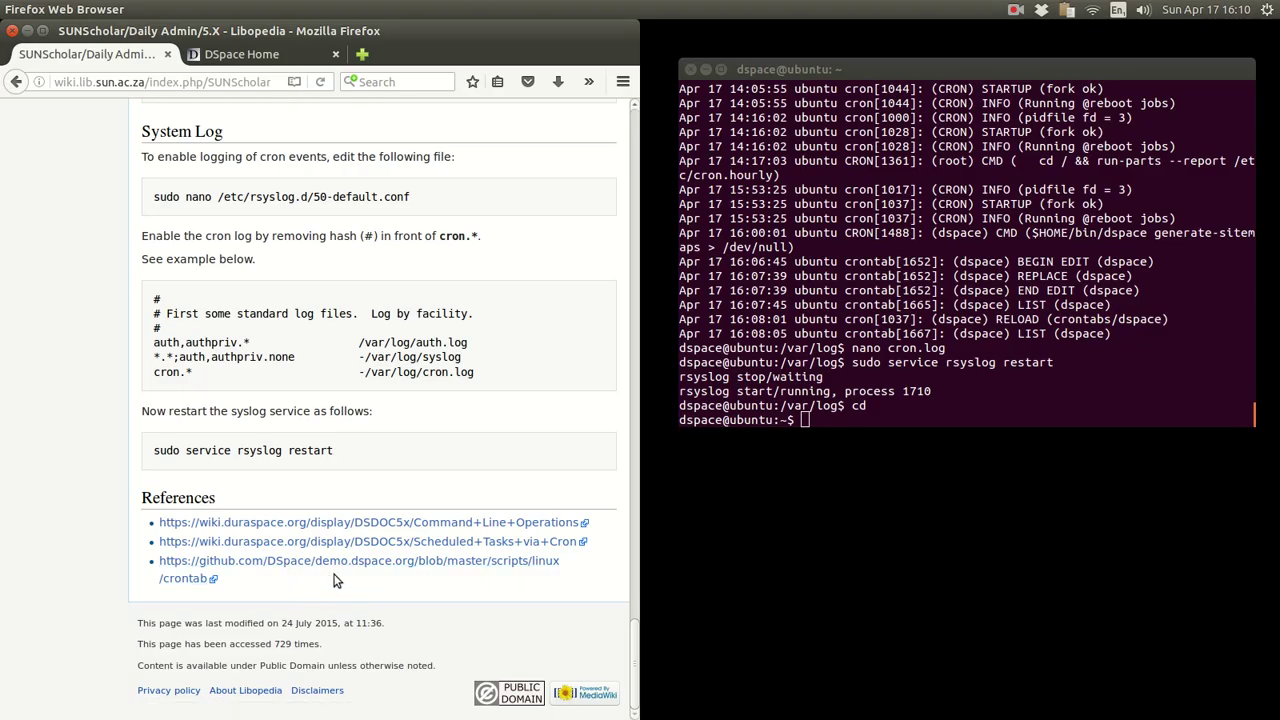
{"action": "scroll", "coordinate": [510, 400], "scroll_direction": "up", "scroll_amount": 10}
{"action": "scroll", "coordinate": [511, 395], "scroll_direction": "up", "scroll_amount": 15}
{"action": "scroll", "coordinate": [510, 400], "scroll_direction": "up", "scroll_amount": 15}
{"action": "scroll", "coordinate": [510, 400], "scroll_direction": "up", "scroll_amount": 6}
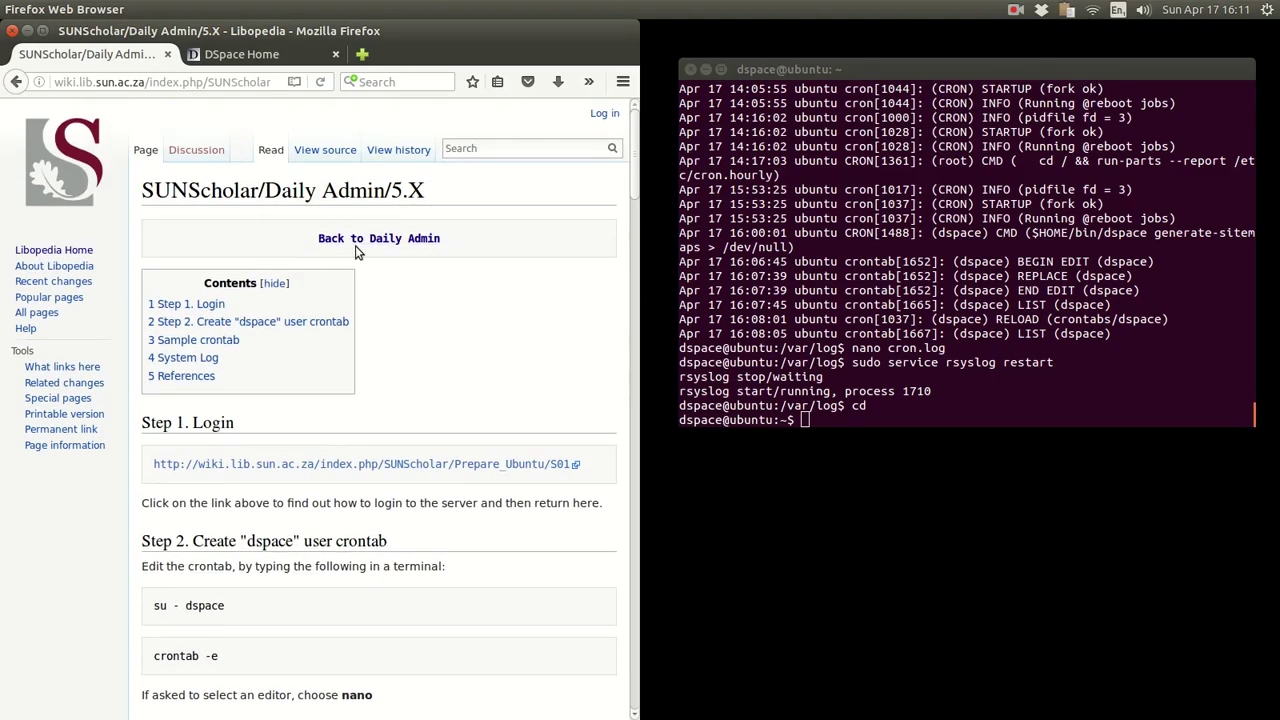
- Go back to the After Installation Tasks page and open the REBUILD DSPACE instructions
{"action": "left_click", "coordinate": [355, 247]}
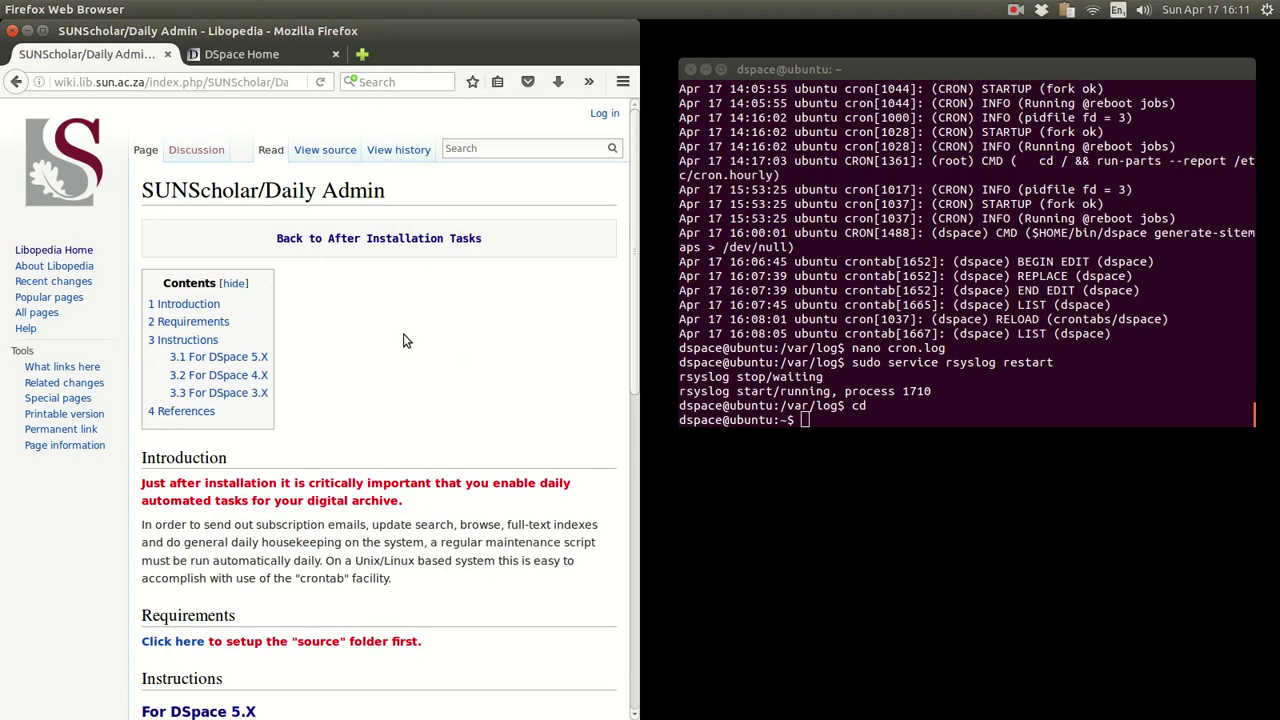
{"action": "left_click", "coordinate": [368, 242]}
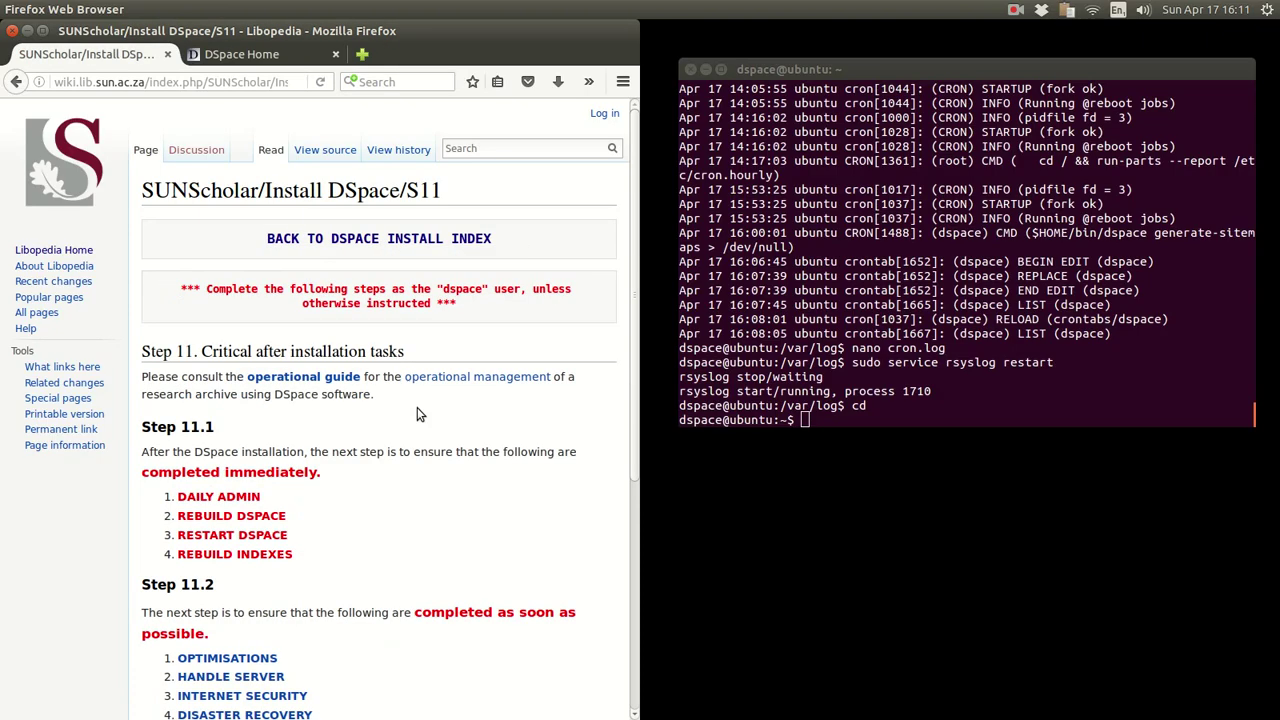
{"action": "scroll", "coordinate": [420, 418], "scroll_direction": "down", "scroll_amount": 2}
{"action": "left_click_drag", "start_coordinate": [296, 430], "coordinate": [177, 430]}
{"action": "left_click", "coordinate": [170, 432]}
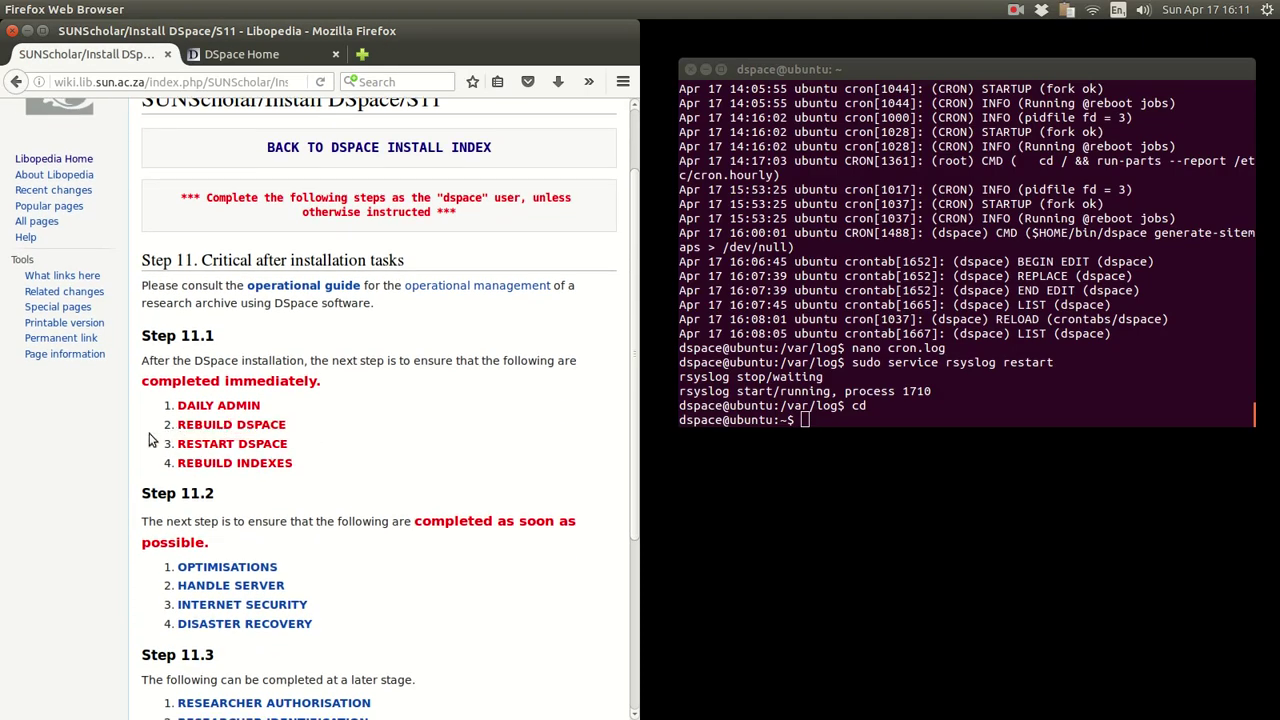
{"action": "left_click", "coordinate": [225, 431]}
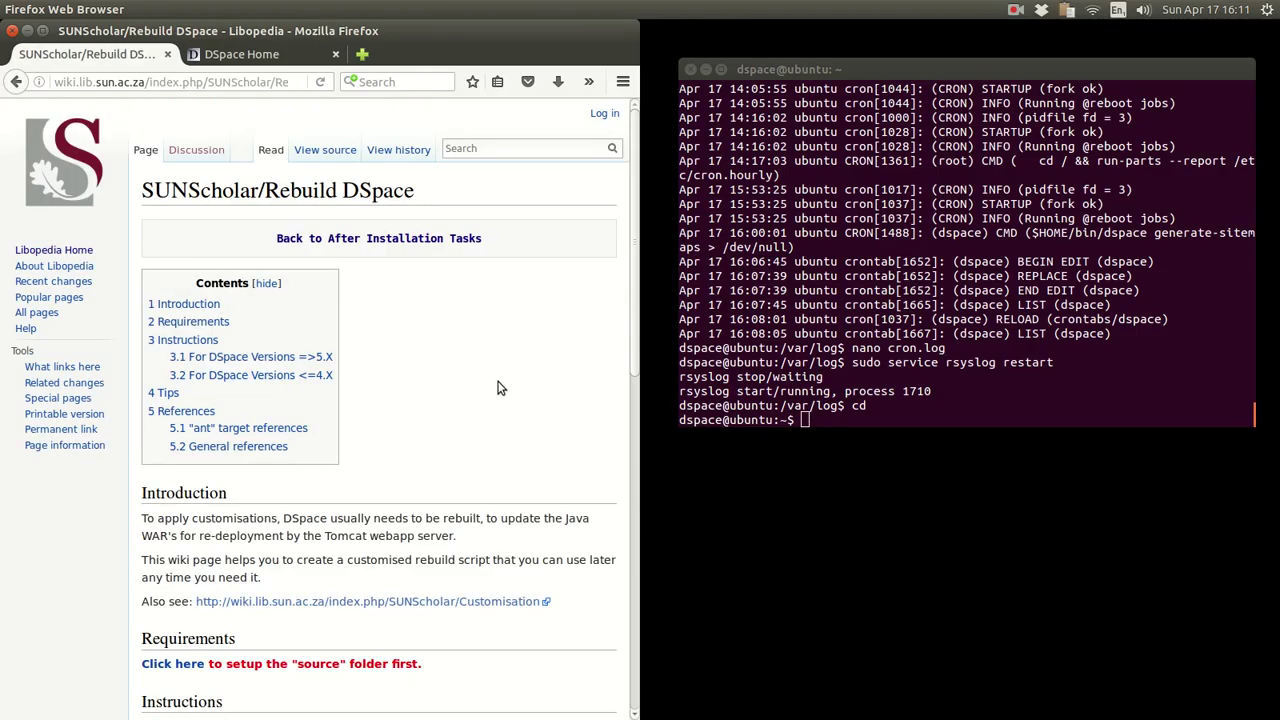
- Read through the Rebuild DSpace page and follow the 'For DSpace Versions =>5.X' link
{"action": "scroll", "coordinate": [500, 388], "scroll_direction": "down", "scroll_amount": 3}
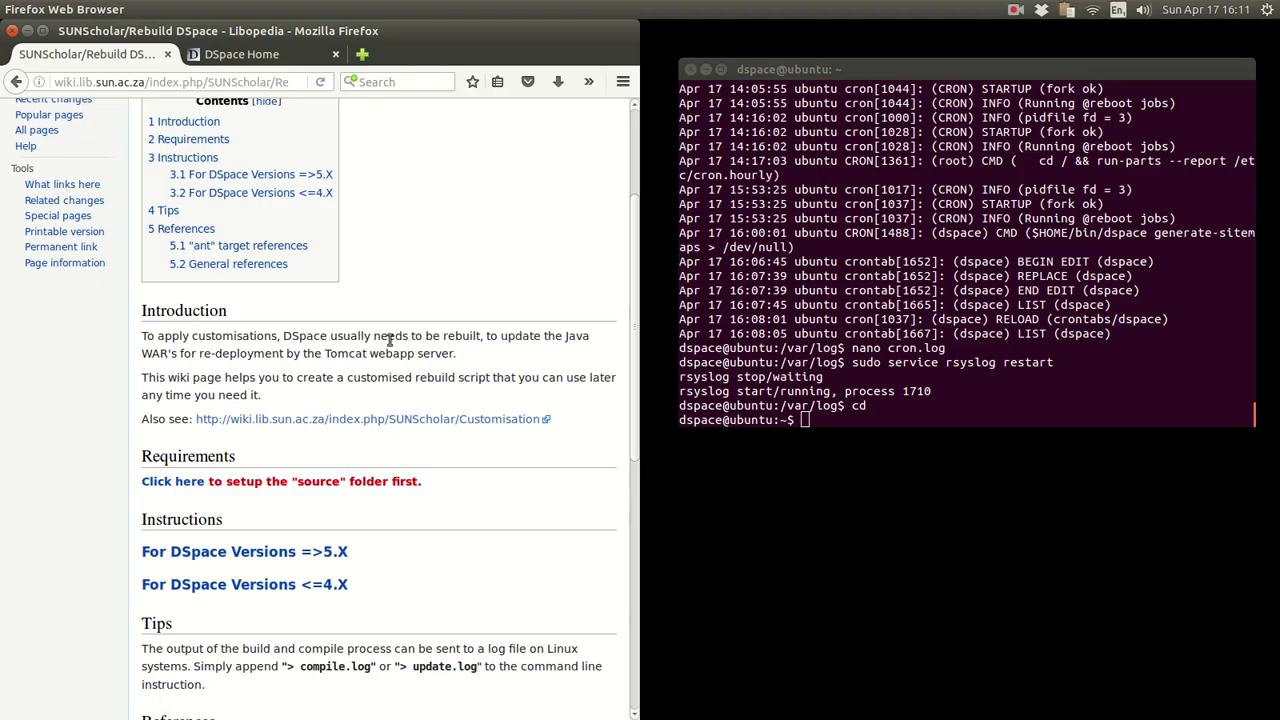
{"action": "left_click_drag", "start_coordinate": [374, 337], "coordinate": [485, 335]}
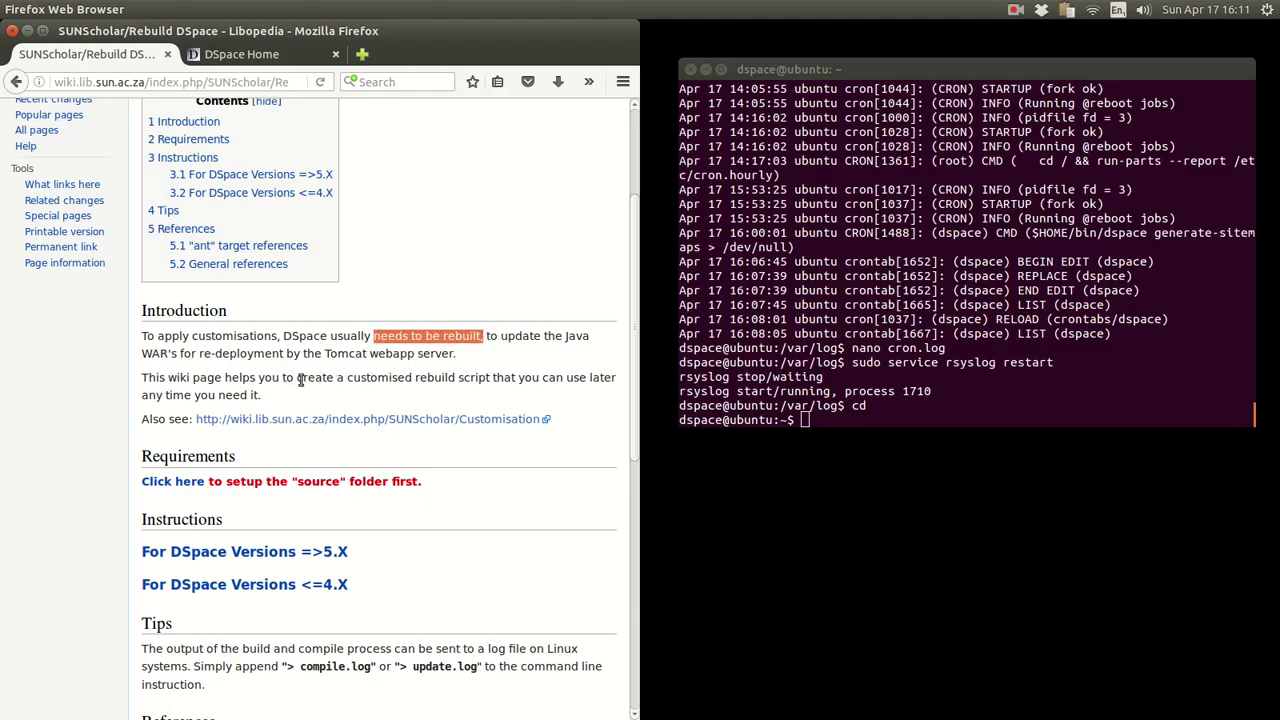
{"action": "left_click", "coordinate": [99, 423]}
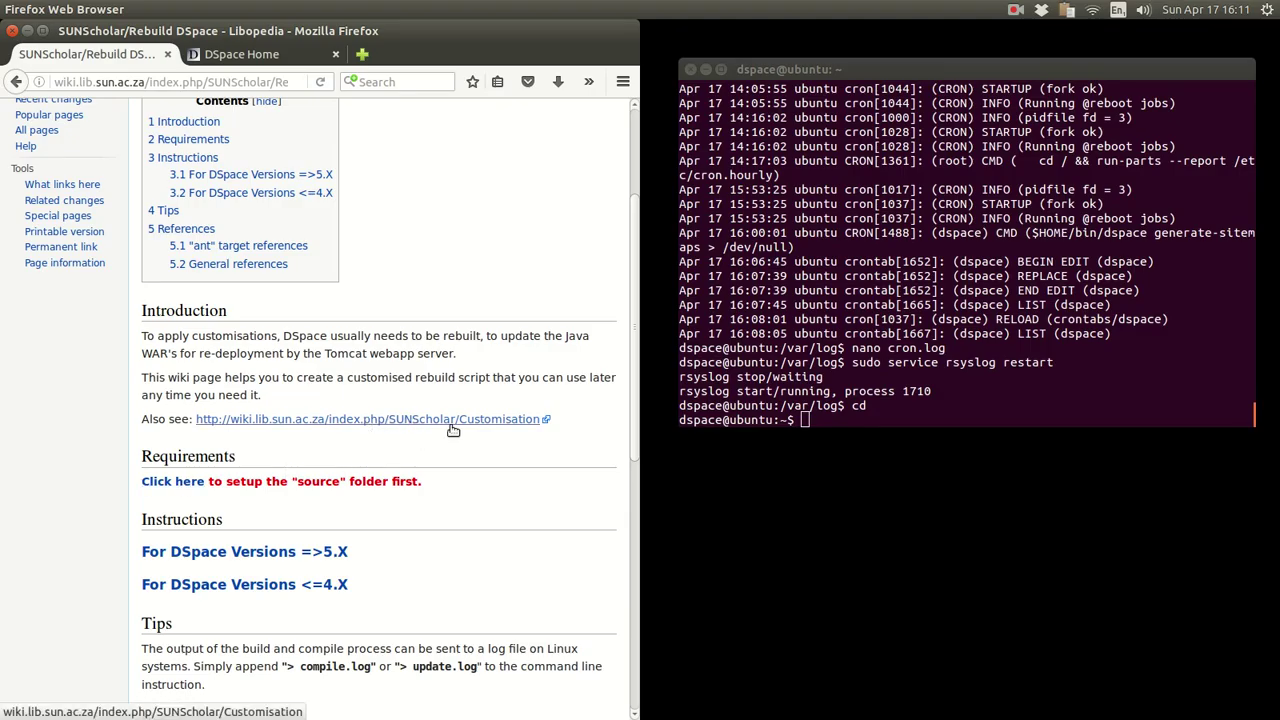
{"action": "scroll", "coordinate": [88, 420], "scroll_direction": "down", "scroll_amount": 3}
{"action": "scroll", "coordinate": [88, 425], "scroll_direction": "up", "scroll_amount": 3}
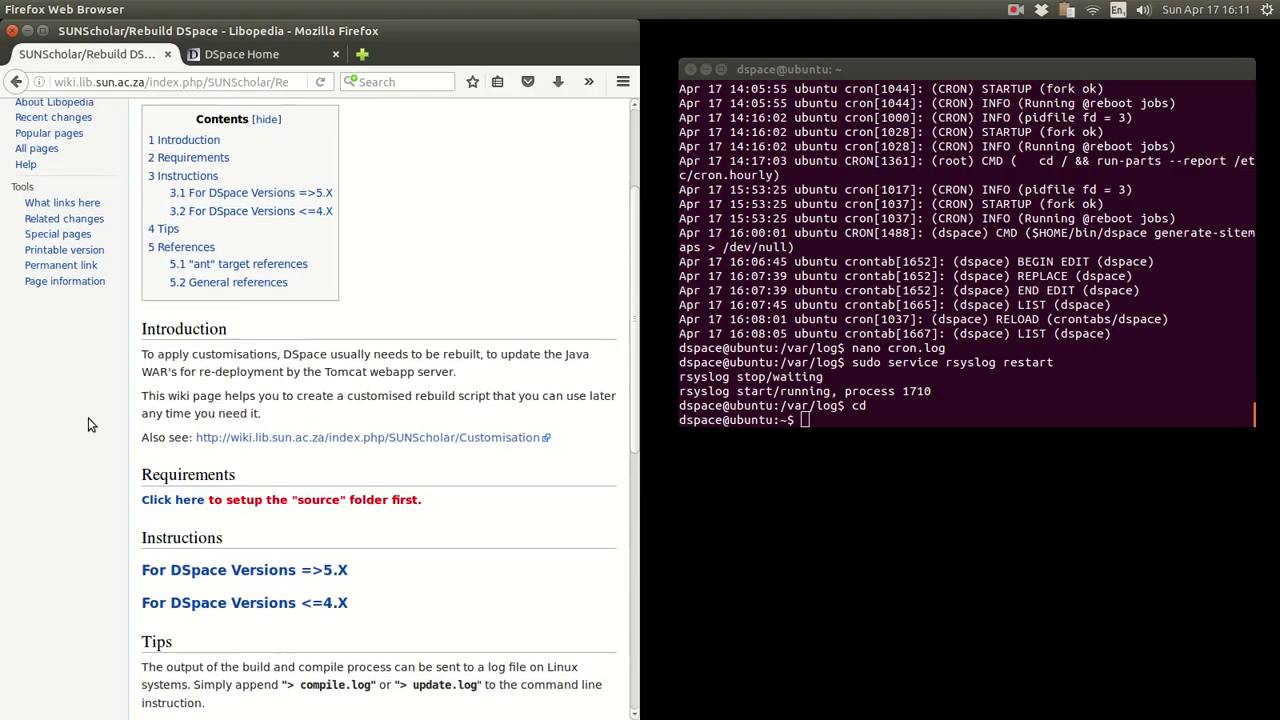
{"action": "scroll", "coordinate": [88, 425], "scroll_direction": "down", "scroll_amount": 1}
{"action": "scroll", "coordinate": [88, 425], "scroll_direction": "up", "scroll_amount": 3}
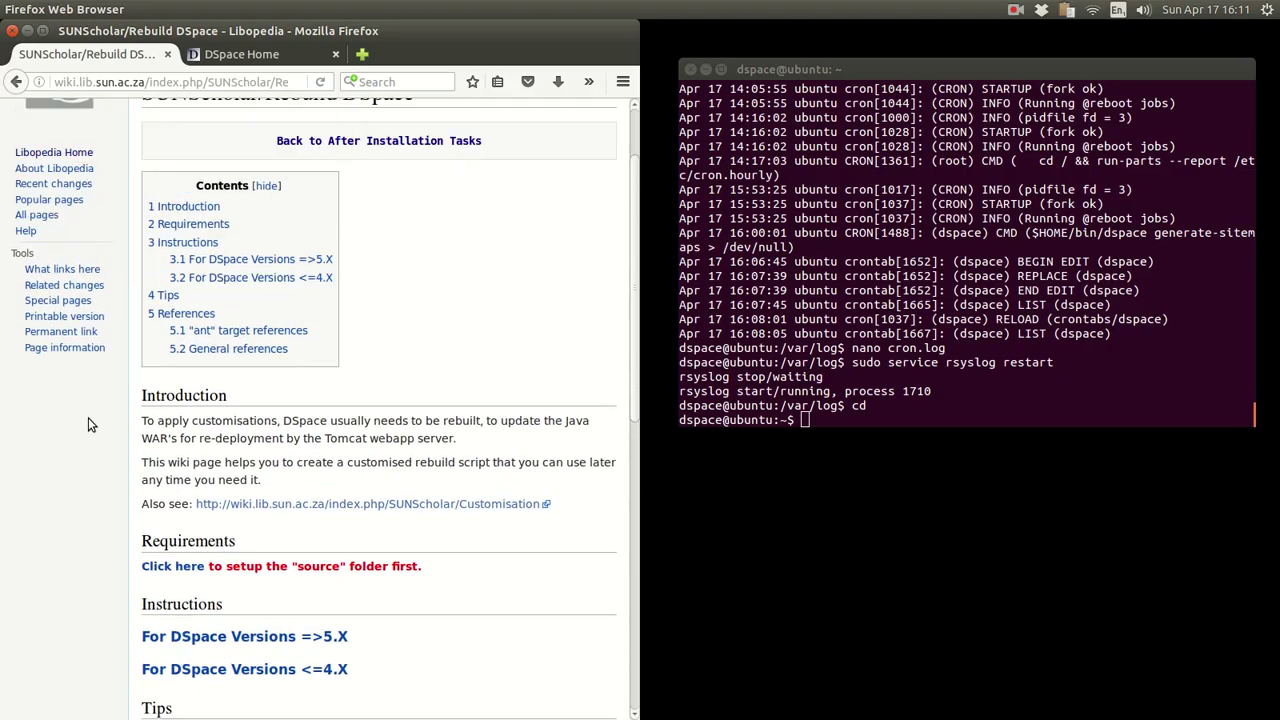
{"action": "scroll", "coordinate": [88, 425], "scroll_direction": "up", "scroll_amount": 2}
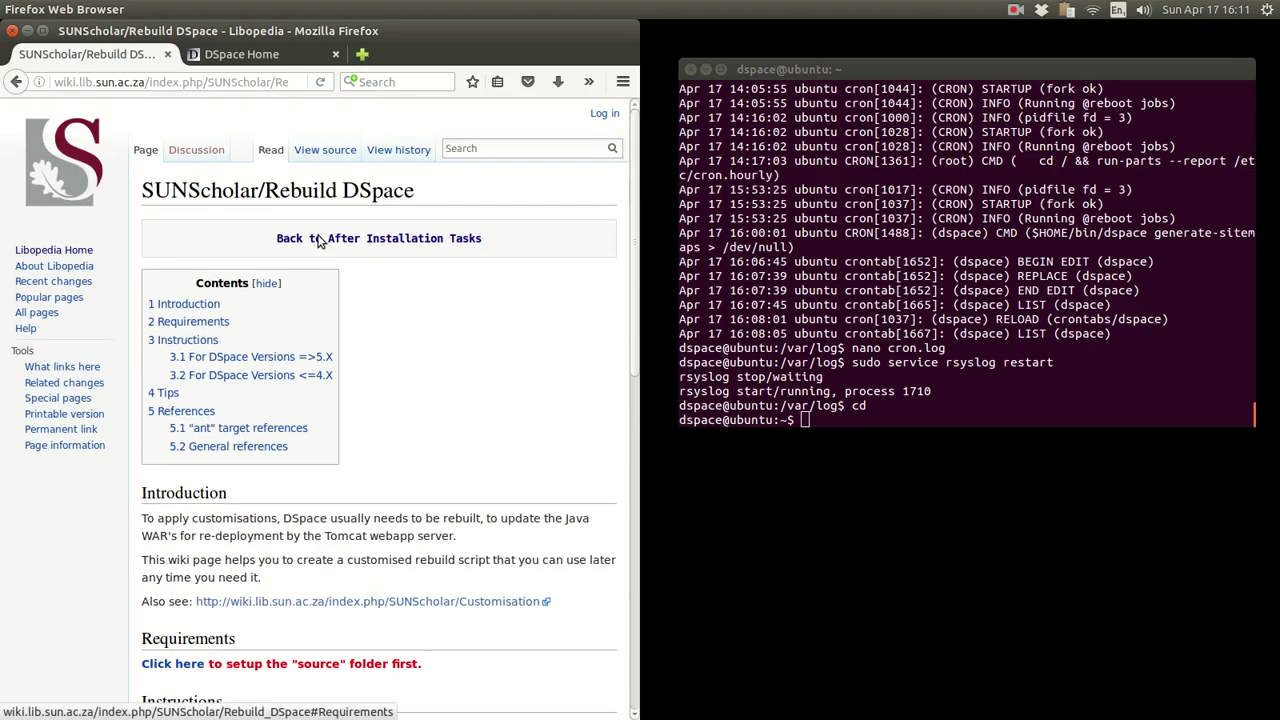
{"action": "left_click_drag", "start_coordinate": [266, 190], "coordinate": [418, 190]}
{"action": "left_click", "coordinate": [370, 407]}
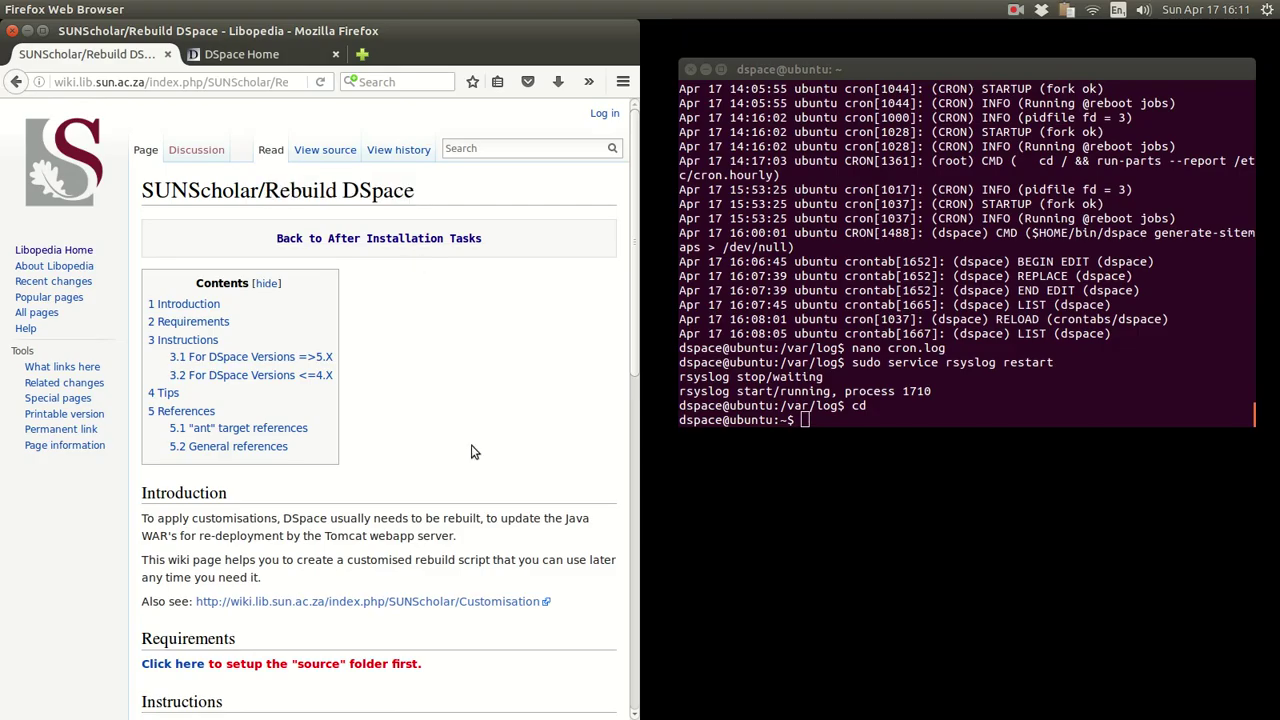
{"action": "scroll", "coordinate": [475, 452], "scroll_direction": "down", "scroll_amount": 5}
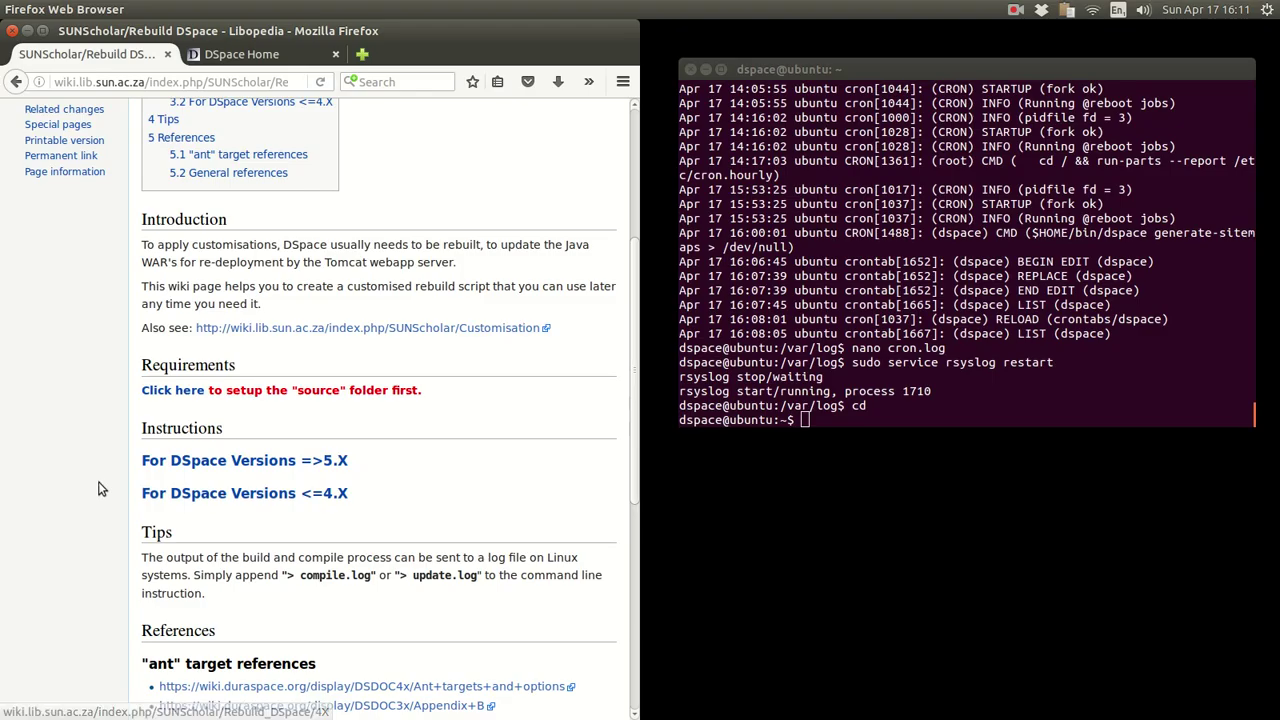
{"action": "scroll", "coordinate": [98, 488], "scroll_direction": "down", "scroll_amount": 8}
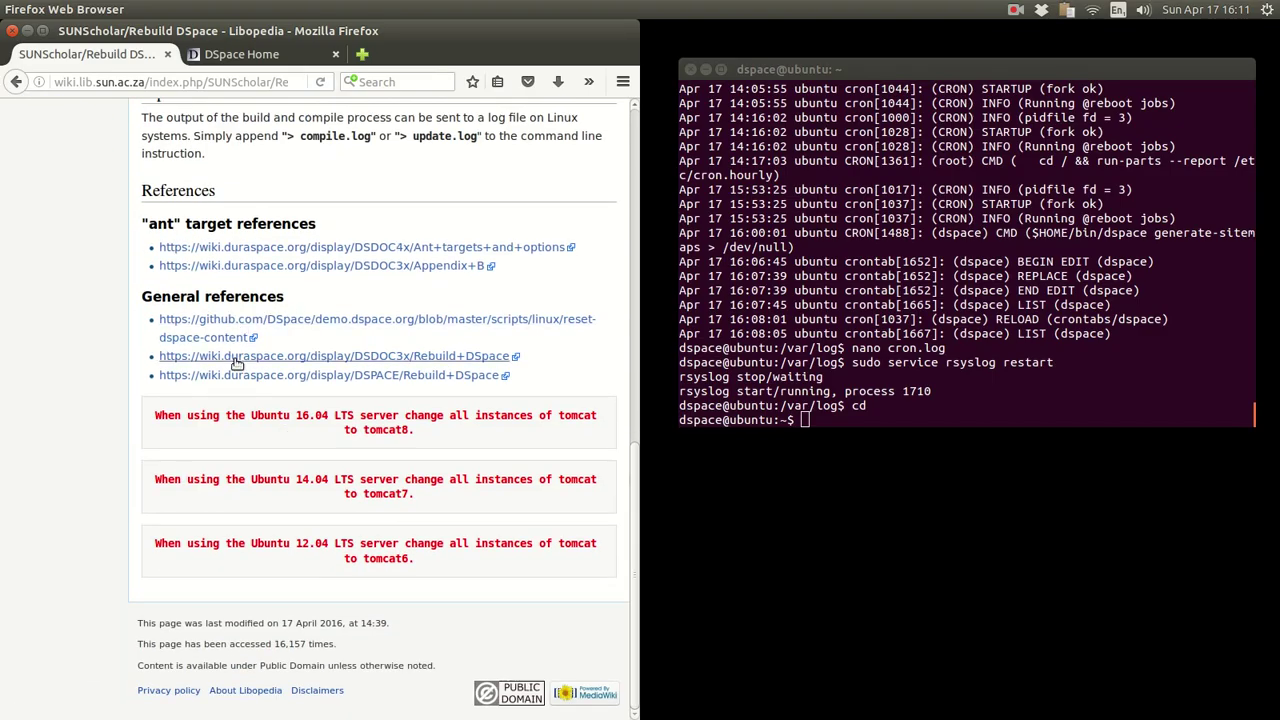
{"action": "scroll", "coordinate": [107, 406], "scroll_direction": "up", "scroll_amount": 8}
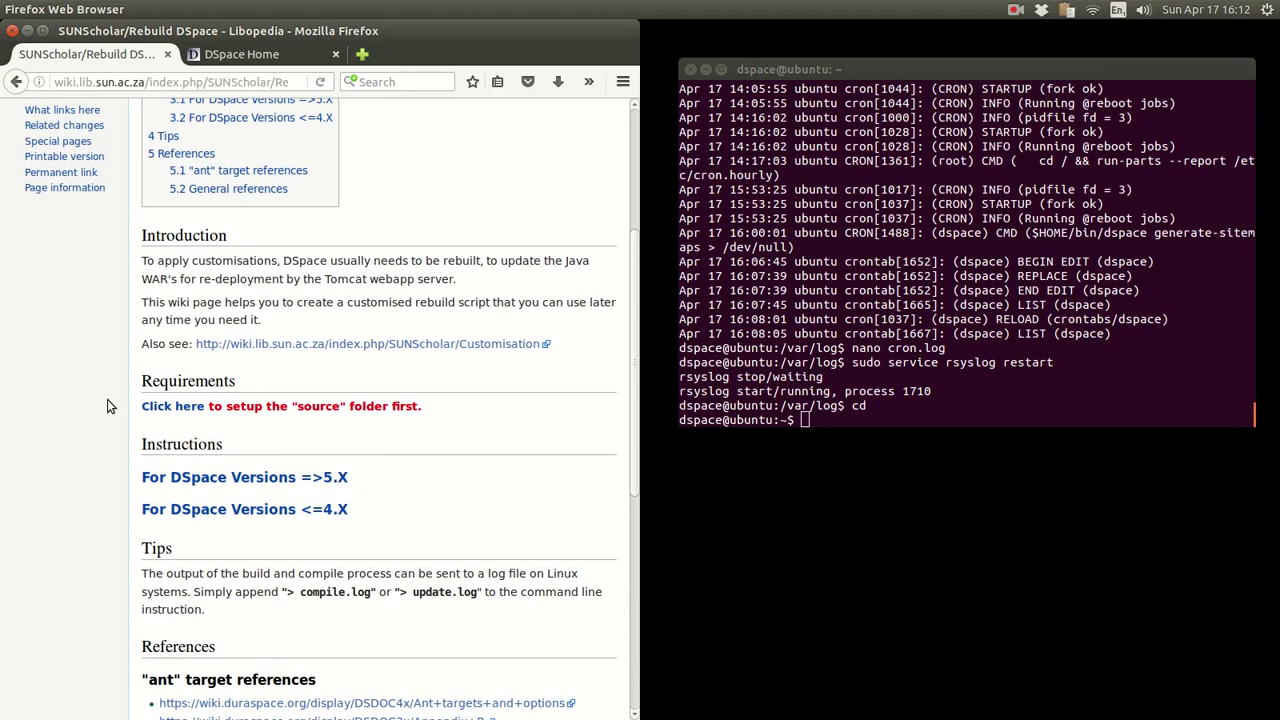
{"action": "scroll", "coordinate": [103, 425], "scroll_direction": "up", "scroll_amount": 3}
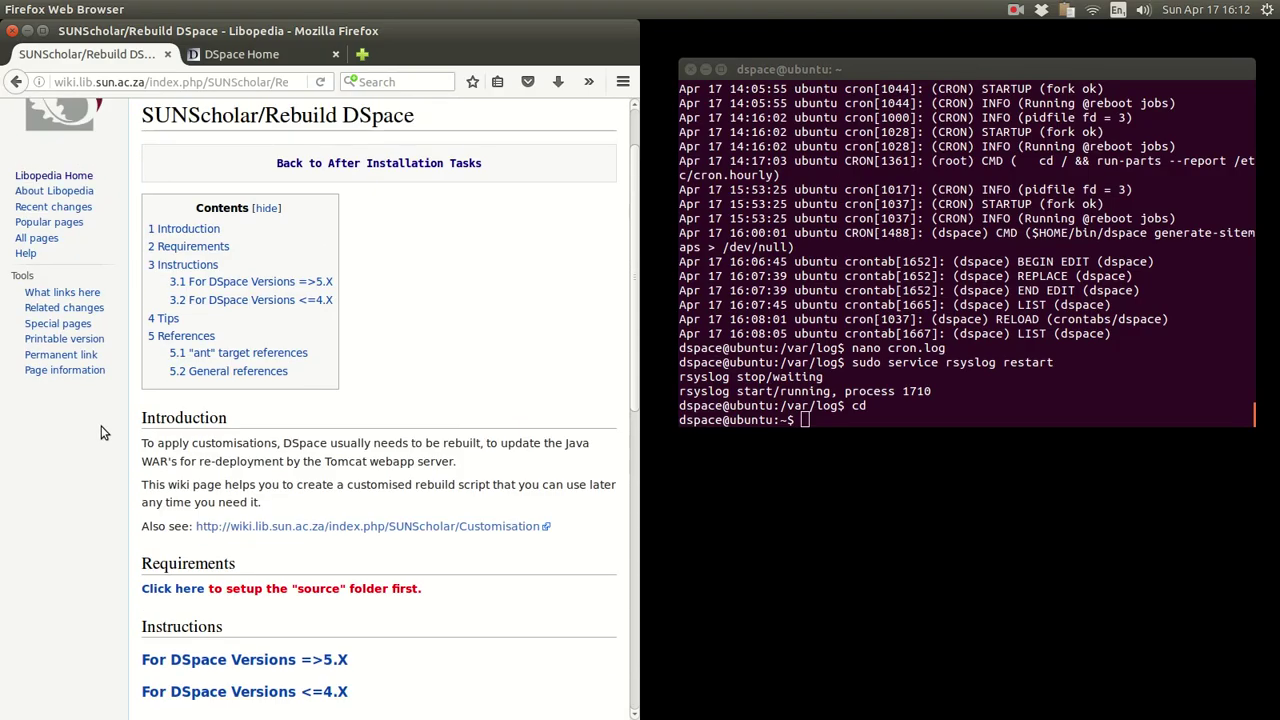
{"action": "scroll", "coordinate": [100, 432], "scroll_direction": "down", "scroll_amount": 5}
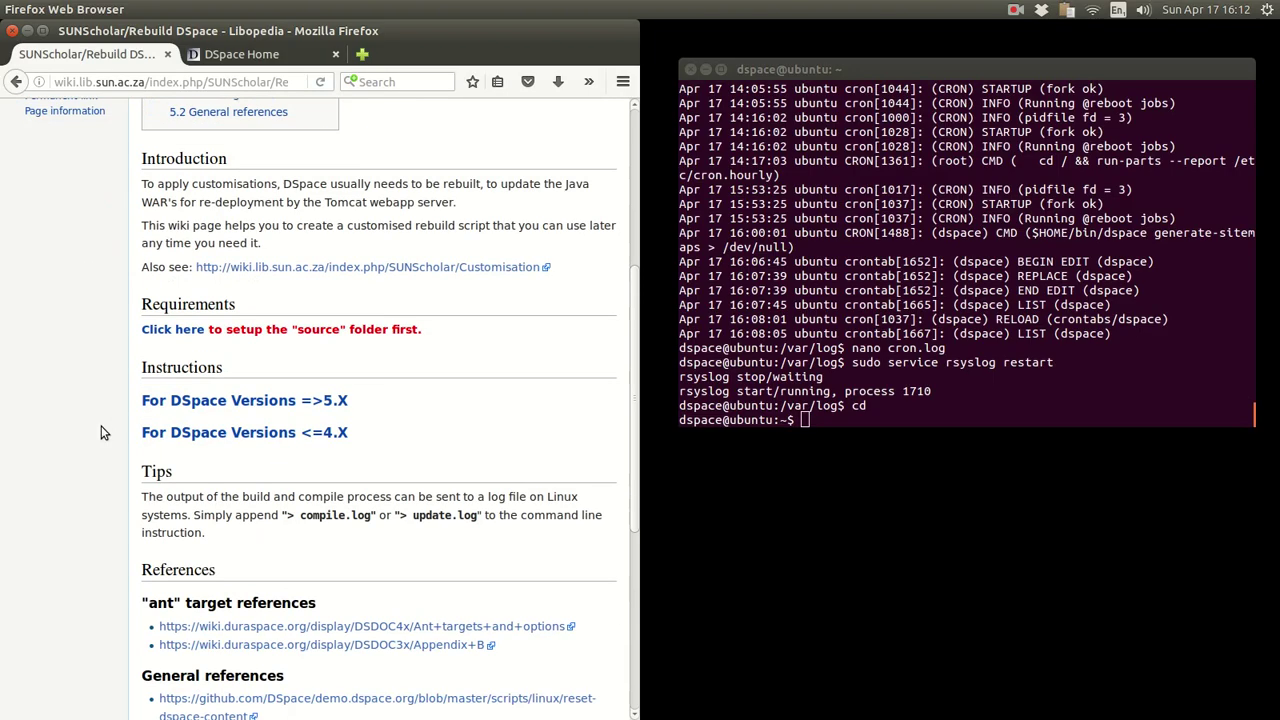
{"action": "left_click", "coordinate": [280, 390]}
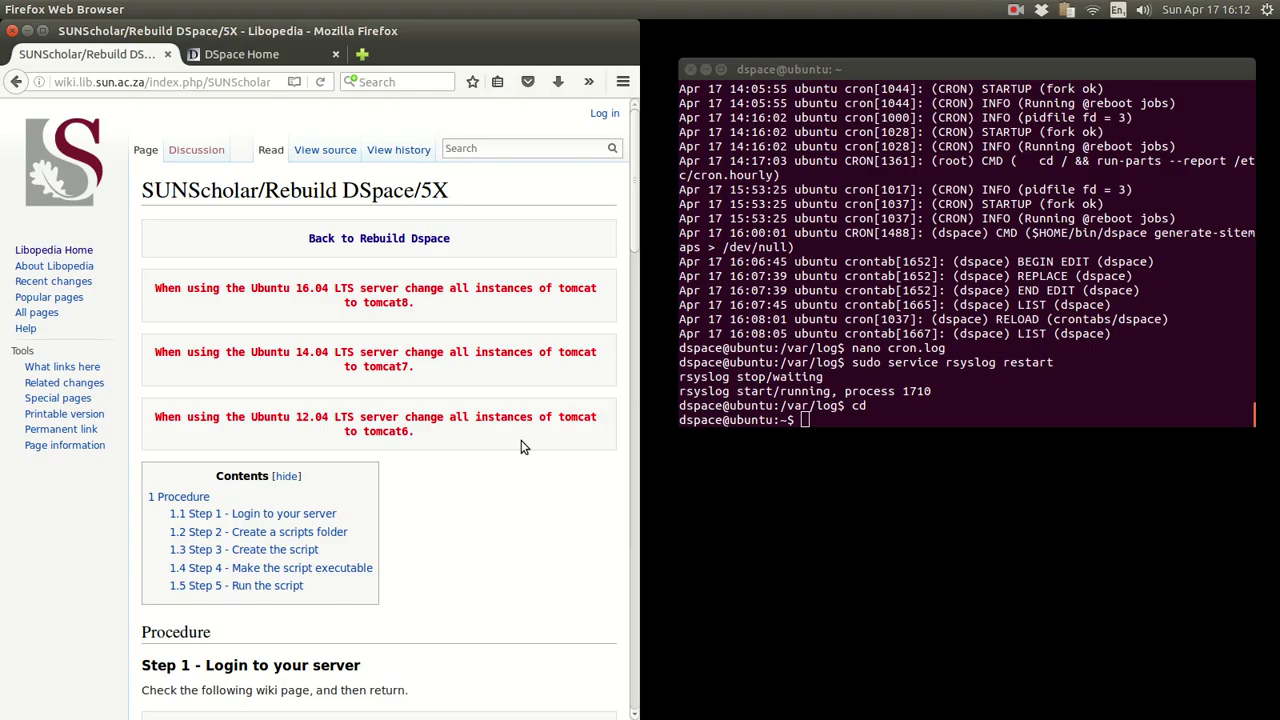
- Reload the 5.X rebuild page and scroll down to Step 2
{"action": "left_click", "coordinate": [320, 82]}
{"action": "scroll", "coordinate": [479, 480], "scroll_direction": "down", "scroll_amount": 5}
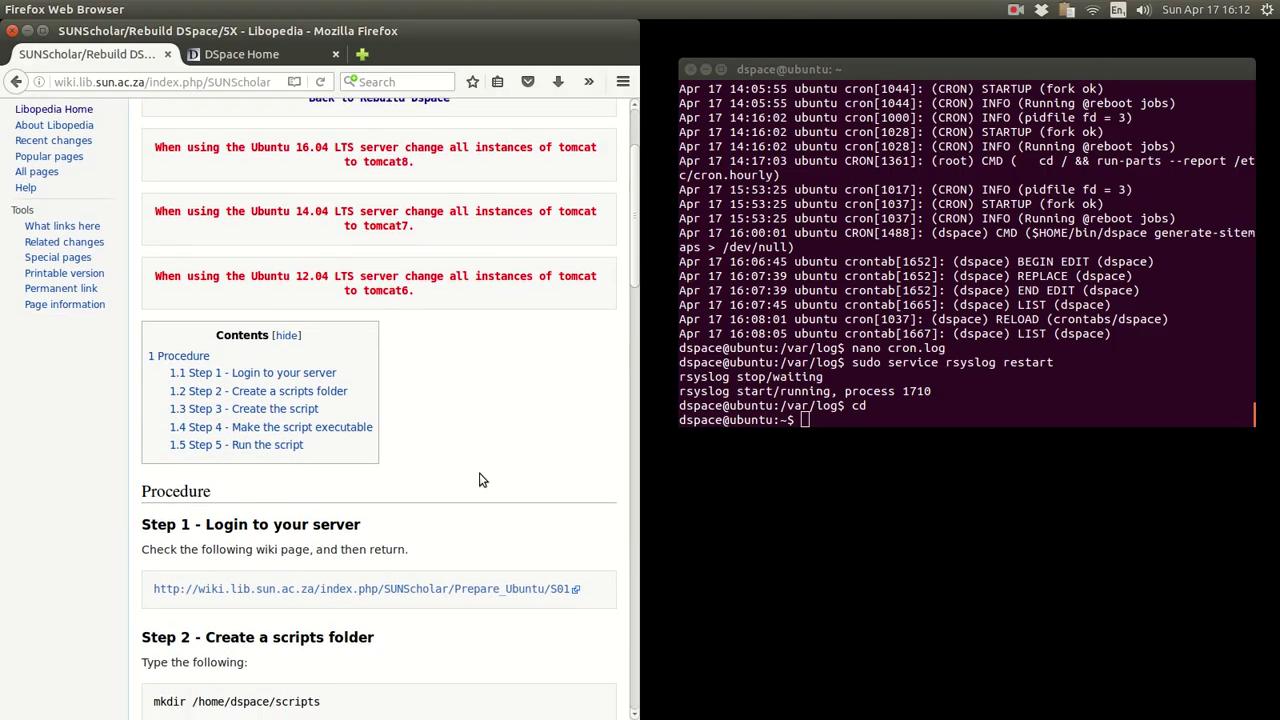
{"action": "scroll", "coordinate": [479, 480], "scroll_direction": "up", "scroll_amount": 4}
{"action": "scroll", "coordinate": [479, 480], "scroll_direction": "down", "scroll_amount": 4}
{"action": "scroll", "coordinate": [479, 480], "scroll_direction": "down", "scroll_amount": 4}
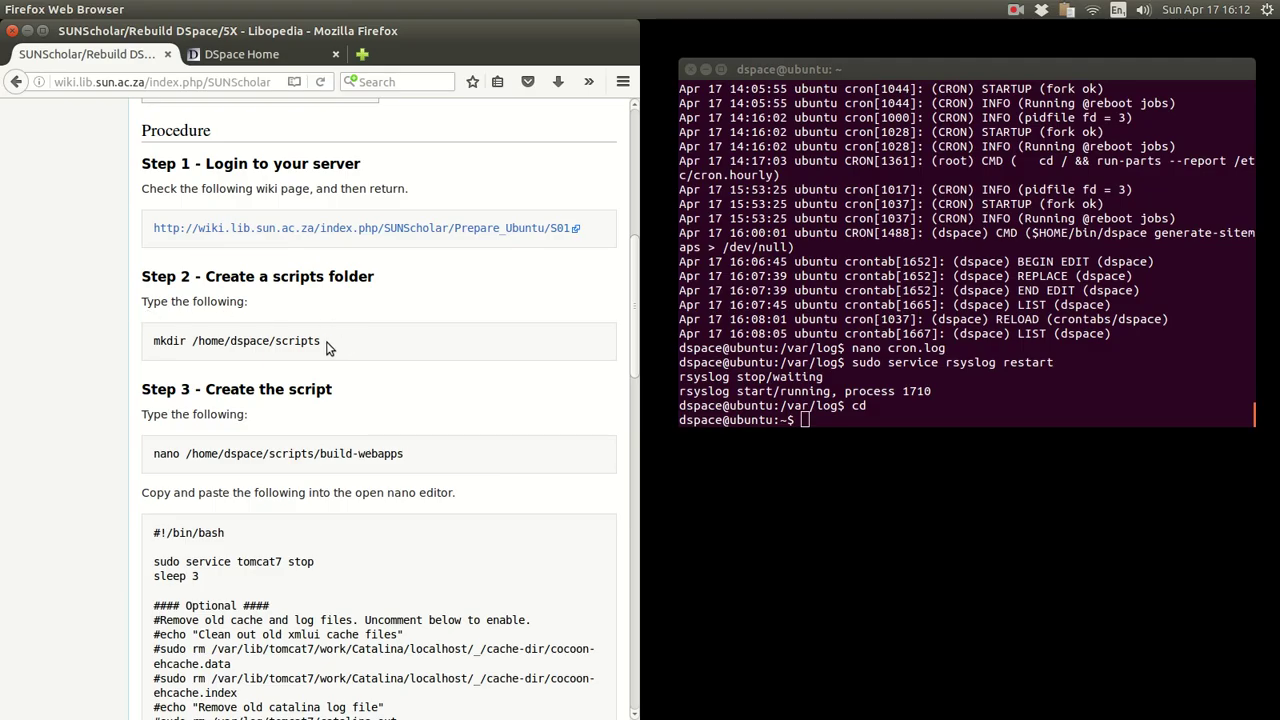
{"action": "scroll", "coordinate": [493, 398], "scroll_direction": "up", "scroll_amount": 6}
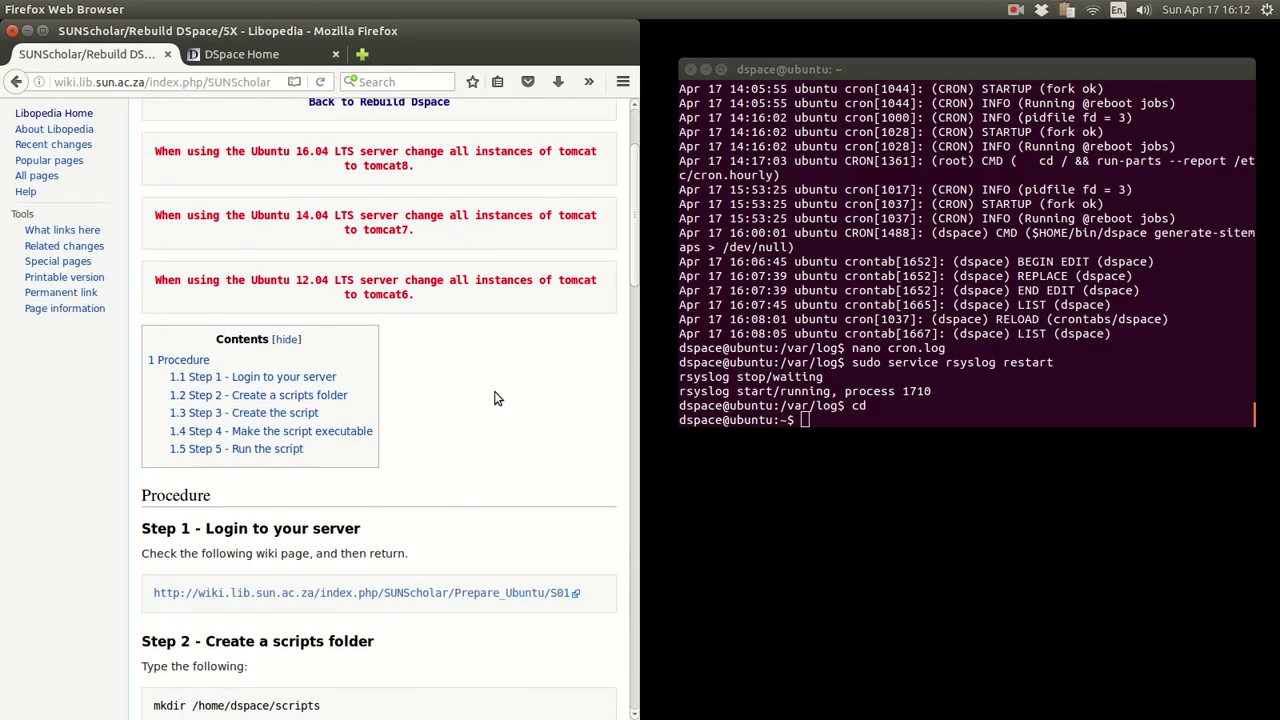
{"action": "scroll", "coordinate": [493, 398], "scroll_direction": "down", "scroll_amount": 2}
{"action": "scroll", "coordinate": [494, 398], "scroll_direction": "down", "scroll_amount": 2}
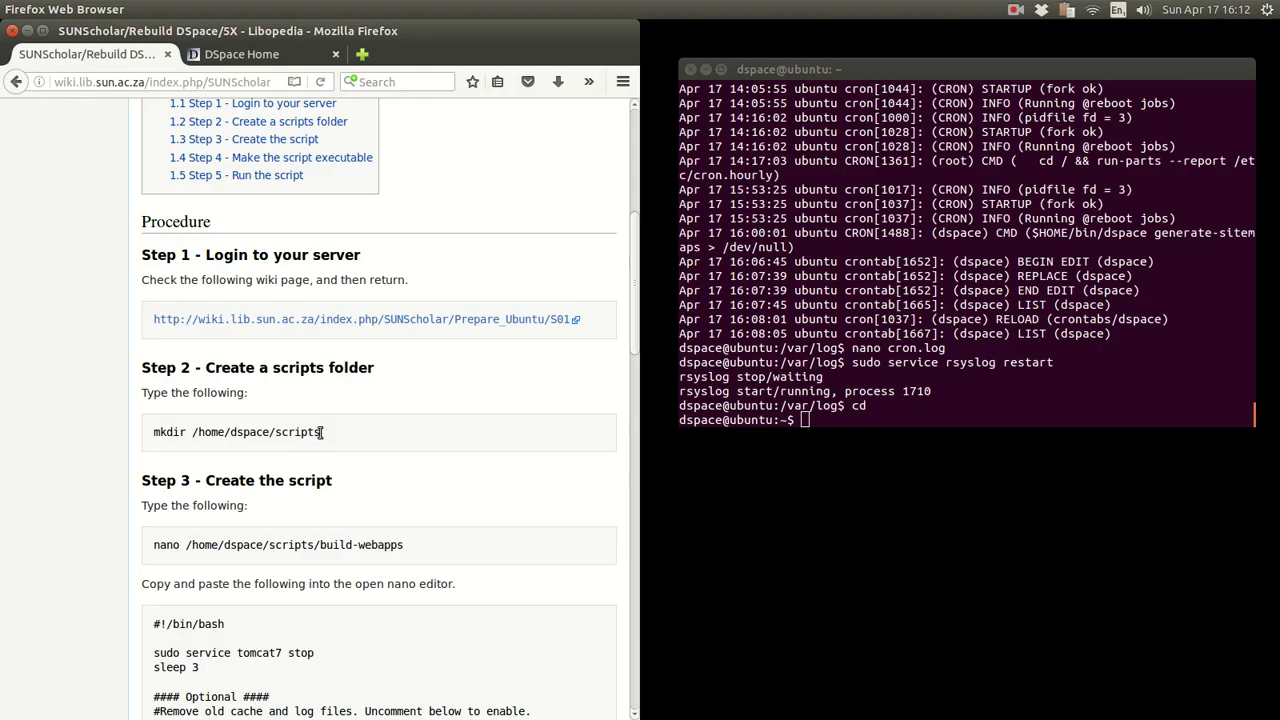
- Run the copied 'mkdir /home/dspace/scripts' command in the terminal, which reports the folder exists
{"action": "left_click_drag", "start_coordinate": [322, 432], "coordinate": [150, 432]}
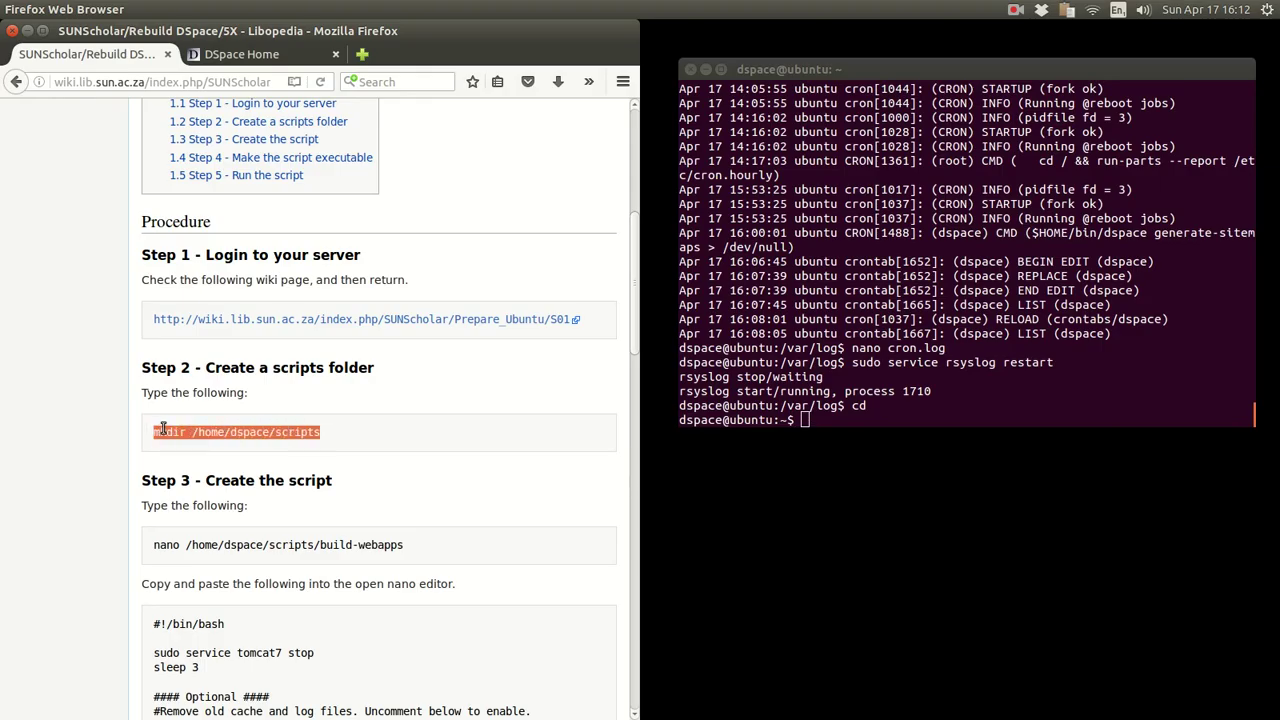
{"action": "right_click", "coordinate": [163, 430]}
{"action": "left_click", "coordinate": [190, 442]}
{"action": "left_click", "coordinate": [906, 218]}
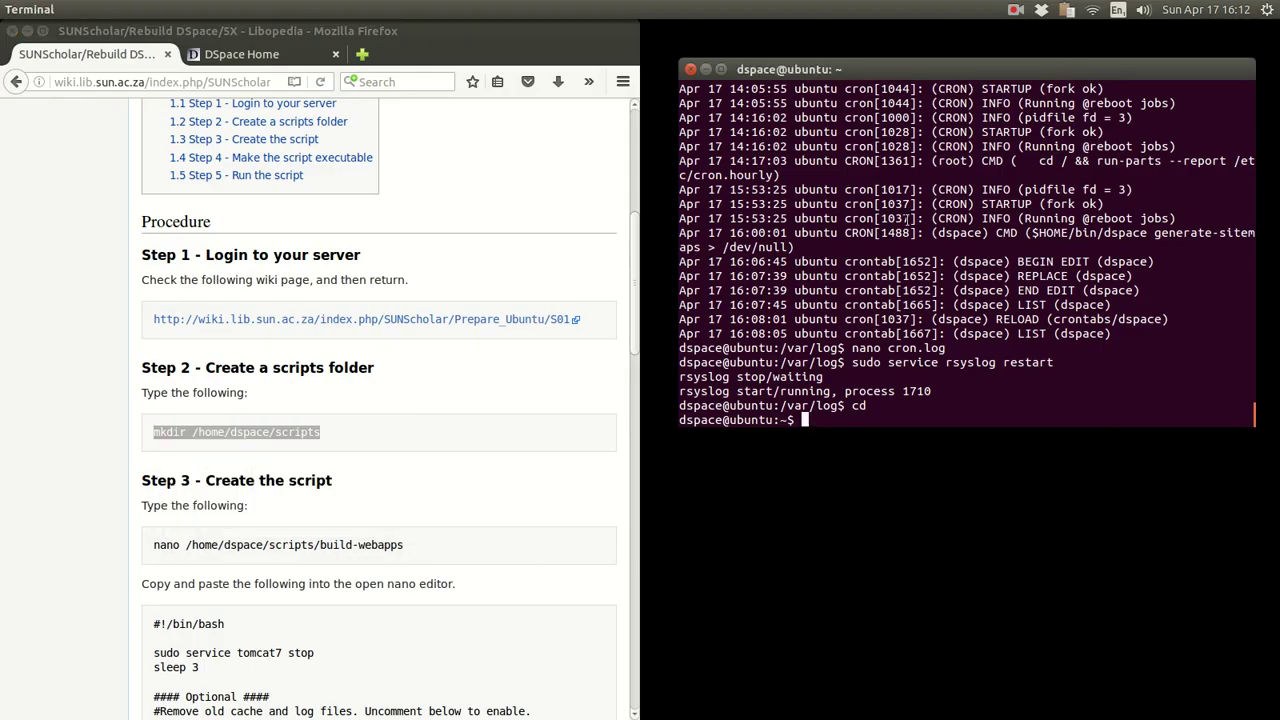
{"action": "right_click", "coordinate": [906, 218]}
{"action": "left_click", "coordinate": [936, 313]}
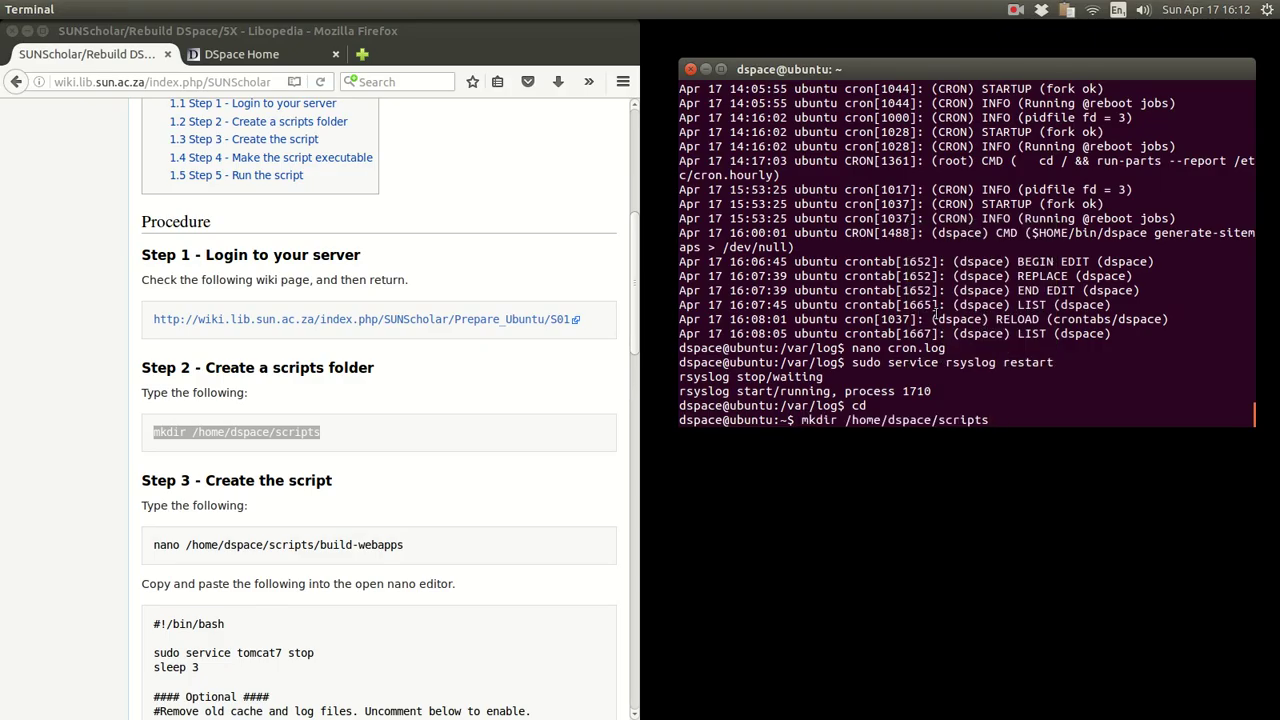
{"action": "key", "text": "Return"}
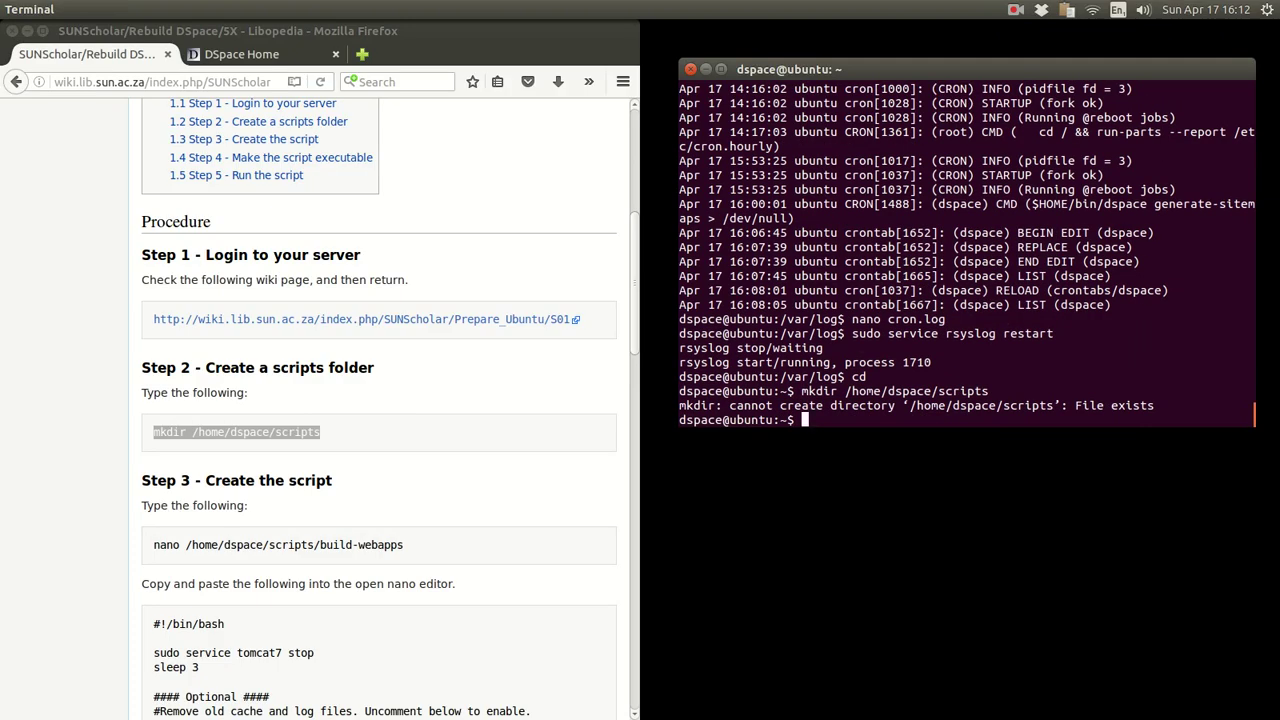
{"action": "left_click_drag", "start_coordinate": [910, 406], "coordinate": [1044, 406]}
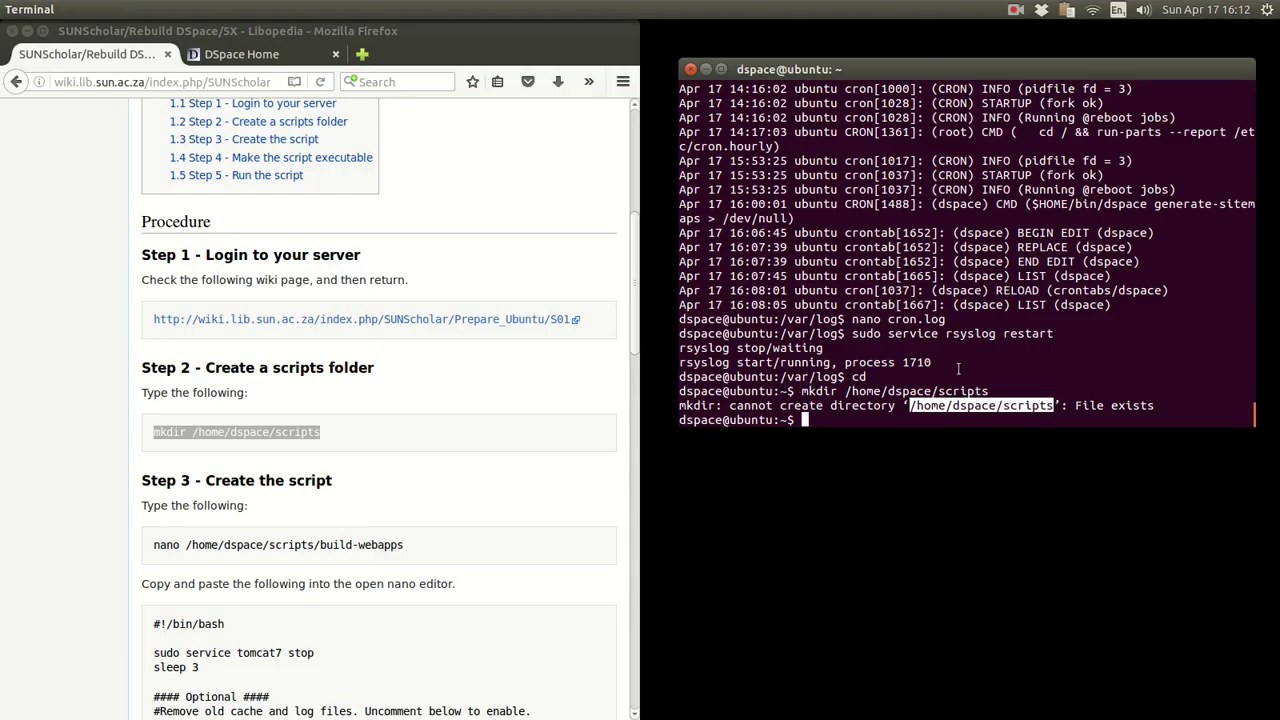
{"action": "left_click", "coordinate": [369, 456]}
{"action": "scroll", "coordinate": [446, 470], "scroll_direction": "down", "scroll_amount": 3}
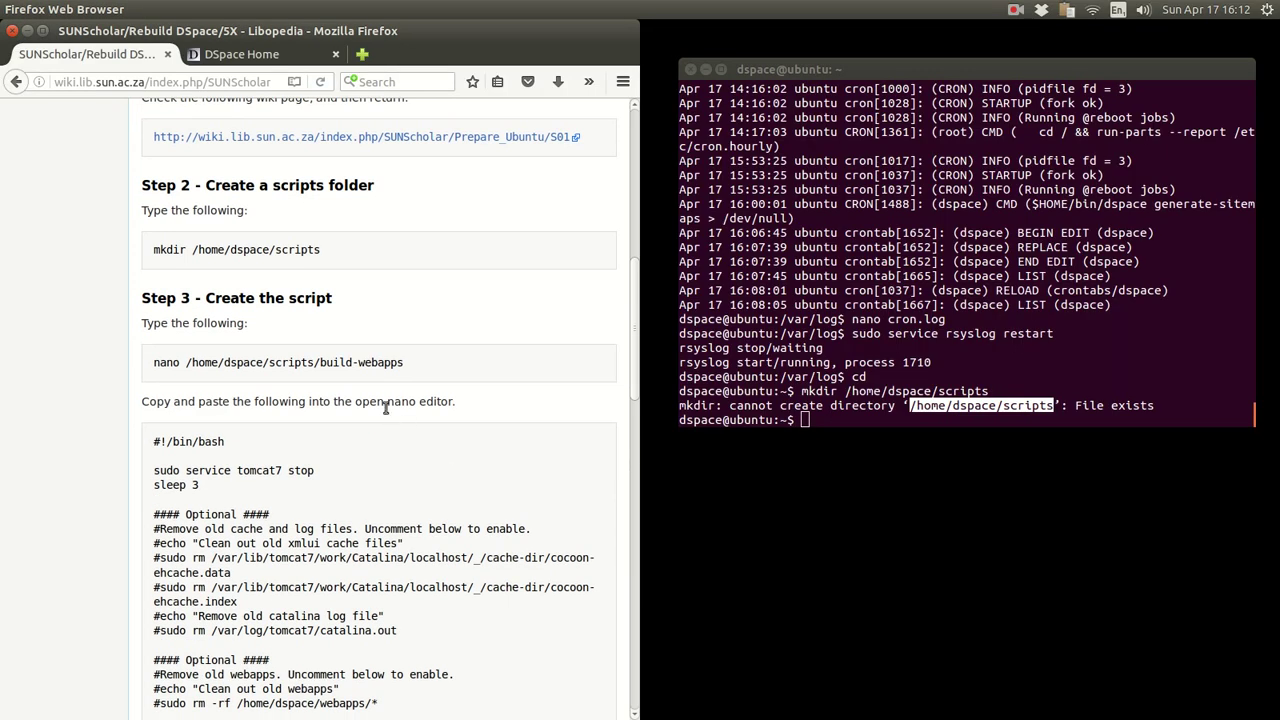
{"action": "left_click_drag", "start_coordinate": [405, 364], "coordinate": [176, 362]}
- Paste the Step 3 nano command into the terminal to open build-webapps
{"action": "right_click", "coordinate": [176, 362]}
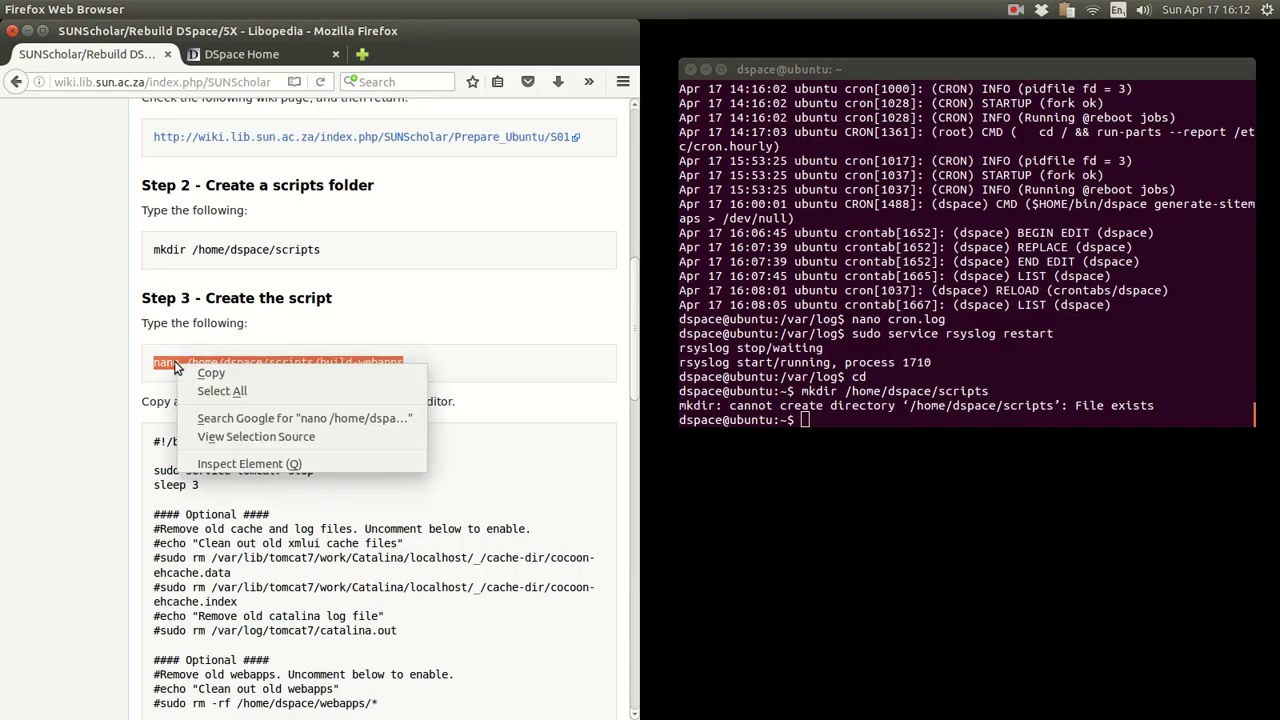
{"action": "left_click", "coordinate": [195, 371]}
{"action": "left_click", "coordinate": [785, 280]}
{"action": "right_click", "coordinate": [785, 280]}
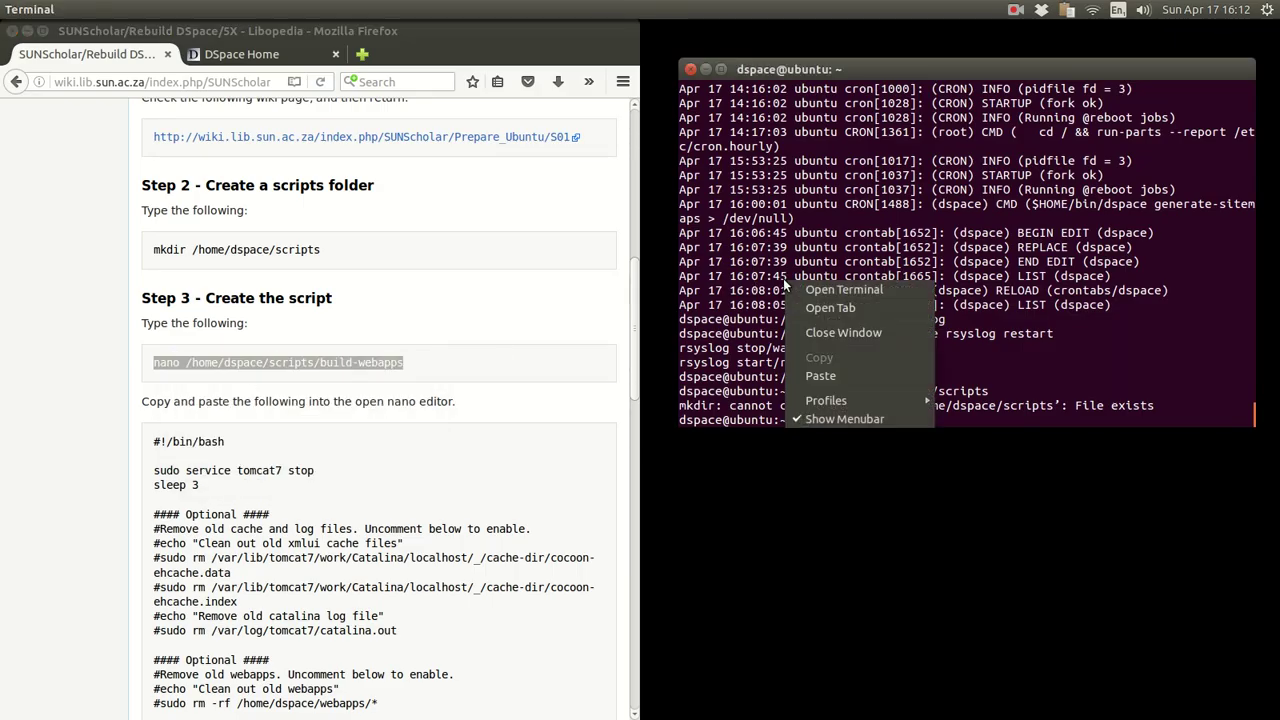
{"action": "left_click", "coordinate": [811, 372]}
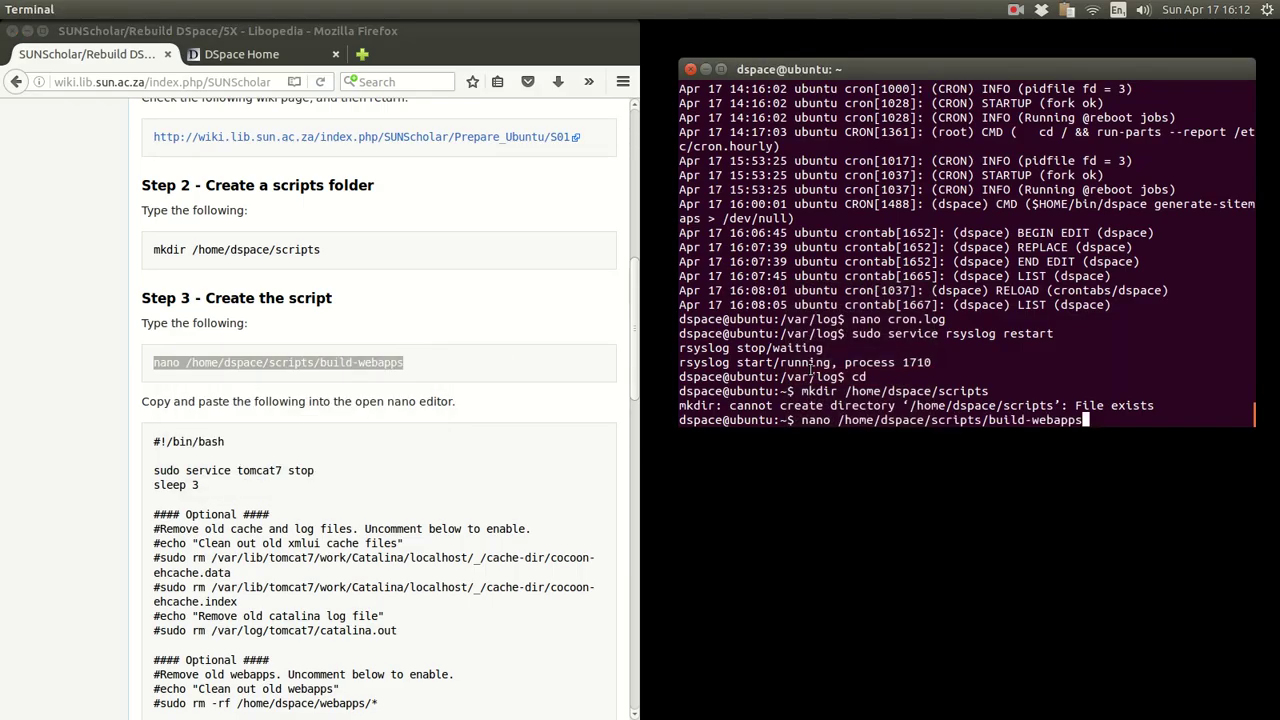
{"action": "key", "text": "Return"}
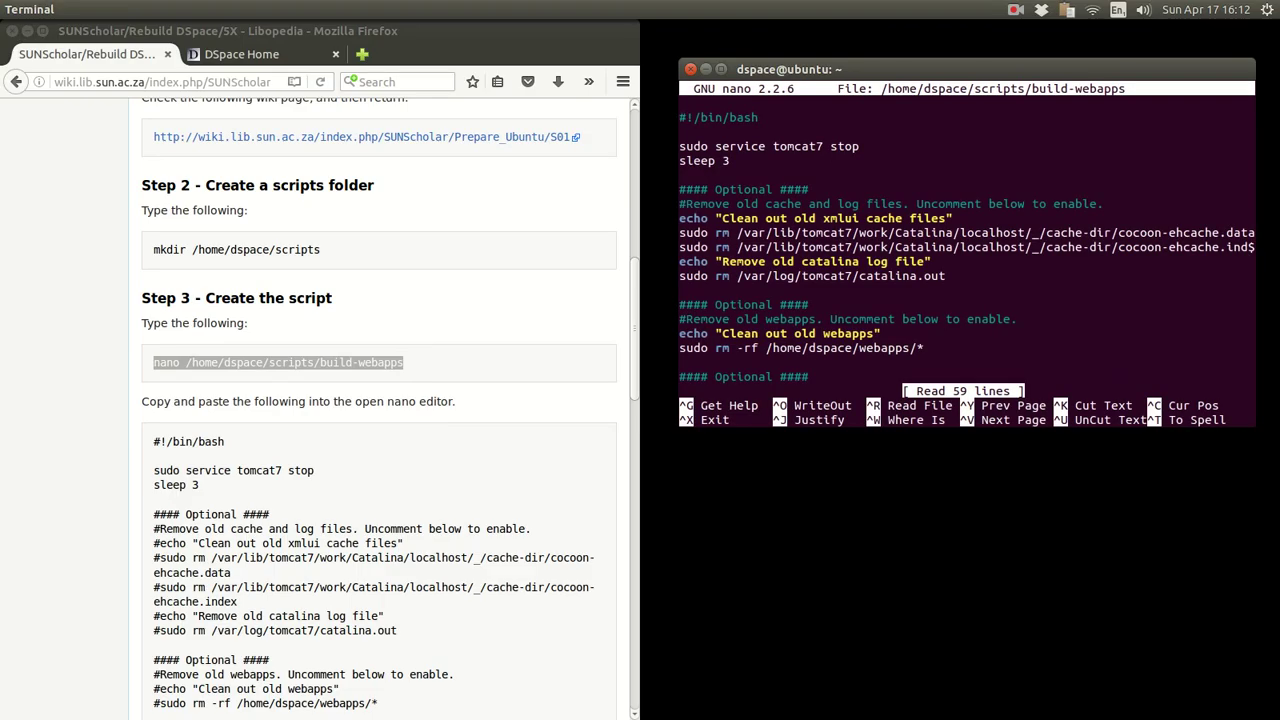
- Compare the opening lines of build-webapps in nano with the wiki's script
{"action": "left_click", "coordinate": [69, 438]}
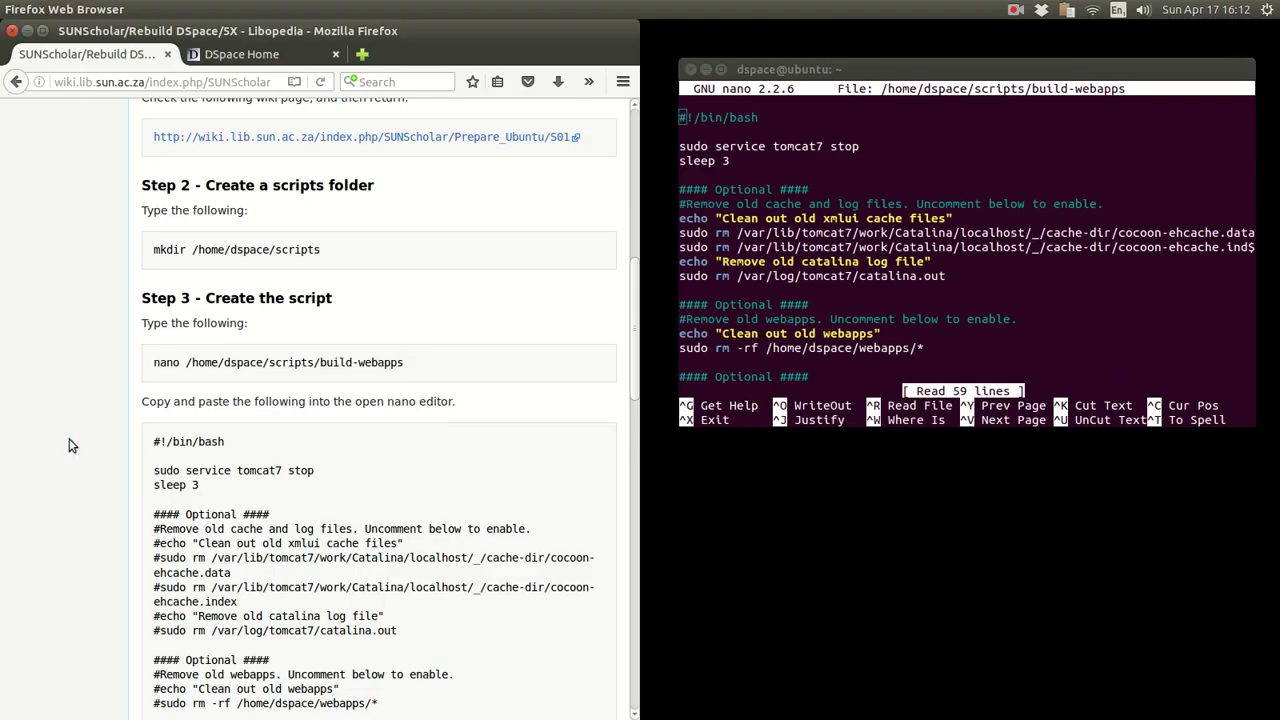
{"action": "scroll", "coordinate": [69, 438], "scroll_direction": "down", "scroll_amount": 3}
{"action": "left_click", "coordinate": [690, 146]}
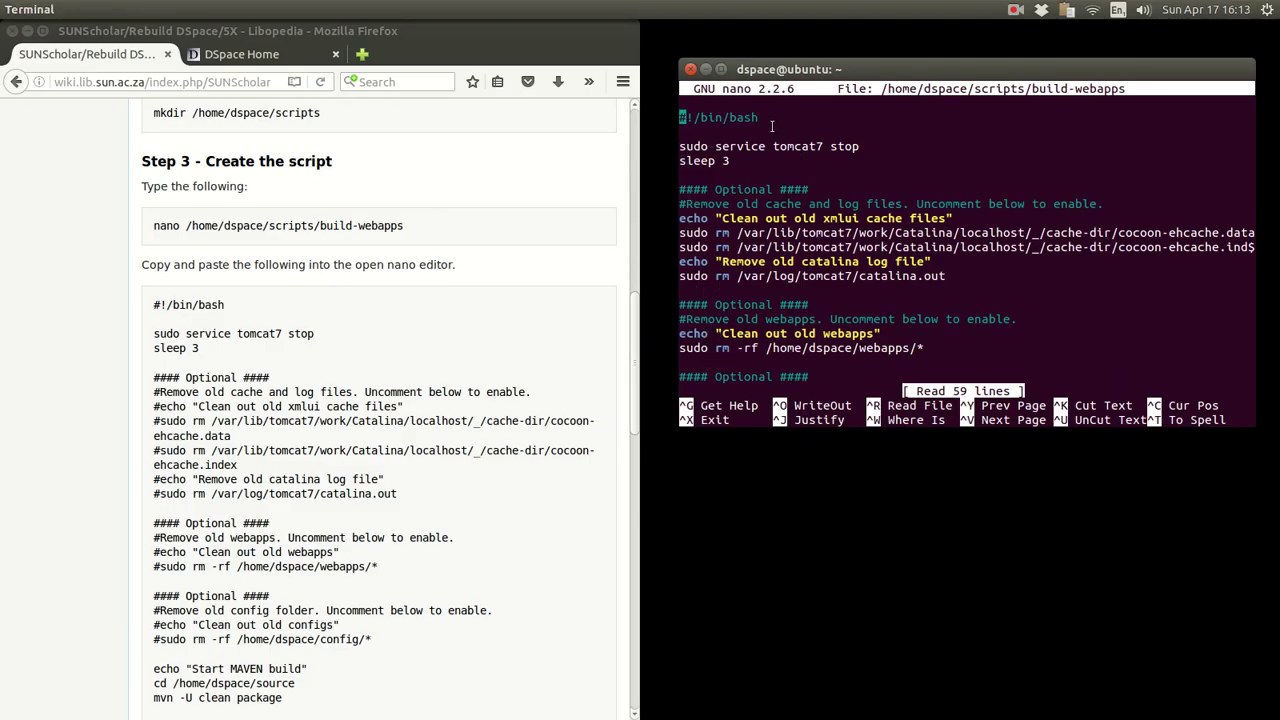
{"action": "mouse_move", "coordinate": [695, 117]}
{"action": "left_mouse_down"}
{"action": "mouse_move", "coordinate": [705, 362]}
{"action": "mouse_move", "coordinate": [723, 124]}
{"action": "mouse_move", "coordinate": [688, 115]}
{"action": "left_mouse_up"}
{"action": "left_click", "coordinate": [297, 336]}
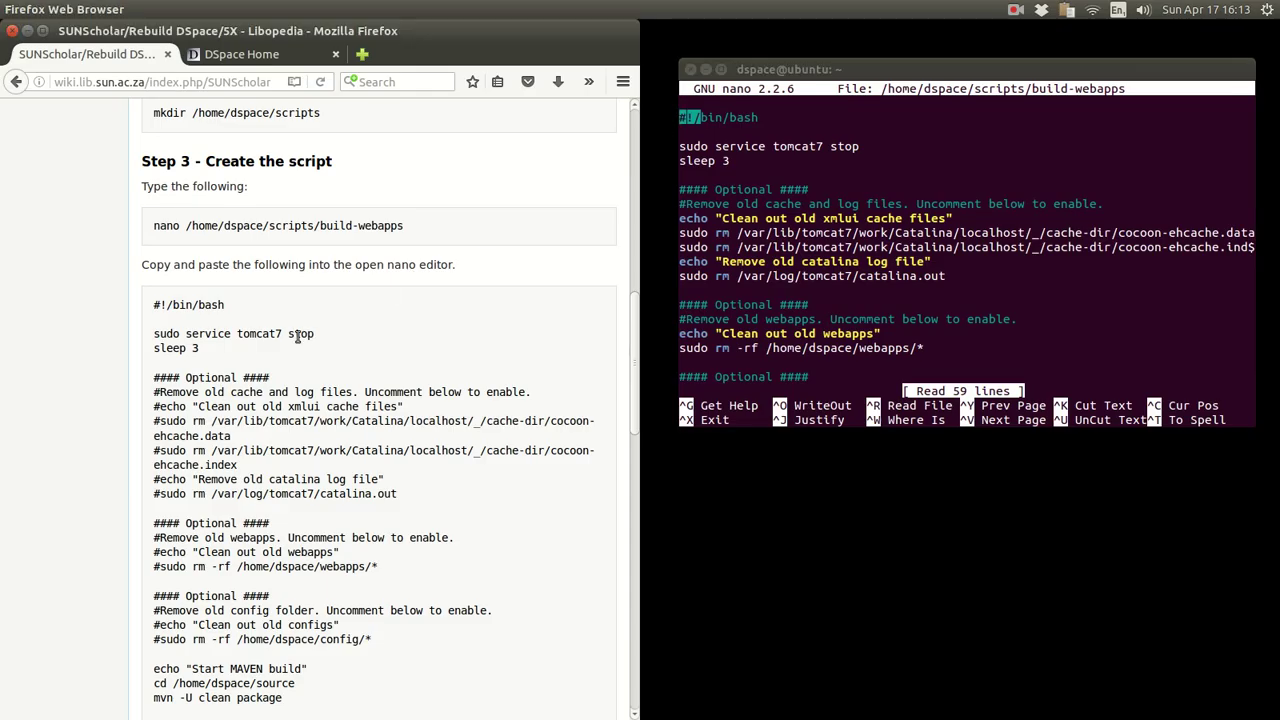
{"action": "left_click_drag", "start_coordinate": [155, 304], "coordinate": [285, 698]}
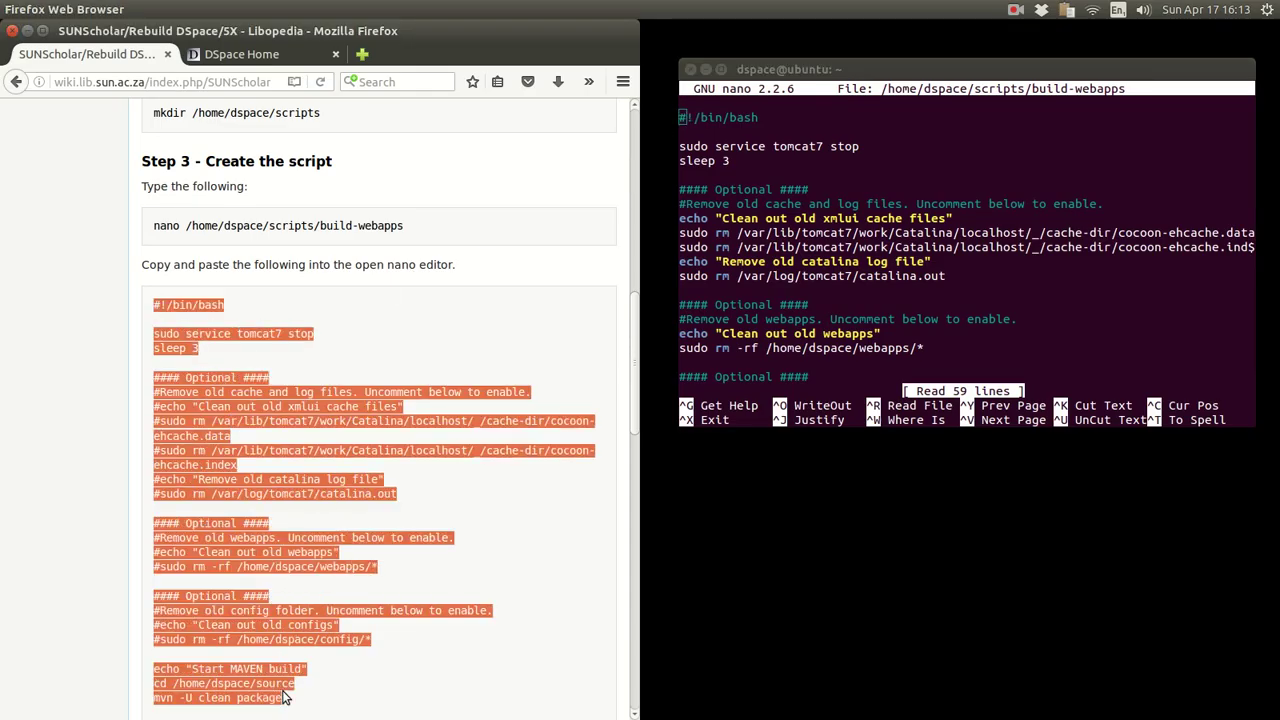
{"action": "scroll", "coordinate": [285, 685], "scroll_direction": "down", "scroll_amount": 3}
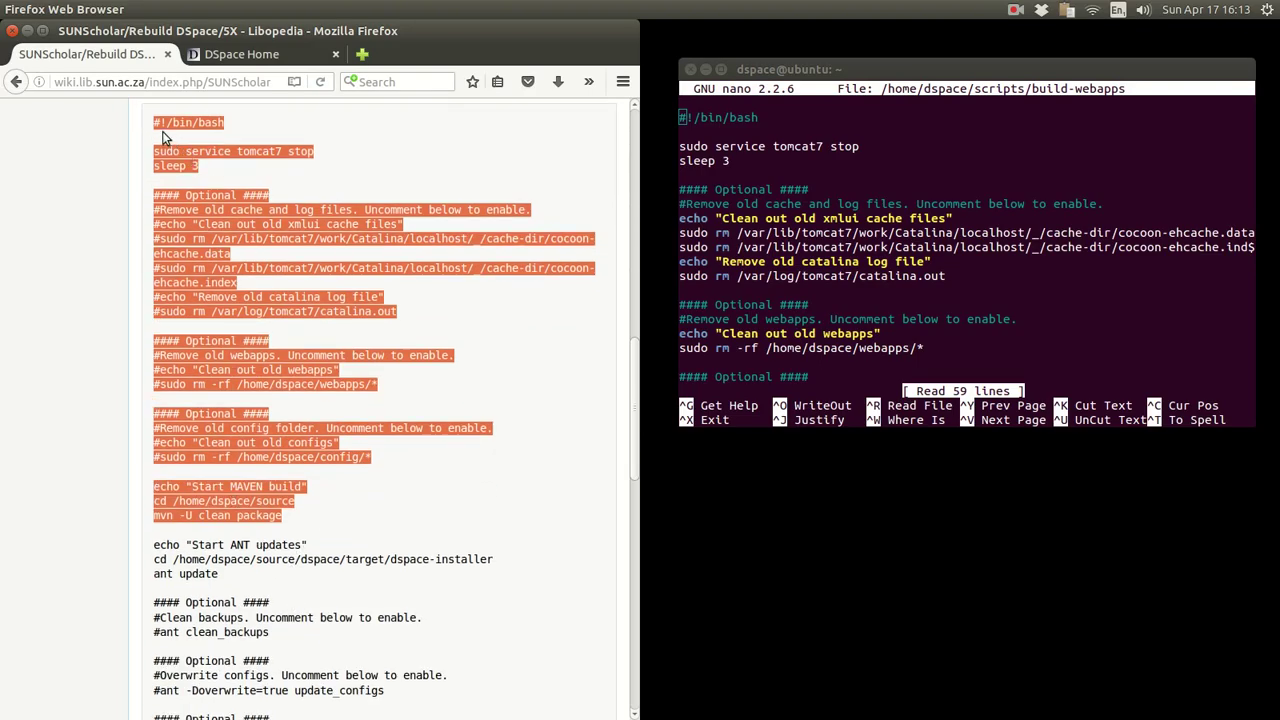
{"action": "left_click", "coordinate": [165, 137]}
- Copy the wiki script from #!/bin/bash downward and scroll through build-webapps in nano
{"action": "left_click_drag", "start_coordinate": [160, 128], "coordinate": [309, 552]}
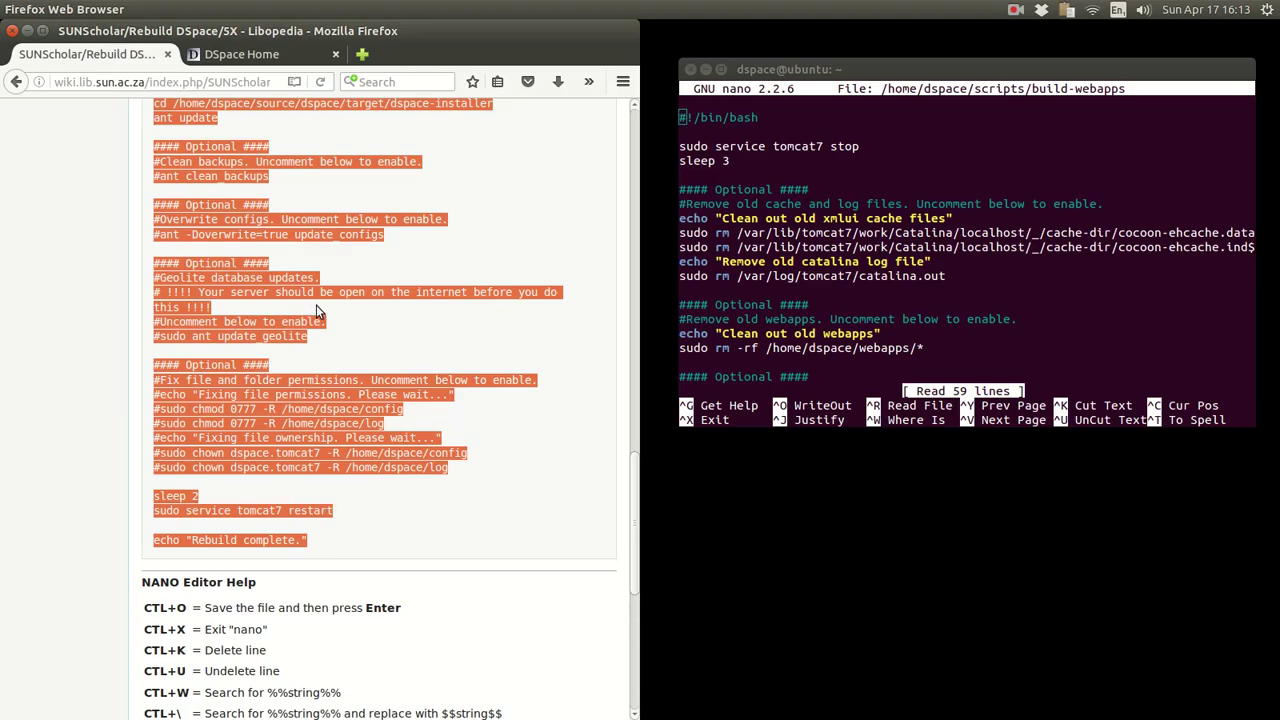
{"action": "right_click", "coordinate": [192, 201]}
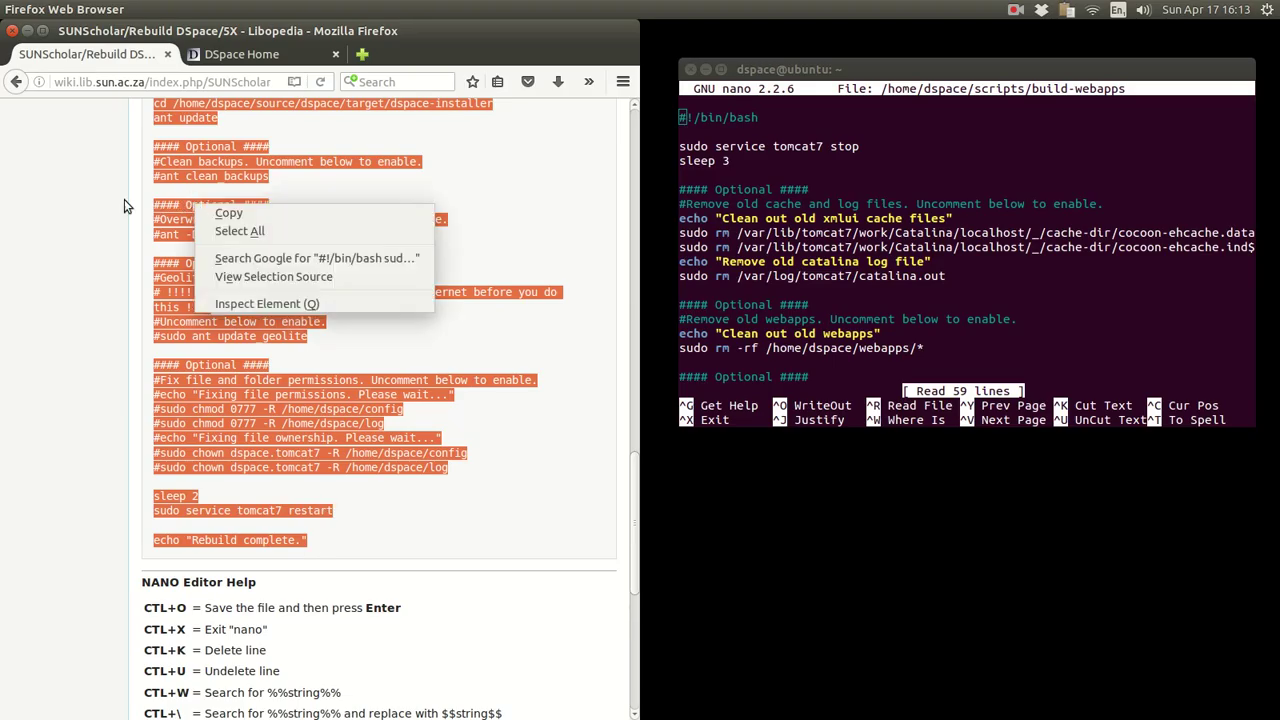
{"action": "left_click", "coordinate": [390, 206]}
{"action": "left_click", "coordinate": [878, 290]}
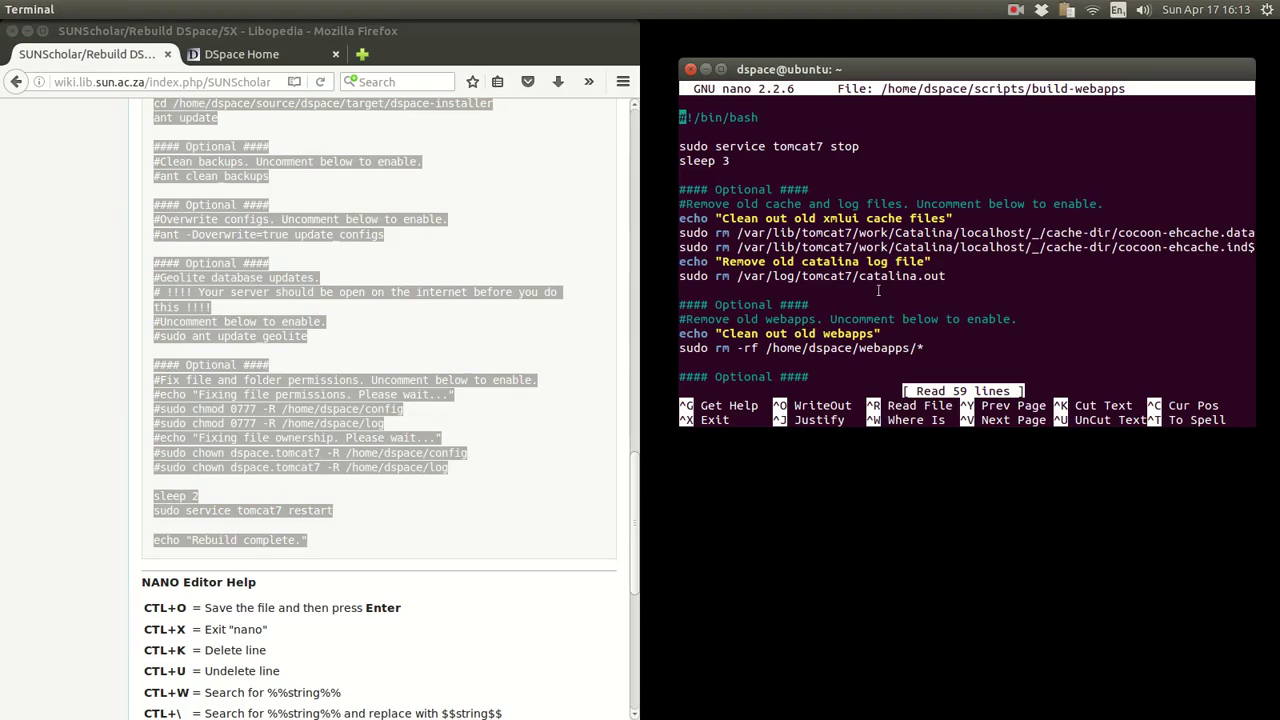
{"action": "key", "text": "Down"}
{"action": "key", "text": "Down"}
{"action": "key", "text": "Down"}
{"action": "key", "text": "Down"}
{"action": "key", "text": "Down"}
{"action": "key", "text": "Down"}
{"action": "key", "text": "Down"}
{"action": "key", "text": "Down"}
{"action": "key", "text": "Down"}
{"action": "key", "text": "Down"}
{"action": "key", "text": "Down"}
{"action": "key", "text": "Down"}
{"action": "key", "text": "Down"}
{"action": "key", "text": "Down"}
{"action": "key", "text": "Down"}
{"action": "key", "text": "Down"}
{"action": "key", "text": "Down"}
{"action": "key", "text": "Down"}
{"action": "key", "text": "Down"}
{"action": "key", "text": "Down"}
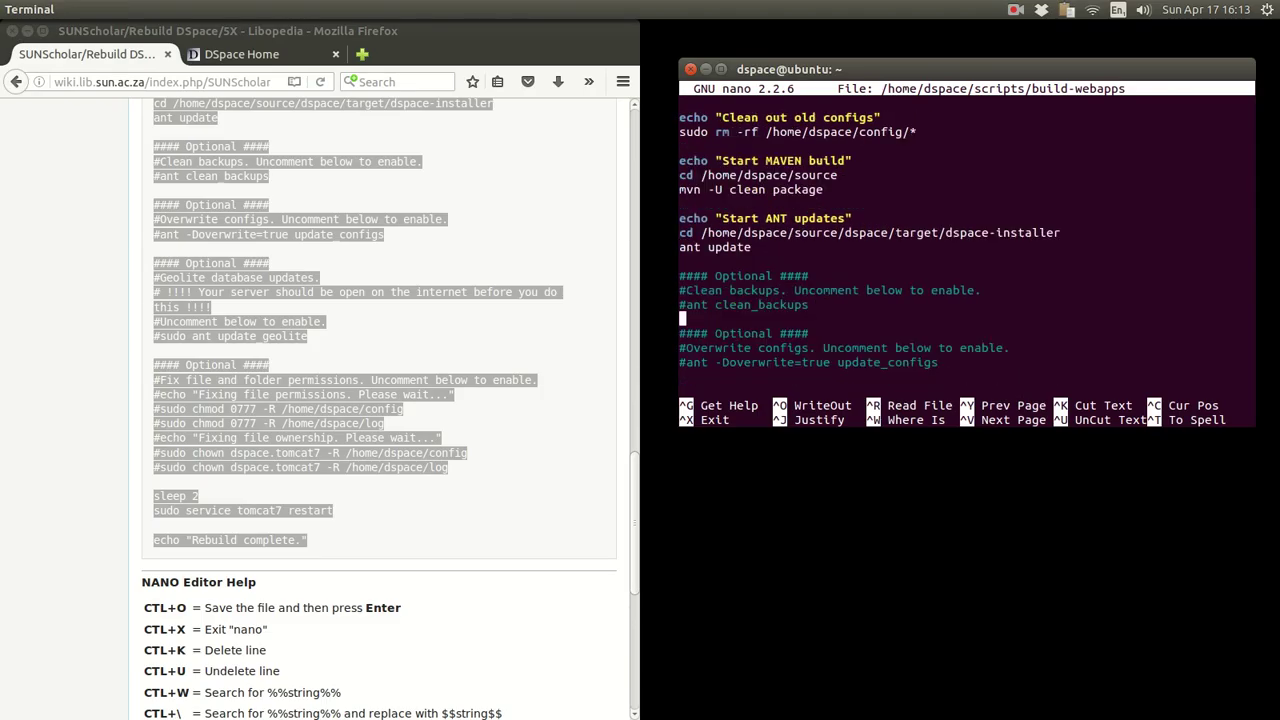
{"action": "key", "text": "Up"}
{"action": "key", "text": "Up"}
{"action": "key", "text": "Up"}
{"action": "key", "text": "Up"}
{"action": "key", "text": "Up"}
{"action": "key", "text": "Up"}
{"action": "key", "text": "Up"}
{"action": "key", "text": "Up"}
{"action": "key", "text": "Up"}
{"action": "key", "text": "Up"}
{"action": "key", "text": "Up"}
{"action": "key", "text": "Up"}
{"action": "key", "text": "Up"}
{"action": "key", "text": "Up"}
{"action": "key", "text": "Up"}
{"action": "key", "text": "Up"}
{"action": "key", "text": "Up"}
{"action": "key", "text": "Up"}
{"action": "key", "text": "Up"}
{"action": "key", "text": "Up"}
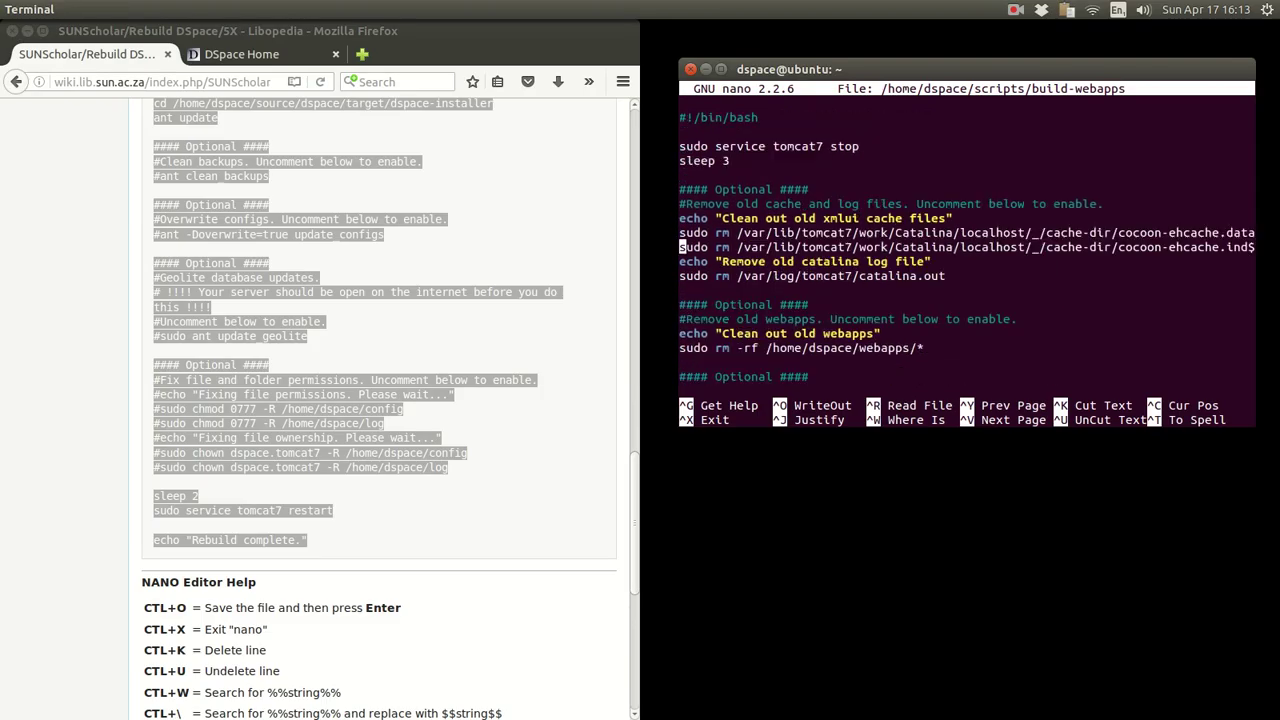
{"action": "left_click", "coordinate": [487, 428]}
{"action": "scroll", "coordinate": [487, 428], "scroll_direction": "down", "scroll_amount": 7}
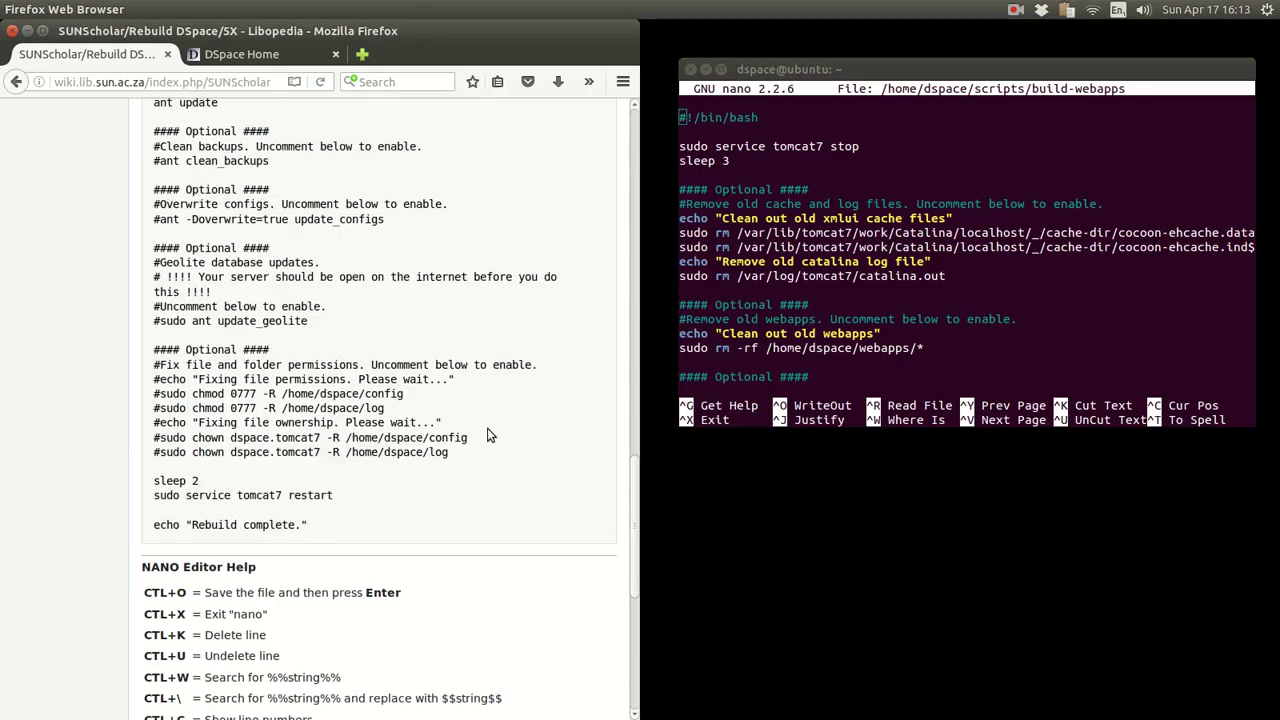
{"action": "scroll", "coordinate": [487, 430], "scroll_direction": "up", "scroll_amount": 20}
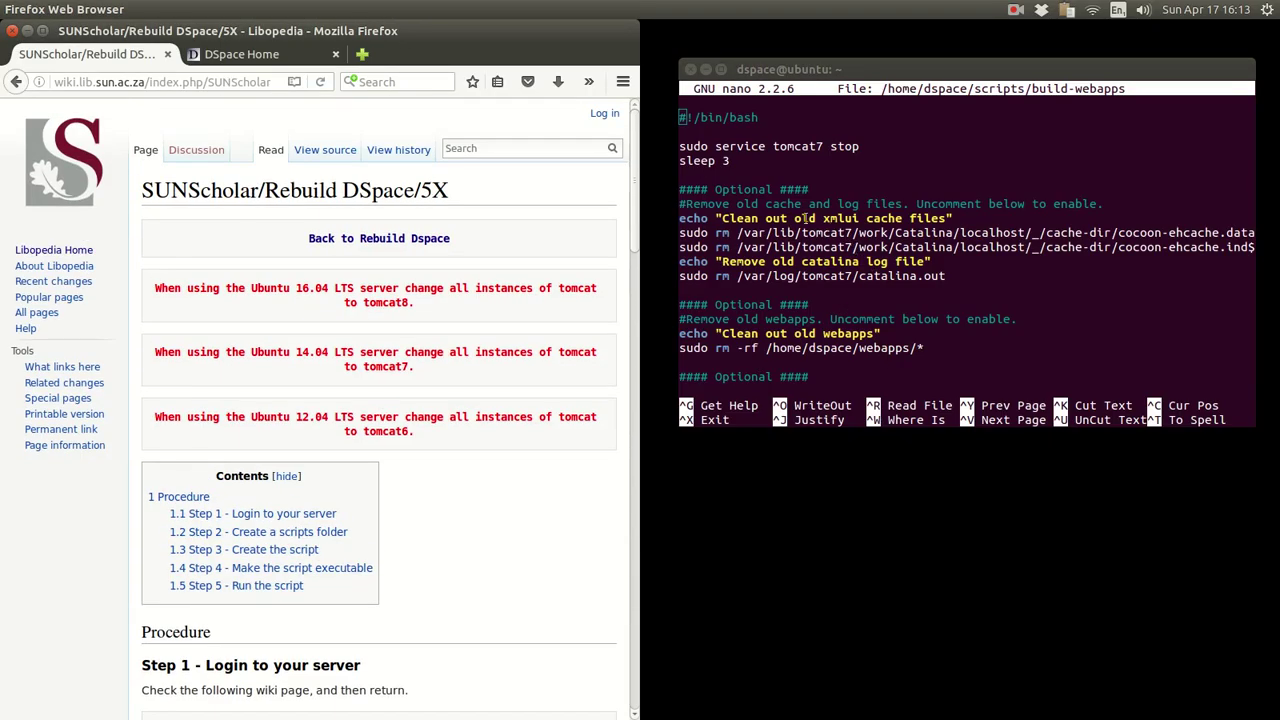
{"action": "left_click_drag", "start_coordinate": [737, 203], "coordinate": [903, 204]}
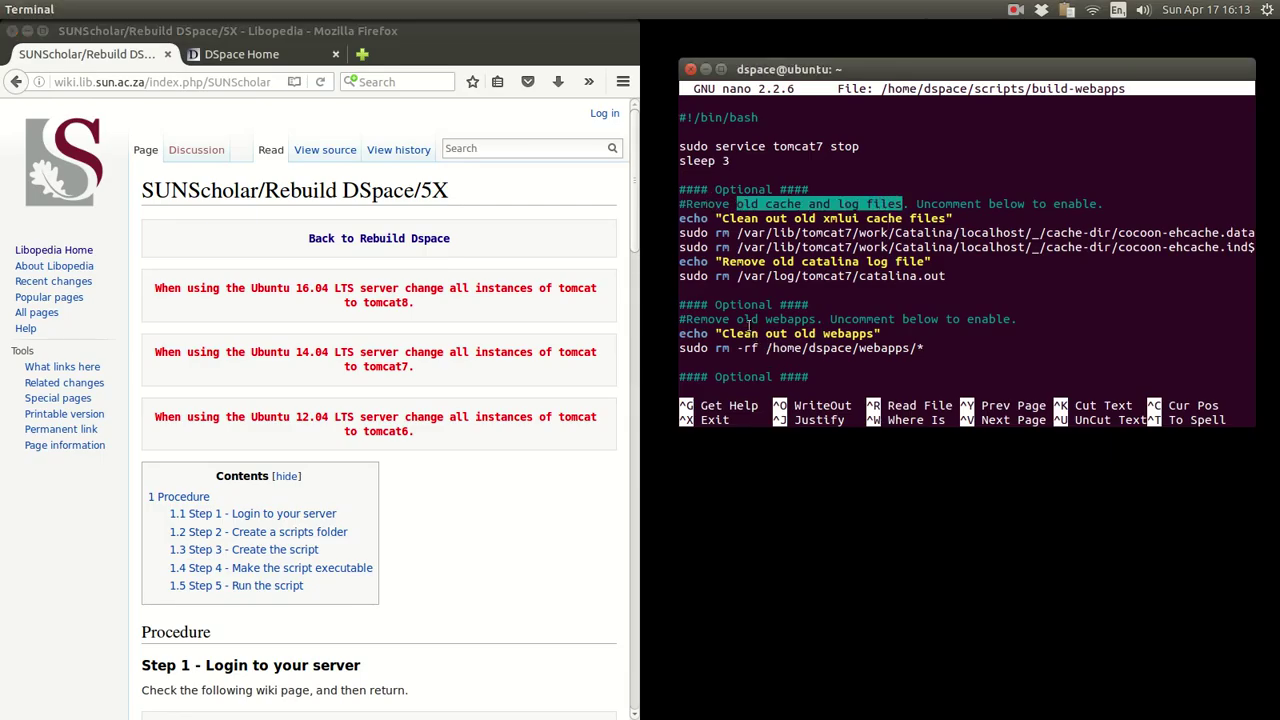
{"action": "left_click_drag", "start_coordinate": [737, 319], "coordinate": [816, 319]}
{"action": "key", "text": "Down"}
{"action": "key", "text": "Down"}
{"action": "key", "text": "Down"}
{"action": "key", "text": "Down"}
{"action": "key", "text": "Down"}
{"action": "key", "text": "Down"}
{"action": "key", "text": "Down"}
{"action": "key", "text": "Down"}
{"action": "key", "text": "Down"}
{"action": "key", "text": "Down"}
{"action": "key", "text": "Down"}
{"action": "key", "text": "Down"}
{"action": "key", "text": "Down"}
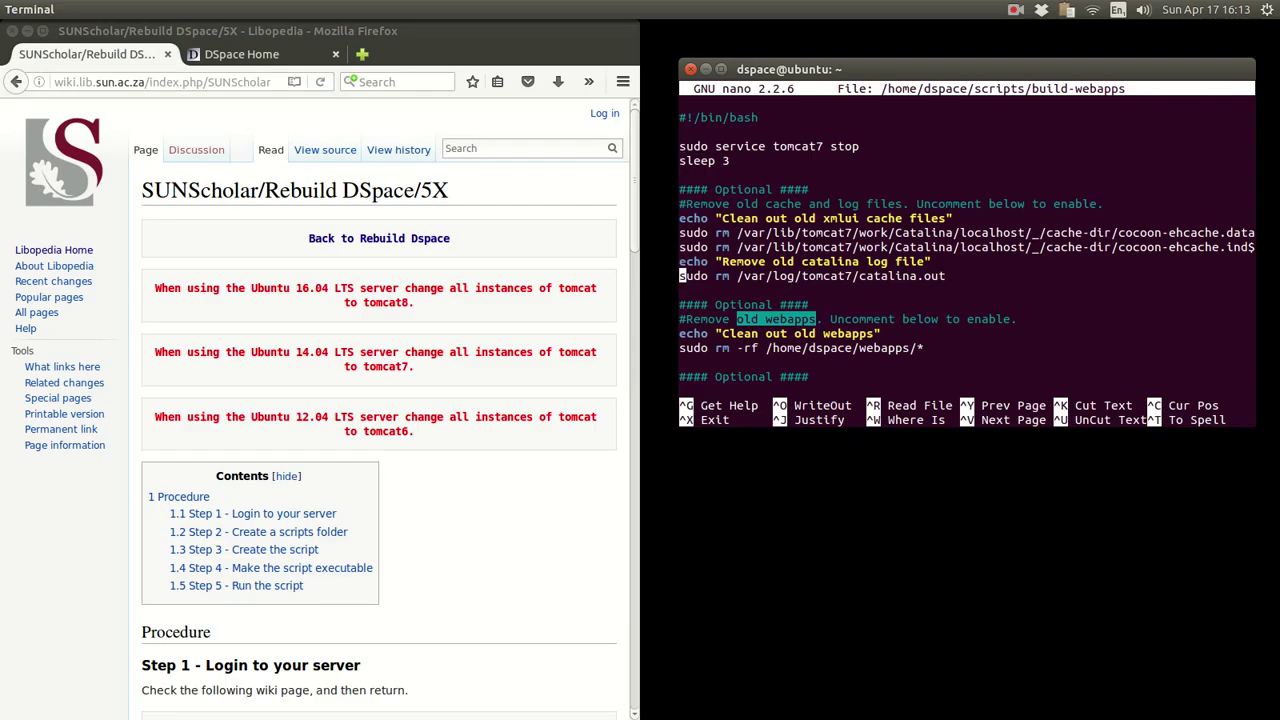
{"action": "key", "text": "Down"}
{"action": "key", "text": "Down"}
{"action": "key", "text": "Down"}
{"action": "key", "text": "Down"}
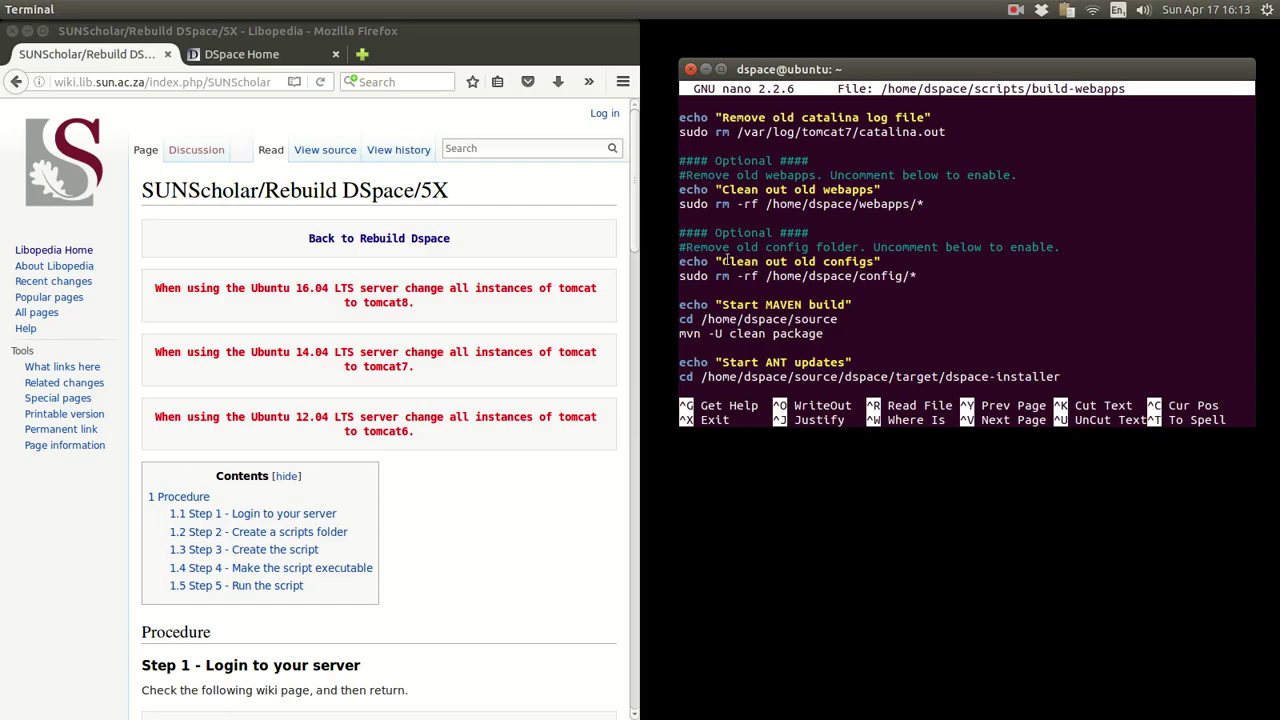
{"action": "left_click_drag", "start_coordinate": [733, 246], "coordinate": [858, 246]}
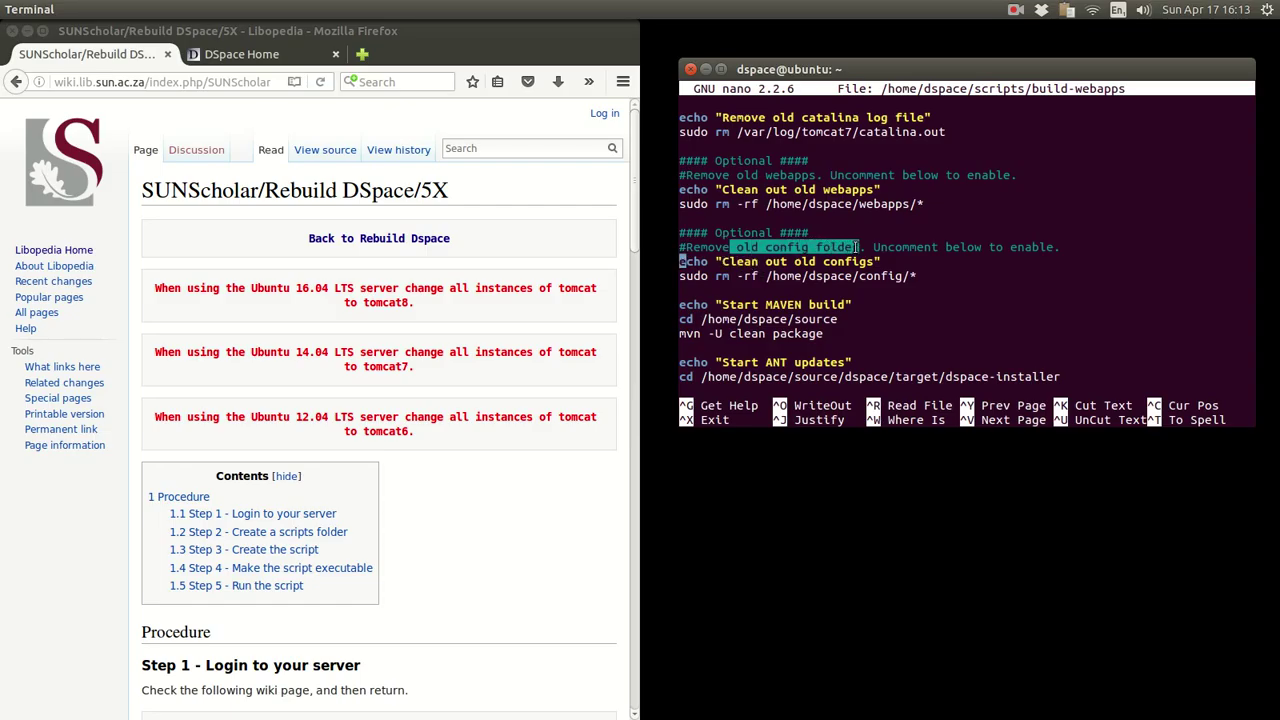
{"action": "key", "text": "Down"}
{"action": "key", "text": "Down"}
{"action": "key", "text": "Up"}
{"action": "key", "text": "Up"}
{"action": "key", "text": "Up"}
{"action": "key", "text": "Up"}
{"action": "key", "text": "Up"}
{"action": "key", "text": "Up"}
{"action": "key", "text": "Up"}
{"action": "key", "text": "Up"}
{"action": "key", "text": "Up"}
{"action": "key", "text": "Up"}
{"action": "key", "text": "Up"}
{"action": "key", "text": "Up"}
{"action": "key", "text": "Up"}
{"action": "key", "text": "Up"}
{"action": "key", "text": "Up"}
{"action": "key", "text": "Up"}
{"action": "key", "text": "Up"}
{"action": "key", "text": "Up"}
{"action": "key", "text": "Up"}
{"action": "key", "text": "Up"}
{"action": "key", "text": "Up"}
{"action": "key", "text": "Up"}
{"action": "scroll", "coordinate": [414, 411], "scroll_direction": "down", "scroll_amount": 8}
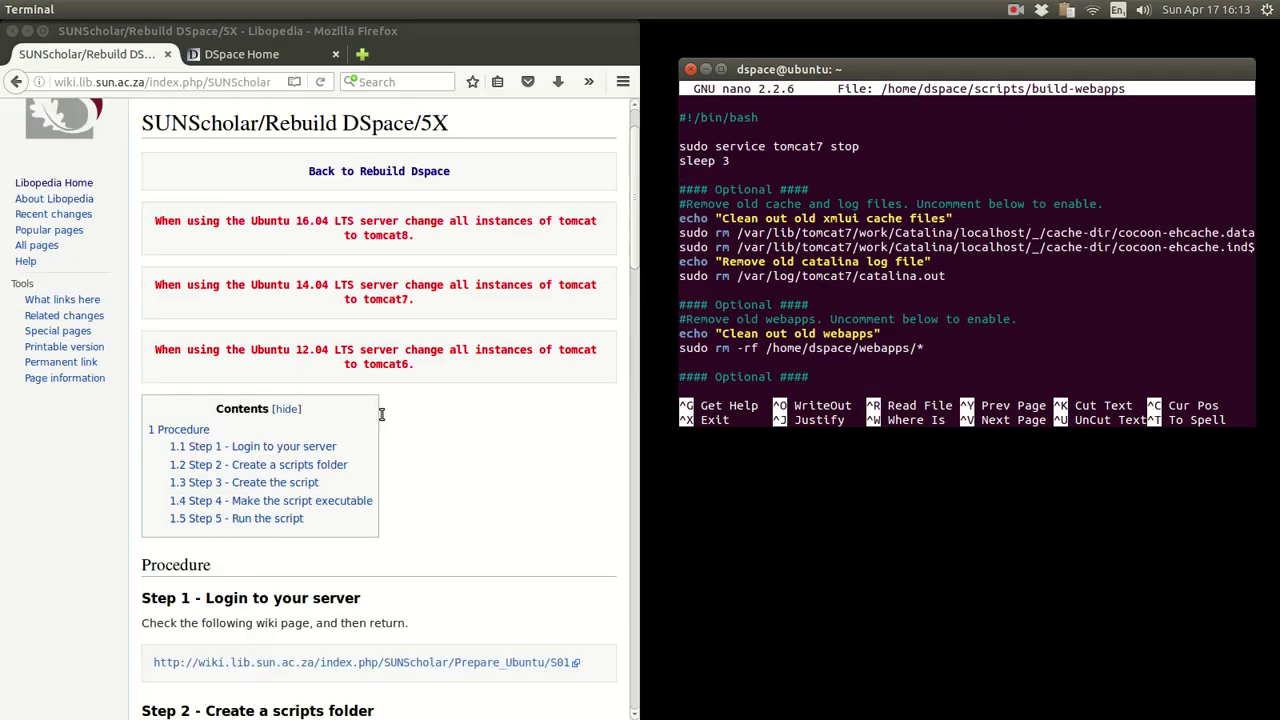
{"action": "scroll", "coordinate": [381, 414], "scroll_direction": "down", "scroll_amount": 6}
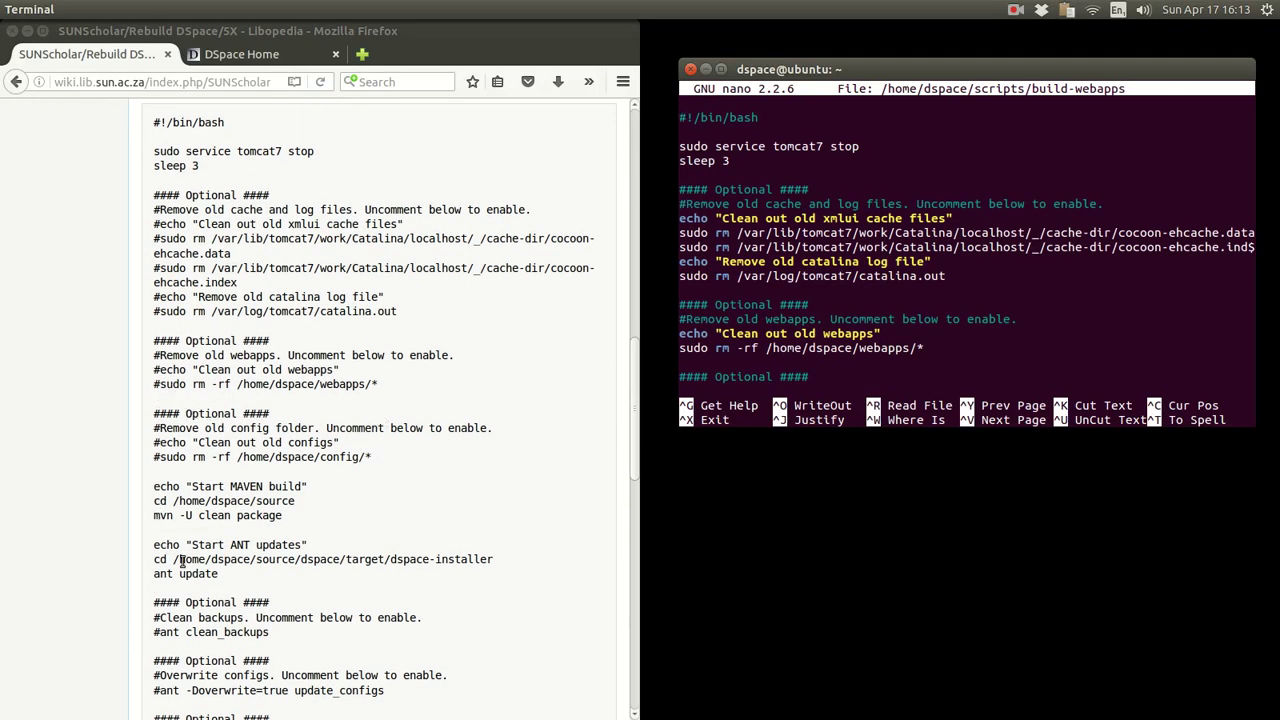
{"action": "key", "text": "Down"}
{"action": "key", "text": "Down"}
{"action": "key", "text": "Down"}
{"action": "key", "text": "Down"}
{"action": "key", "text": "Down"}
{"action": "key", "text": "Down"}
{"action": "key", "text": "Down"}
{"action": "key", "text": "Down"}
{"action": "key", "text": "Down"}
{"action": "key", "text": "Down"}
{"action": "key", "text": "Down"}
{"action": "key", "text": "Down"}
{"action": "key", "text": "Down"}
{"action": "key", "text": "Down"}
{"action": "key", "text": "Down"}
{"action": "key", "text": "Down"}
{"action": "key", "text": "Down"}
{"action": "key", "text": "Down"}
{"action": "key", "text": "Down"}
{"action": "key", "text": "Down"}
{"action": "key", "text": "Down"}
{"action": "key", "text": "Down"}
{"action": "key", "text": "Down"}
{"action": "key", "text": "Down"}
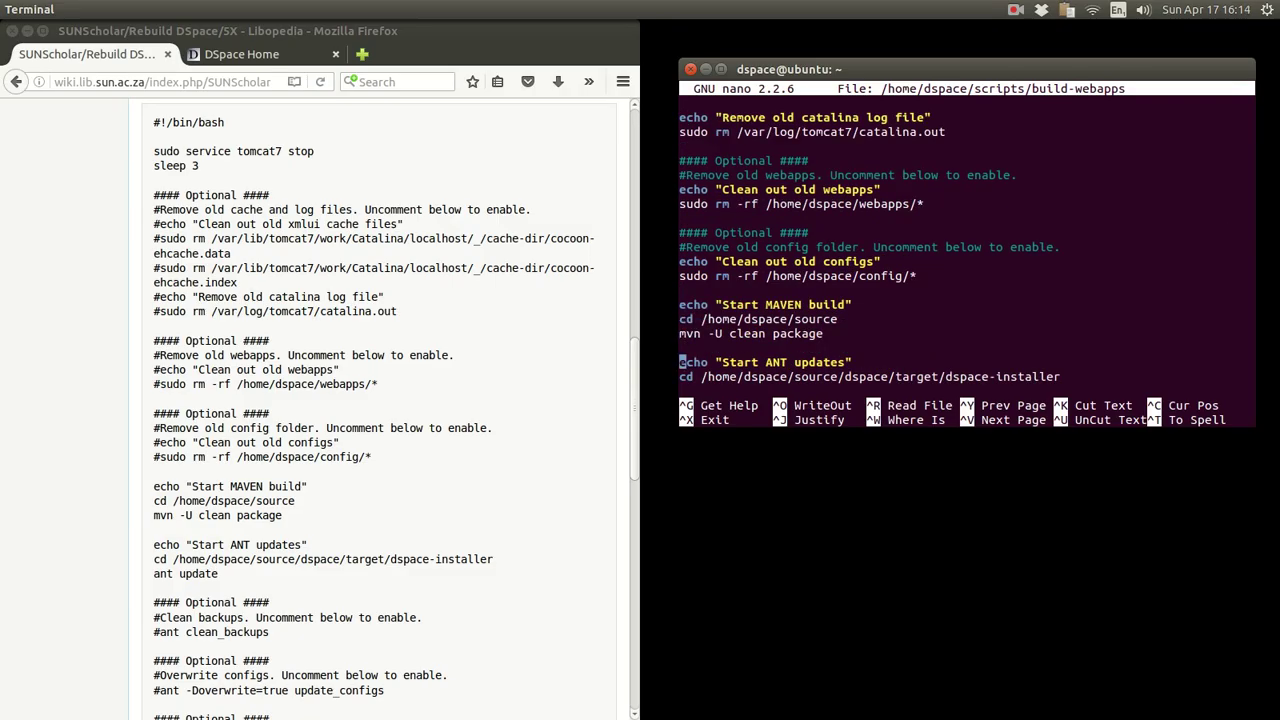
{"action": "key", "text": "Down"}
{"action": "key", "text": "Down"}
{"action": "key", "text": "Down"}
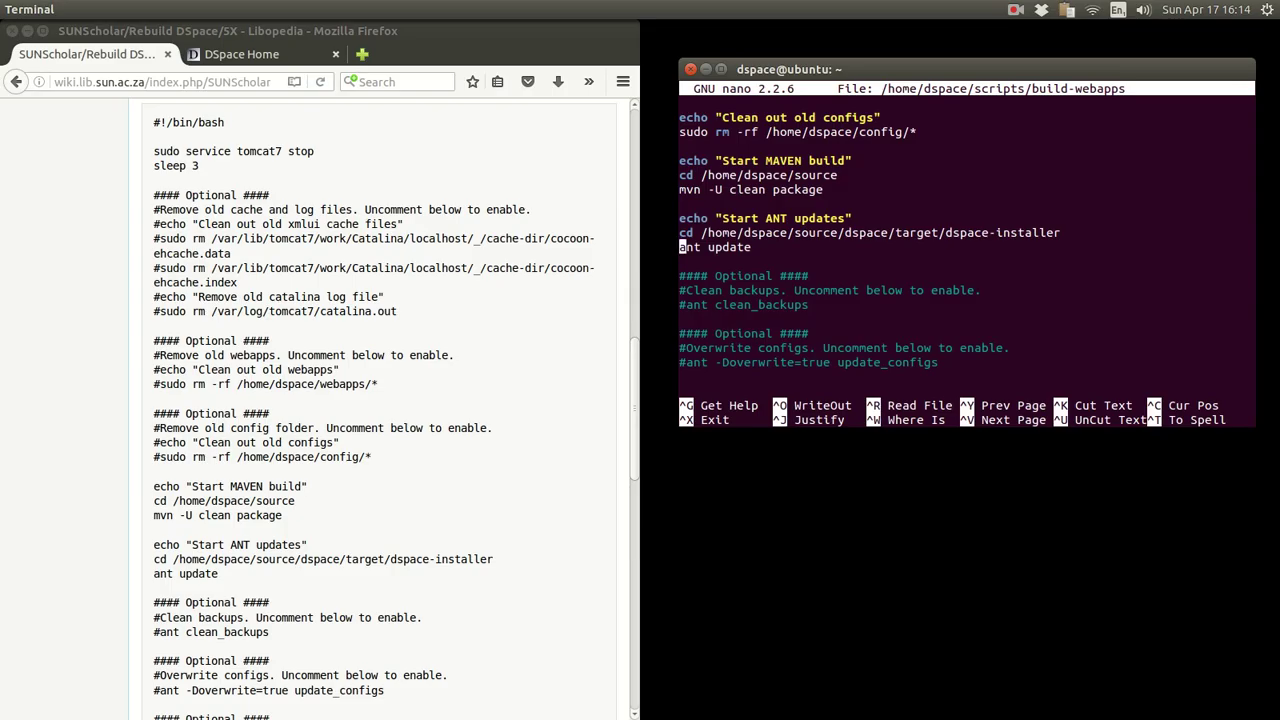
{"action": "key", "text": "Up"}
{"action": "key", "text": "Up"}
{"action": "key", "text": "Up"}
{"action": "key", "text": "Up"}
{"action": "key", "text": "Up"}
{"action": "key", "text": "Up"}
{"action": "key", "text": "Up"}
{"action": "key", "text": "Up"}
{"action": "key", "text": "Up"}
{"action": "key", "text": "Up"}
{"action": "key", "text": "Up"}
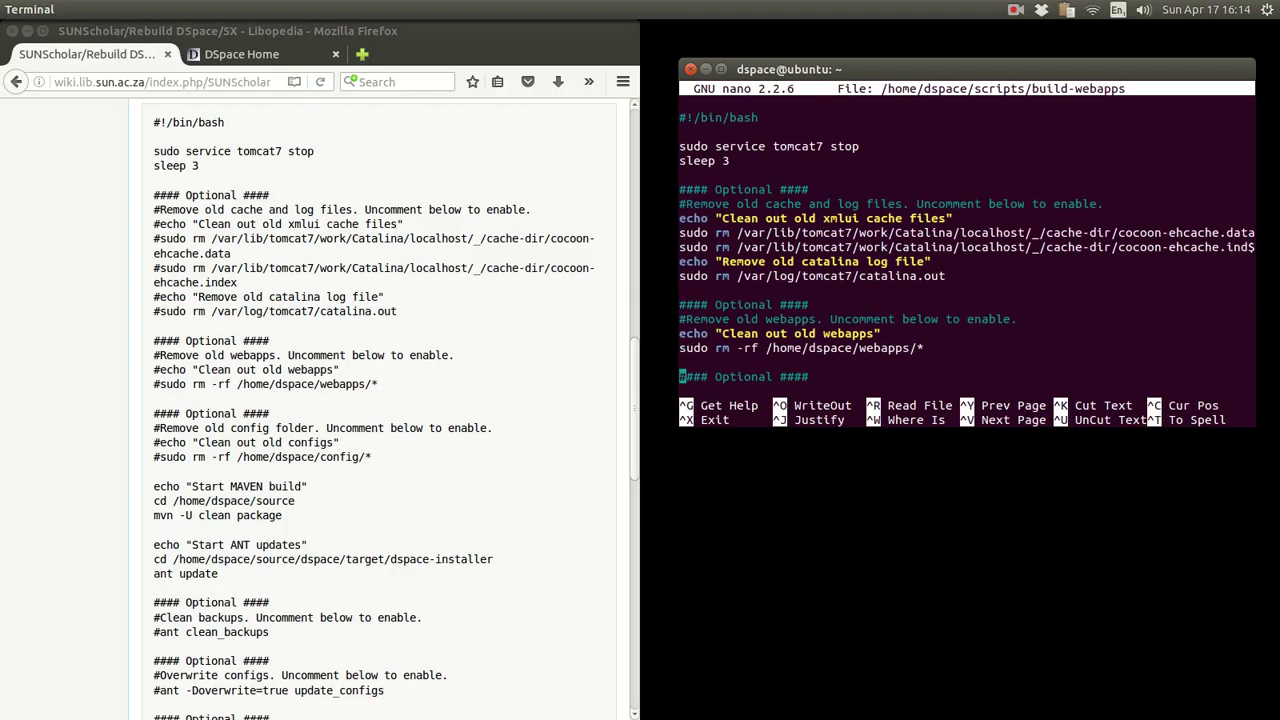
{"action": "key", "text": "Down"}
{"action": "key", "text": "Down"}
{"action": "key", "text": "Down"}
{"action": "key", "text": "Down"}
{"action": "key", "text": "Down"}
{"action": "key", "text": "Down"}
{"action": "key", "text": "Down"}
{"action": "key", "text": "Down"}
{"action": "key", "text": "Down"}
{"action": "key", "text": "Down"}
{"action": "key", "text": "Down"}
{"action": "key", "text": "Down"}
{"action": "key", "text": "Down"}
{"action": "key", "text": "Down"}
{"action": "key", "text": "Down"}
{"action": "key", "text": "Down"}
{"action": "key", "text": "Down"}
{"action": "key", "text": "Down"}
{"action": "key", "text": "Down"}
{"action": "key", "text": "Down"}
{"action": "key", "text": "Up"}
{"action": "key", "text": "Up"}
{"action": "key", "text": "Up"}
{"action": "key", "text": "Up"}
{"action": "key", "text": "Up"}
{"action": "key", "text": "Up"}
{"action": "key", "text": "Up"}
{"action": "key", "text": "Up"}
{"action": "key", "text": "Up"}
{"action": "key", "text": "Up"}
{"action": "key", "text": "Up"}
{"action": "key", "text": "Up"}
{"action": "key", "text": "Up"}
{"action": "key", "text": "Up"}
{"action": "key", "text": "Up"}
{"action": "key", "text": "Up"}
{"action": "key", "text": "Up"}
{"action": "key", "text": "Up"}
{"action": "key", "text": "Up"}
{"action": "key", "text": "Up"}
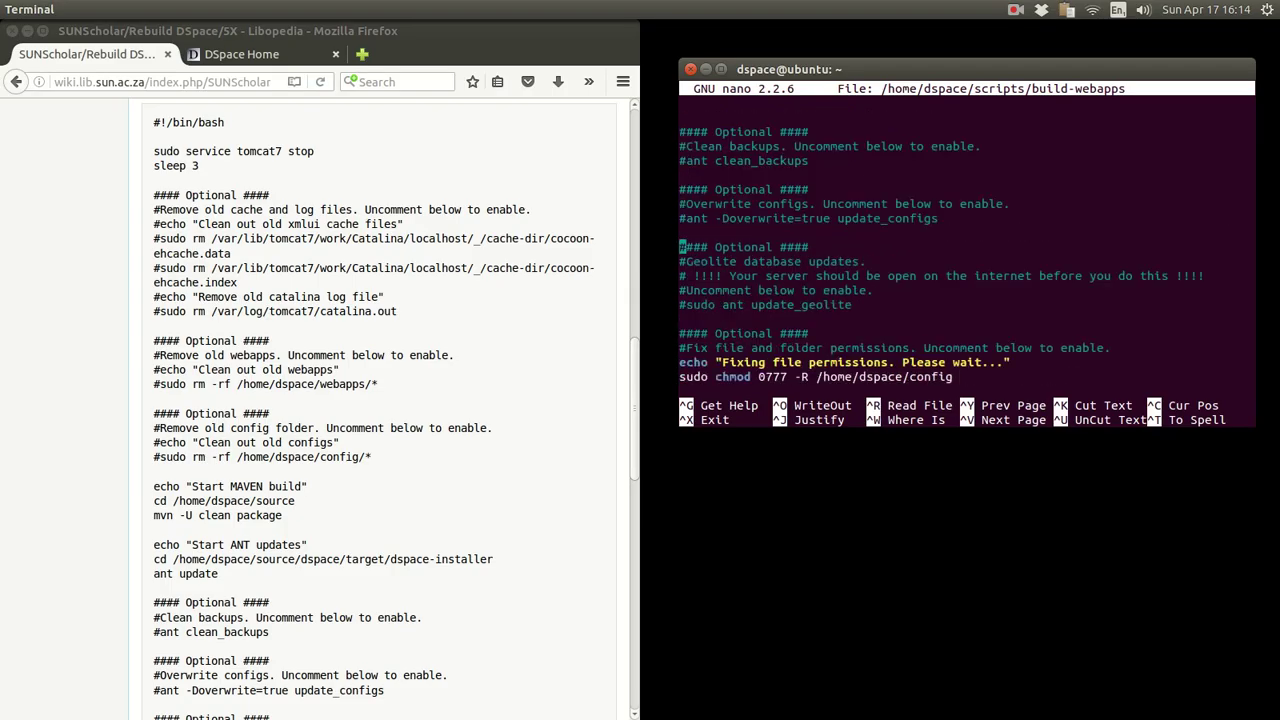
{"action": "key", "text": "Up"}
{"action": "key", "text": "Up"}
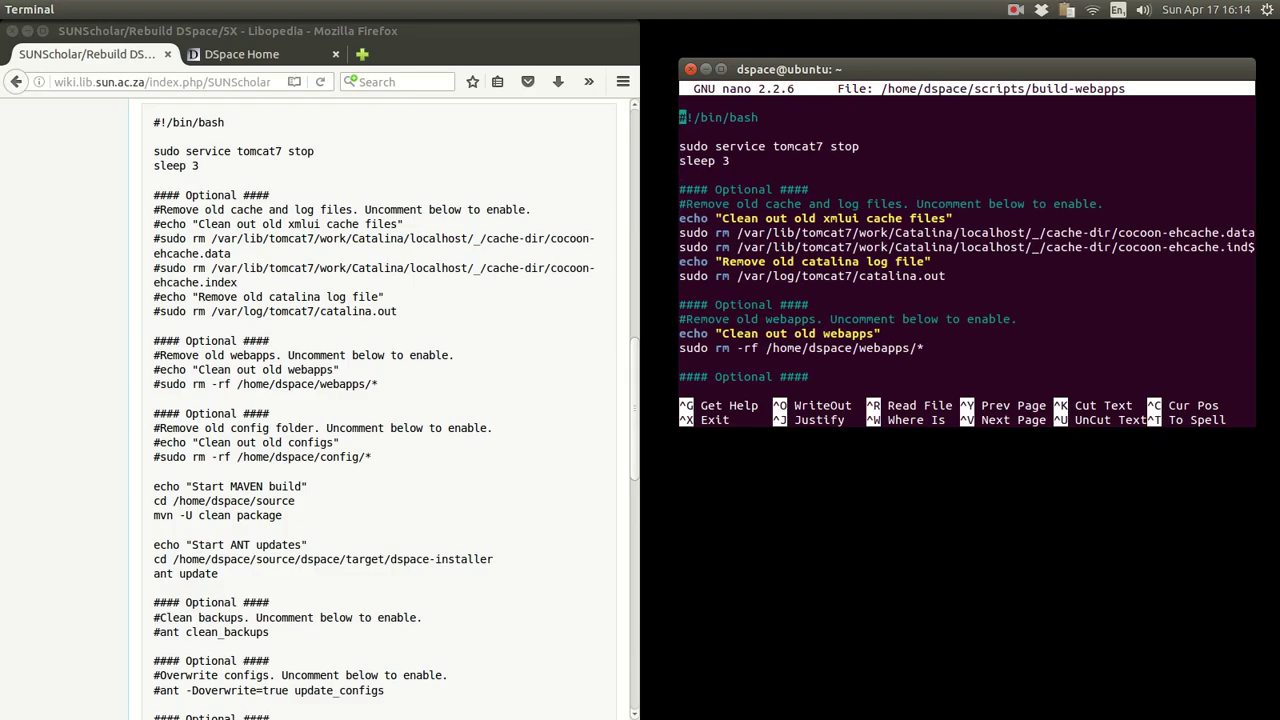
{"action": "key", "text": "Down"}
{"action": "key", "text": "Down"}
{"action": "key", "text": "Down"}
{"action": "key", "text": "Down"}
{"action": "key", "text": "Down"}
{"action": "key", "text": "Down"}
{"action": "key", "text": "Down"}
{"action": "key", "text": "Down"}
{"action": "key", "text": "Down"}
{"action": "key", "text": "Down"}
{"action": "key", "text": "Down"}
{"action": "key", "text": "Down"}
{"action": "key", "text": "Down"}
{"action": "key", "text": "Down"}
{"action": "key", "text": "Down"}
{"action": "key", "text": "Down"}
{"action": "key", "text": "Down"}
{"action": "key", "text": "Down"}
{"action": "key", "text": "Down"}
{"action": "key", "text": "Down"}
{"action": "key", "text": "Down"}
{"action": "key", "text": "Down"}
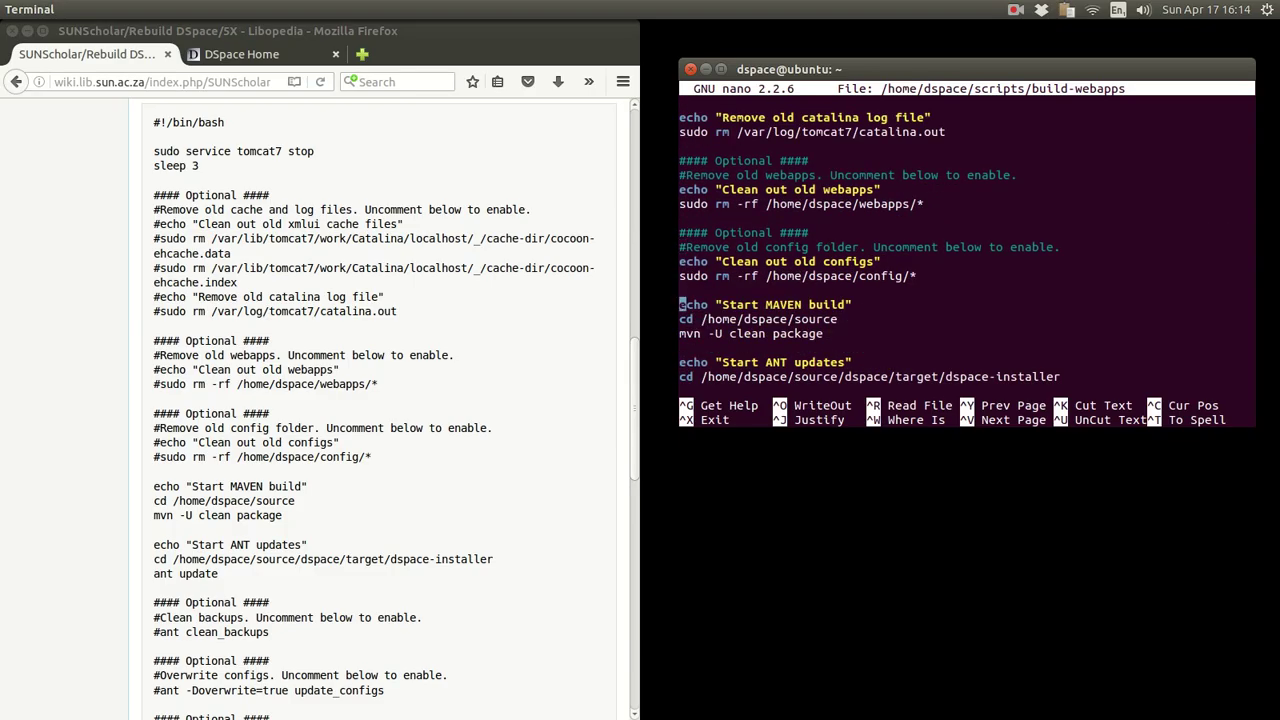
{"action": "key", "text": "Down"}
{"action": "key", "text": "Down"}
{"action": "left_click_drag", "start_coordinate": [822, 333], "coordinate": [680, 337]}
{"action": "key", "text": "Down"}
{"action": "key", "text": "Down"}
{"action": "key", "text": "Down"}
{"action": "key", "text": "Down"}
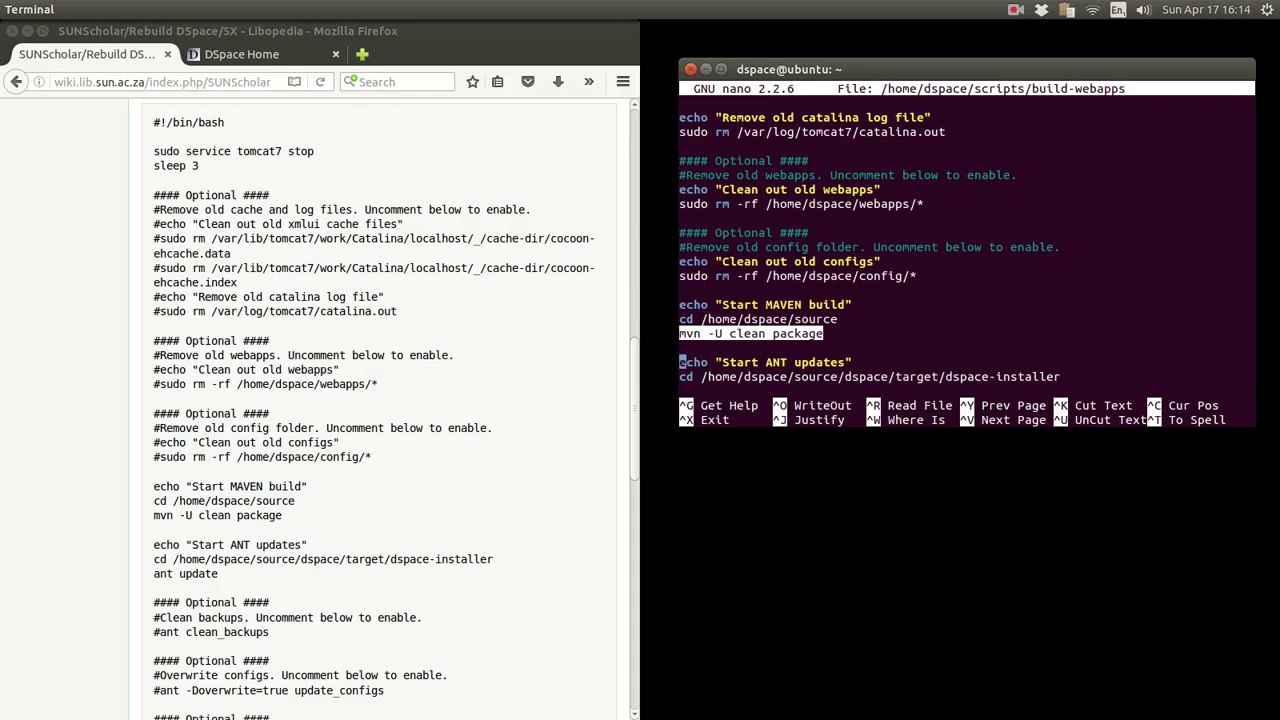
{"action": "left_click_drag", "start_coordinate": [772, 259], "coordinate": [680, 248]}
{"action": "key", "text": "Down"}
{"action": "key", "text": "Down"}
{"action": "key", "text": "Down"}
{"action": "key", "text": "Down"}
{"action": "key", "text": "Down"}
{"action": "key", "text": "Down"}
{"action": "key", "text": "Down"}
{"action": "key", "text": "Down"}
{"action": "key", "text": "Down"}
{"action": "key", "text": "Down"}
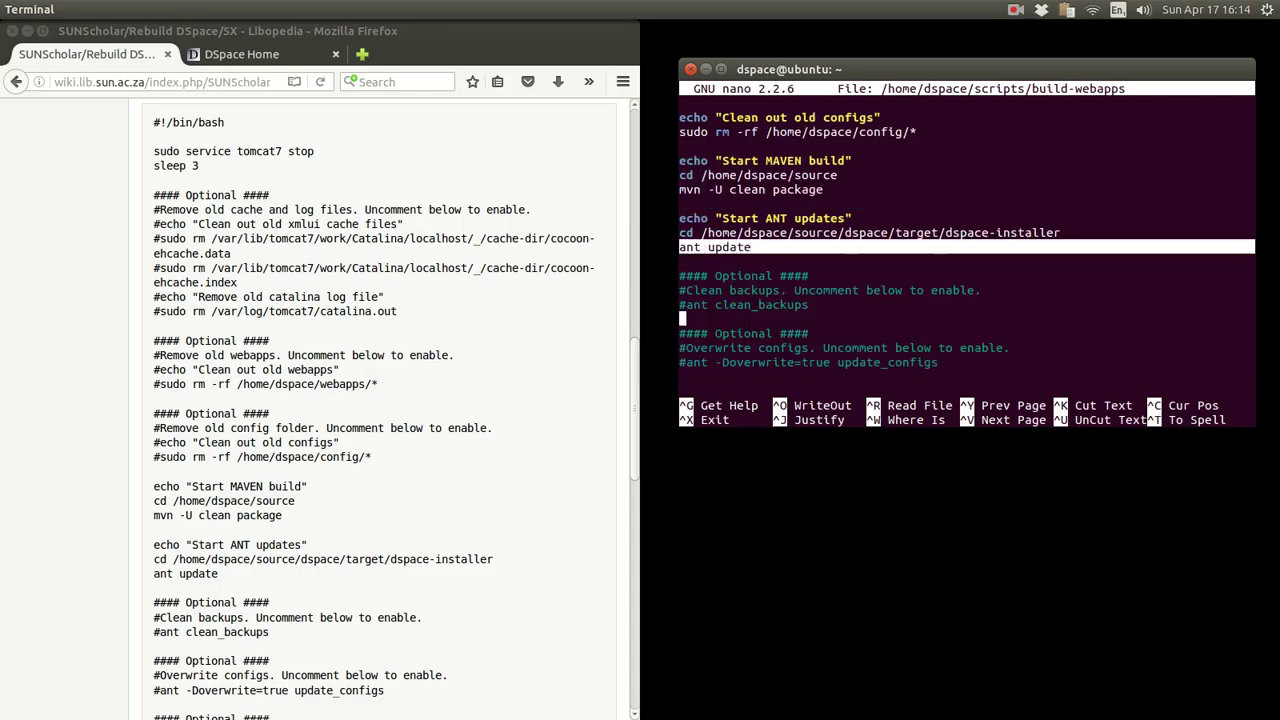
{"action": "key", "text": "Down"}
{"action": "key", "text": "Down"}
{"action": "key", "text": "Down"}
{"action": "key", "text": "Down"}
{"action": "key", "text": "Down"}
{"action": "key", "text": "Down"}
{"action": "key", "text": "Down"}
{"action": "key", "text": "Down"}
{"action": "key", "text": "Down"}
{"action": "key", "text": "Down"}
{"action": "key", "text": "Down"}
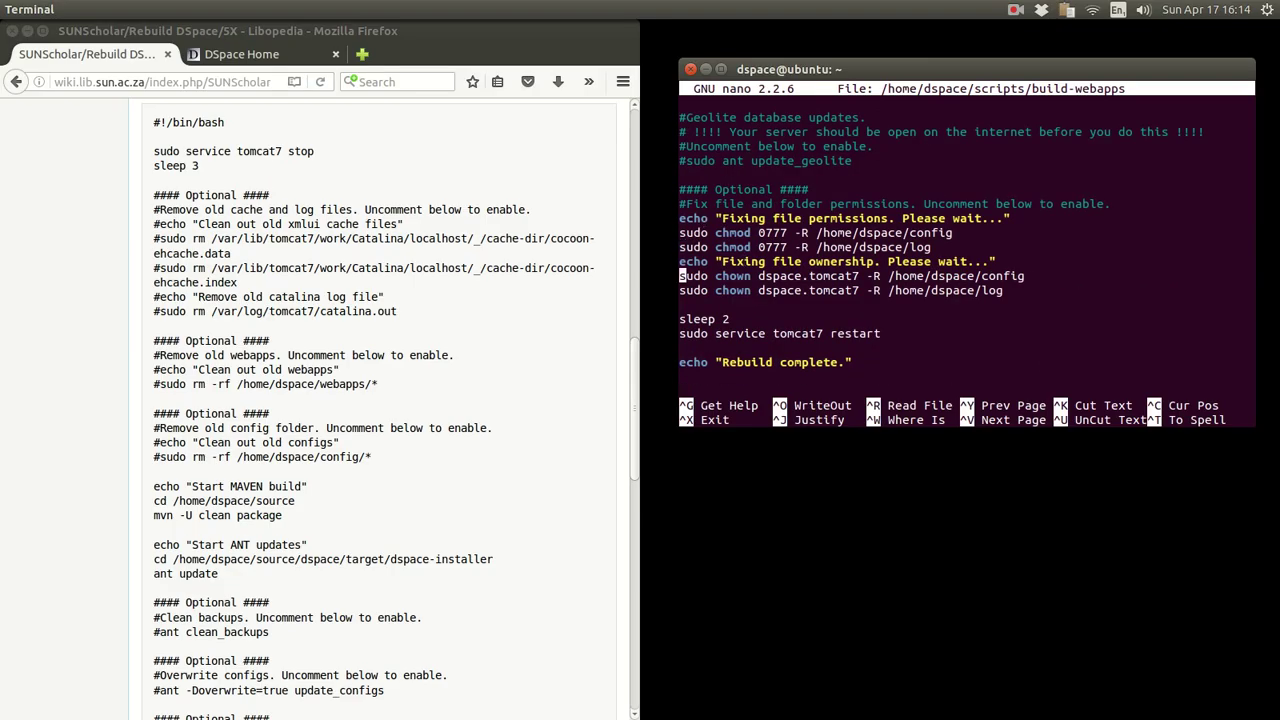
{"action": "key", "text": "Down"}
{"action": "key", "text": "Down"}
{"action": "key", "text": "Down"}
{"action": "left_click_drag", "start_coordinate": [880, 334], "coordinate": [679, 334]}
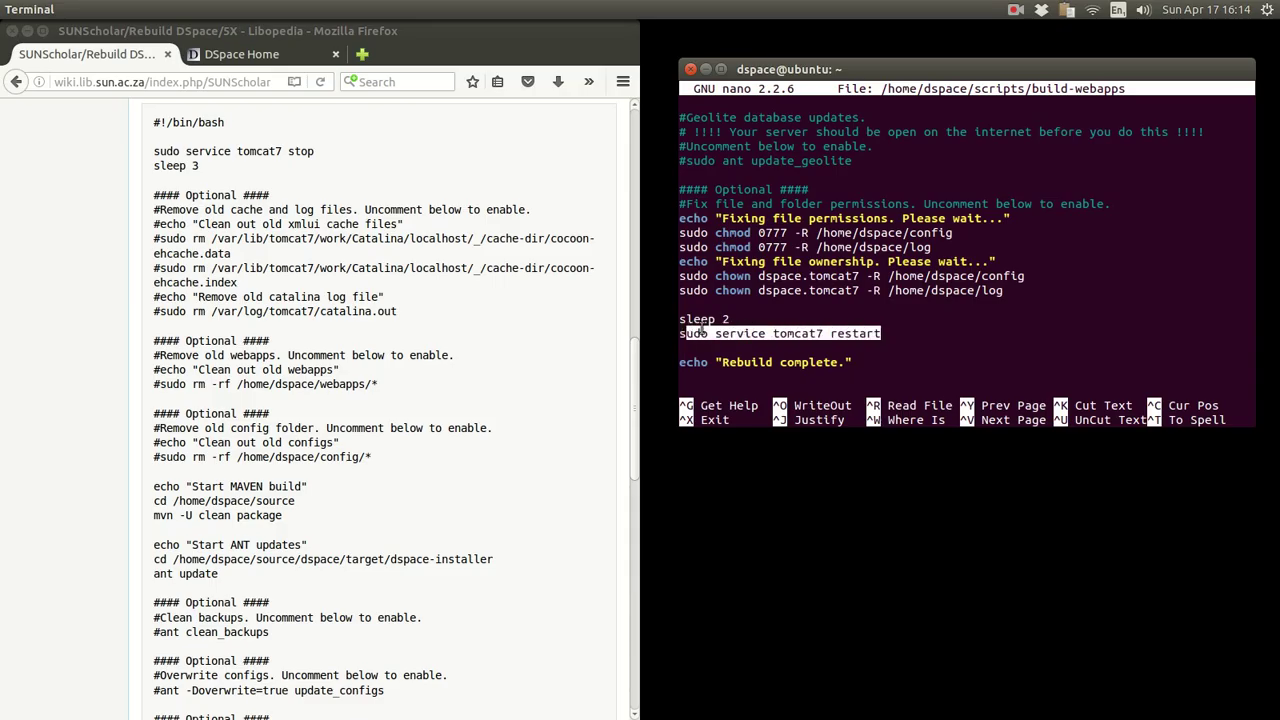
{"action": "scroll", "coordinate": [897, 276], "scroll_direction": "up", "scroll_amount": 7}
{"action": "scroll", "coordinate": [897, 276], "scroll_direction": "up", "scroll_amount": 10}
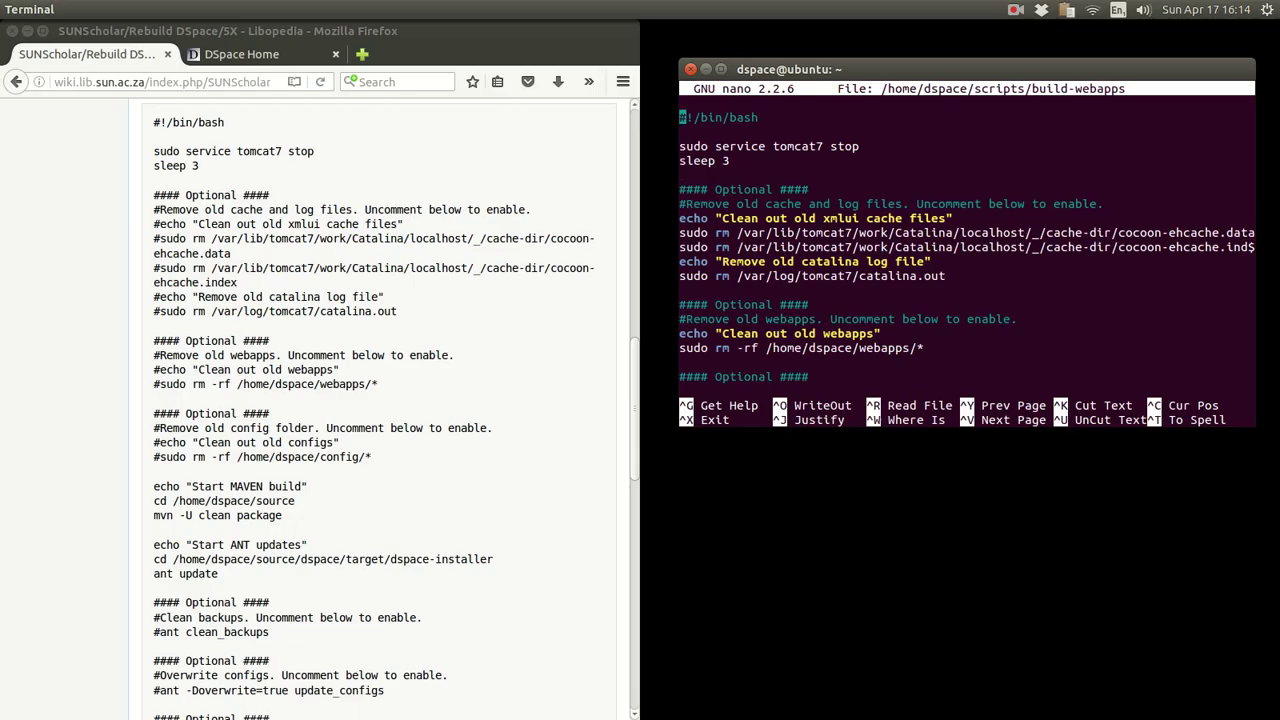
{"action": "scroll", "coordinate": [897, 276], "scroll_direction": "down", "scroll_amount": 10}
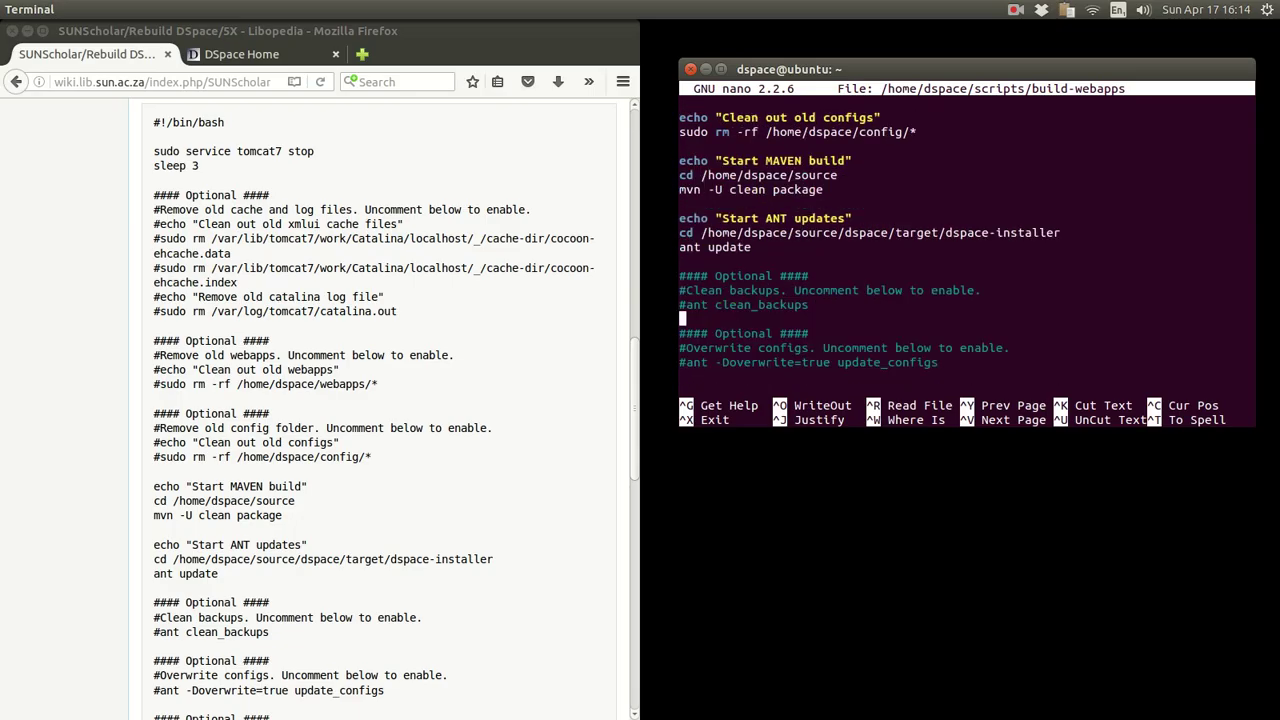
{"action": "scroll", "coordinate": [897, 276], "scroll_direction": "down", "scroll_amount": 5}
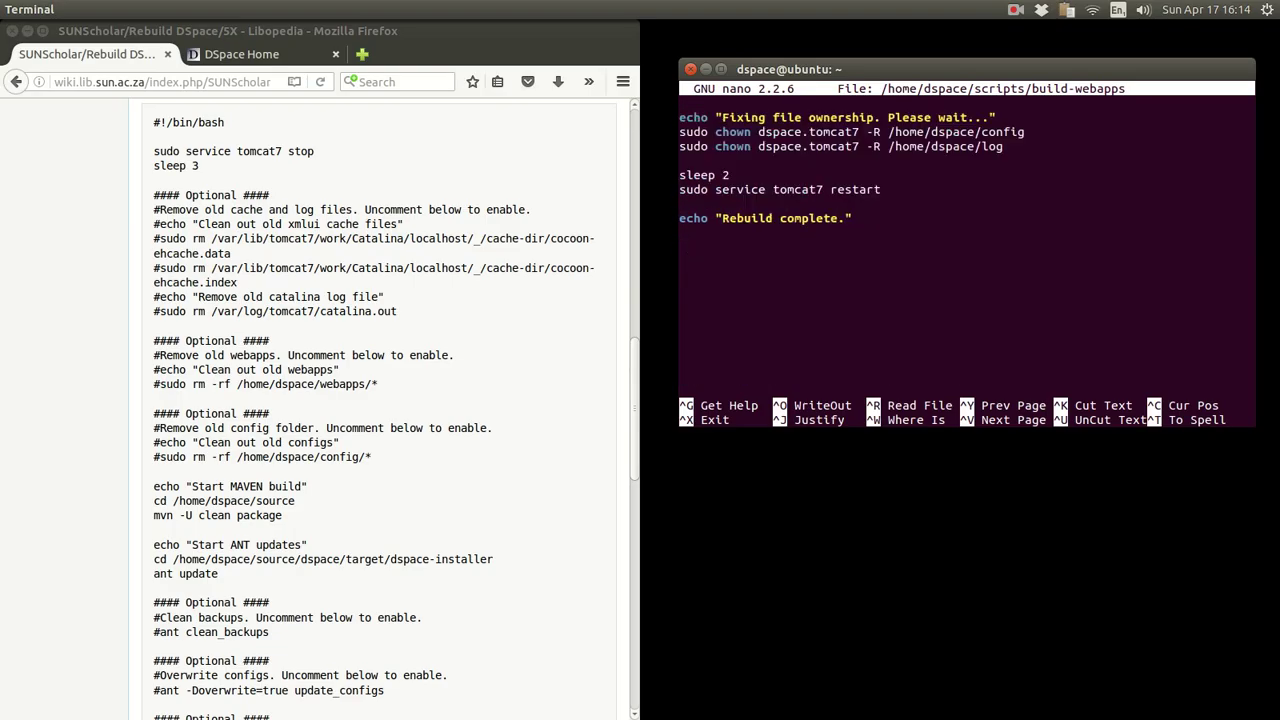
{"action": "key", "text": "Up"}
{"action": "key", "text": "Up"}
- Make a trivial edit to build-webapps, save it under the same name and exit nano
{"action": "key", "text": "End"}
{"action": "key", "text": "Delete"}
{"action": "key", "text": "ctrl+o"}
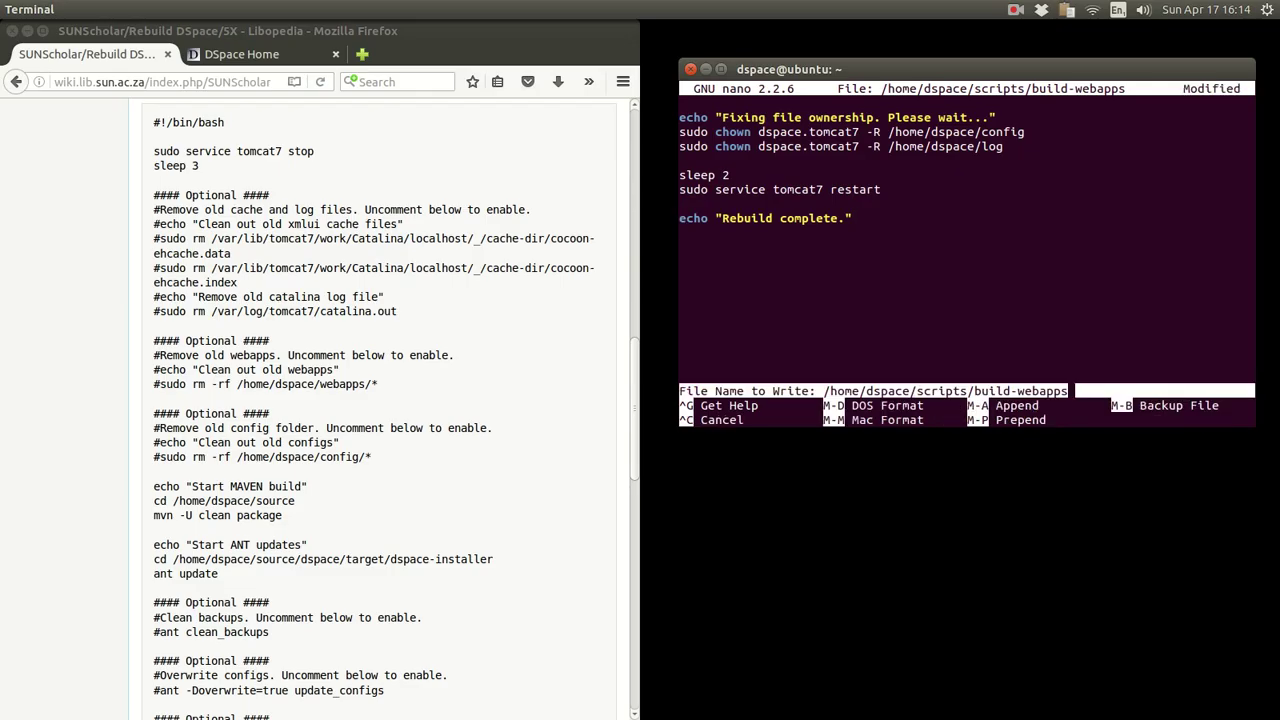
{"action": "key", "text": "Return"}
{"action": "key", "text": "ctrl+x"}
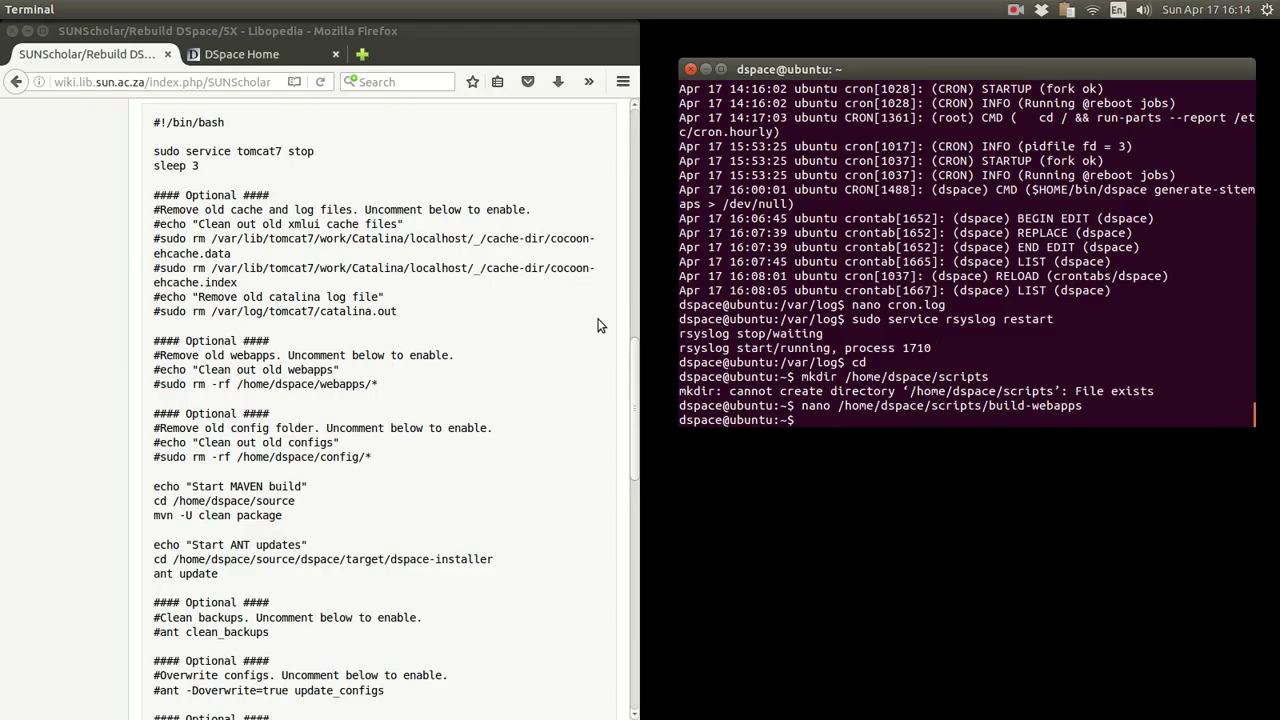
- Scroll the wiki to Steps 4 and 5 and review the commands and config-file warning
{"action": "scroll", "coordinate": [510, 370], "scroll_direction": "down", "scroll_amount": 10}
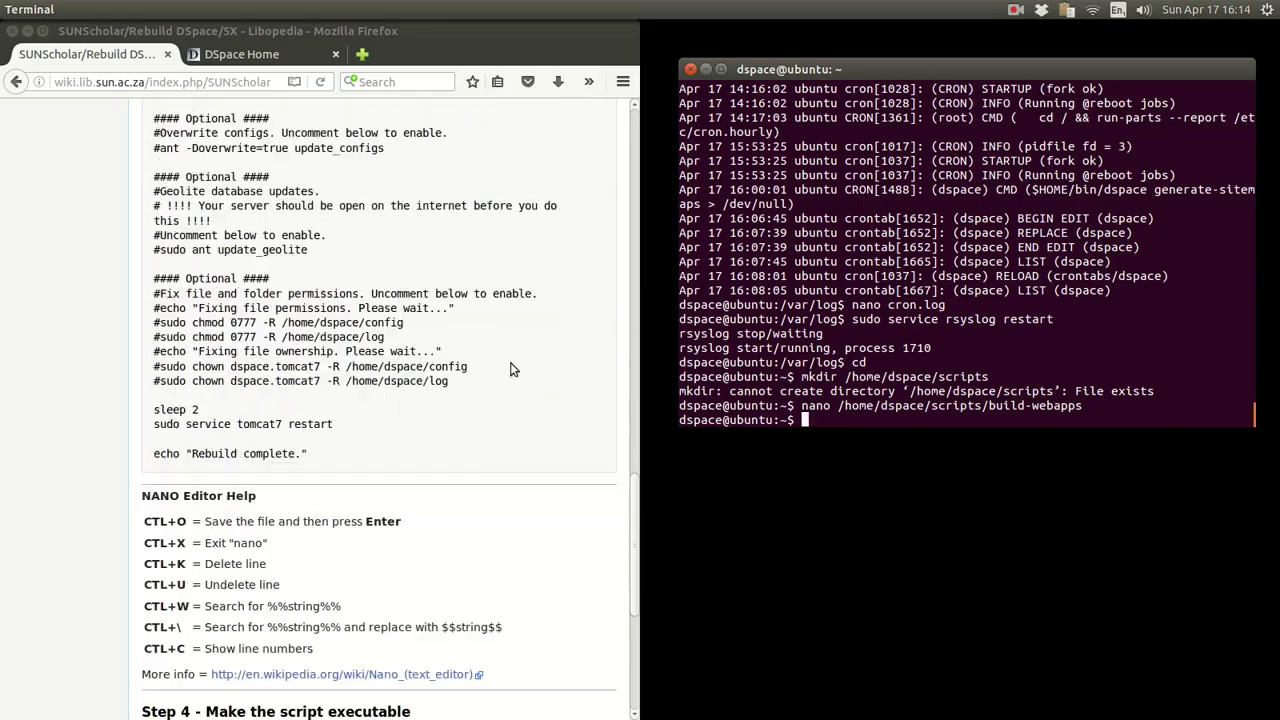
{"action": "scroll", "coordinate": [510, 370], "scroll_direction": "down", "scroll_amount": 2}
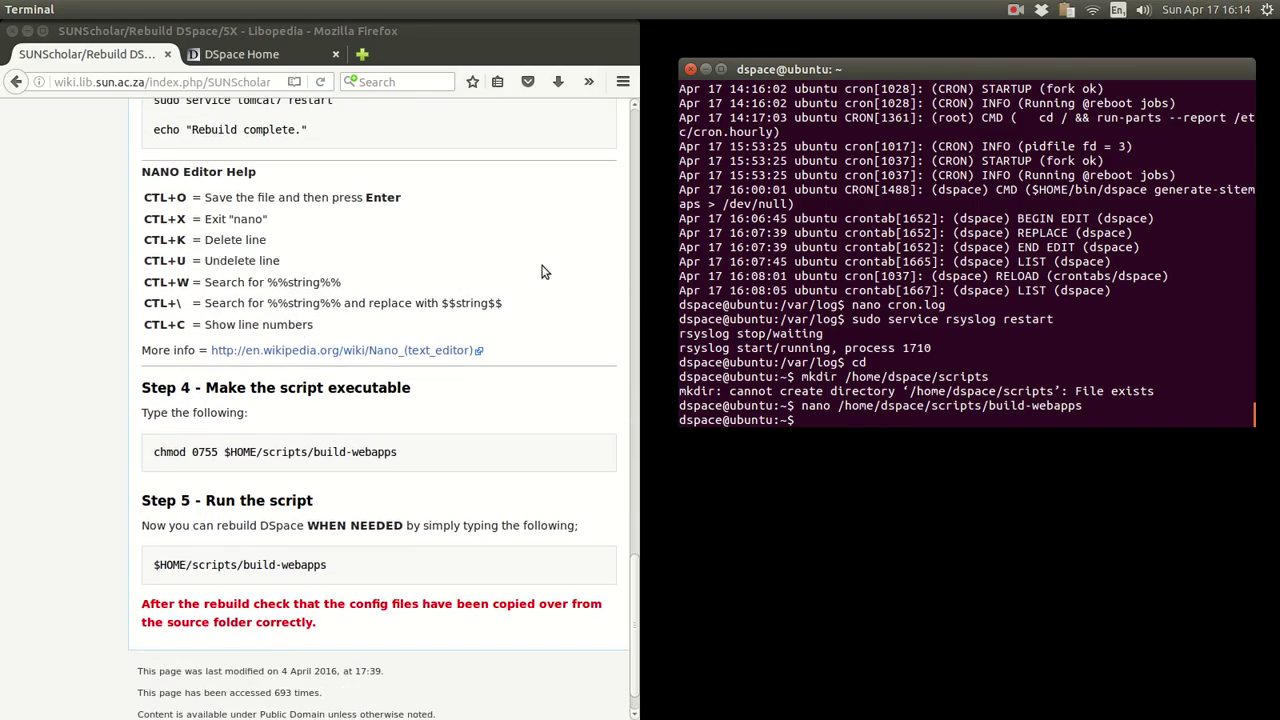
{"action": "scroll", "coordinate": [545, 272], "scroll_direction": "down", "scroll_amount": 1}
{"action": "left_click_drag", "start_coordinate": [399, 407], "coordinate": [137, 407]}
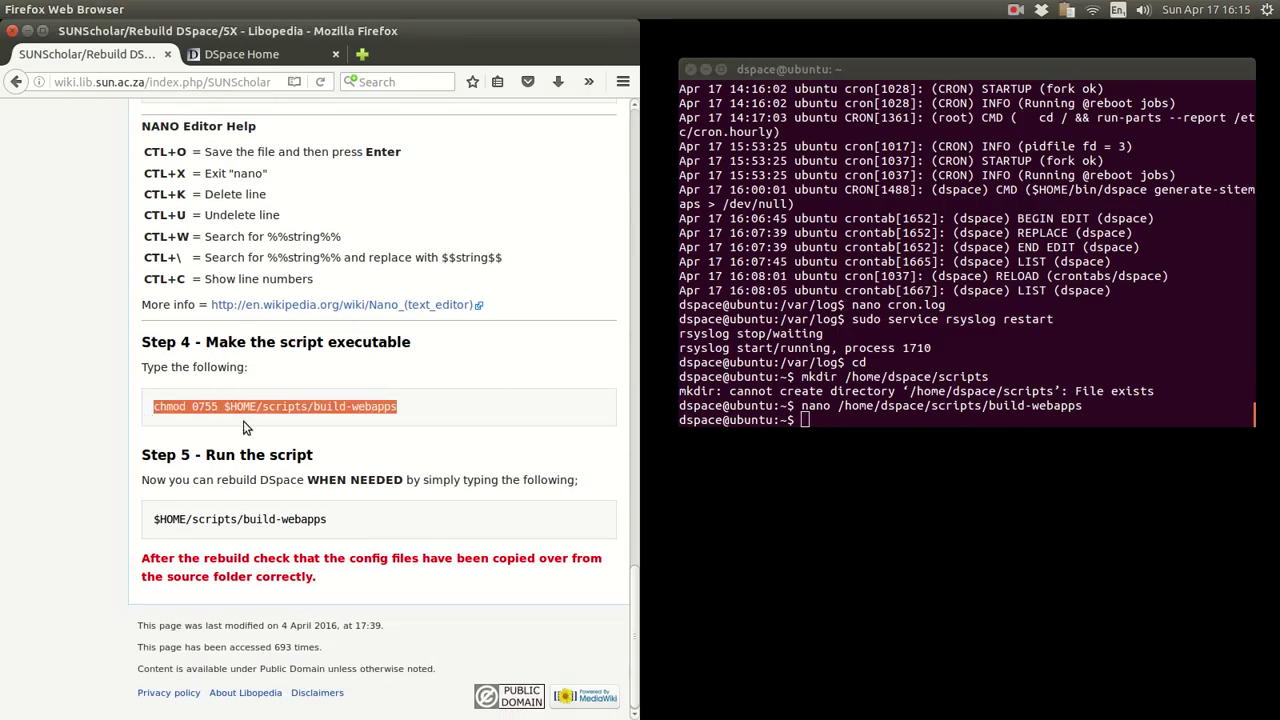
{"action": "left_click_drag", "start_coordinate": [366, 531], "coordinate": [150, 526]}
{"action": "left_click", "coordinate": [472, 516]}
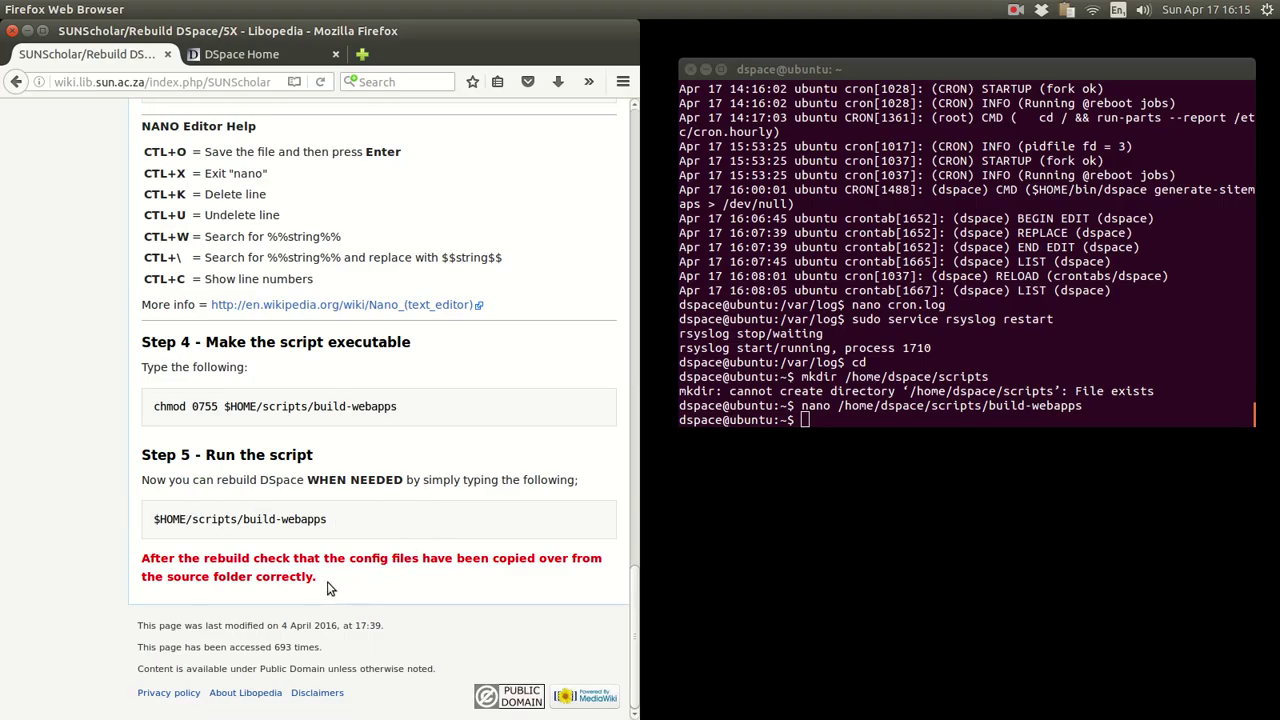
{"action": "left_click_drag", "start_coordinate": [320, 586], "coordinate": [140, 562]}
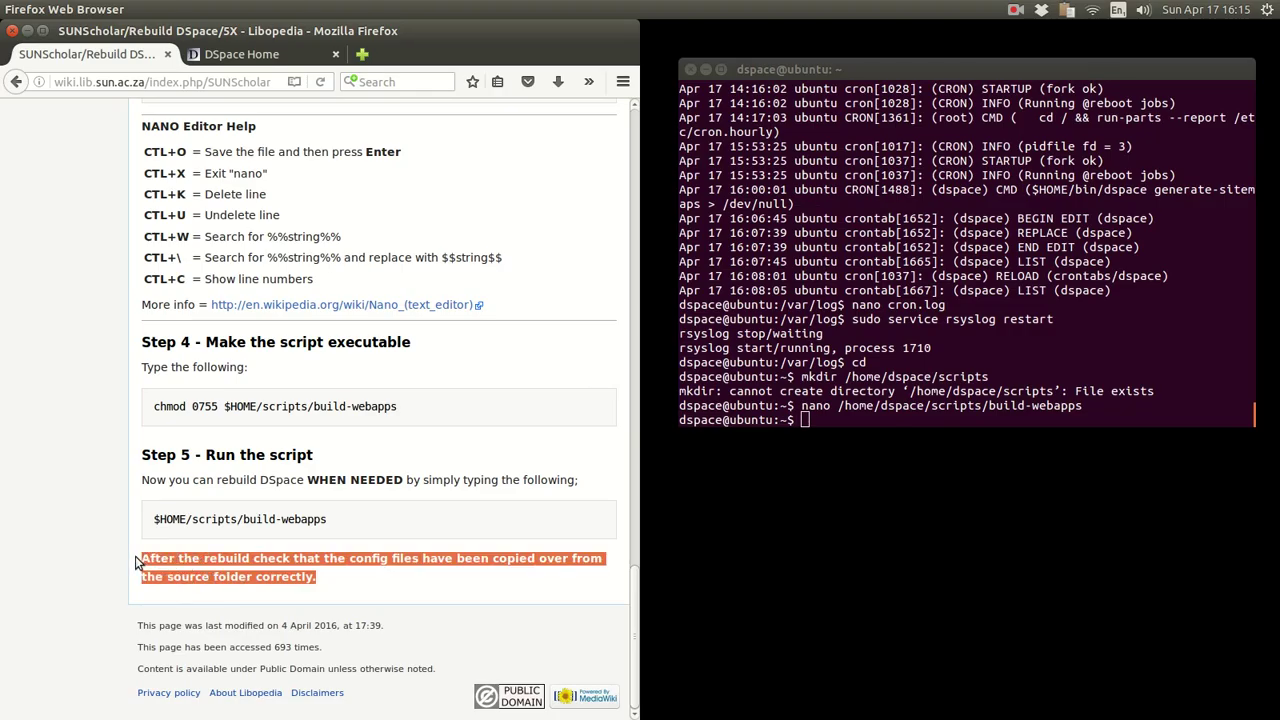
{"action": "left_click", "coordinate": [408, 580]}
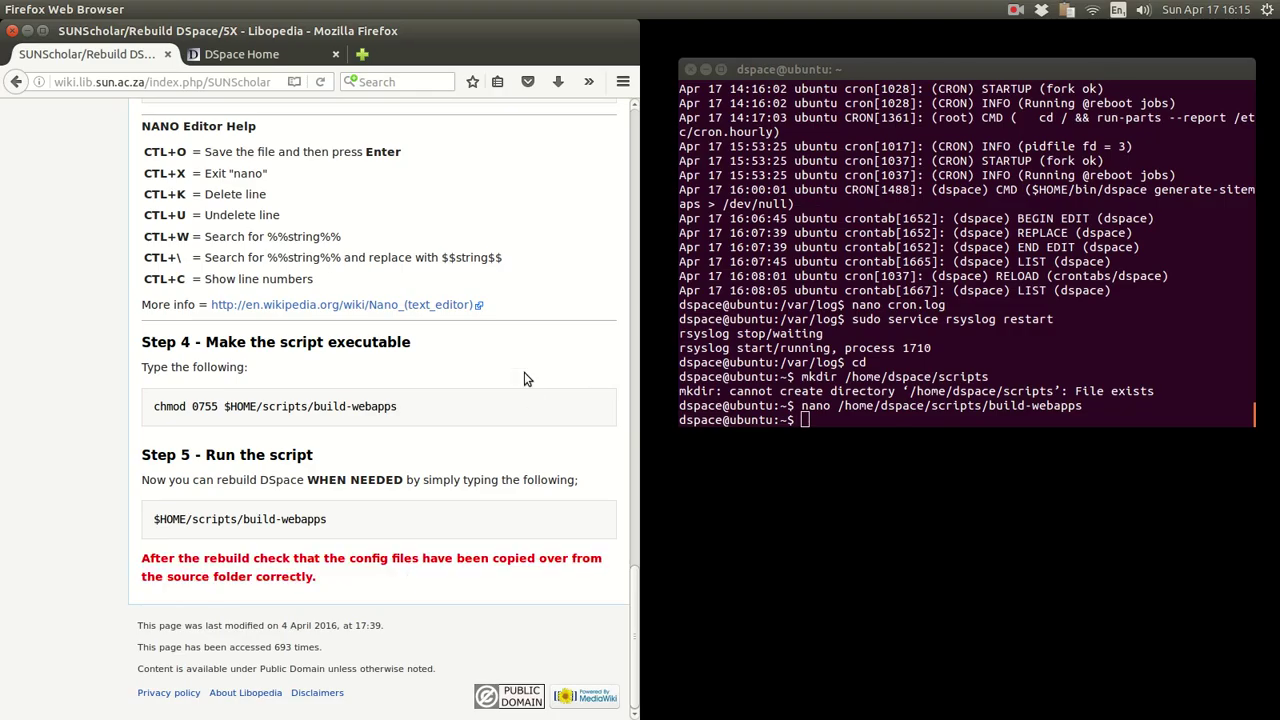
{"action": "scroll", "coordinate": [531, 382], "scroll_direction": "up", "scroll_amount": 15}
{"action": "scroll", "coordinate": [531, 382], "scroll_direction": "up", "scroll_amount": 15}
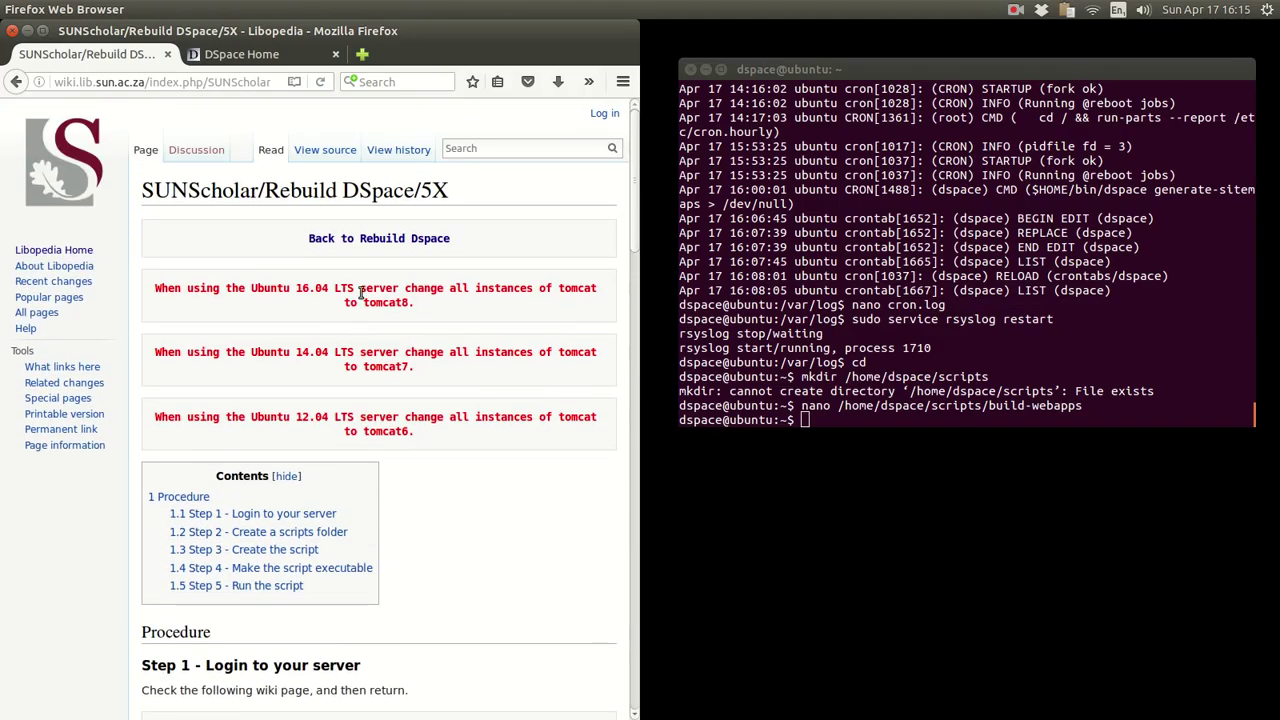
{"action": "left_click", "coordinate": [322, 240]}
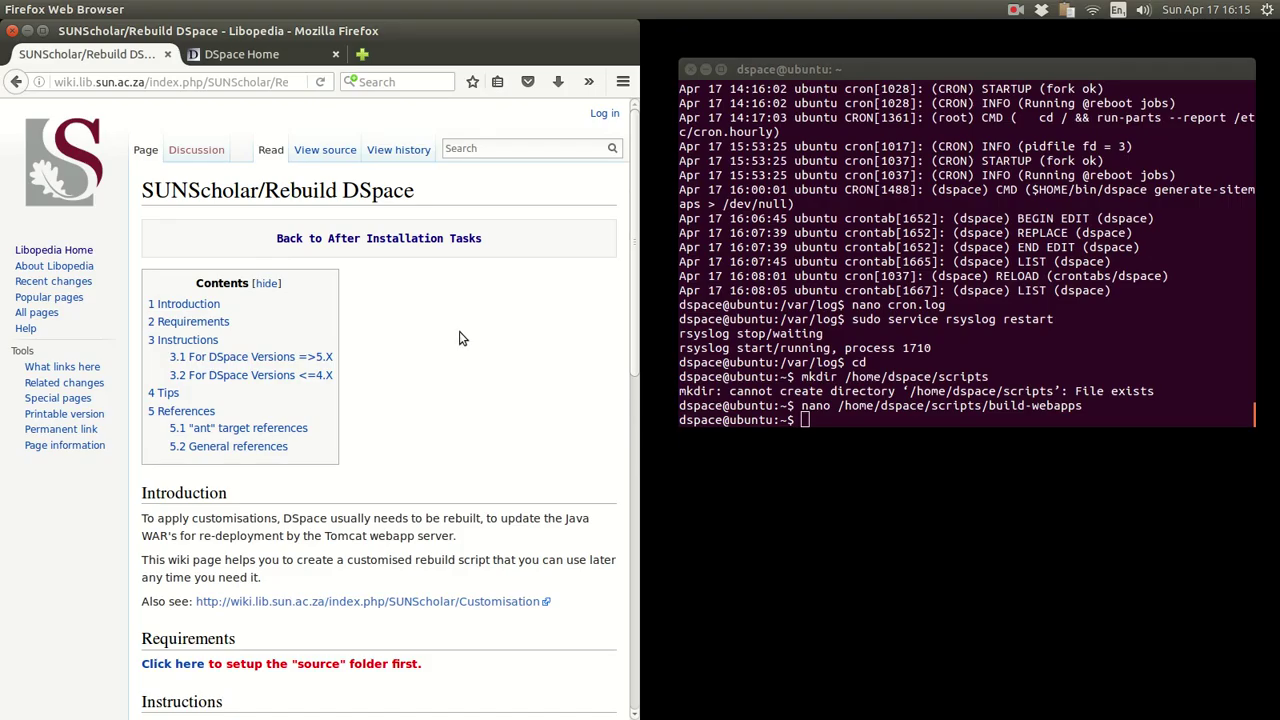
{"action": "scroll", "coordinate": [459, 338], "scroll_direction": "down", "scroll_amount": 5}
{"action": "scroll", "coordinate": [459, 338], "scroll_direction": "up", "scroll_amount": 3}
{"action": "scroll", "coordinate": [459, 338], "scroll_direction": "up", "scroll_amount": 3}
{"action": "left_click", "coordinate": [405, 244]}
{"action": "scroll", "coordinate": [434, 310], "scroll_direction": "down", "scroll_amount": 3}
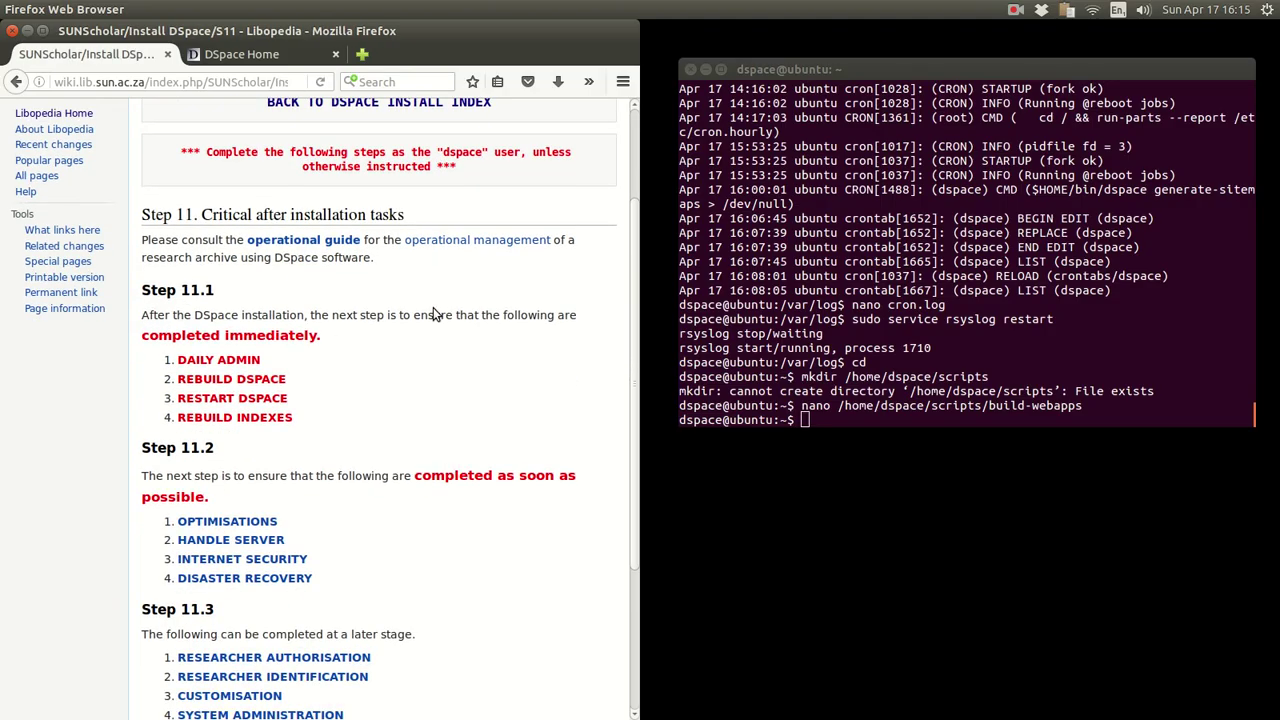
{"action": "left_click", "coordinate": [232, 398]}
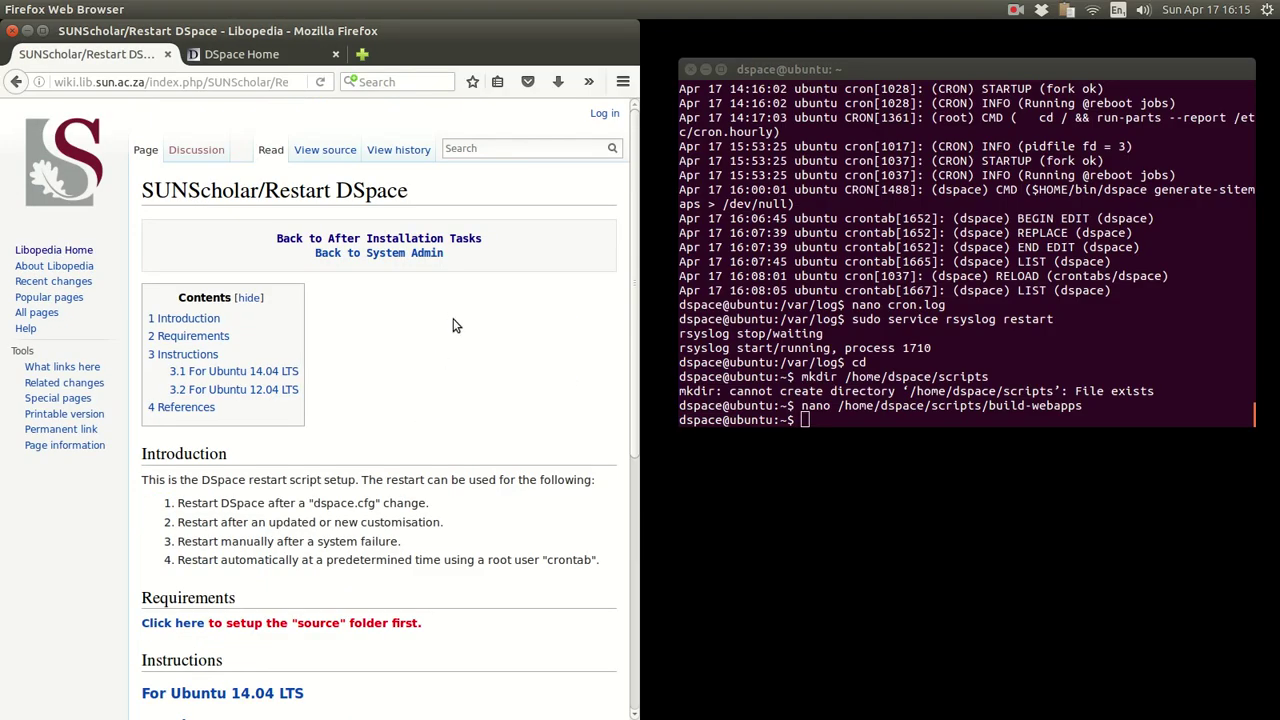
{"action": "scroll", "coordinate": [452, 325], "scroll_direction": "down", "scroll_amount": 3}
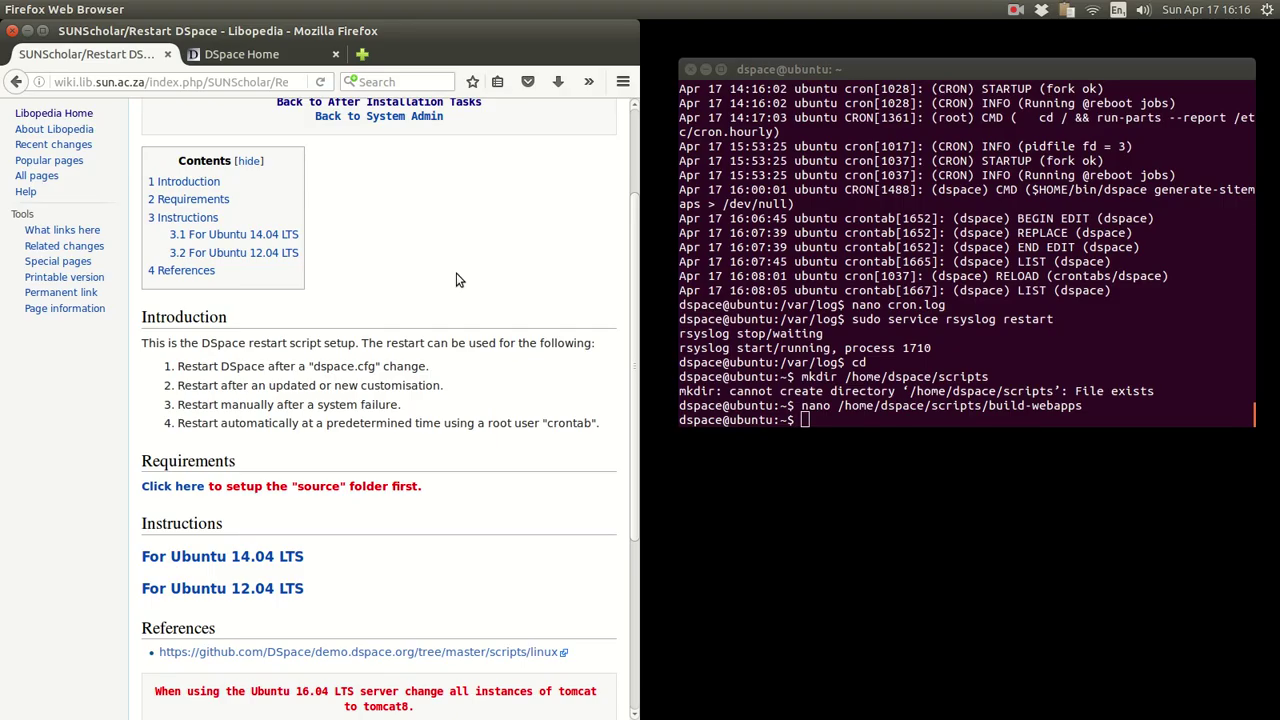
{"action": "left_click_drag", "start_coordinate": [452, 370], "coordinate": [178, 364]}
{"action": "left_click", "coordinate": [178, 364]}
{"action": "left_click_drag", "start_coordinate": [443, 386], "coordinate": [178, 386]}
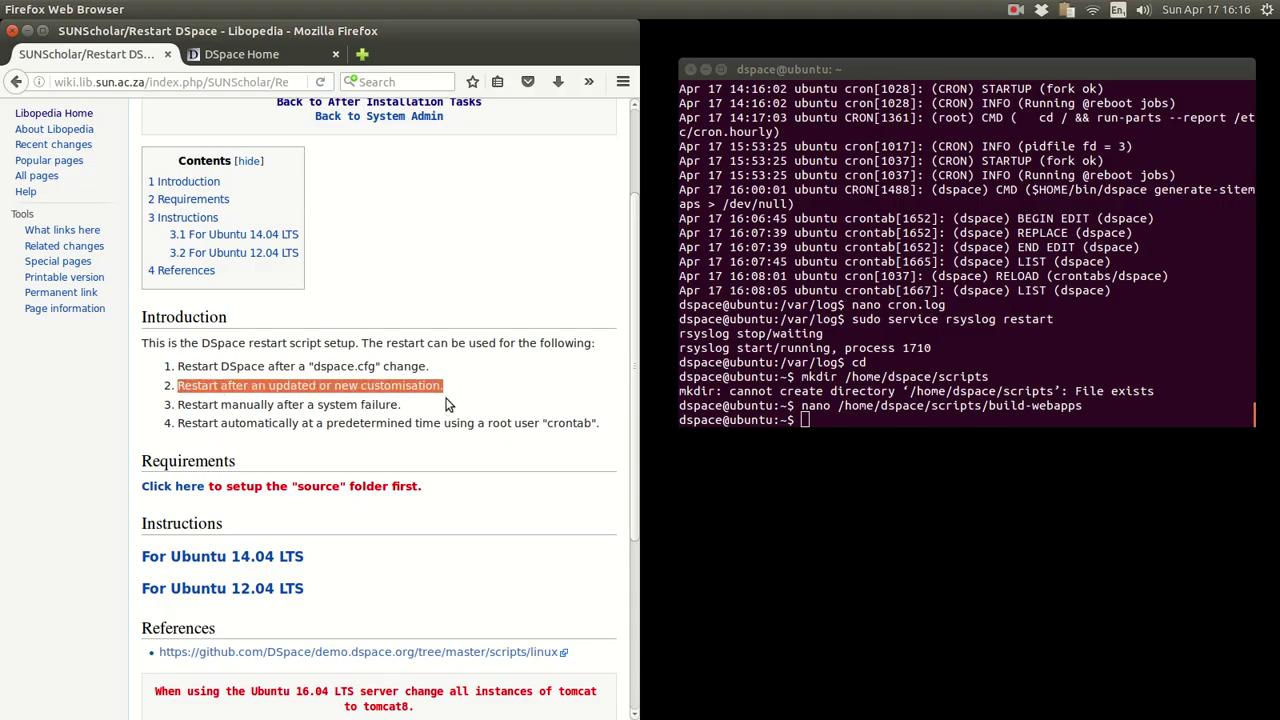
{"action": "left_click", "coordinate": [405, 415]}
{"action": "left_click_drag", "start_coordinate": [405, 415], "coordinate": [176, 404]}
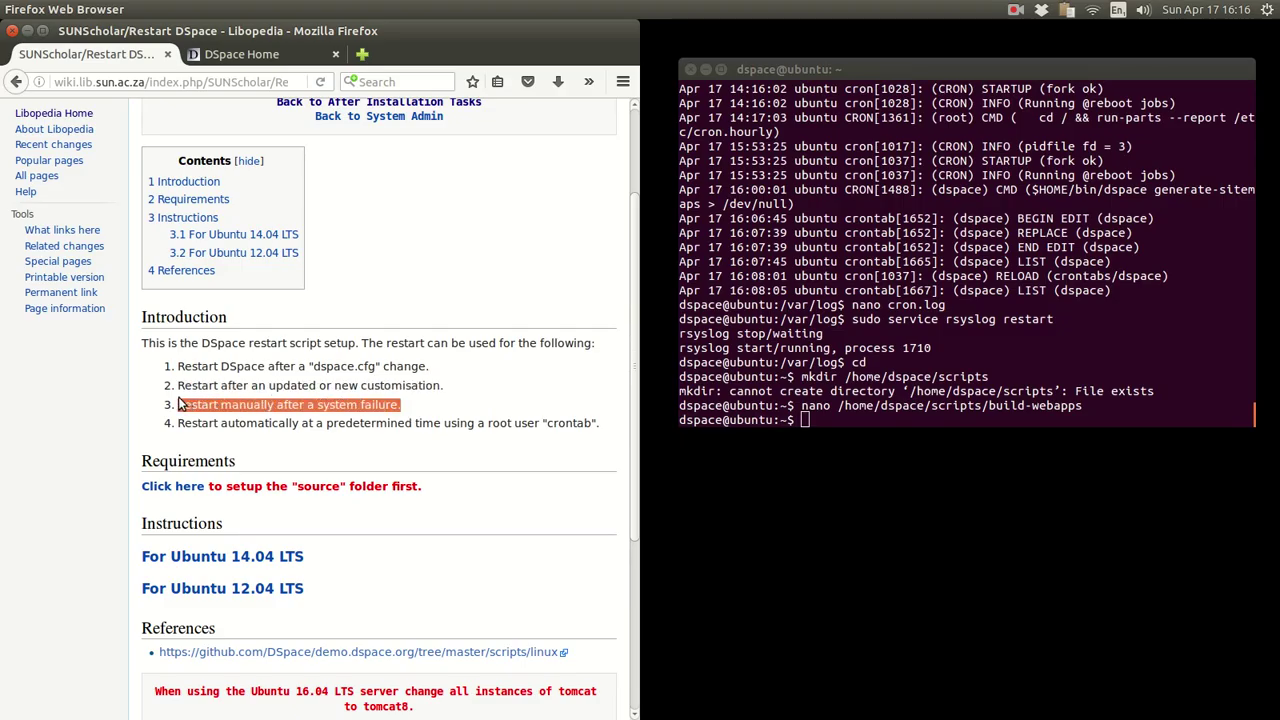
{"action": "left_click", "coordinate": [460, 404]}
{"action": "left_click_drag", "start_coordinate": [601, 424], "coordinate": [181, 426]}
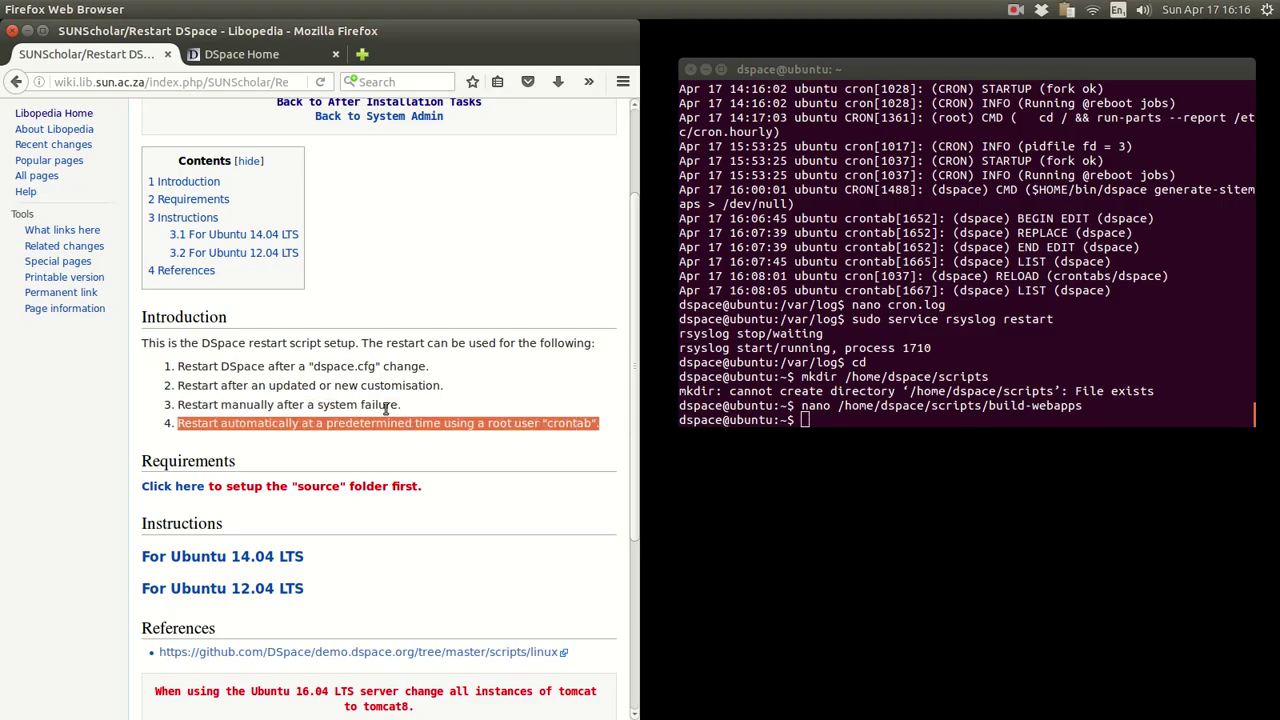
{"action": "left_click", "coordinate": [492, 391]}
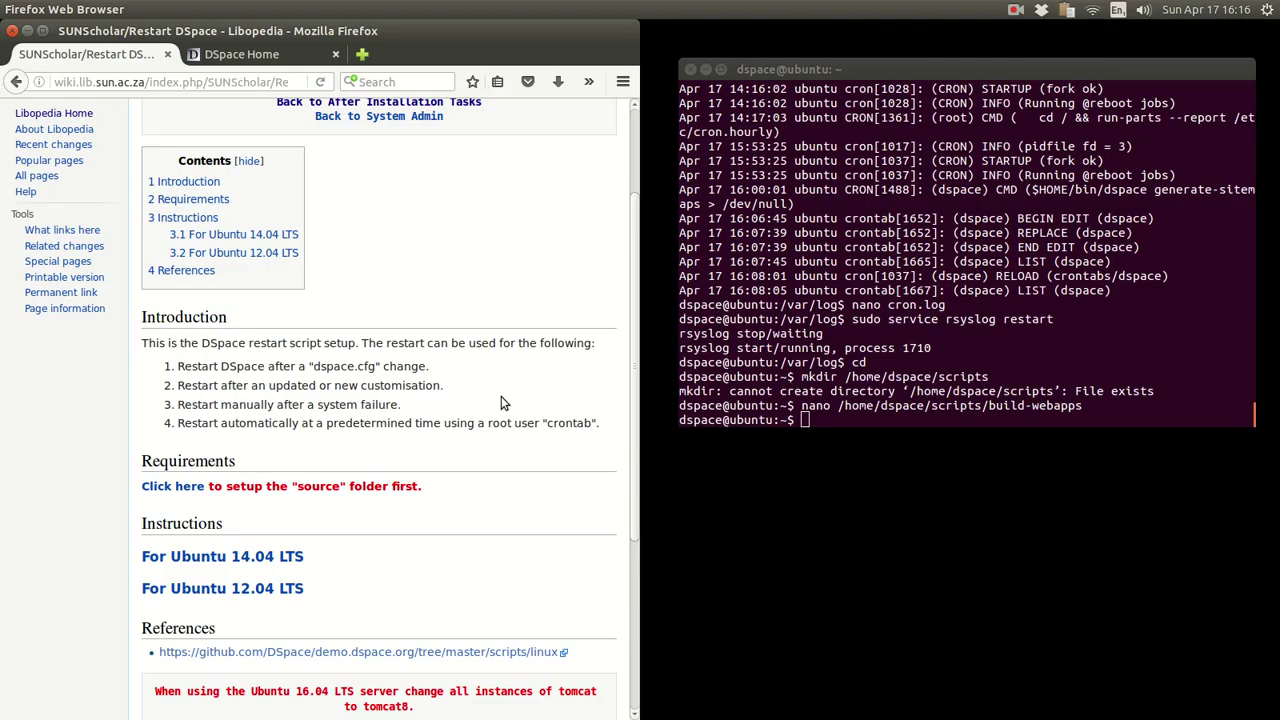
{"action": "scroll", "coordinate": [501, 396], "scroll_direction": "down", "scroll_amount": 4}
{"action": "scroll", "coordinate": [501, 396], "scroll_direction": "down", "scroll_amount": 1}
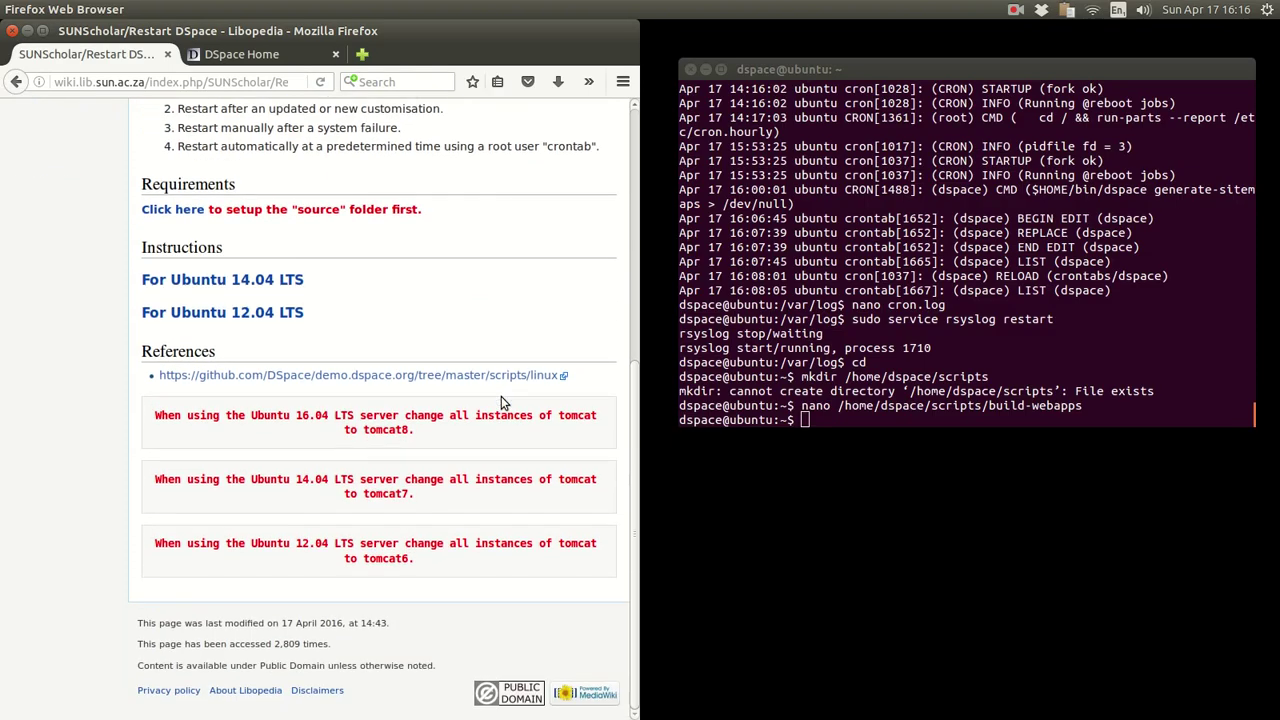
{"action": "scroll", "coordinate": [501, 396], "scroll_direction": "up", "scroll_amount": 3}
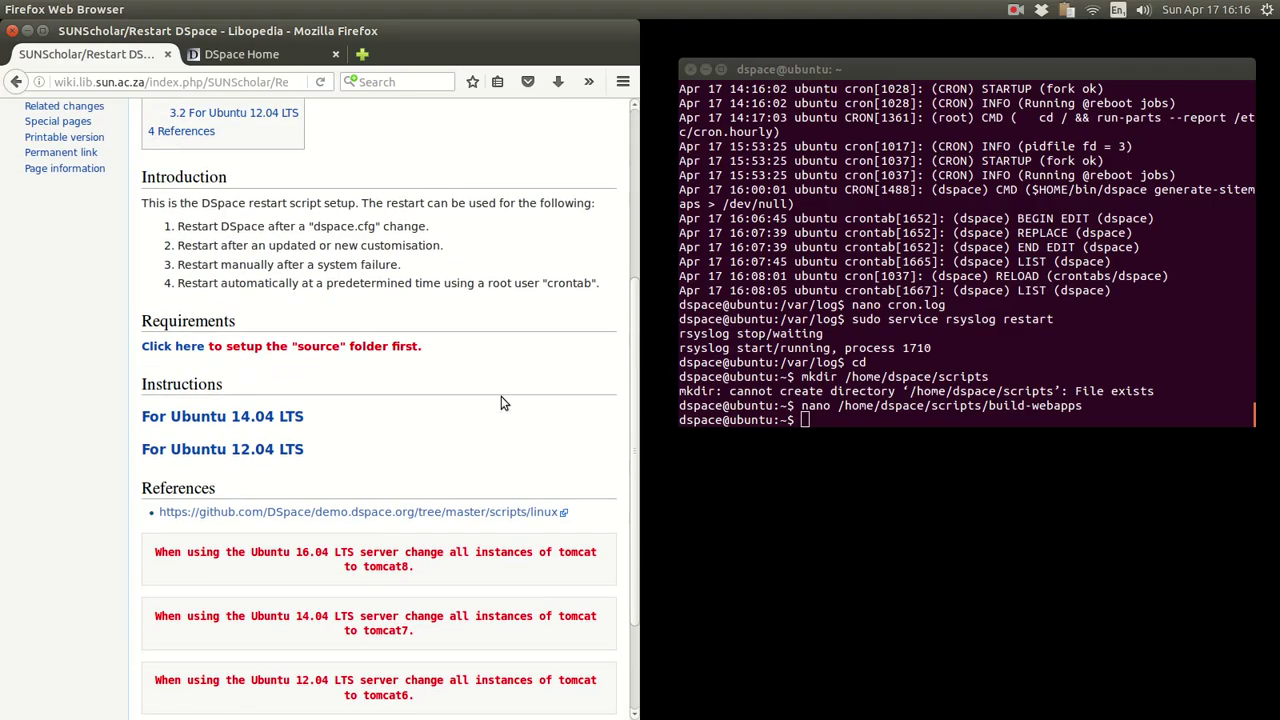
{"action": "scroll", "coordinate": [501, 403], "scroll_direction": "up", "scroll_amount": 6}
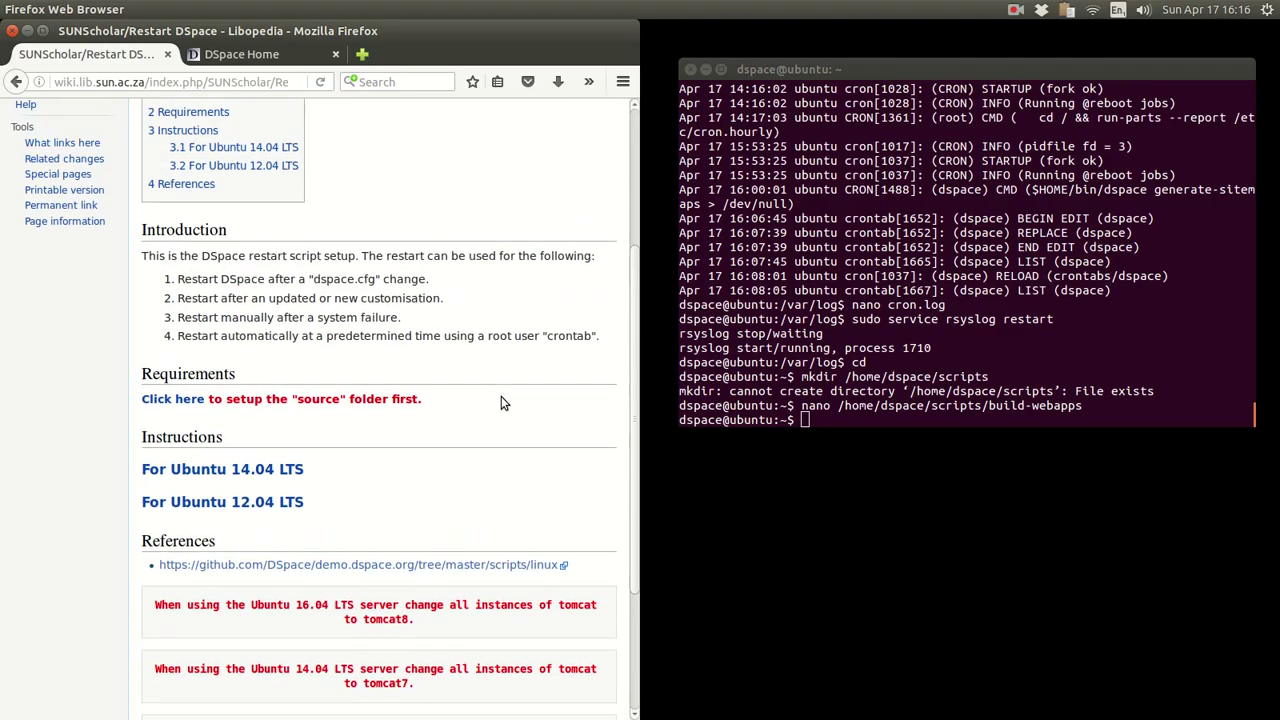
{"action": "scroll", "coordinate": [503, 403], "scroll_direction": "down", "scroll_amount": 5}
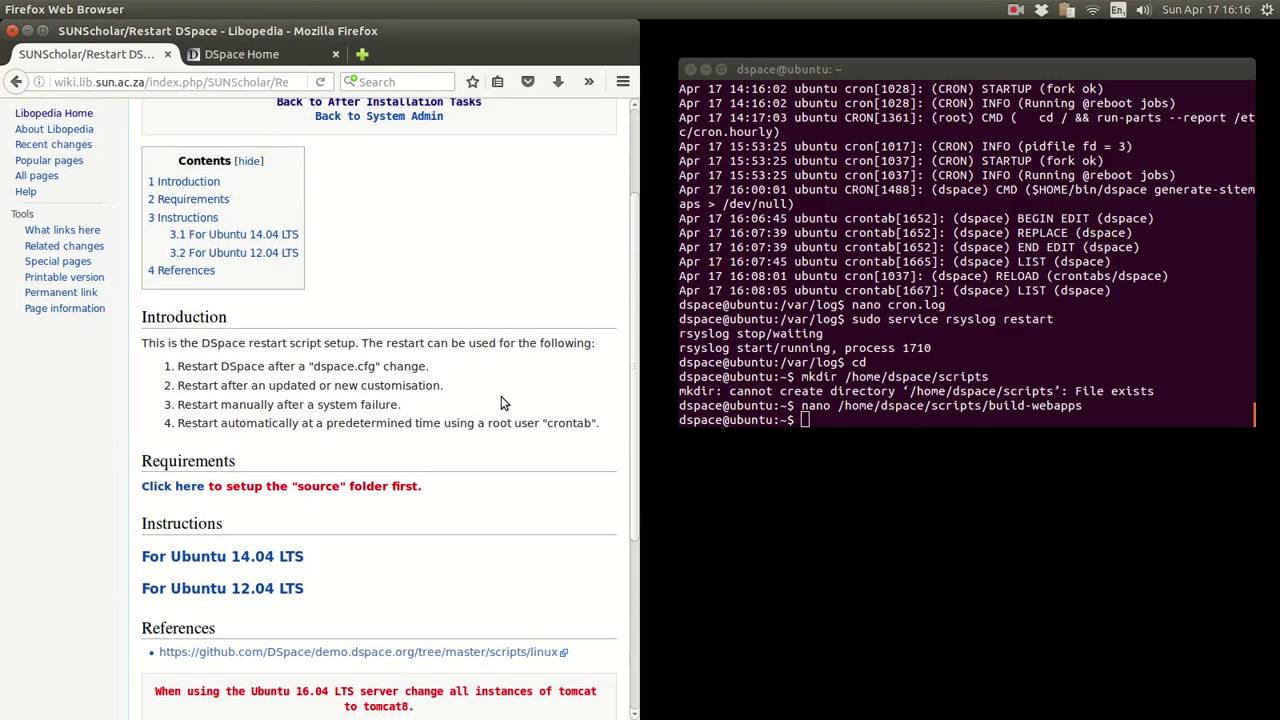
- Open the Ubuntu 14.04 restart instructions and become root by running sudo -i
{"action": "left_click", "coordinate": [185, 478]}
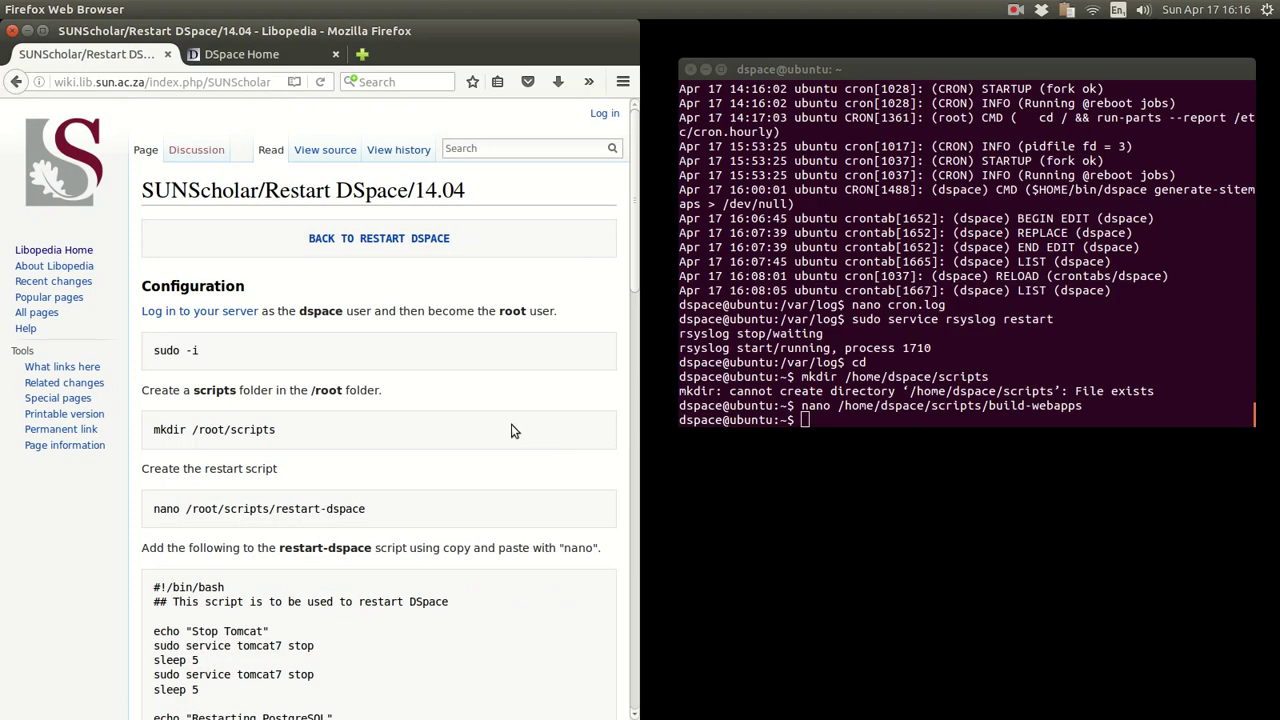
{"action": "left_click_drag", "start_coordinate": [208, 360], "coordinate": [143, 360]}
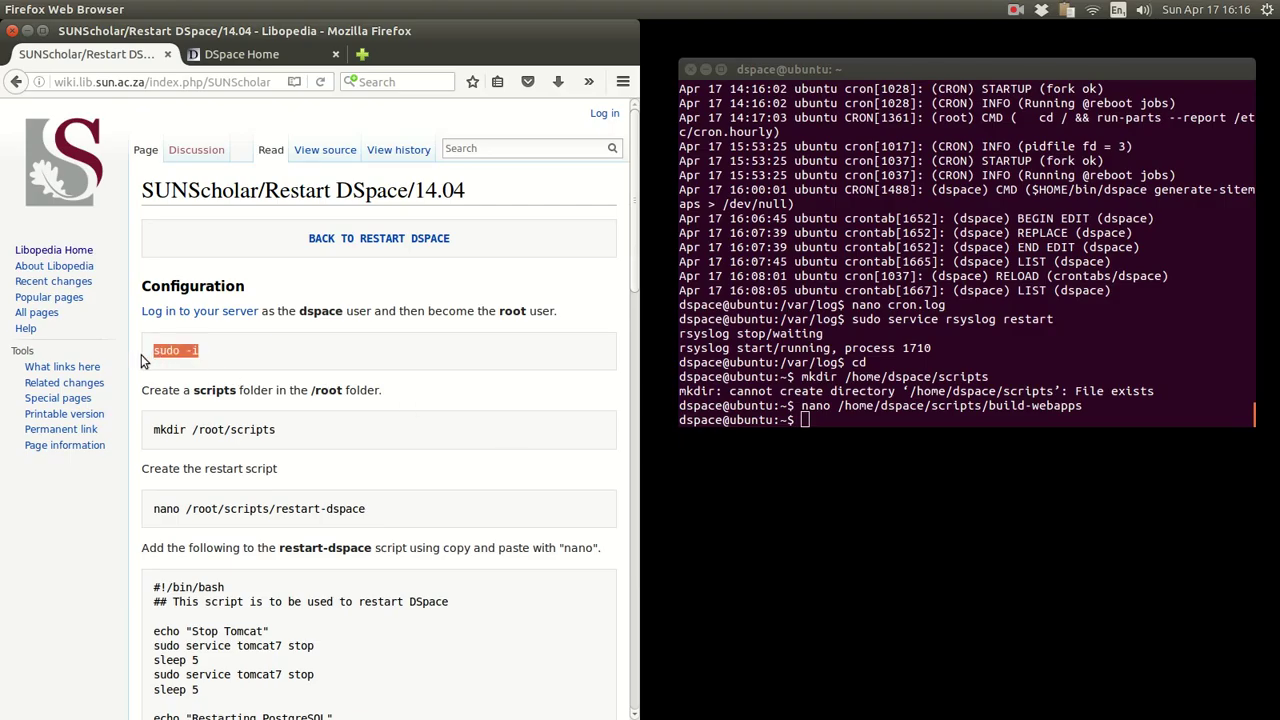
{"action": "left_click", "coordinate": [481, 355]}
{"action": "left_click_drag", "start_coordinate": [204, 351], "coordinate": [163, 351]}
{"action": "right_click", "coordinate": [164, 351]}
{"action": "left_click", "coordinate": [193, 359]}
{"action": "left_click", "coordinate": [885, 250]}
{"action": "right_click", "coordinate": [885, 250]}
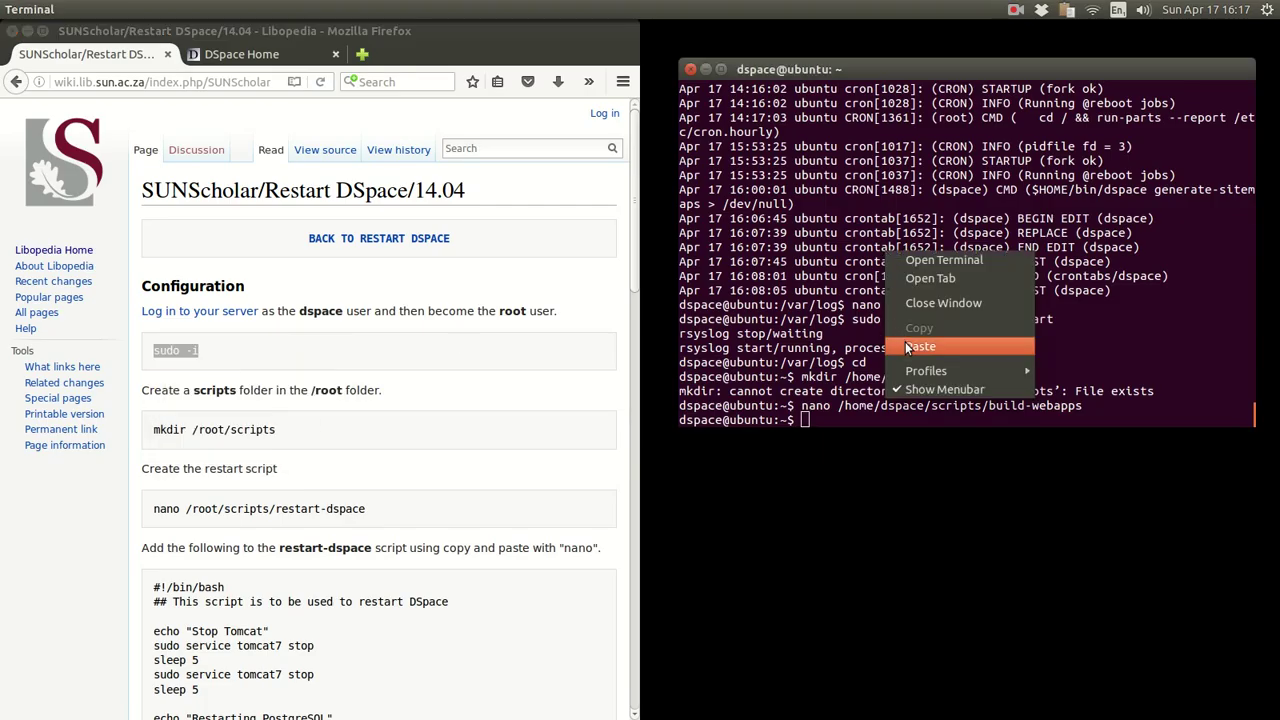
{"action": "left_click", "coordinate": [906, 343]}
{"action": "key", "text": "Return"}
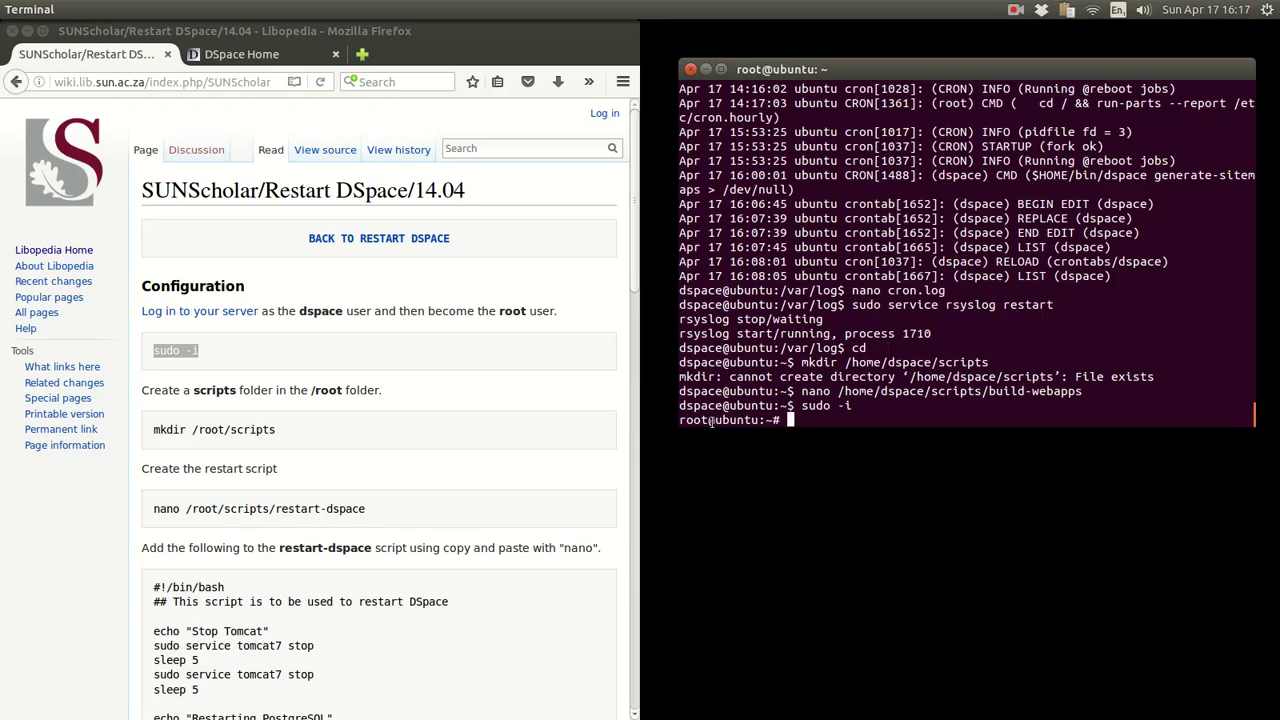
{"action": "left_click_drag", "start_coordinate": [708, 420], "coordinate": [679, 420]}
- Run mkdir /root/scripts as root, which reports the folder already exists
{"action": "left_click", "coordinate": [402, 411]}
{"action": "left_click_drag", "start_coordinate": [278, 430], "coordinate": [145, 431]}
{"action": "right_click", "coordinate": [220, 431]}
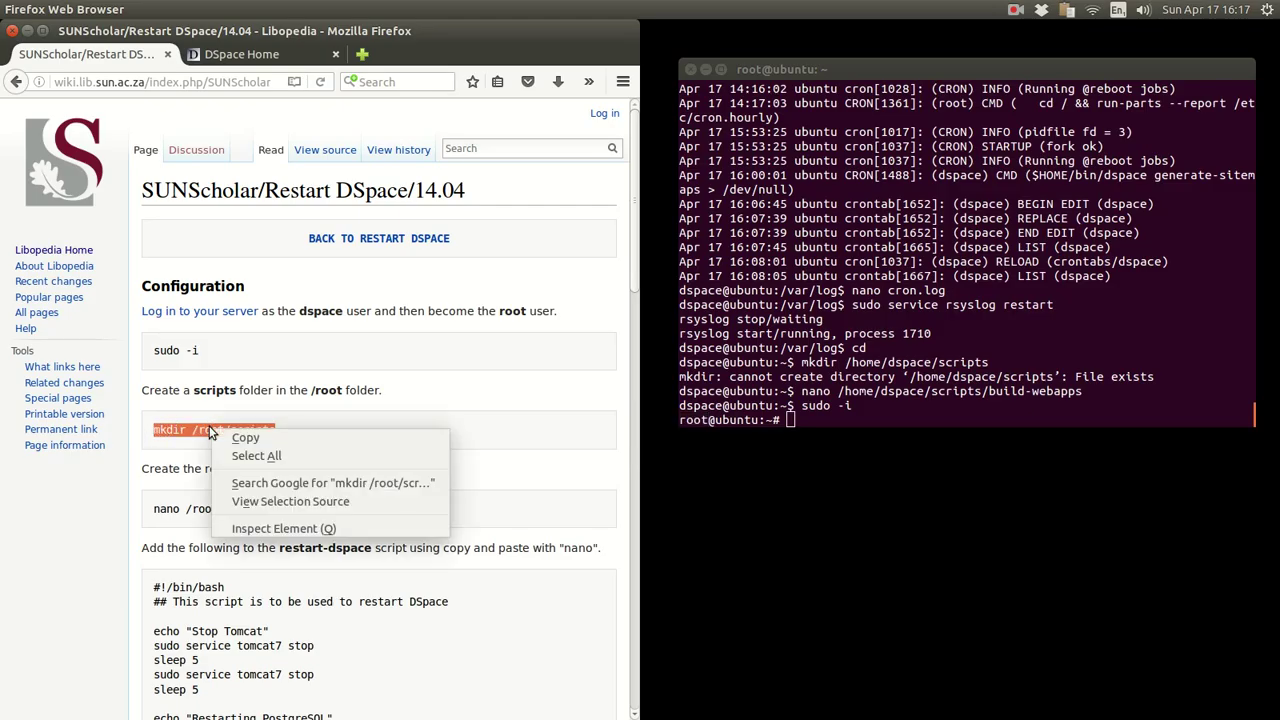
{"action": "left_click", "coordinate": [224, 437]}
{"action": "left_click", "coordinate": [992, 240]}
{"action": "right_click", "coordinate": [992, 240]}
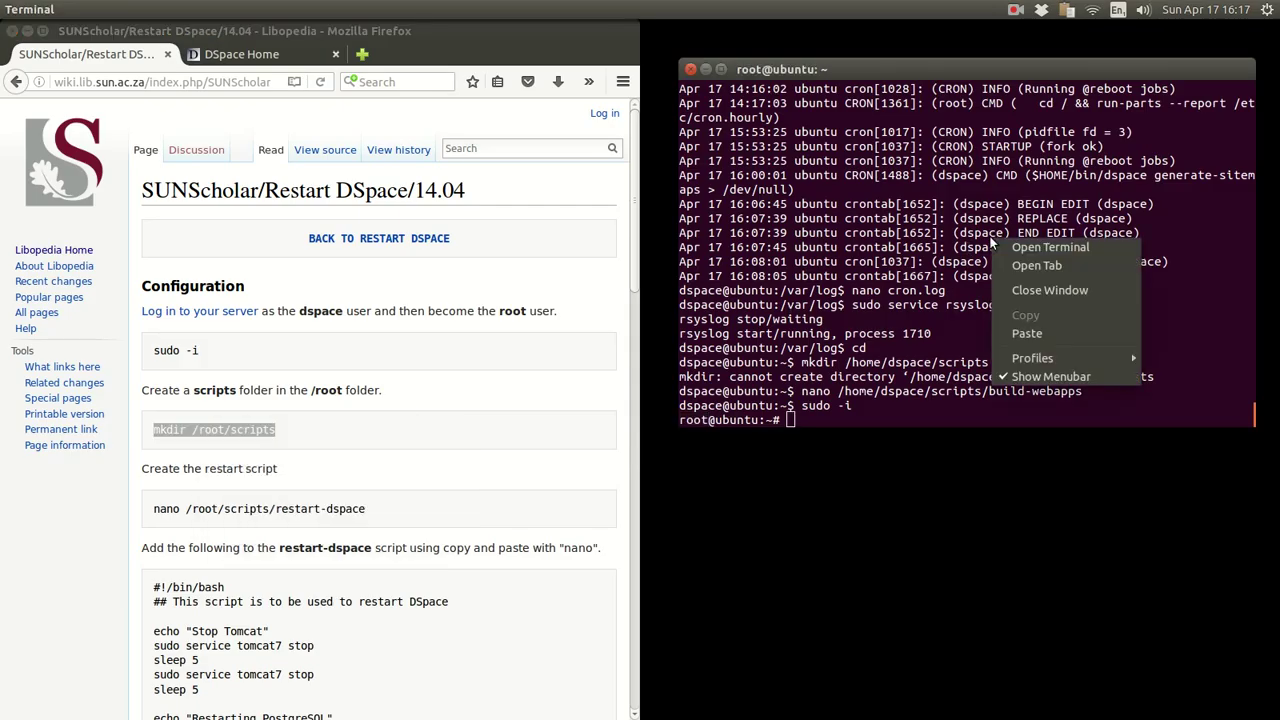
{"action": "left_click", "coordinate": [1028, 335]}
{"action": "key", "text": "Return"}
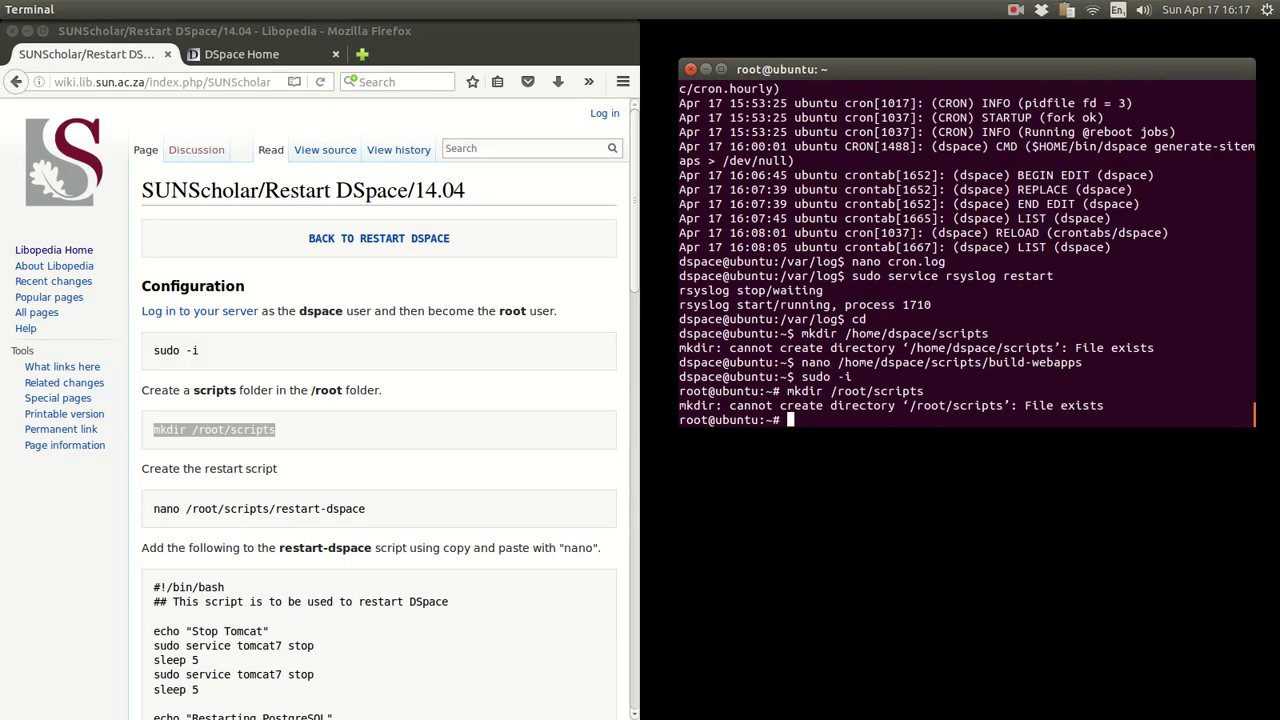
{"action": "left_click_drag", "start_coordinate": [902, 405], "coordinate": [1000, 405]}
- Find and select the nano restart-dspace command on the wiki page
{"action": "left_click", "coordinate": [349, 491]}
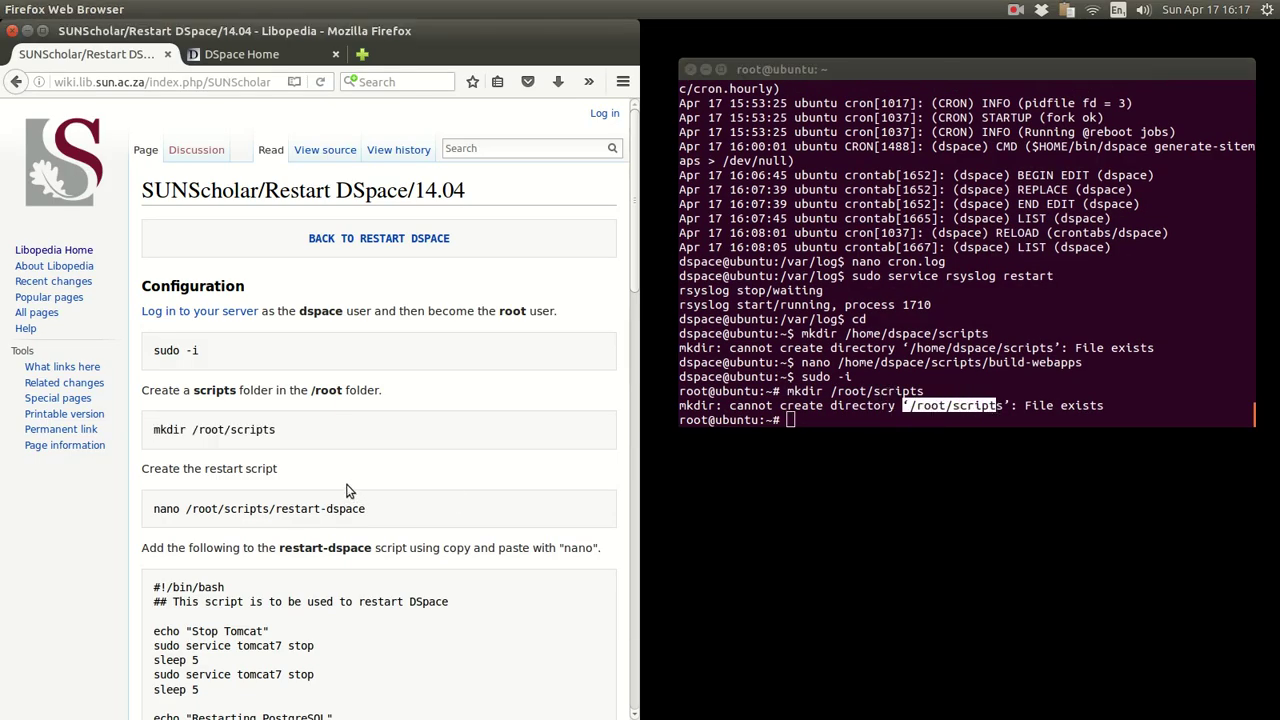
{"action": "scroll", "coordinate": [349, 491], "scroll_direction": "down", "scroll_amount": 3}
{"action": "left_click_drag", "start_coordinate": [368, 374], "coordinate": [153, 373]}
- Run nano /root/scripts/restart-dspace to open the existing restart script
{"action": "right_click", "coordinate": [167, 372]}
{"action": "left_click", "coordinate": [204, 384]}
{"action": "left_click", "coordinate": [858, 262]}
{"action": "right_click", "coordinate": [858, 262]}
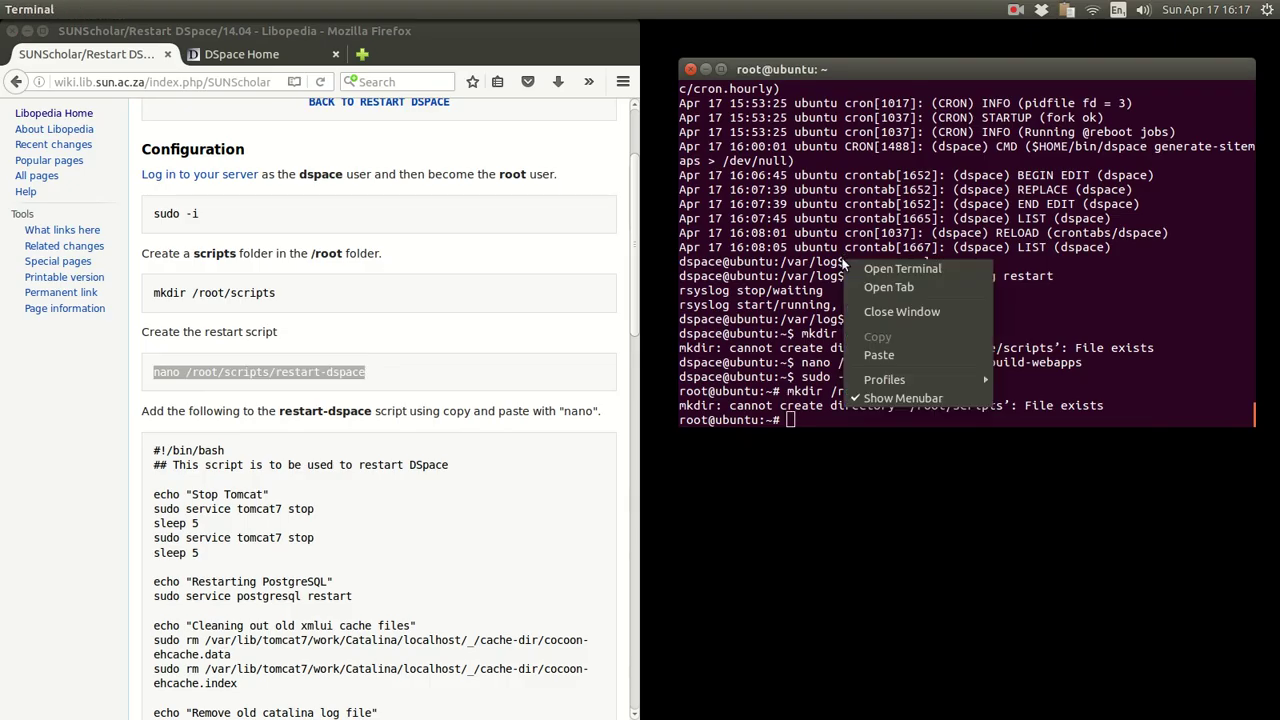
{"action": "left_click", "coordinate": [882, 356]}
{"action": "key", "text": "Return"}
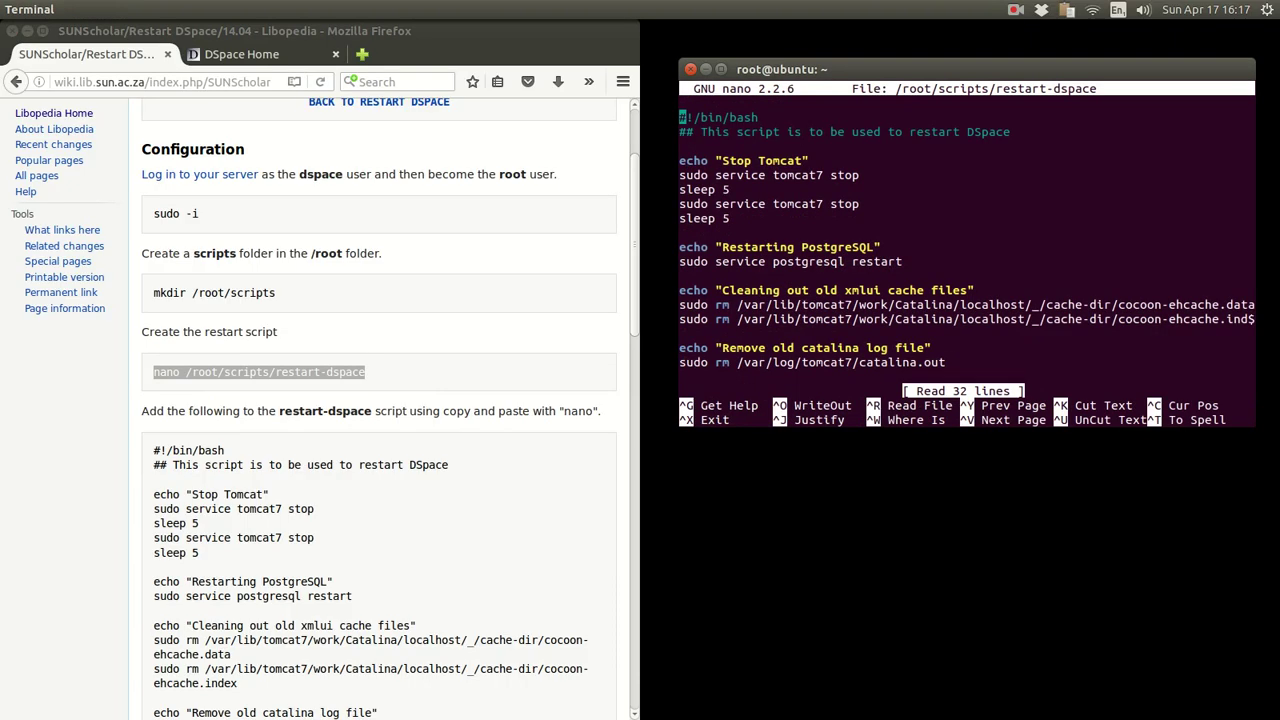
{"action": "left_click_drag", "start_coordinate": [153, 450], "coordinate": [208, 585]}
{"action": "left_click", "coordinate": [604, 497]}
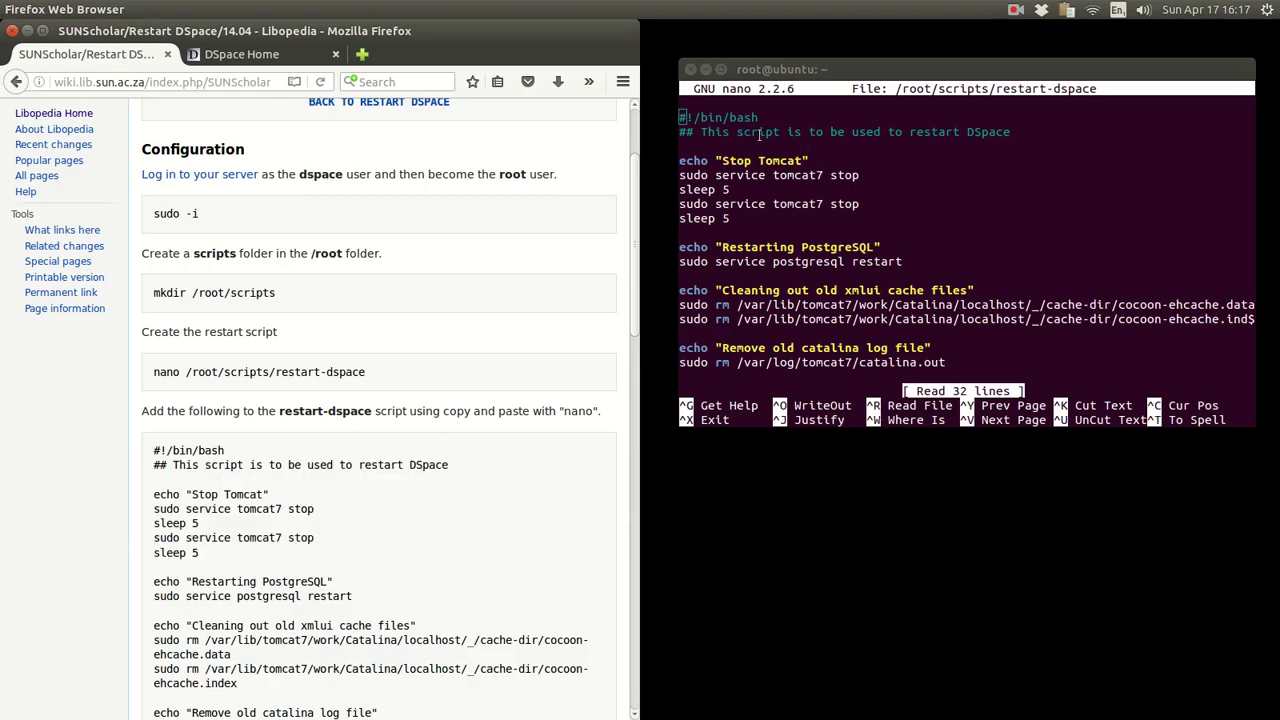
{"action": "left_click", "coordinate": [738, 127]}
- Compare the script line by line with the wiki version, then exit nano unchanged
{"action": "key", "text": "Down"}
{"action": "key", "text": "Down"}
{"action": "key", "text": "Down"}
{"action": "key", "text": "Down"}
{"action": "key", "text": "Down"}
{"action": "key", "text": "Down"}
{"action": "key", "text": "Down"}
{"action": "key", "text": "Down"}
{"action": "key", "text": "Down"}
{"action": "key", "text": "Down"}
{"action": "key", "text": "Down"}
{"action": "key", "text": "Down"}
{"action": "key", "text": "Down"}
{"action": "key", "text": "Down"}
{"action": "key", "text": "Down"}
{"action": "key", "text": "Down"}
{"action": "key", "text": "Down"}
{"action": "key", "text": "Down"}
{"action": "key", "text": "Down"}
{"action": "key", "text": "Down"}
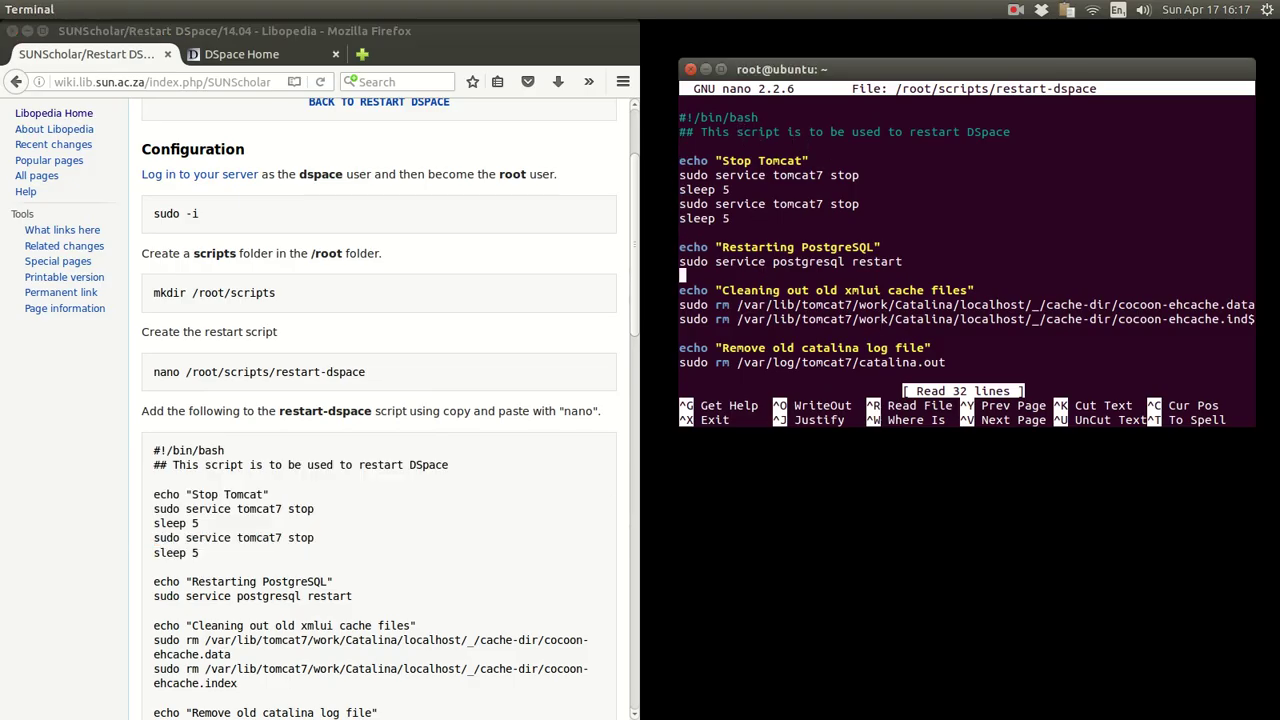
{"action": "key", "text": "Down"}
{"action": "key", "text": "Down"}
{"action": "key", "text": "Down"}
{"action": "key", "text": "Down"}
{"action": "key", "text": "Up"}
{"action": "key", "text": "Up"}
{"action": "key", "text": "Up"}
{"action": "key", "text": "Up"}
{"action": "key", "text": "Up"}
{"action": "key", "text": "Up"}
{"action": "key", "text": "Up"}
{"action": "key", "text": "Up"}
{"action": "key", "text": "Up"}
{"action": "key", "text": "Up"}
{"action": "key", "text": "Up"}
{"action": "key", "text": "Up"}
{"action": "key", "text": "Up"}
{"action": "key", "text": "Up"}
{"action": "key", "text": "Up"}
{"action": "key", "text": "Up"}
{"action": "key", "text": "Up"}
{"action": "key", "text": "Up"}
{"action": "key", "text": "Up"}
{"action": "key", "text": "Up"}
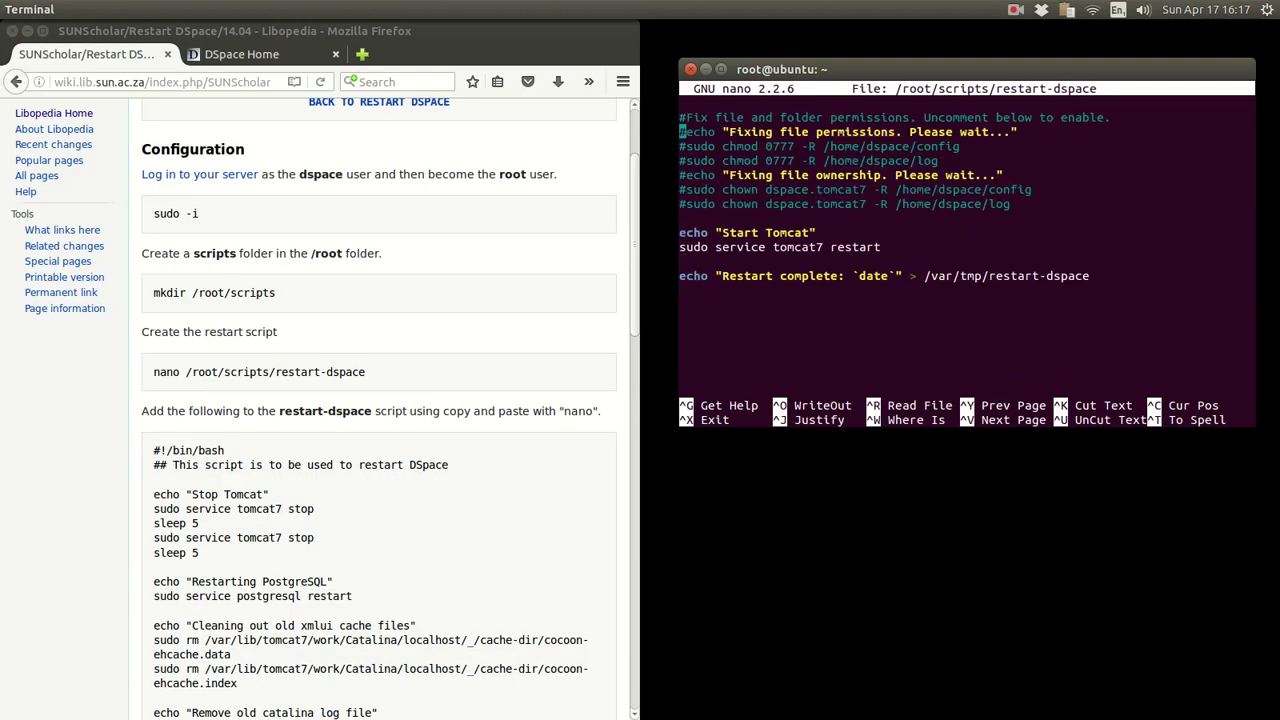
{"action": "key", "text": "Up"}
{"action": "key", "text": "Up"}
{"action": "key", "text": "Up"}
{"action": "key", "text": "Up"}
{"action": "key", "text": "Up"}
{"action": "key", "text": "Down"}
{"action": "key", "text": "Down"}
{"action": "key", "text": "Down"}
{"action": "key", "text": "Down"}
{"action": "key", "text": "Down"}
{"action": "key", "text": "Down"}
{"action": "key", "text": "Down"}
{"action": "key", "text": "Down"}
{"action": "key", "text": "Down"}
{"action": "key", "text": "Down"}
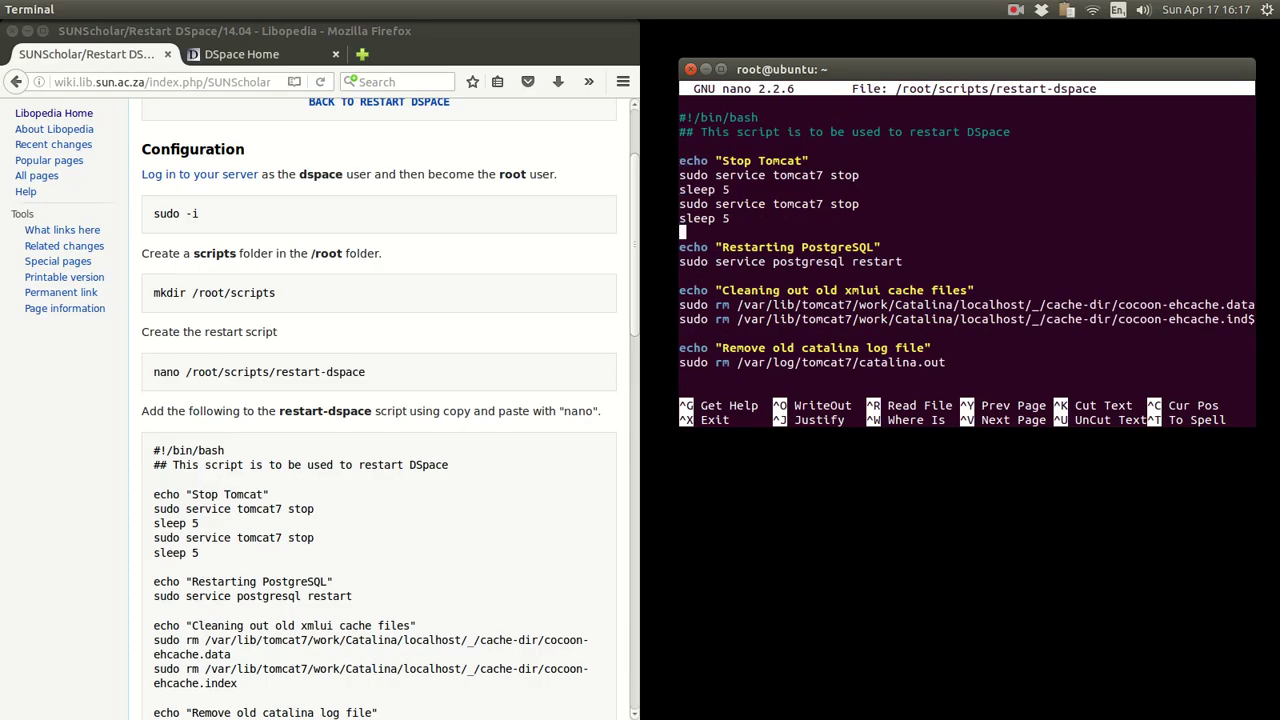
{"action": "key", "text": "Down"}
{"action": "key", "text": "Down"}
{"action": "key", "text": "Down"}
{"action": "key", "text": "Down"}
{"action": "key", "text": "Down"}
{"action": "key", "text": "Down"}
{"action": "key", "text": "Down"}
{"action": "key", "text": "Down"}
{"action": "key", "text": "Down"}
{"action": "key", "text": "Up"}
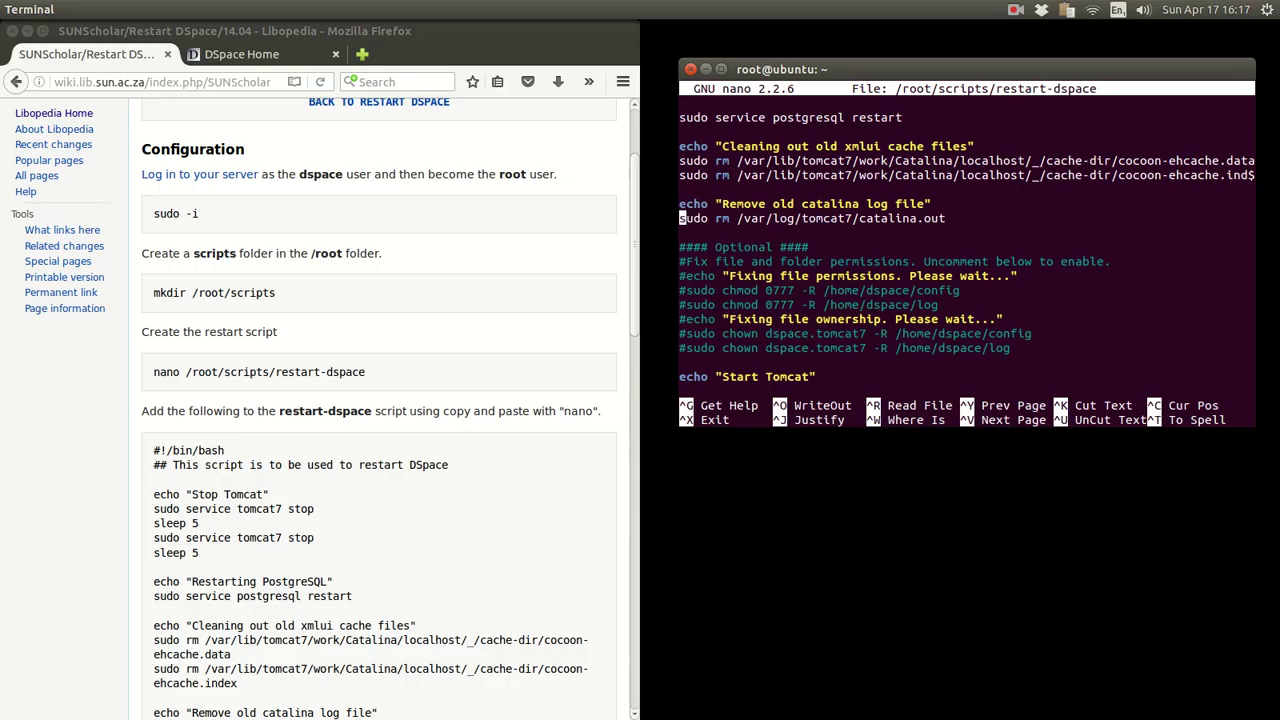
{"action": "key", "text": "Up"}
{"action": "key", "text": "Down"}
{"action": "key", "text": "Down"}
{"action": "key", "text": "Down"}
{"action": "key", "text": "Down"}
{"action": "key", "text": "Down"}
{"action": "key", "text": "Down"}
{"action": "key", "text": "Down"}
{"action": "key", "text": "Down"}
{"action": "key", "text": "Down"}
{"action": "key", "text": "Down"}
{"action": "key", "text": "Down"}
{"action": "key", "text": "Down"}
{"action": "key", "text": "Down"}
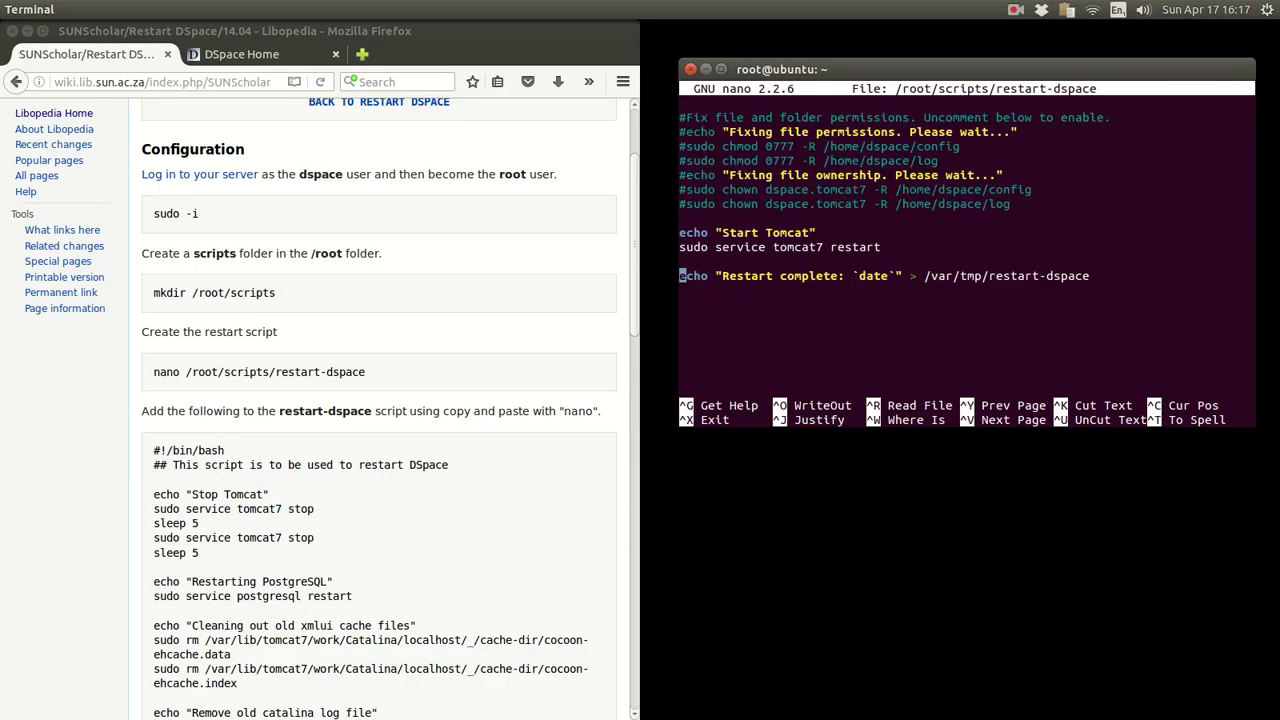
{"action": "key", "text": "Up"}
{"action": "key", "text": "Up"}
{"action": "key", "text": "Up"}
{"action": "key", "text": "Up"}
{"action": "key", "text": "Up"}
{"action": "key", "text": "Up"}
{"action": "key", "text": "Up"}
{"action": "key", "text": "Up"}
{"action": "key", "text": "Up"}
{"action": "key", "text": "Up"}
{"action": "key", "text": "Up"}
{"action": "key", "text": "Up"}
{"action": "key", "text": "Up"}
{"action": "key", "text": "Up"}
{"action": "key", "text": "Up"}
{"action": "key", "text": "Up"}
{"action": "key", "text": "Up"}
{"action": "key", "text": "Up"}
{"action": "key", "text": "Up"}
{"action": "key", "text": "Up"}
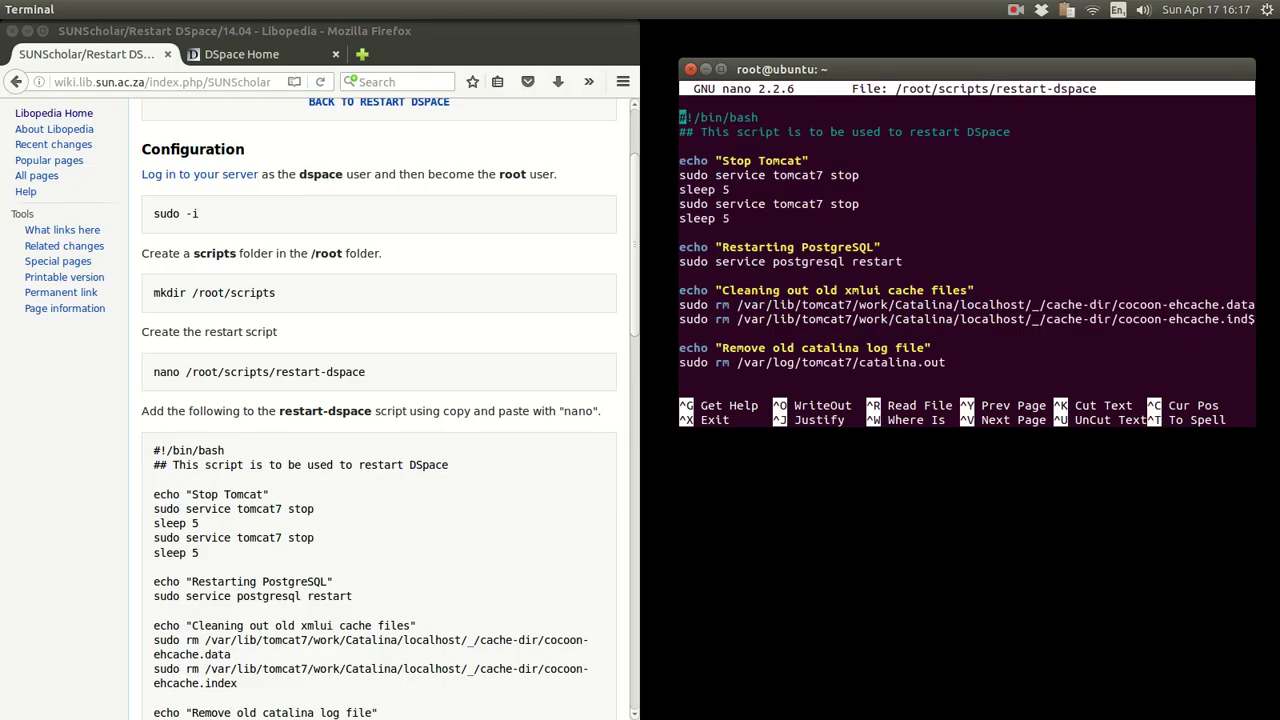
{"action": "key", "text": "Down"}
{"action": "key", "text": "Down"}
{"action": "key", "text": "Down"}
{"action": "key", "text": "Down"}
{"action": "key", "text": "Down"}
{"action": "key", "text": "Down"}
{"action": "key", "text": "Down"}
{"action": "key", "text": "Down"}
{"action": "key", "text": "Down"}
{"action": "key", "text": "Down"}
{"action": "key", "text": "Down"}
{"action": "key", "text": "Down"}
{"action": "key", "text": "Down"}
{"action": "key", "text": "Down"}
{"action": "key", "text": "Down"}
{"action": "key", "text": "Down"}
{"action": "key", "text": "Down"}
{"action": "key", "text": "Down"}
{"action": "key", "text": "Down"}
{"action": "key", "text": "Down"}
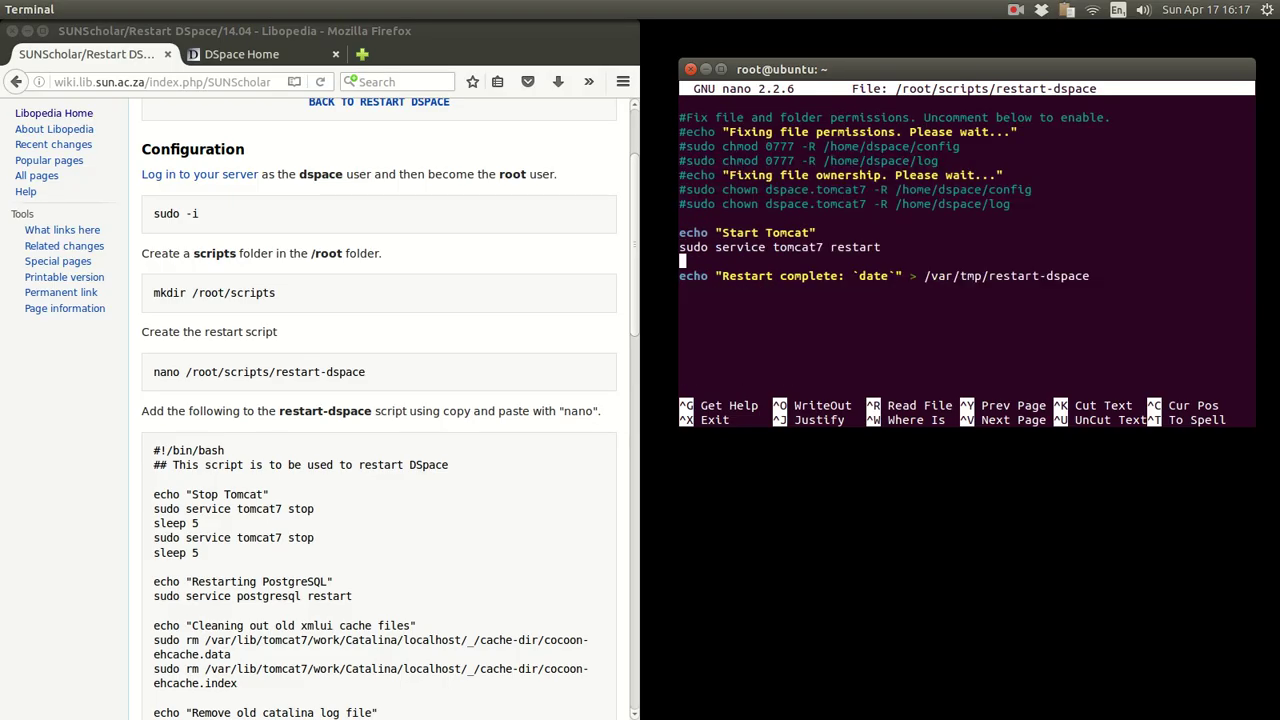
{"action": "key", "text": "Up"}
{"action": "key", "text": "Up"}
{"action": "key", "text": "Up"}
{"action": "key", "text": "Up"}
{"action": "key", "text": "Up"}
{"action": "key", "text": "Up"}
{"action": "key", "text": "Up"}
{"action": "key", "text": "Up"}
{"action": "key", "text": "Up"}
{"action": "key", "text": "Up"}
{"action": "key", "text": "Up"}
{"action": "key", "text": "Up"}
{"action": "key", "text": "Up"}
{"action": "key", "text": "Up"}
{"action": "key", "text": "Up"}
{"action": "key", "text": "Up"}
{"action": "key", "text": "Up"}
{"action": "key", "text": "Up"}
{"action": "key", "text": "Up"}
{"action": "key", "text": "Up"}
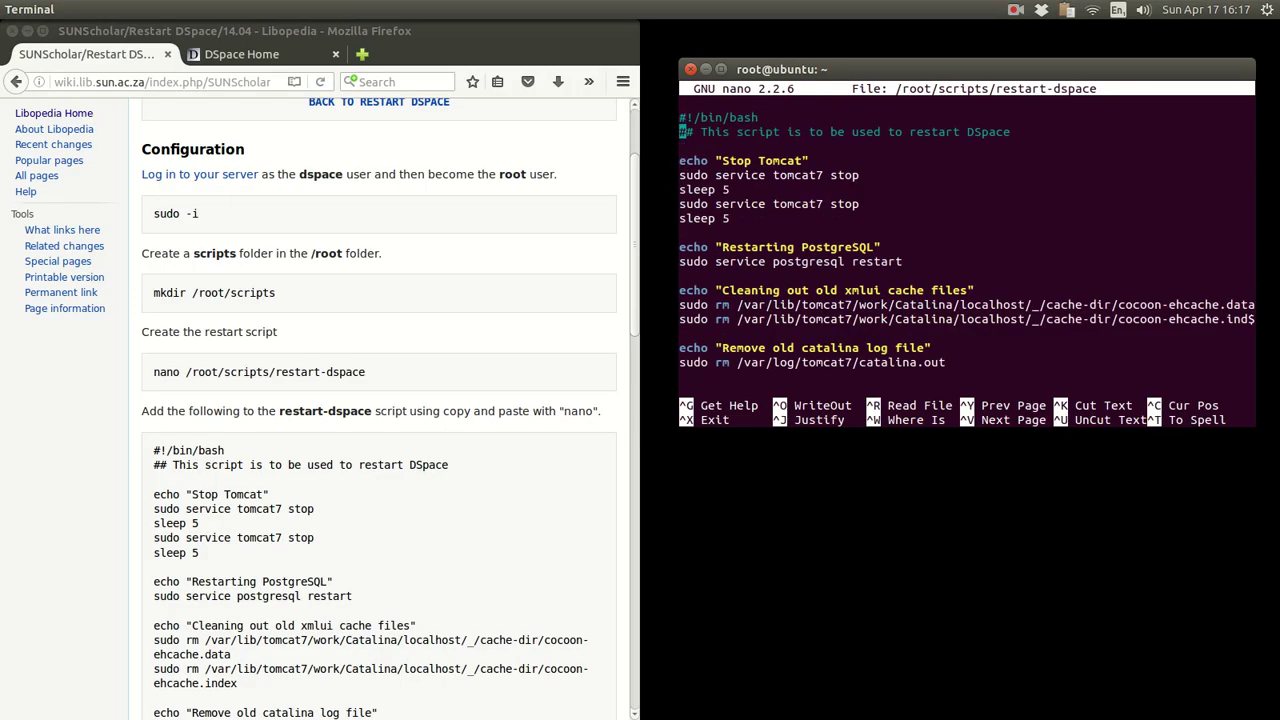
{"action": "key", "text": "Down"}
{"action": "key", "text": "Down"}
{"action": "key", "text": "Down"}
{"action": "key", "text": "Down"}
{"action": "key", "text": "Down"}
{"action": "key", "text": "Down"}
{"action": "key", "text": "Down"}
{"action": "key", "text": "Down"}
{"action": "key", "text": "Down"}
{"action": "key", "text": "Down"}
{"action": "key", "text": "Down"}
{"action": "key", "text": "Down"}
{"action": "key", "text": "Down"}
{"action": "key", "text": "Down"}
{"action": "key", "text": "Down"}
{"action": "key", "text": "Down"}
{"action": "key", "text": "Down"}
{"action": "key", "text": "Down"}
{"action": "key", "text": "Down"}
{"action": "key", "text": "Down"}
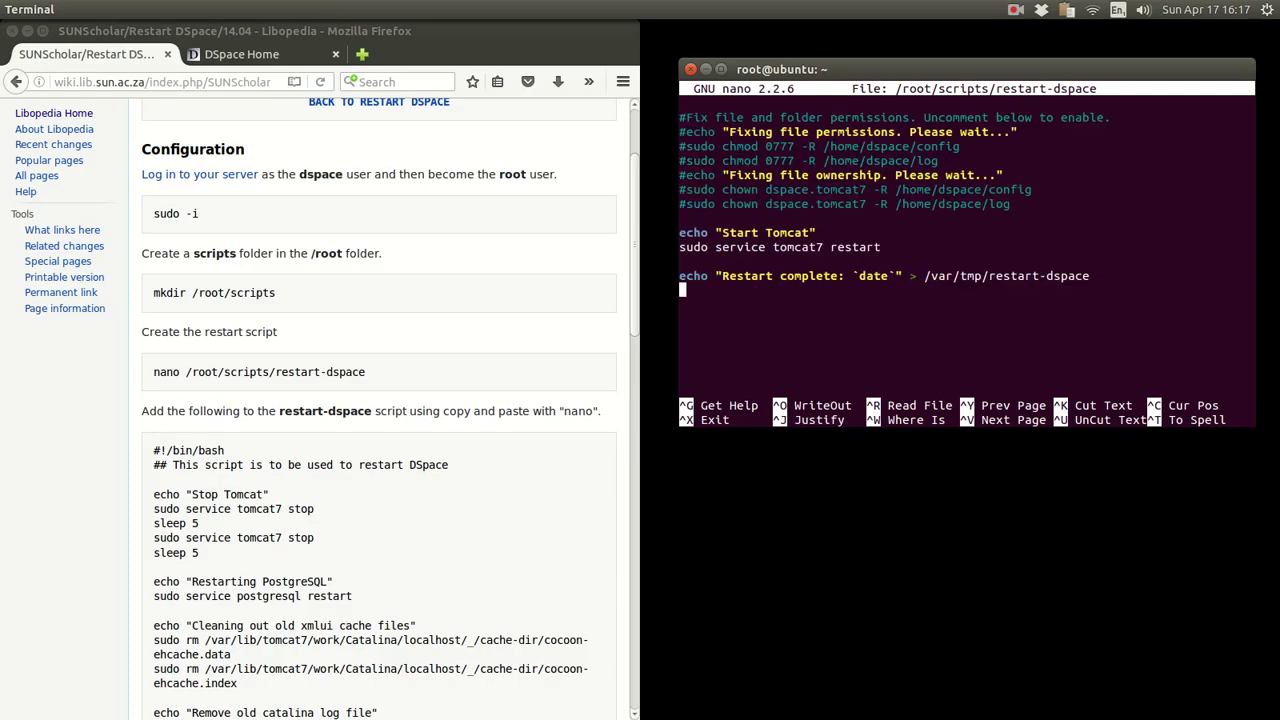
{"action": "key", "text": "Up"}
{"action": "key", "text": "Up"}
{"action": "key", "text": "Up"}
{"action": "key", "text": "Up"}
{"action": "key", "text": "Up"}
{"action": "key", "text": "Up"}
{"action": "key", "text": "Up"}
{"action": "key", "text": "Up"}
{"action": "key", "text": "Up"}
{"action": "key", "text": "Up"}
{"action": "key", "text": "Up"}
{"action": "key", "text": "Up"}
{"action": "key", "text": "Up"}
{"action": "key", "text": "Up"}
{"action": "key", "text": "Up"}
{"action": "key", "text": "Up"}
{"action": "key", "text": "Up"}
{"action": "key", "text": "Up"}
{"action": "key", "text": "Up"}
{"action": "key", "text": "Up"}
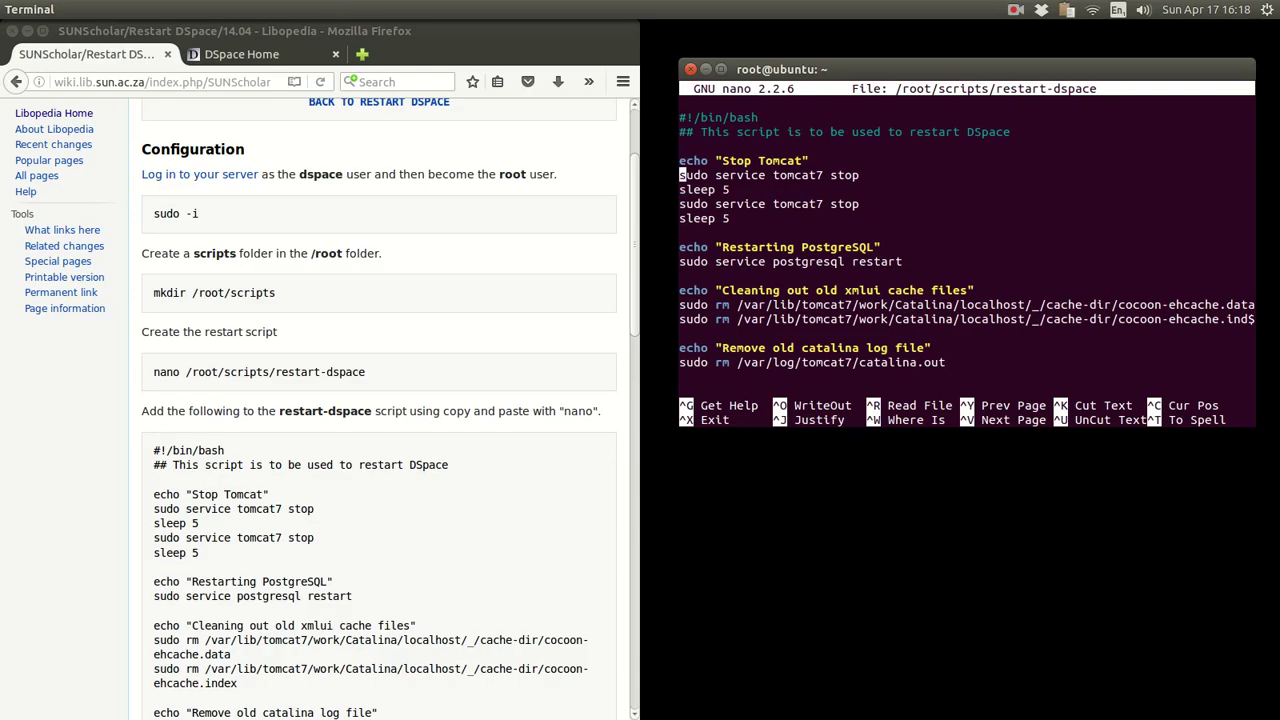
{"action": "key", "text": "Down"}
{"action": "key", "text": "Down"}
{"action": "key", "text": "Down"}
{"action": "key", "text": "Down"}
{"action": "key", "text": "Down"}
{"action": "key", "text": "Down"}
{"action": "key", "text": "Down"}
{"action": "key", "text": "Down"}
{"action": "key", "text": "Down"}
{"action": "key", "text": "Down"}
{"action": "key", "text": "Down"}
{"action": "key", "text": "Down"}
{"action": "key", "text": "Down"}
{"action": "key", "text": "Down"}
{"action": "key", "text": "Down"}
{"action": "key", "text": "Down"}
{"action": "key", "text": "Down"}
{"action": "key", "text": "Down"}
{"action": "key", "text": "Down"}
{"action": "key", "text": "Down"}
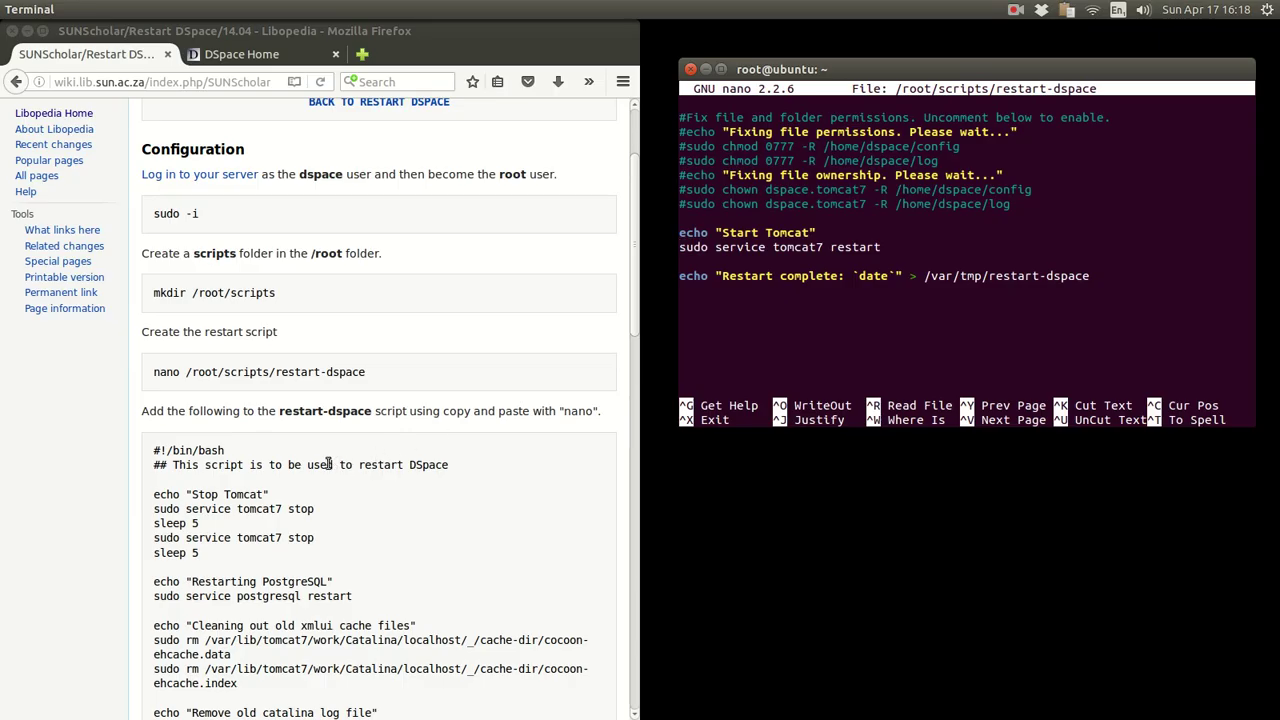
{"action": "left_click", "coordinate": [328, 464]}
{"action": "scroll", "coordinate": [468, 430], "scroll_direction": "down", "scroll_amount": 7}
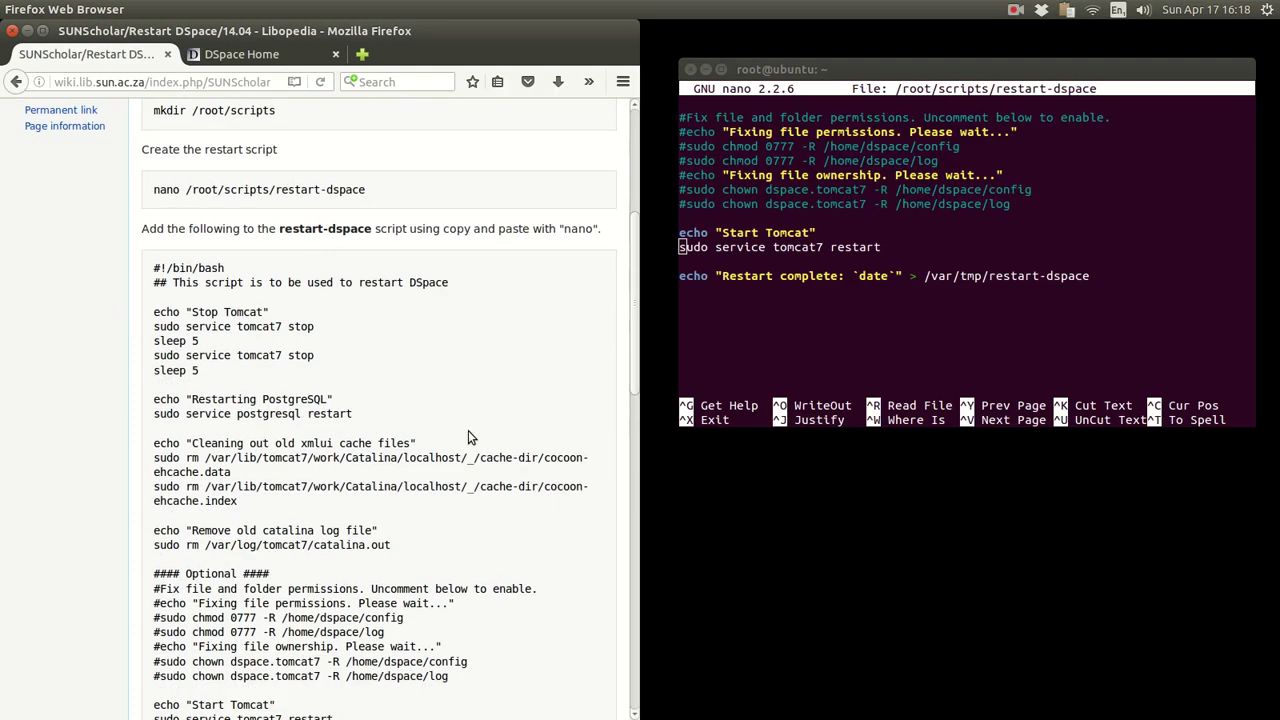
{"action": "scroll", "coordinate": [468, 430], "scroll_direction": "down", "scroll_amount": 4}
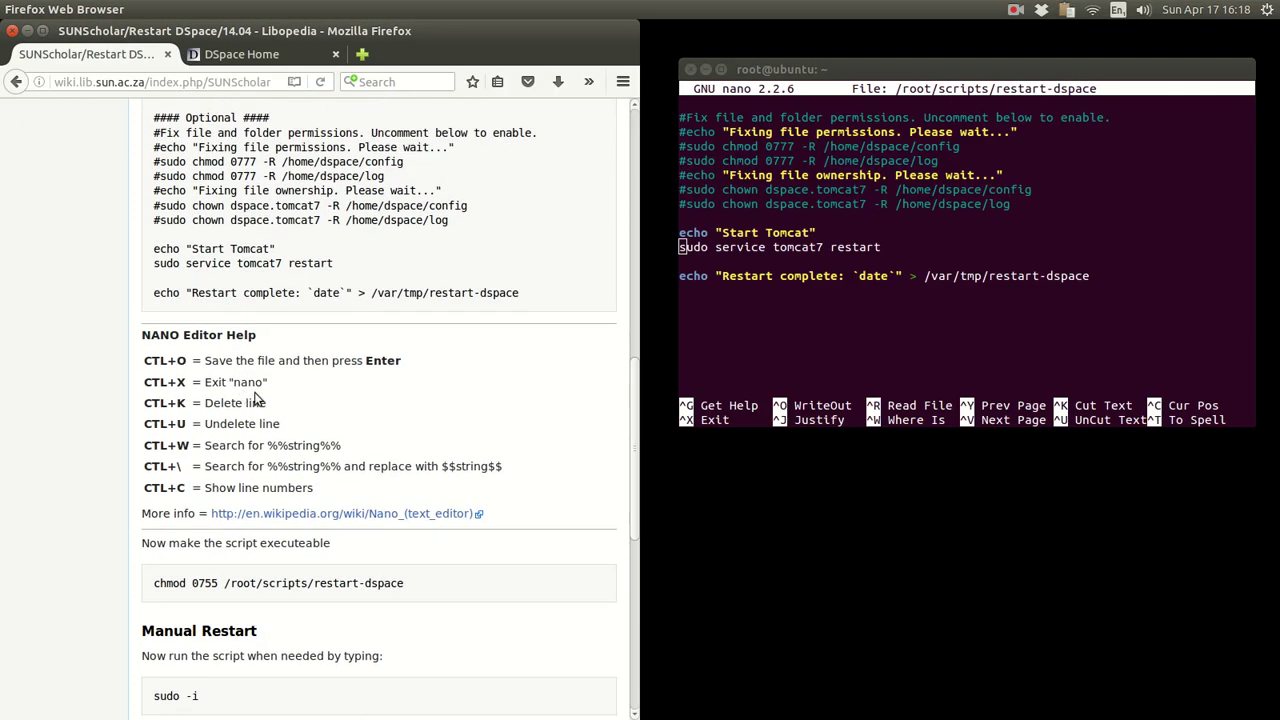
{"action": "left_click", "coordinate": [791, 308]}
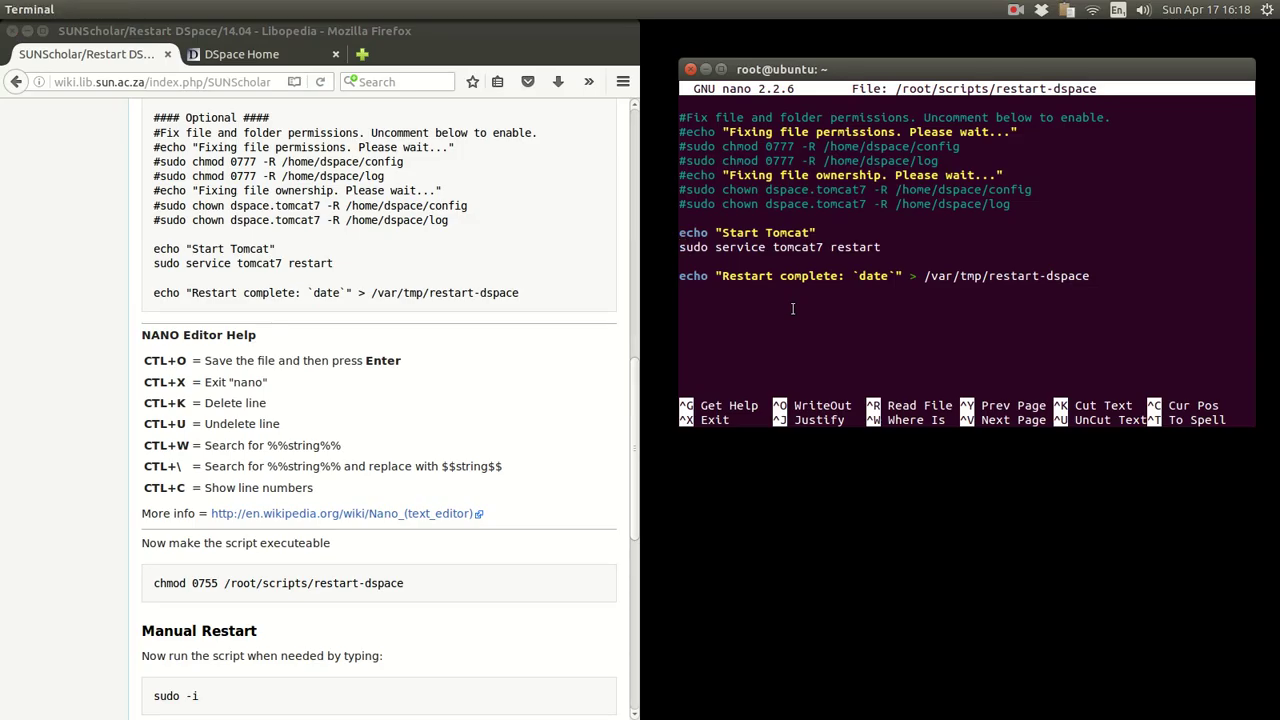
{"action": "key", "text": "ctrl+x"}
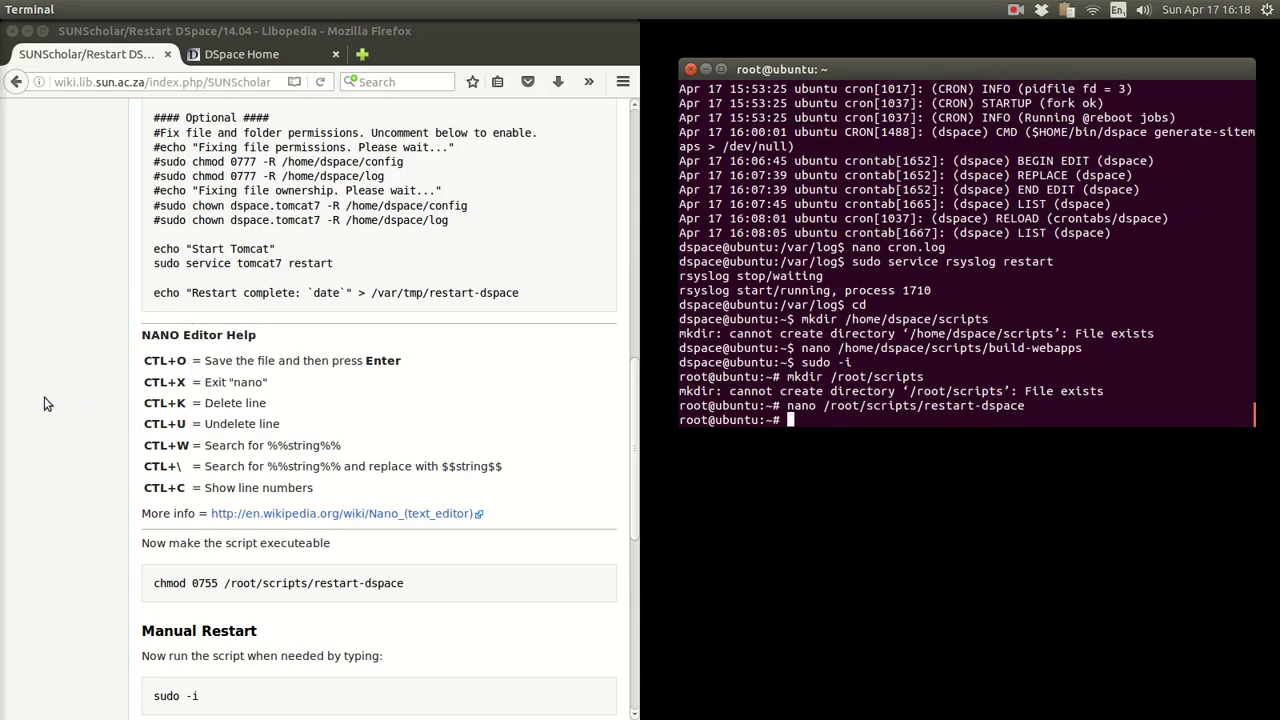
- Read through the chmod 0755, restart-dspace, tail catalina.out and crontab -e commands on the wiki
{"action": "scroll", "coordinate": [44, 397], "scroll_direction": "down", "scroll_amount": 5}
{"action": "left_click_drag", "start_coordinate": [405, 310], "coordinate": [114, 314]}
{"action": "left_click", "coordinate": [70, 347]}
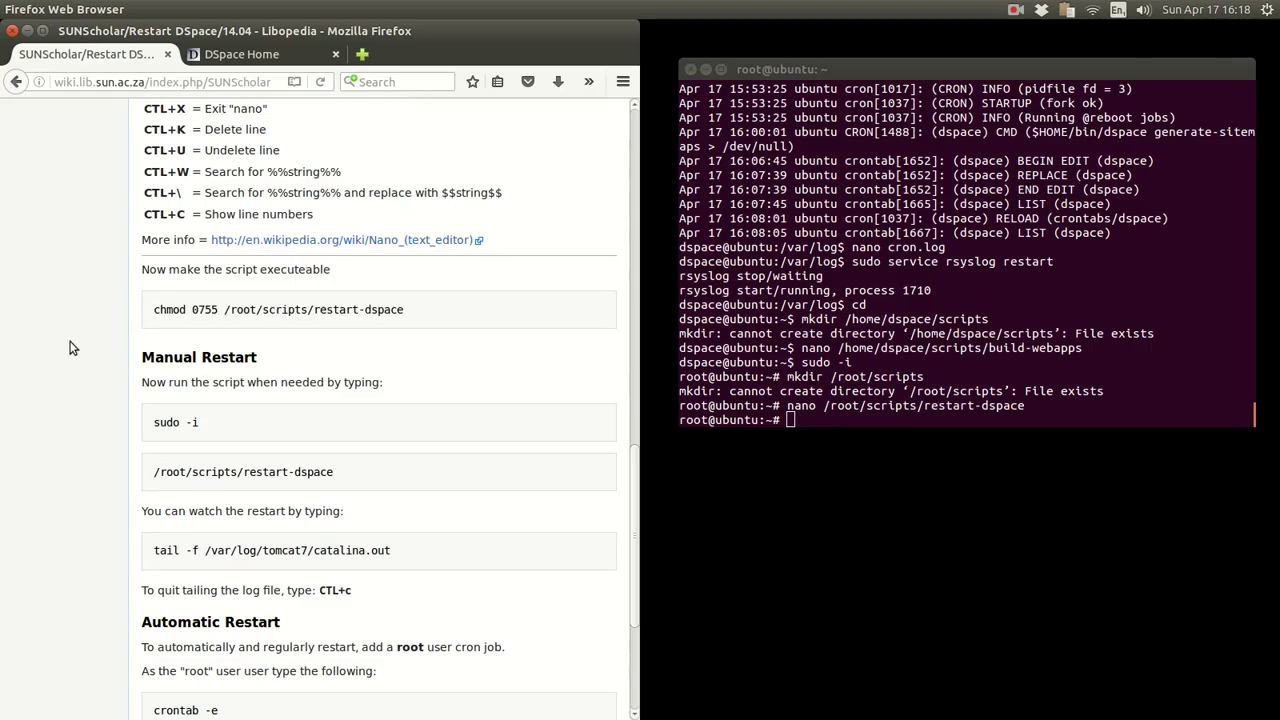
{"action": "scroll", "coordinate": [70, 348], "scroll_direction": "down", "scroll_amount": 3}
{"action": "left_click_drag", "start_coordinate": [348, 292], "coordinate": [151, 285]}
{"action": "left_click", "coordinate": [108, 299]}
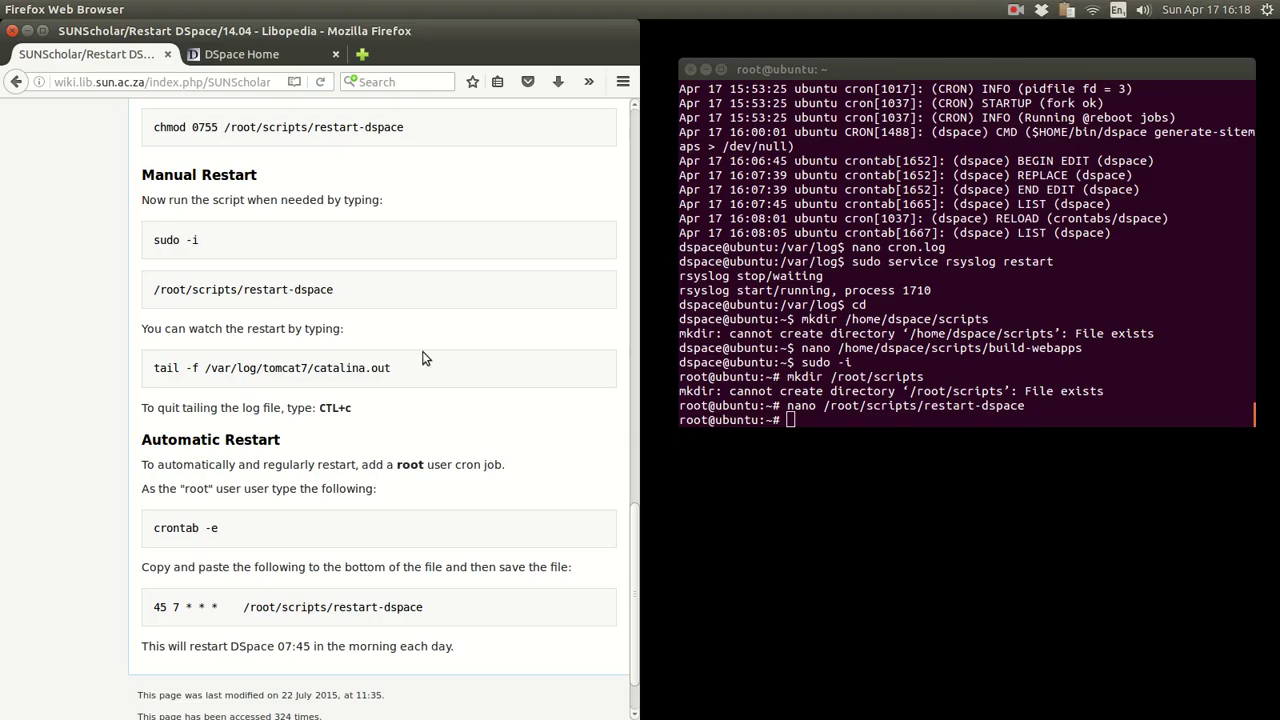
{"action": "scroll", "coordinate": [439, 348], "scroll_direction": "down", "scroll_amount": 1}
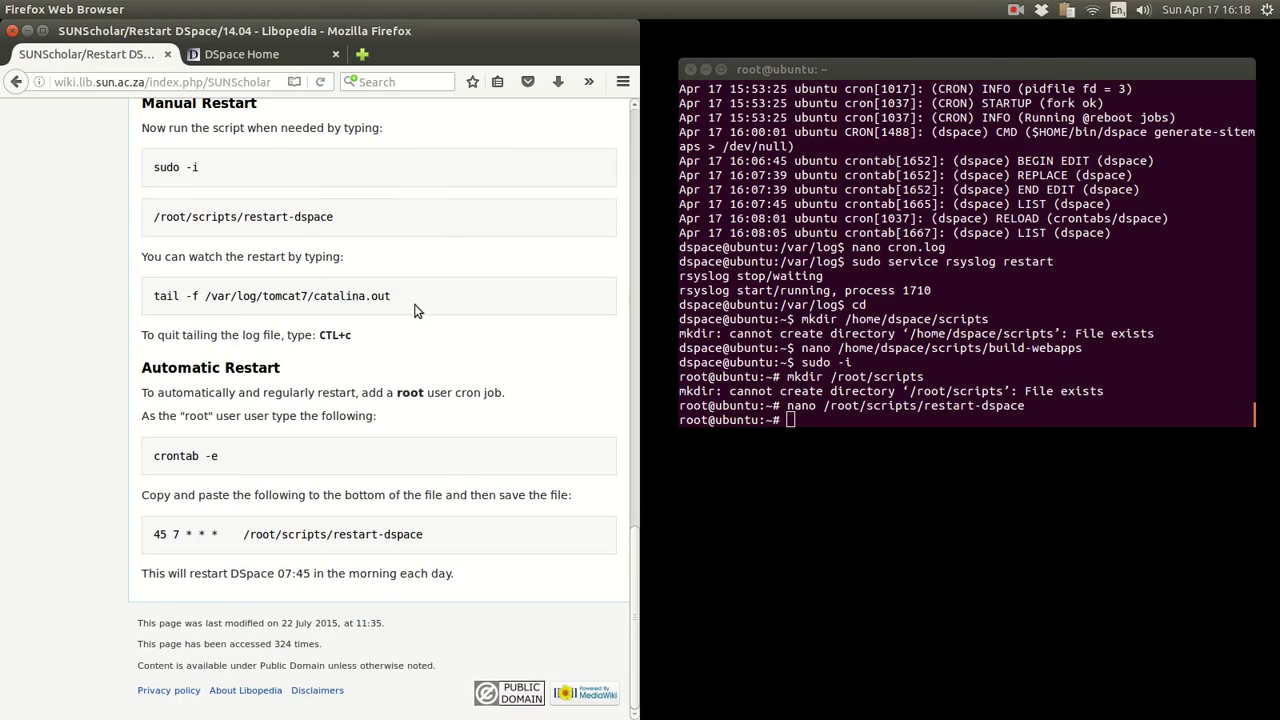
{"action": "left_click_drag", "start_coordinate": [406, 297], "coordinate": [98, 315]}
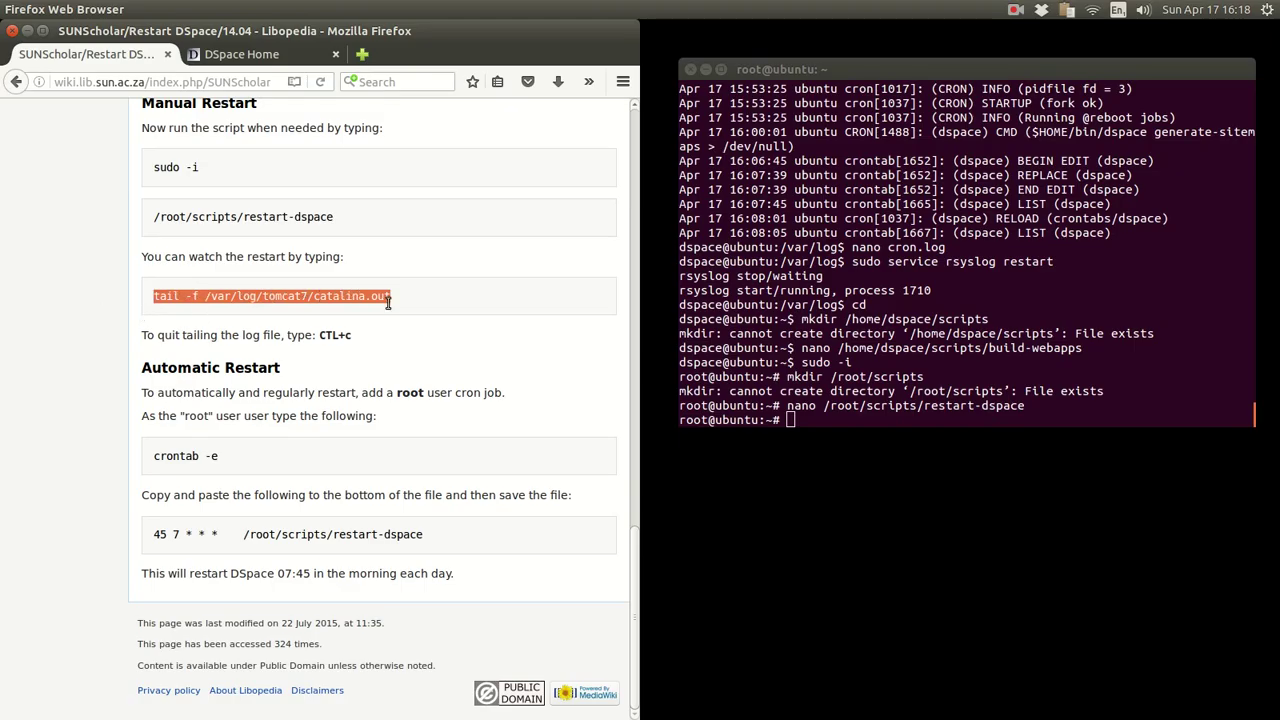
{"action": "left_click_drag", "start_coordinate": [350, 220], "coordinate": [183, 217]}
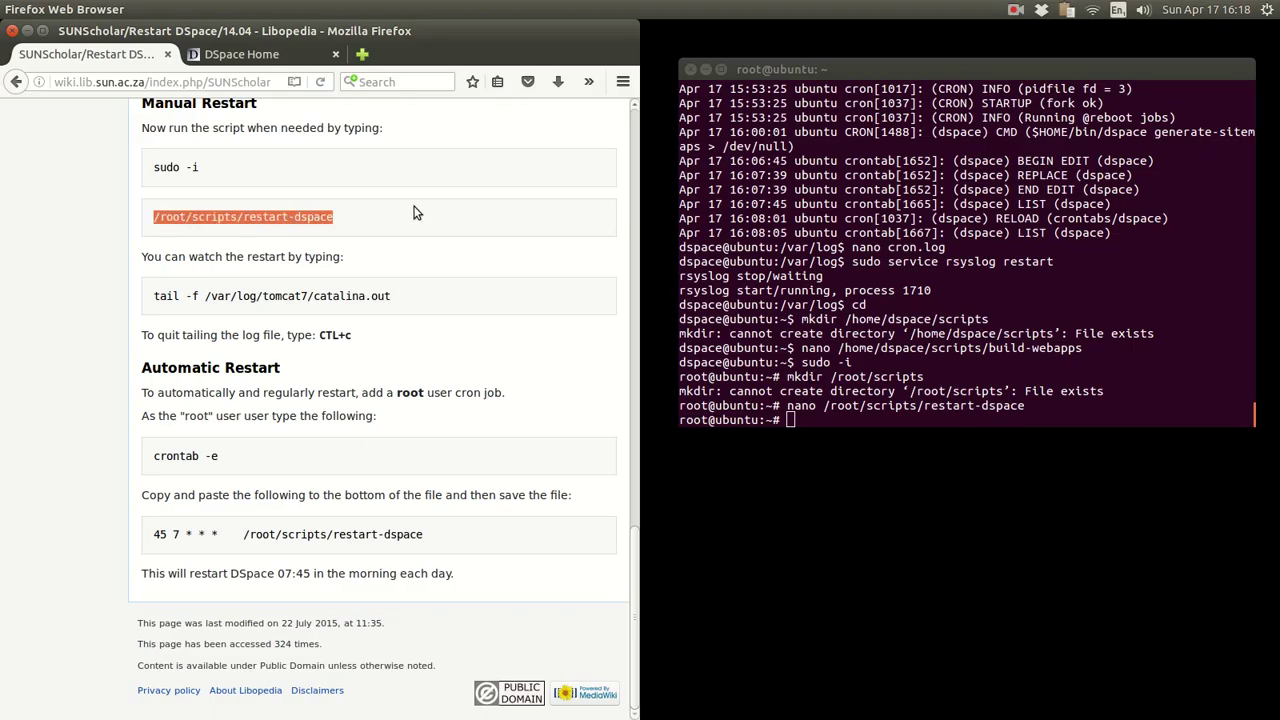
{"action": "left_click_drag", "start_coordinate": [220, 457], "coordinate": [162, 456]}
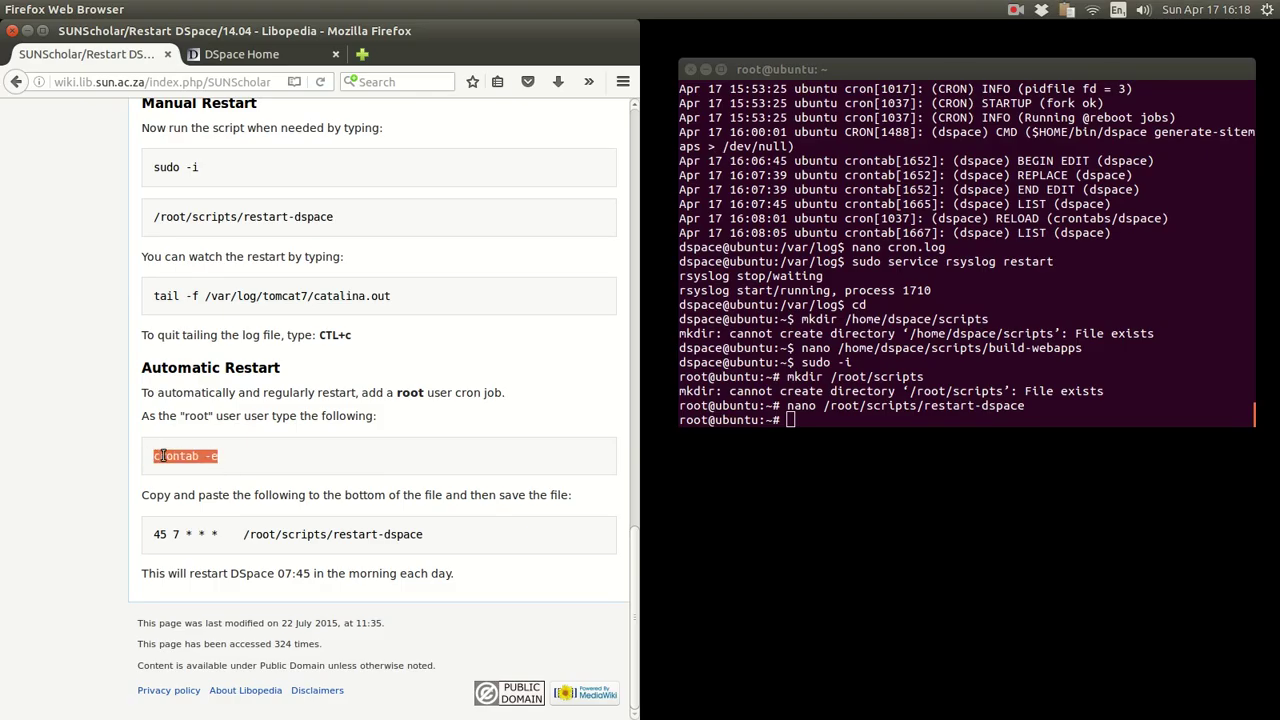
- Run crontab -e at the root prompt to open root's cron jobs
{"action": "right_click", "coordinate": [160, 450]}
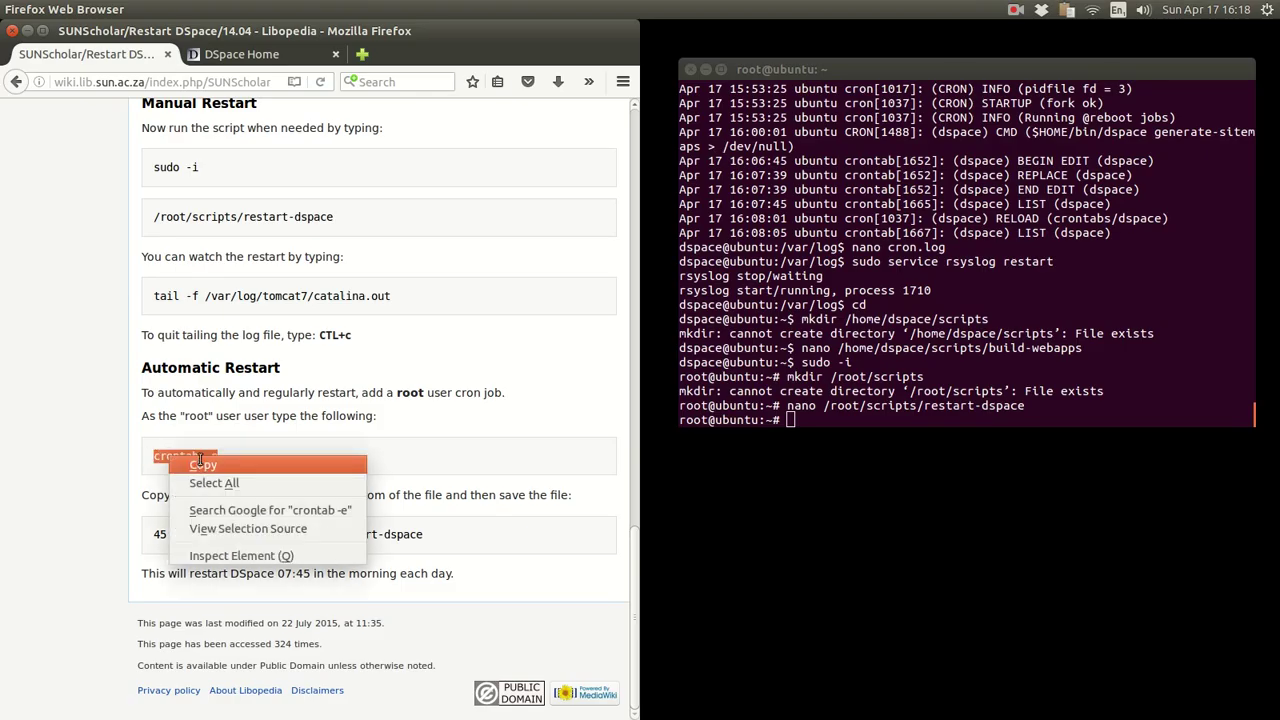
{"action": "left_click", "coordinate": [193, 458]}
{"action": "left_click", "coordinate": [803, 279]}
{"action": "right_click", "coordinate": [802, 280]}
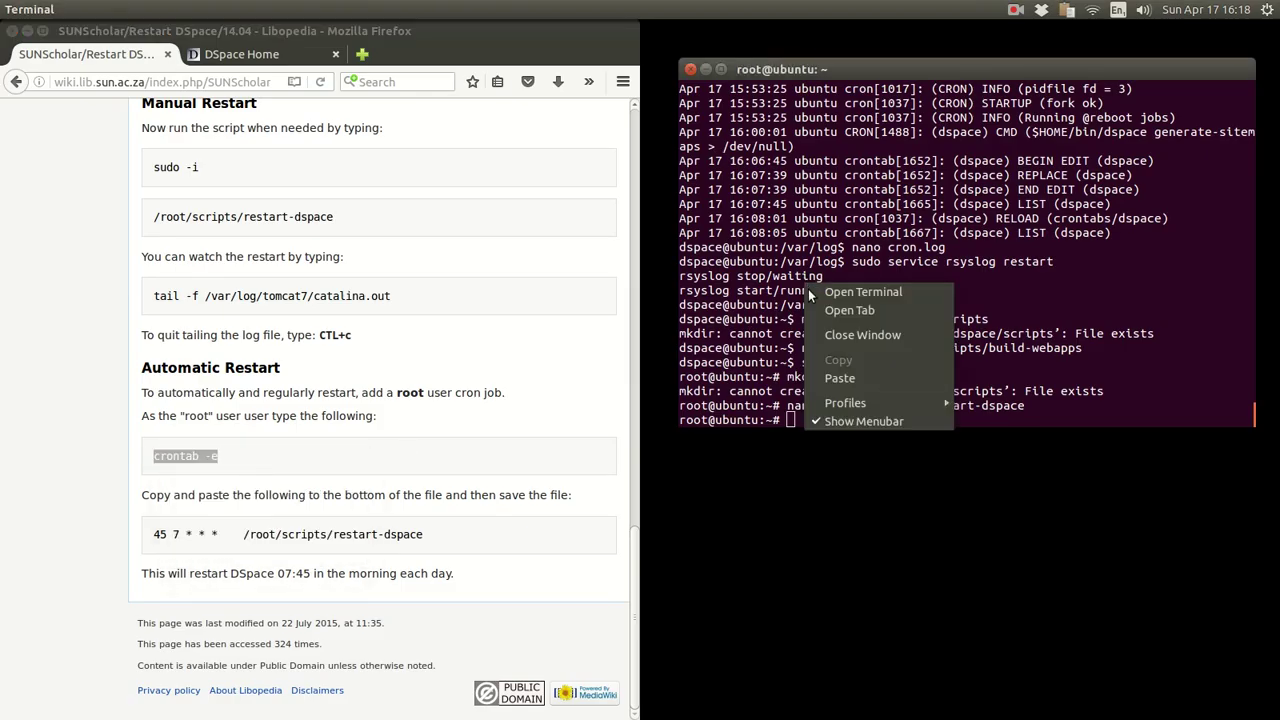
{"action": "left_click", "coordinate": [841, 380]}
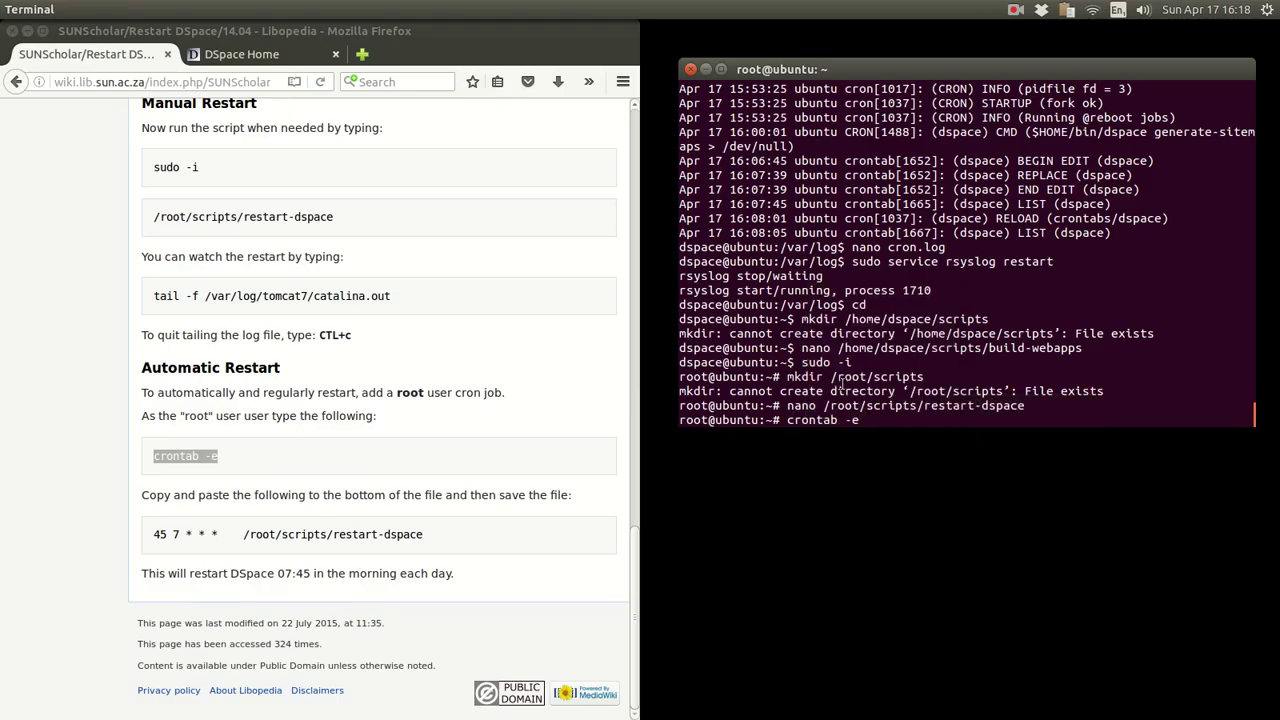
{"action": "key", "text": "Return"}
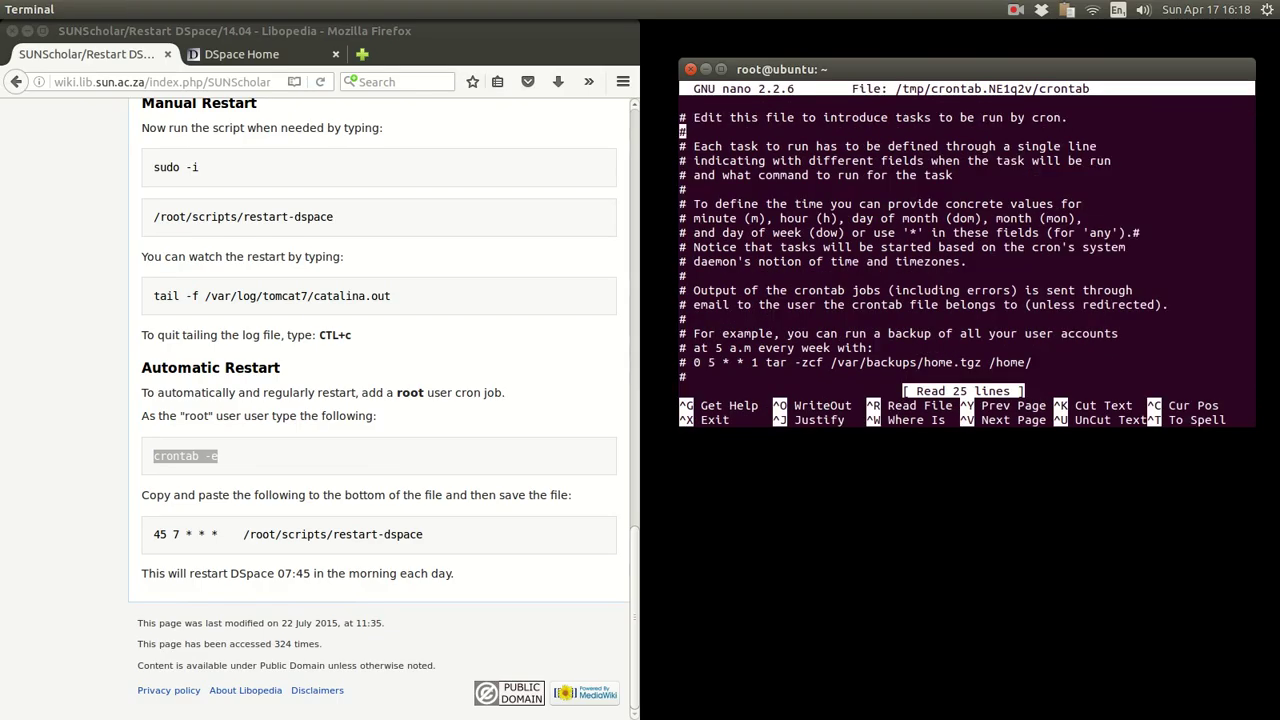
- Confirm the 45 7 * * * restart-dspace job is present and exit with no modification
{"action": "key", "text": "Down"}
{"action": "key", "text": "Down"}
{"action": "key", "text": "Down"}
{"action": "key", "text": "Down"}
{"action": "key", "text": "Down"}
{"action": "key", "text": "Down"}
{"action": "key", "text": "Down"}
{"action": "key", "text": "Down"}
{"action": "key", "text": "Down"}
{"action": "key", "text": "Down"}
{"action": "key", "text": "Down"}
{"action": "key", "text": "Down"}
{"action": "key", "text": "Down"}
{"action": "key", "text": "Down"}
{"action": "key", "text": "Down"}
{"action": "key", "text": "Down"}
{"action": "key", "text": "Down"}
{"action": "key", "text": "Down"}
{"action": "key", "text": "Down"}
{"action": "key", "text": "Down"}
{"action": "key", "text": "ctrl+shift+v"}
{"action": "key", "text": "Up"}
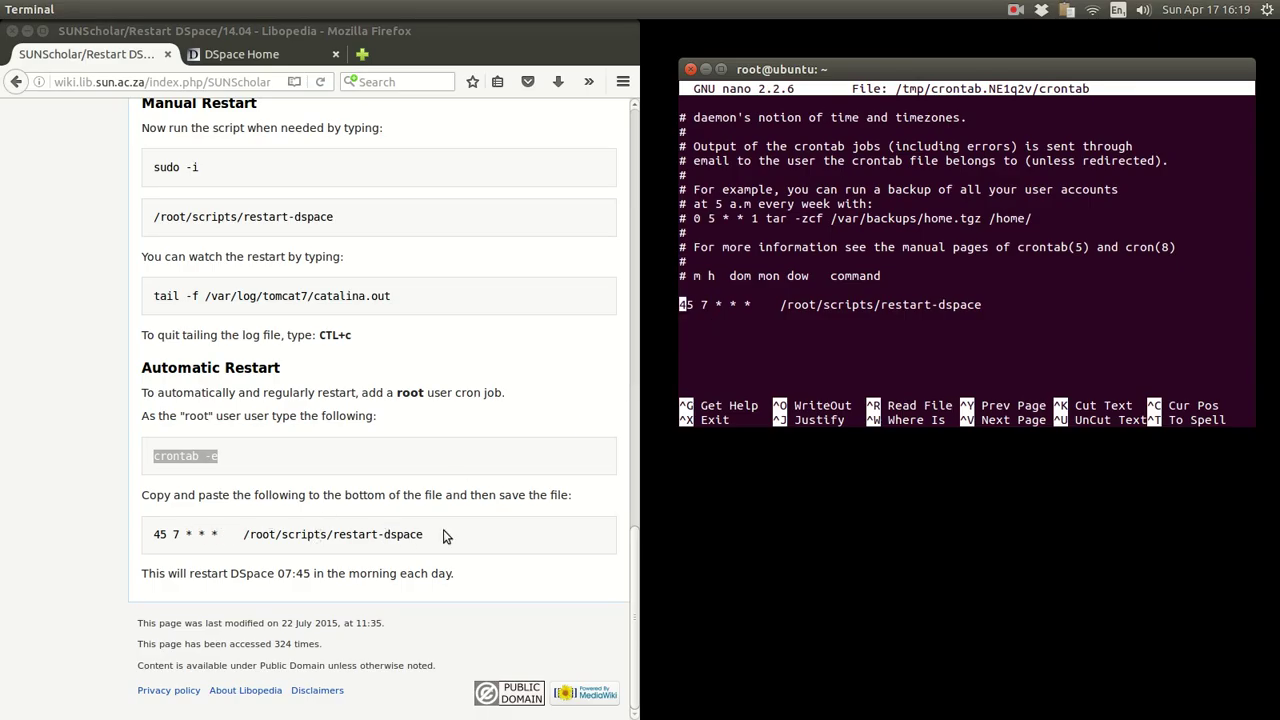
{"action": "left_click_drag", "start_coordinate": [440, 534], "coordinate": [138, 533]}
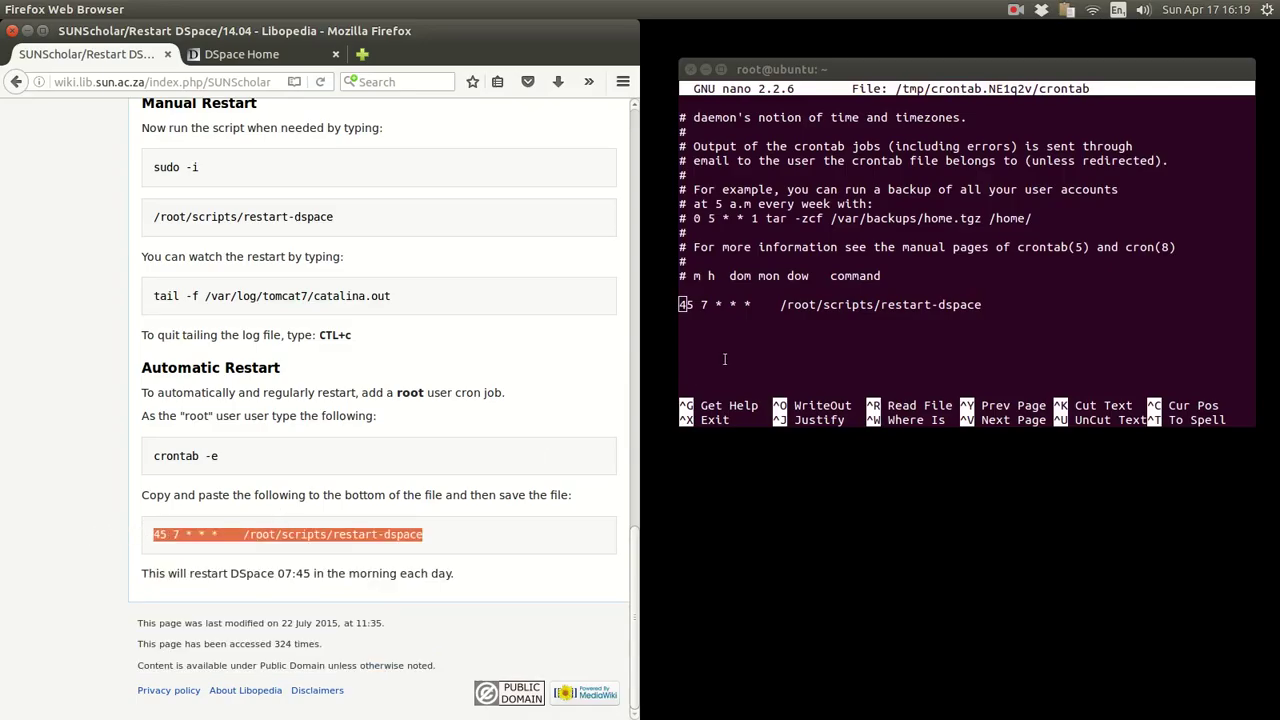
{"action": "left_click", "coordinate": [707, 308]}
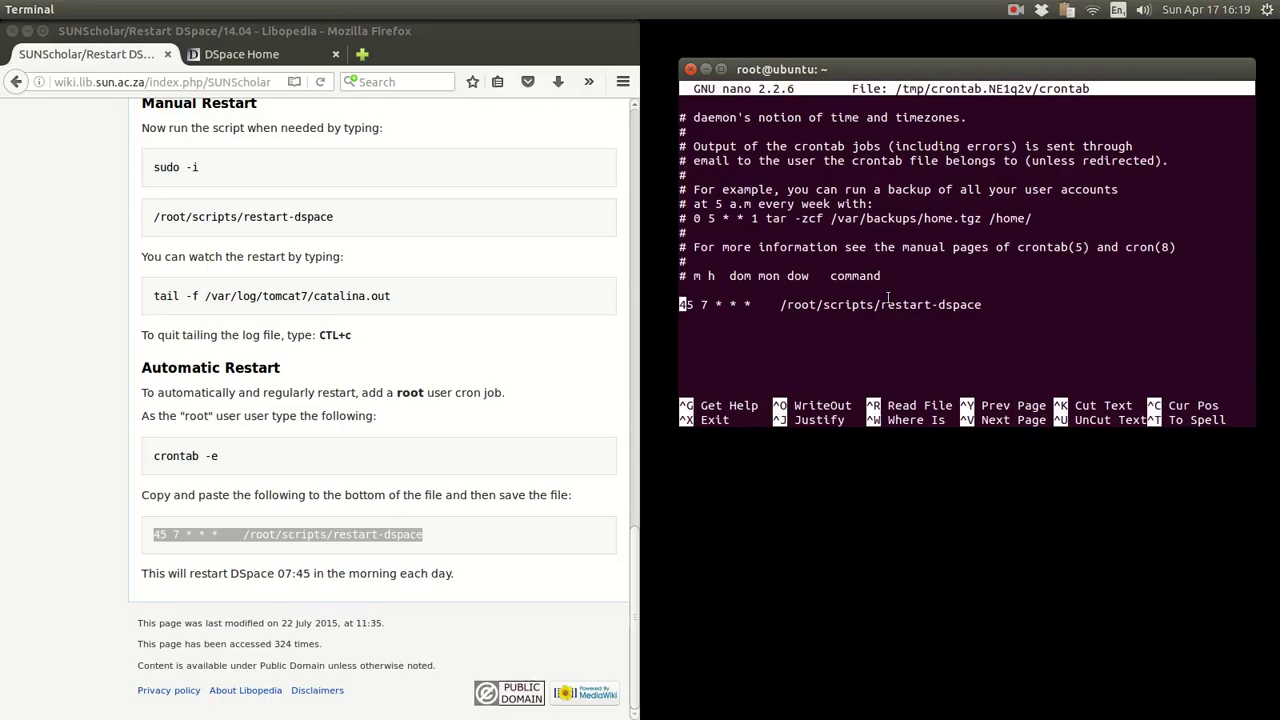
{"action": "key", "text": "ctrl+x"}
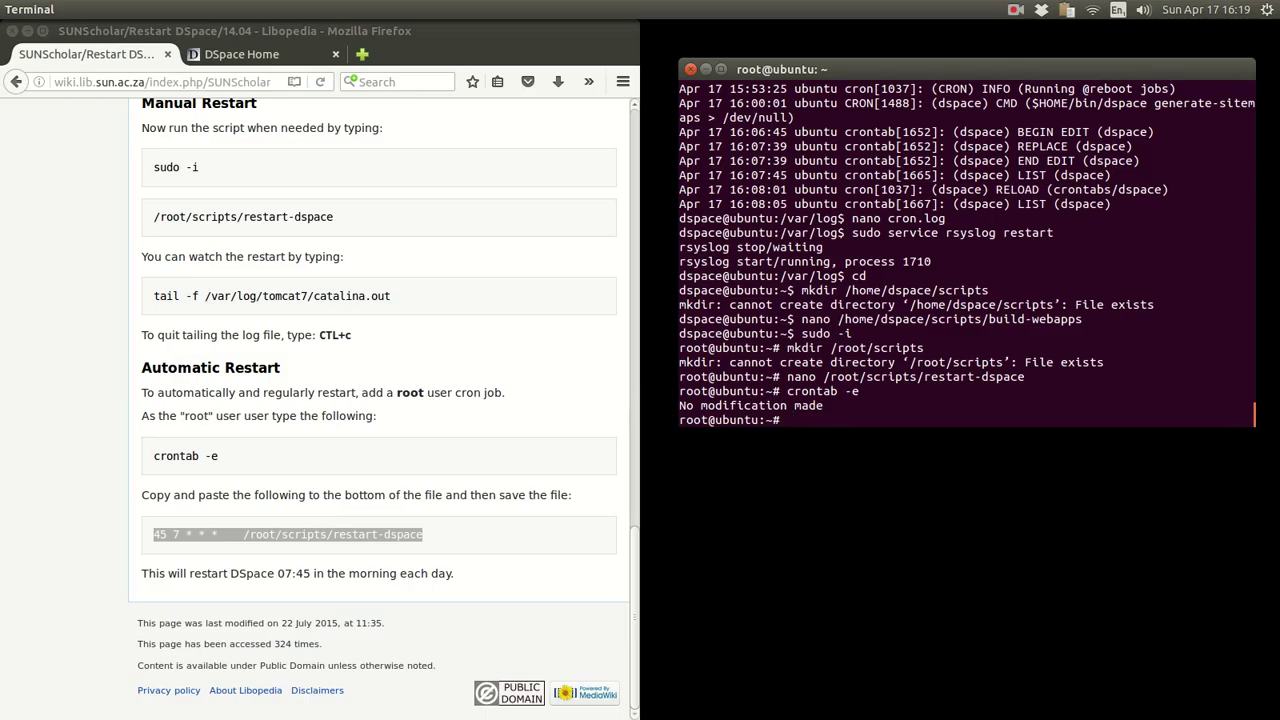
- Go back through Restart DSpace to After Installation Tasks and open REBUILD INDEXES
{"action": "left_click", "coordinate": [62, 636]}
{"action": "scroll", "coordinate": [61, 636], "scroll_direction": "up", "scroll_amount": 20}
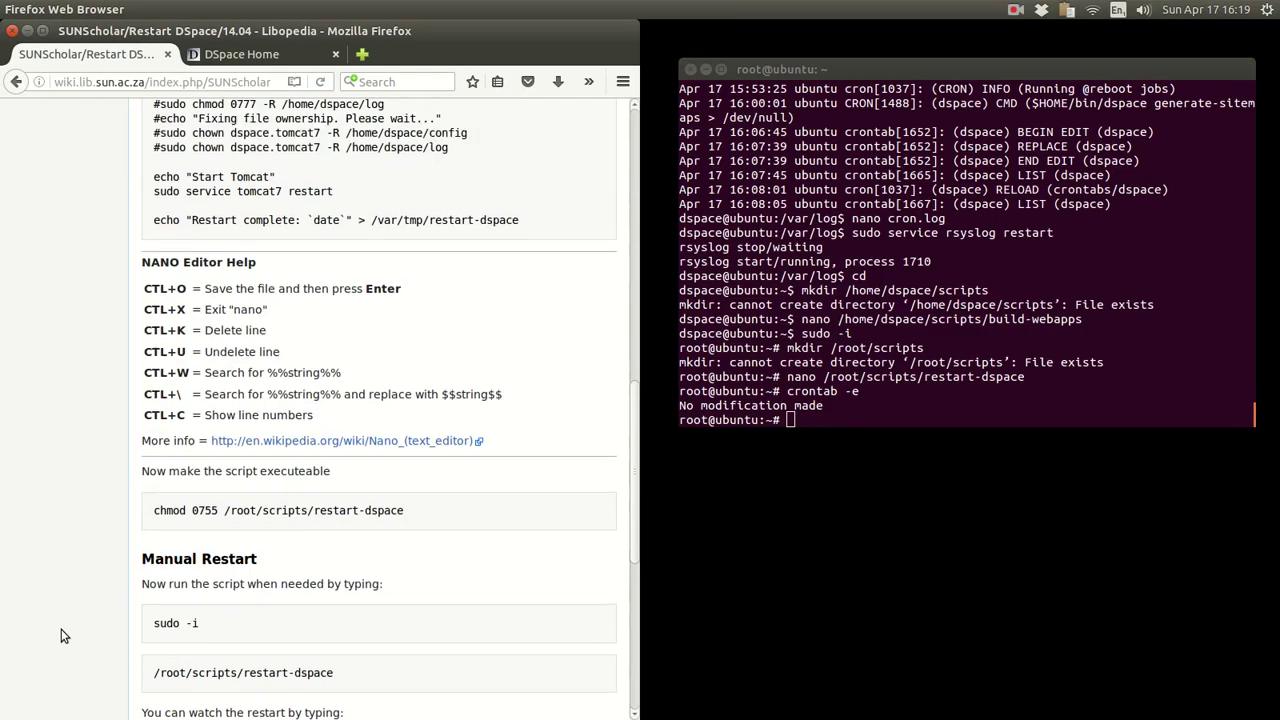
{"action": "scroll", "coordinate": [61, 636], "scroll_direction": "up", "scroll_amount": 2}
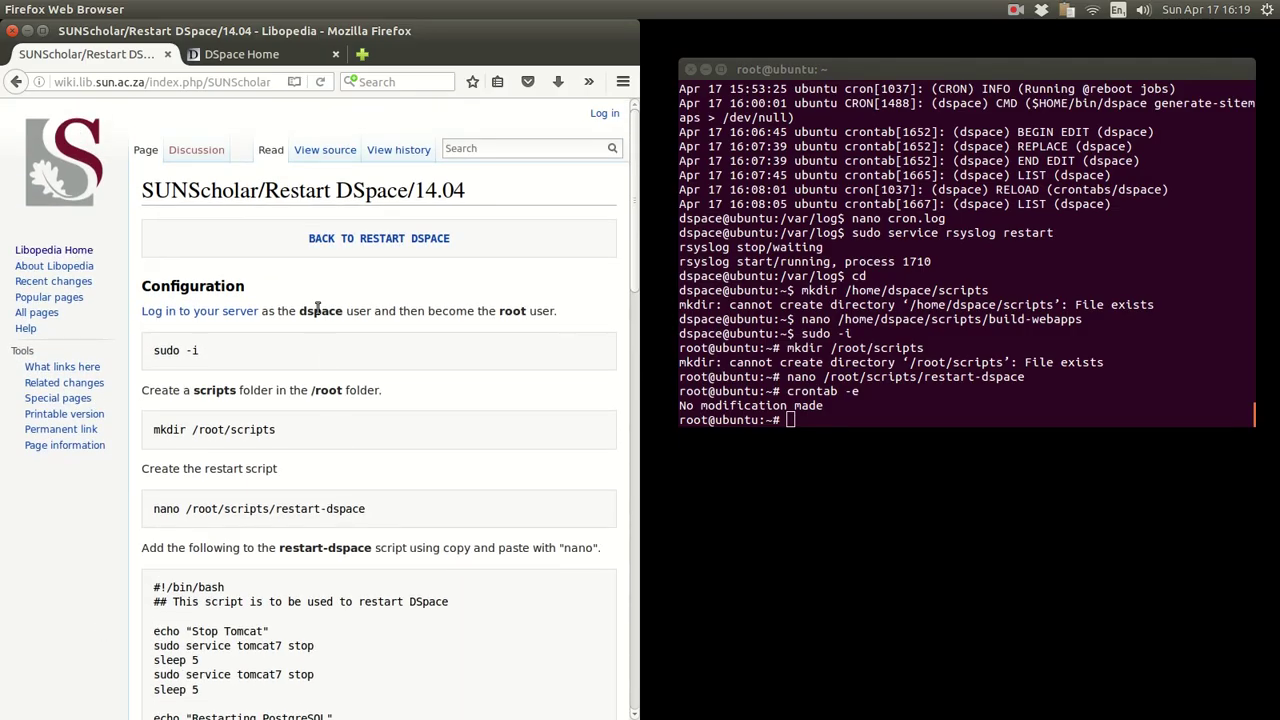
{"action": "left_click", "coordinate": [380, 239]}
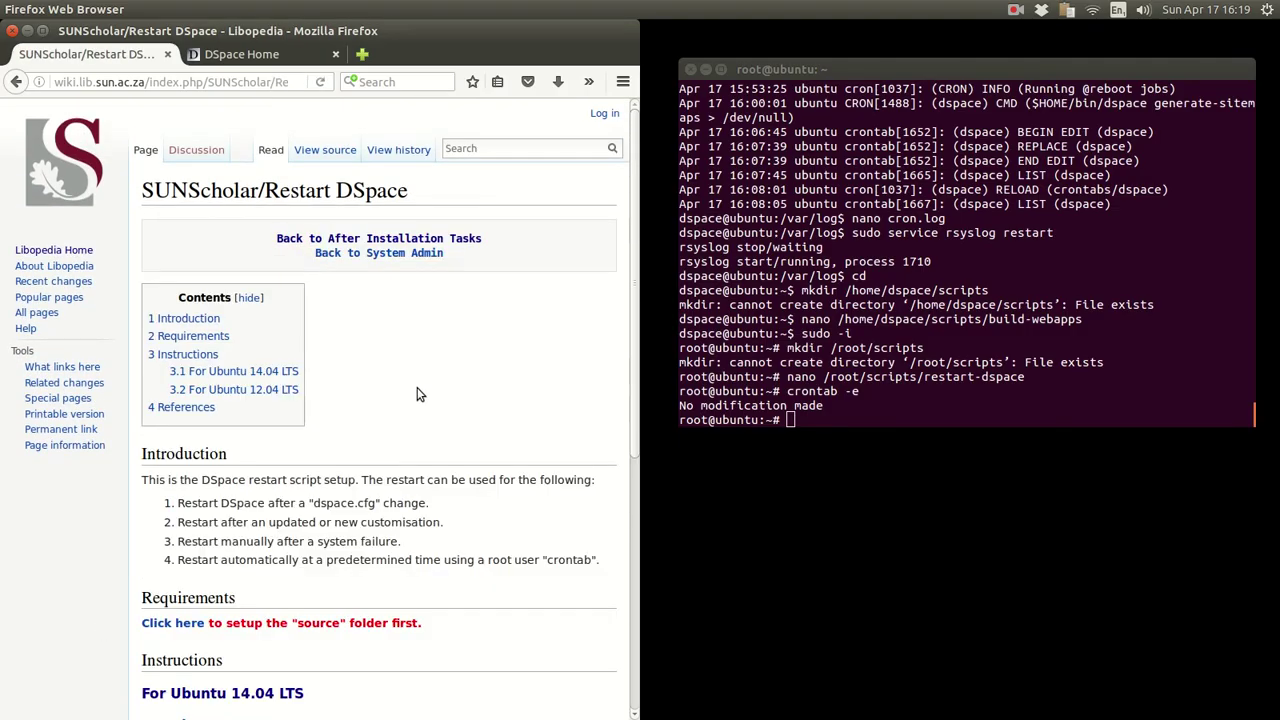
{"action": "scroll", "coordinate": [419, 394], "scroll_direction": "down", "scroll_amount": 6}
{"action": "scroll", "coordinate": [419, 394], "scroll_direction": "up", "scroll_amount": 6}
{"action": "left_click", "coordinate": [345, 240]}
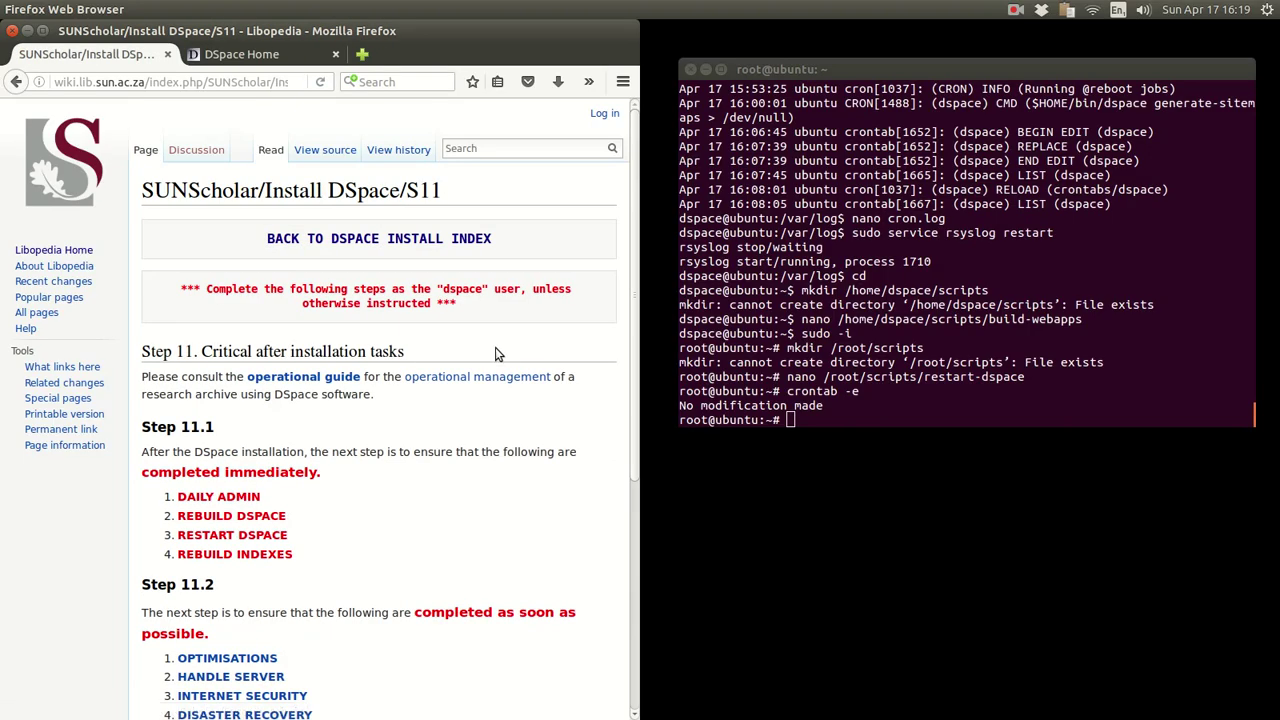
{"action": "scroll", "coordinate": [494, 353], "scroll_direction": "down", "scroll_amount": 2}
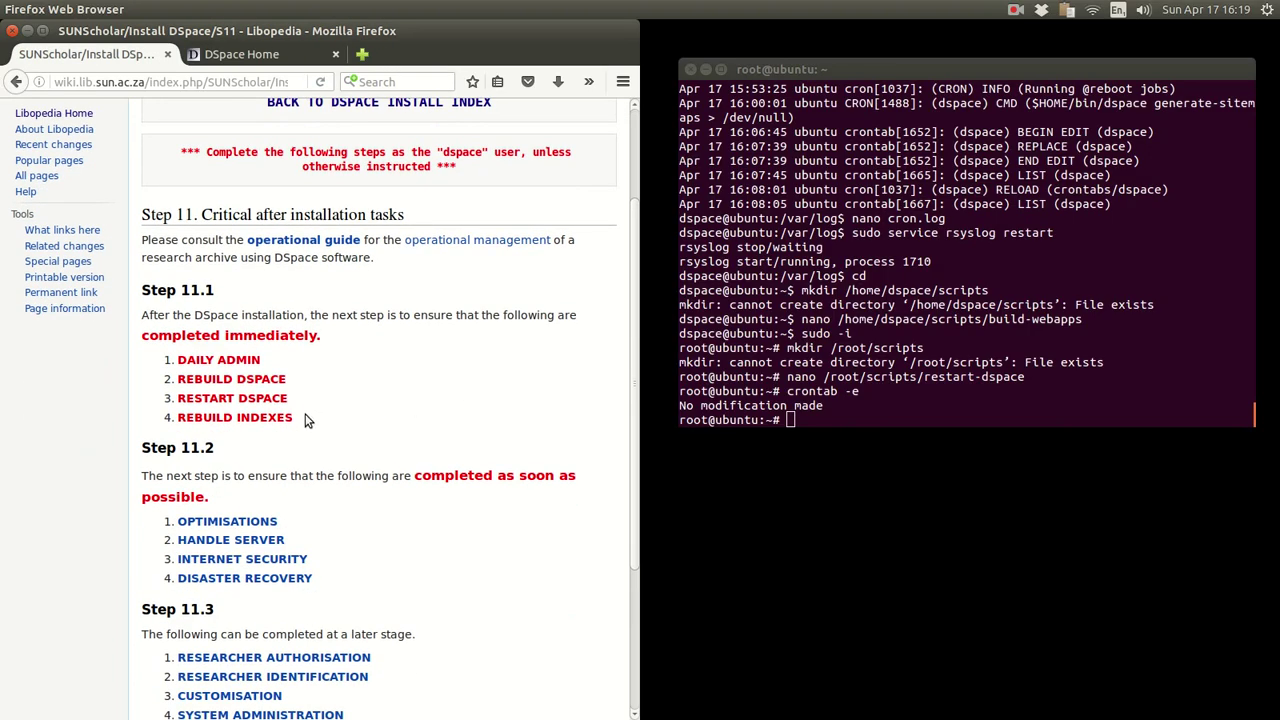
{"action": "left_click_drag", "start_coordinate": [307, 420], "coordinate": [186, 420]}
{"action": "left_click", "coordinate": [175, 420]}
{"action": "left_click", "coordinate": [178, 420]}
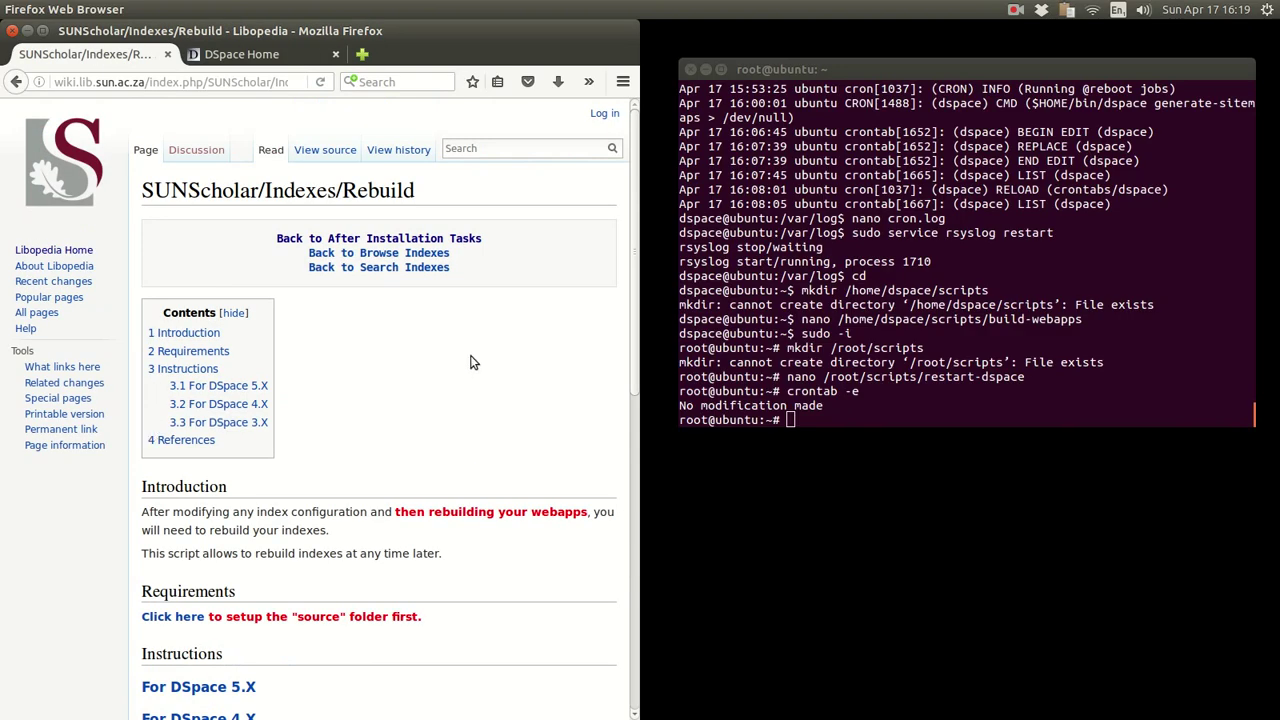
- Read the Indexes Rebuild introduction, DSpace 5.X/4.X/3.X links and Tomcat notes
{"action": "scroll", "coordinate": [474, 362], "scroll_direction": "down", "scroll_amount": 2}
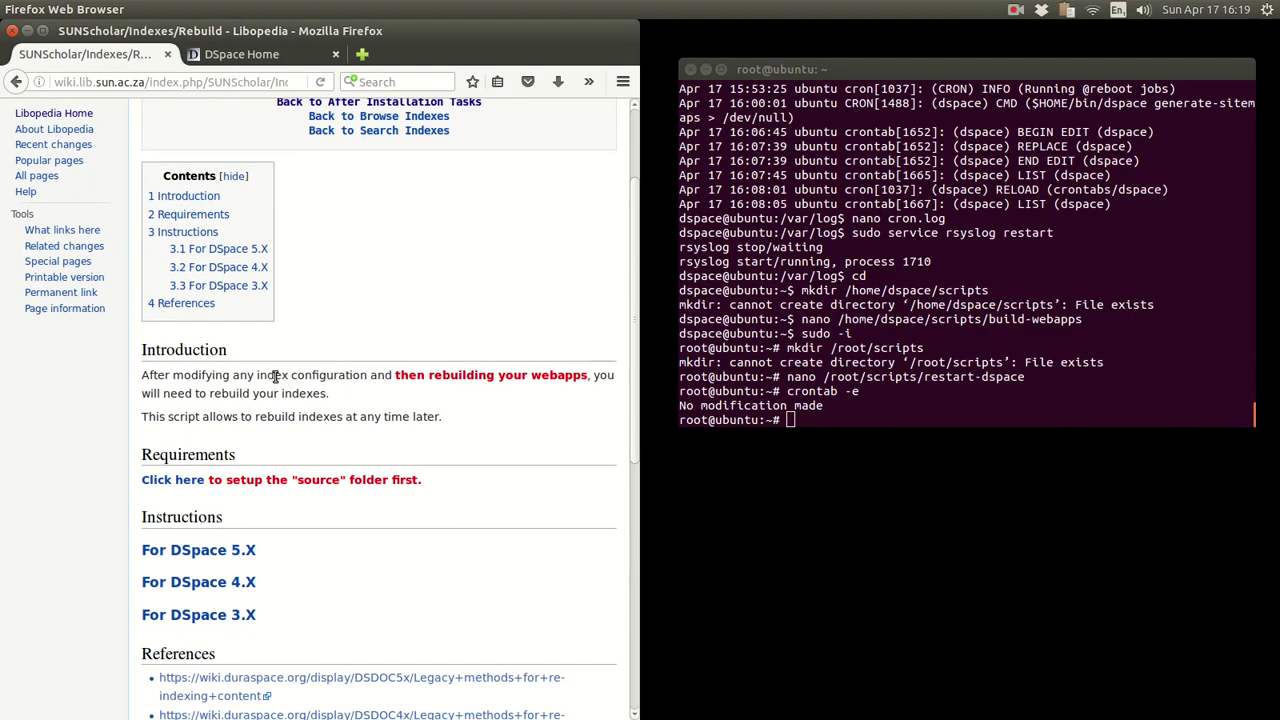
{"action": "left_click_drag", "start_coordinate": [257, 375], "coordinate": [580, 375]}
{"action": "left_click", "coordinate": [431, 400]}
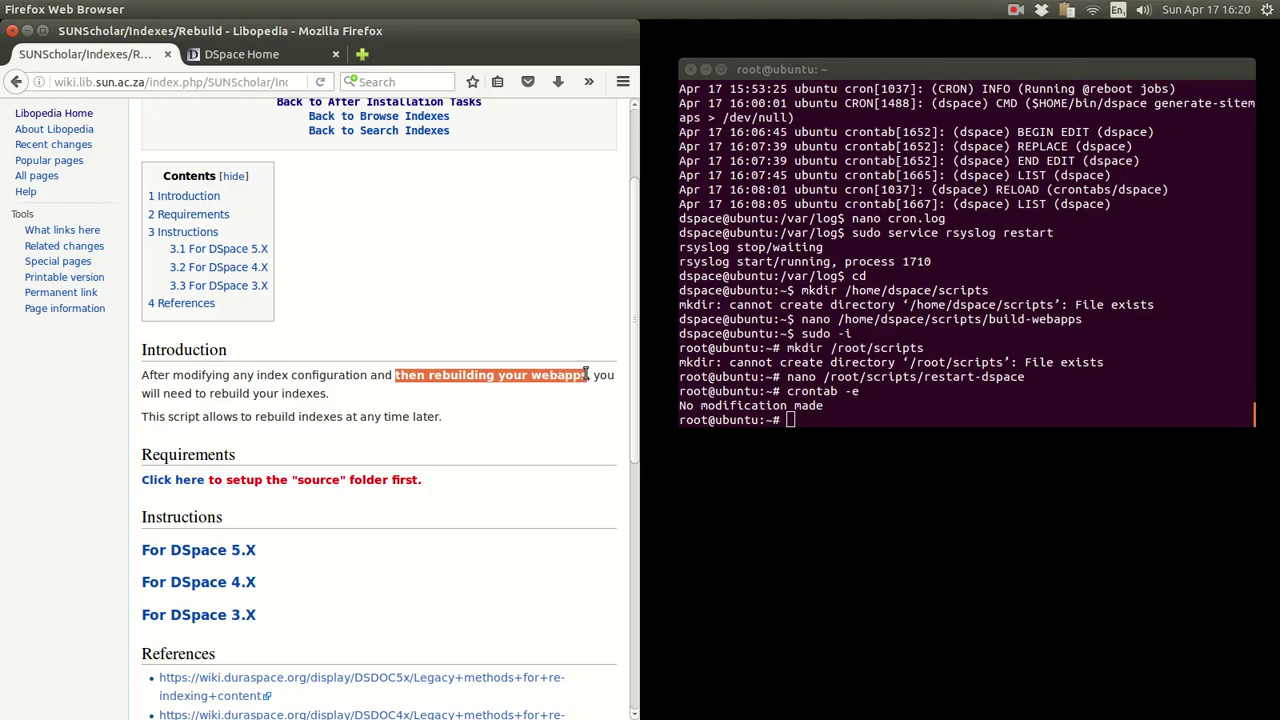
{"action": "left_click", "coordinate": [477, 393]}
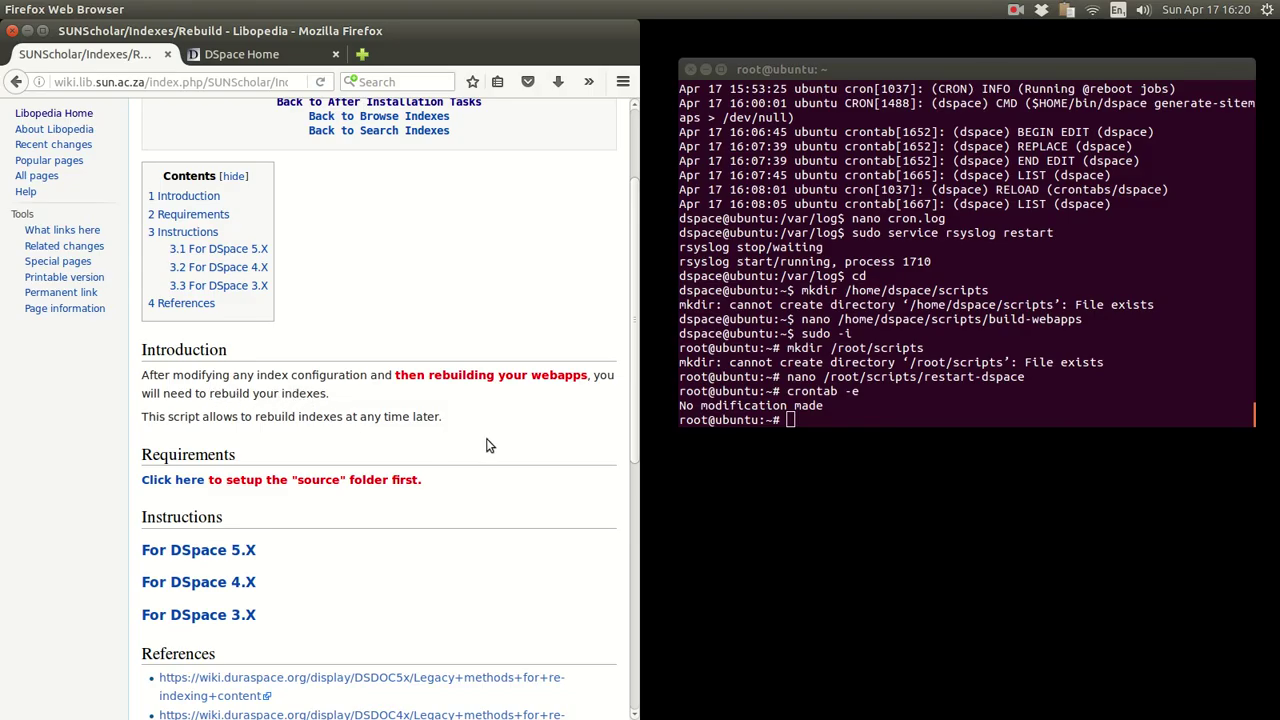
{"action": "scroll", "coordinate": [489, 445], "scroll_direction": "down", "scroll_amount": 3}
{"action": "scroll", "coordinate": [489, 445], "scroll_direction": "down", "scroll_amount": 4}
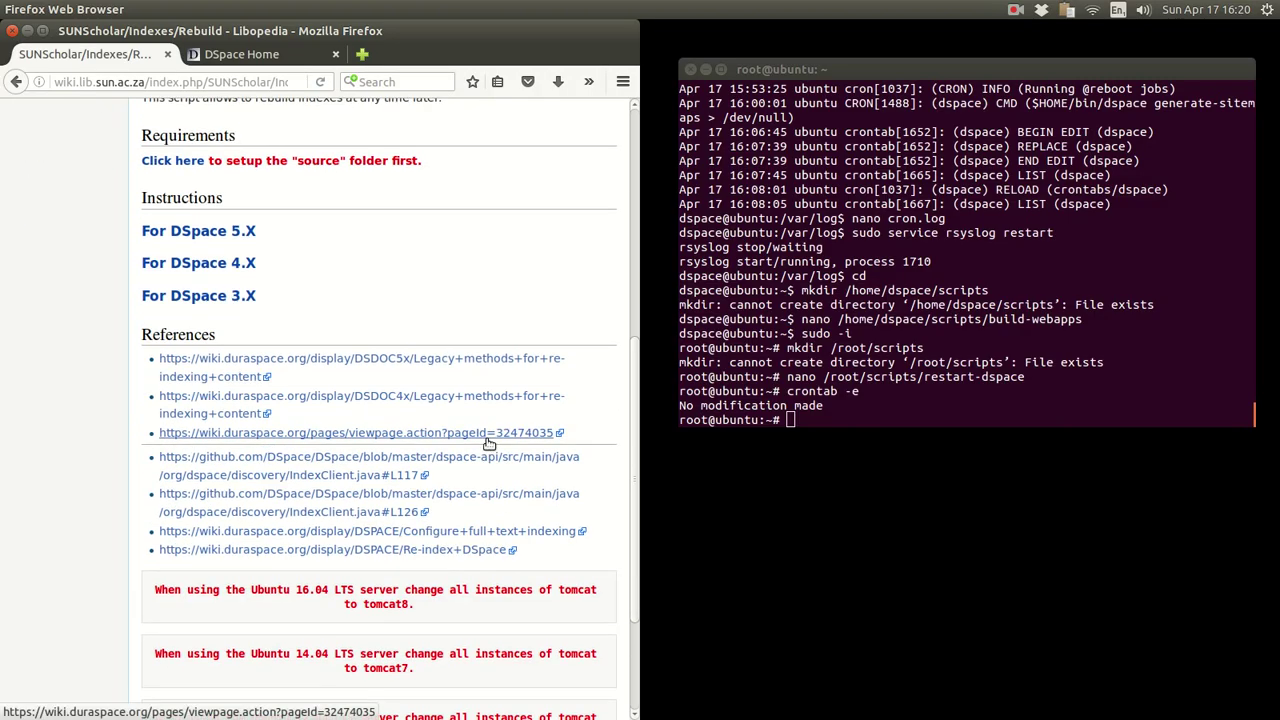
{"action": "scroll", "coordinate": [81, 368], "scroll_direction": "down", "scroll_amount": 3}
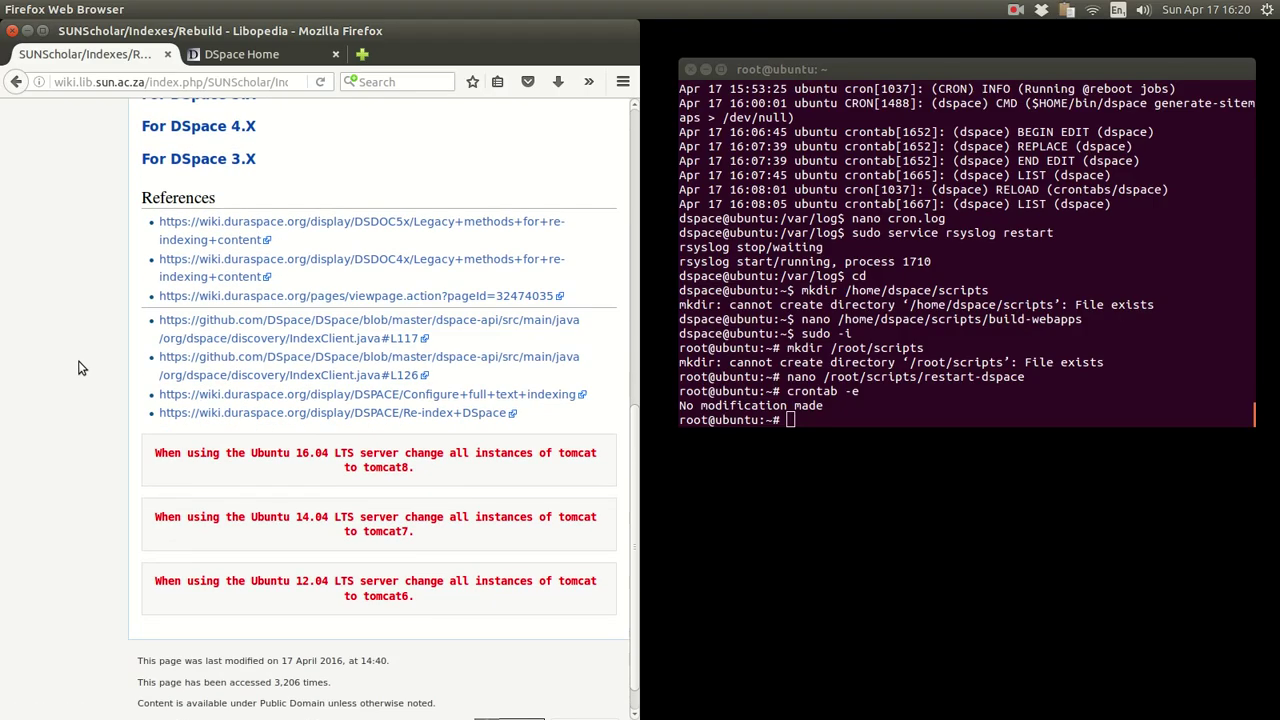
{"action": "scroll", "coordinate": [81, 368], "scroll_direction": "up", "scroll_amount": 2}
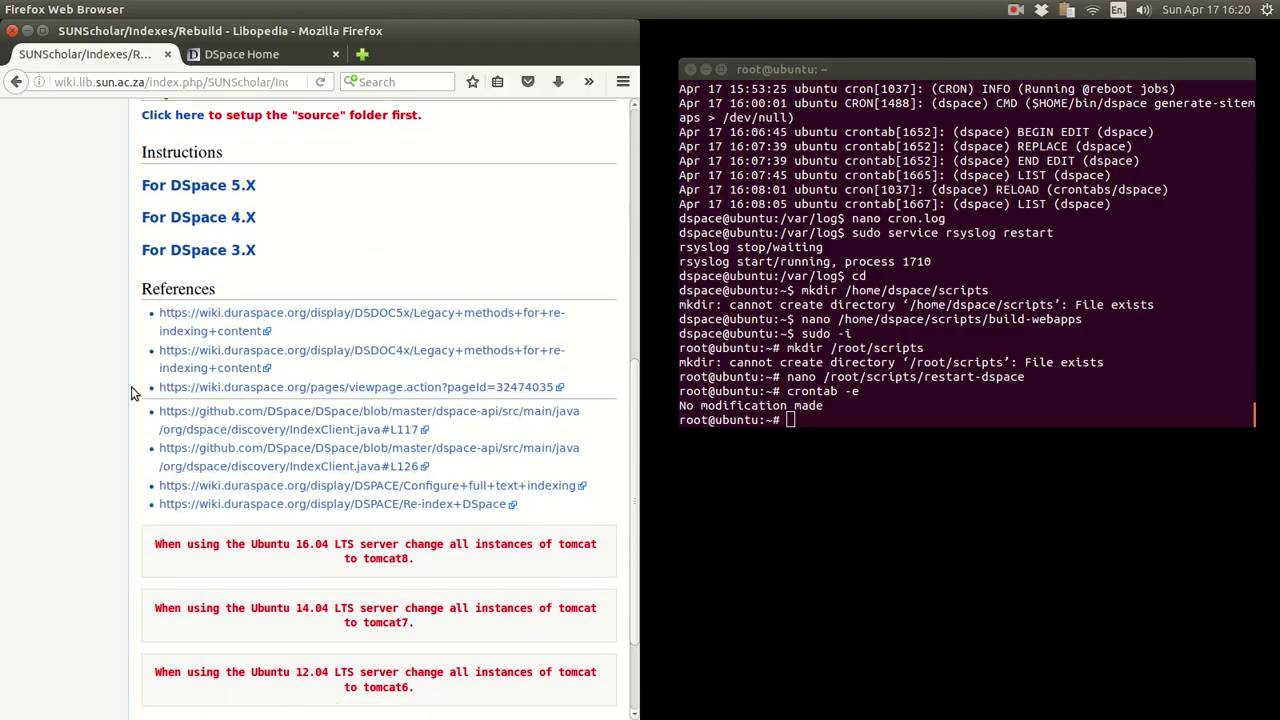
{"action": "scroll", "coordinate": [116, 438], "scroll_direction": "up", "scroll_amount": 6}
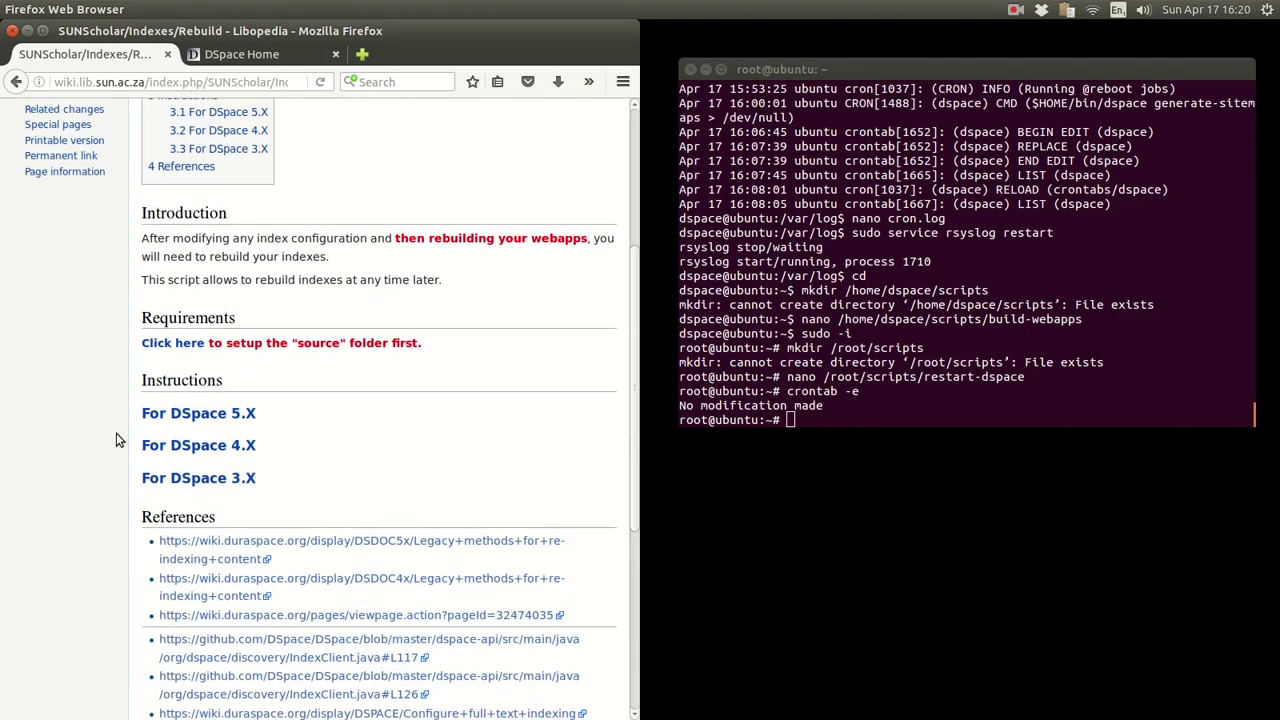
{"action": "scroll", "coordinate": [116, 438], "scroll_direction": "down", "scroll_amount": 5}
{"action": "scroll", "coordinate": [116, 440], "scroll_direction": "down", "scroll_amount": 3}
{"action": "scroll", "coordinate": [116, 440], "scroll_direction": "up", "scroll_amount": 3}
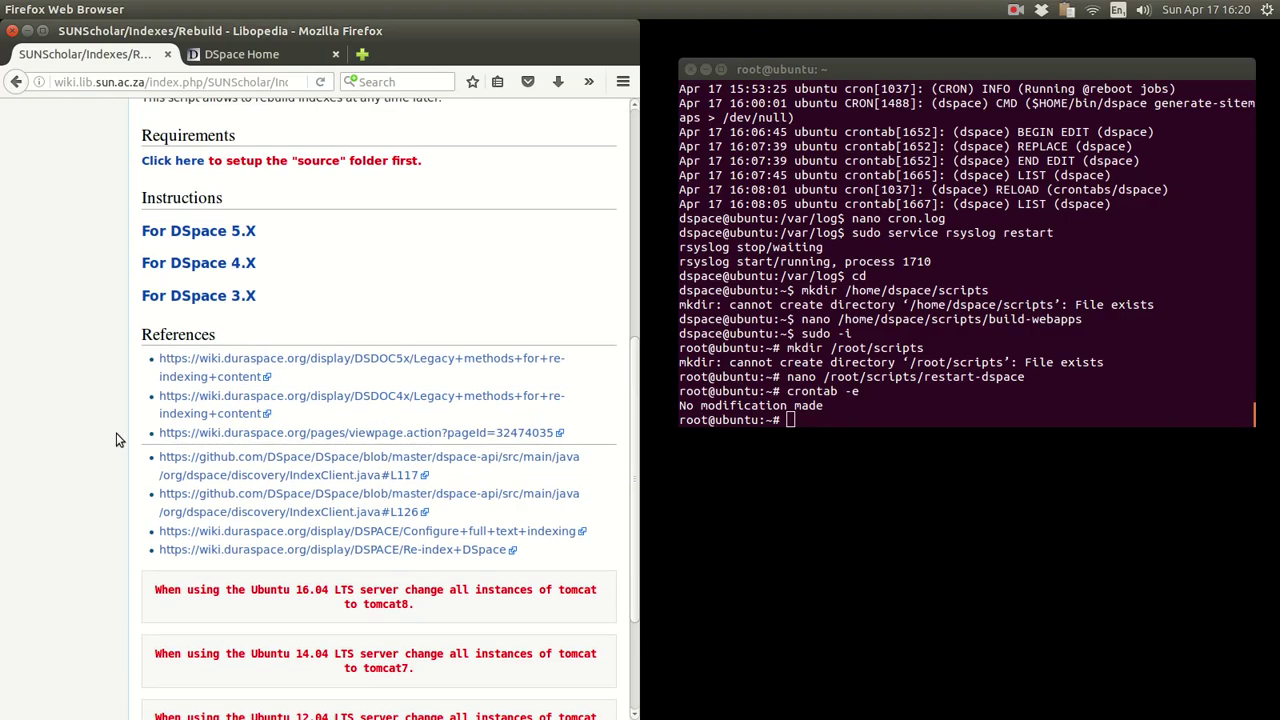
{"action": "scroll", "coordinate": [116, 440], "scroll_direction": "up", "scroll_amount": 6}
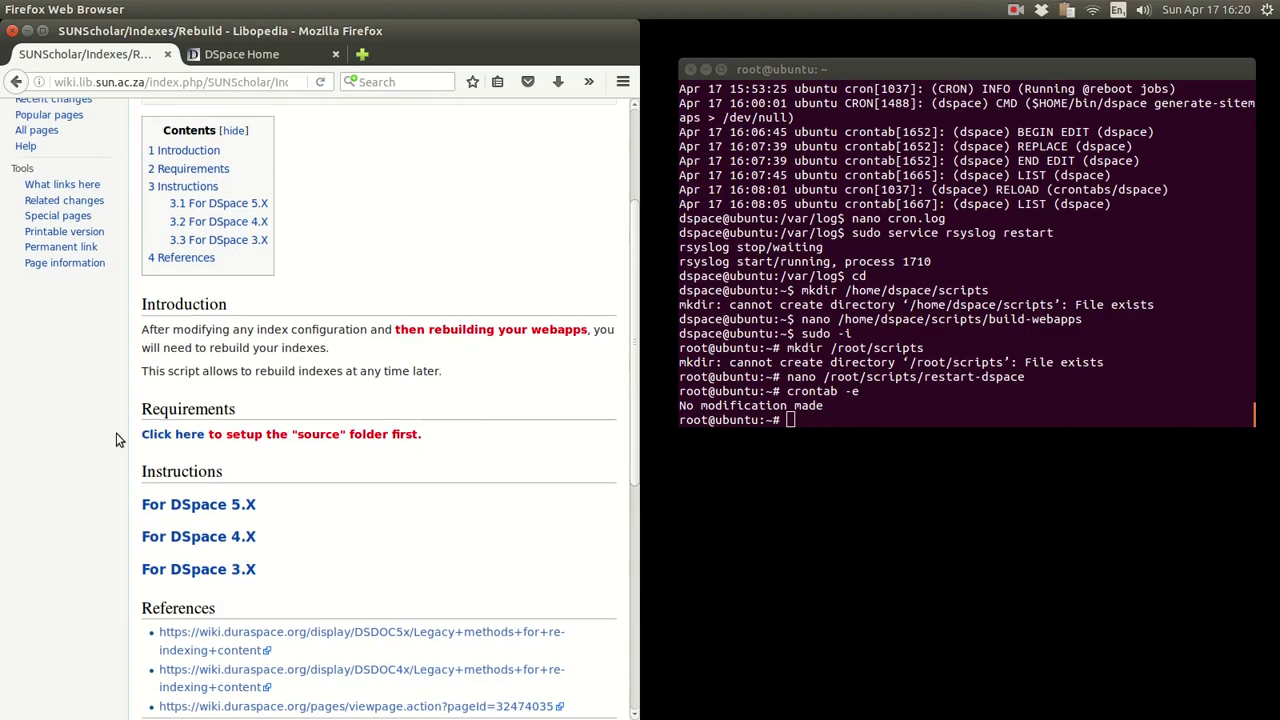
- Open the For DSpace 5.X rebuild instructions and locate the su - dspace command
{"action": "left_click", "coordinate": [172, 505]}
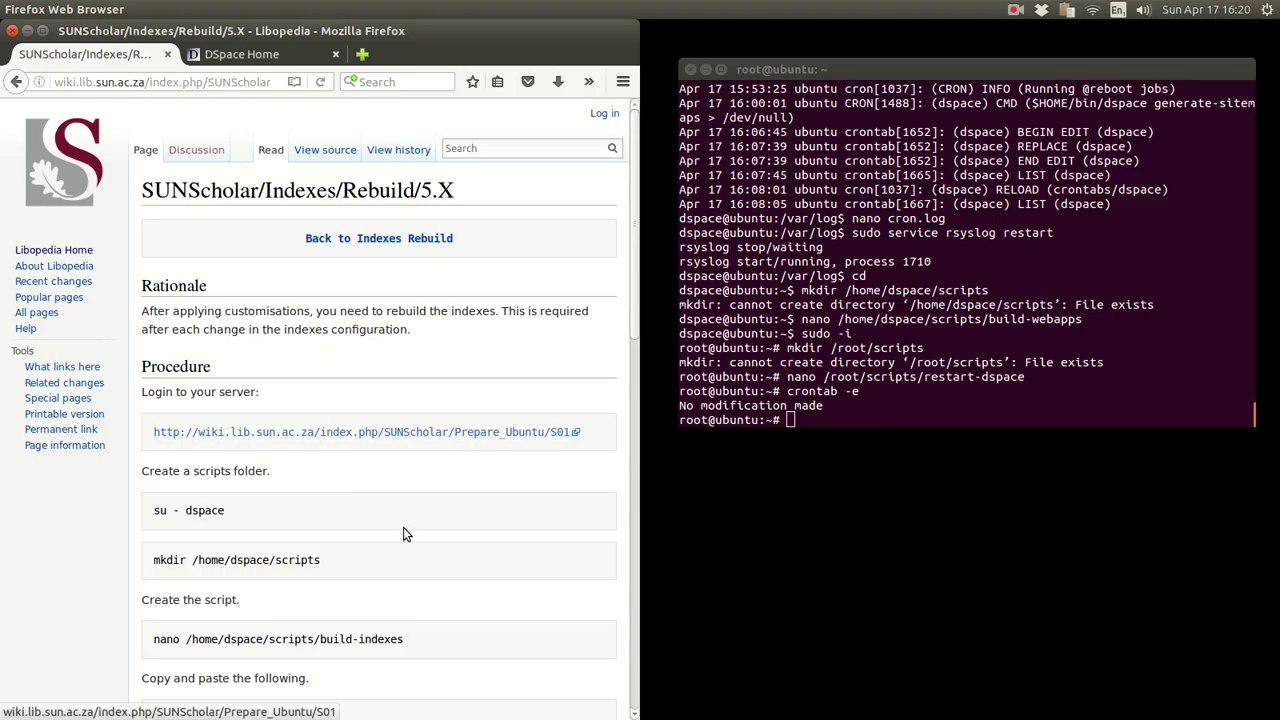
{"action": "scroll", "coordinate": [403, 527], "scroll_direction": "down", "scroll_amount": 1}
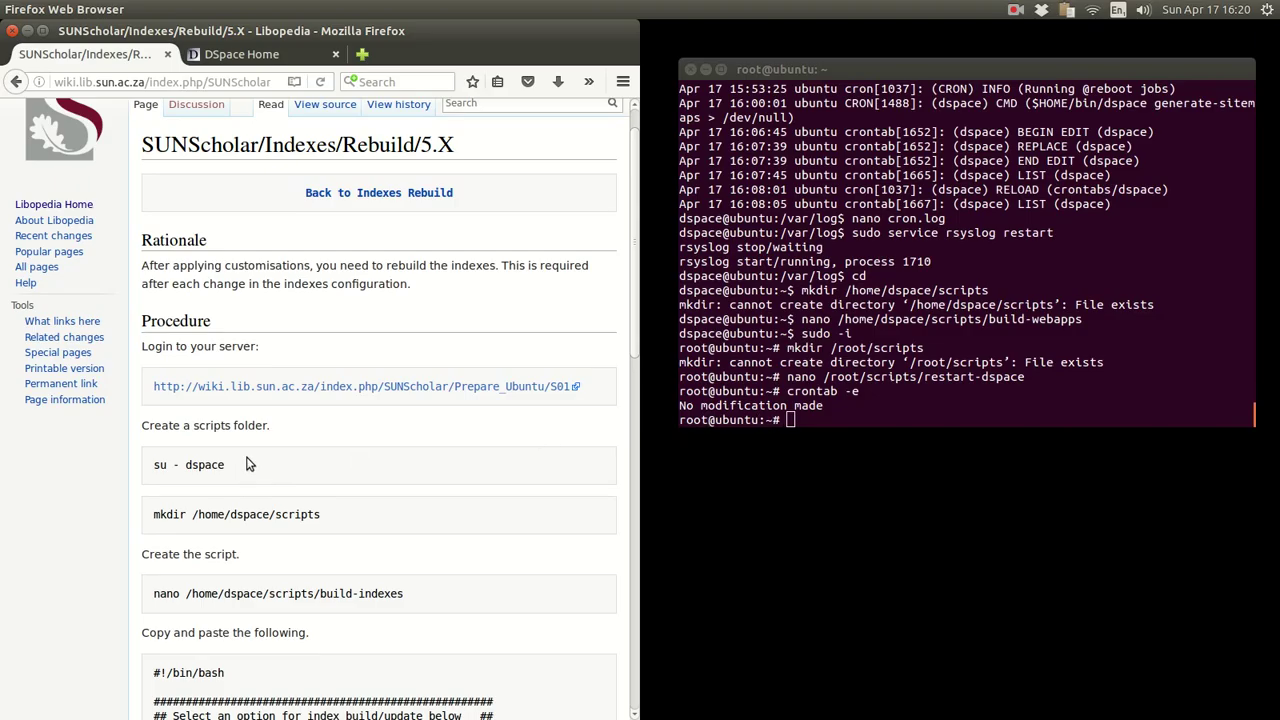
{"action": "left_click_drag", "start_coordinate": [249, 463], "coordinate": [152, 465]}
- Type exit in the terminal to leave root and return to the dspace prompt
{"action": "left_click", "coordinate": [826, 348]}
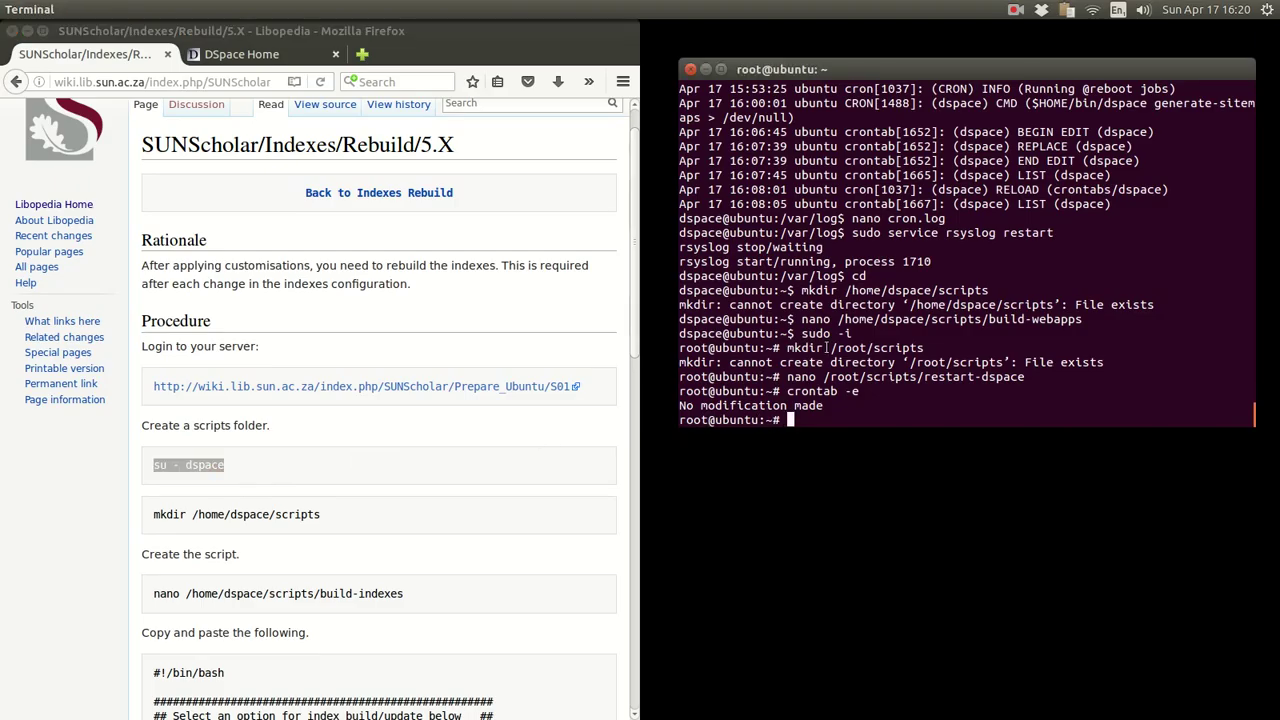
{"action": "type", "text": "exit"}
{"action": "key", "text": "Return"}
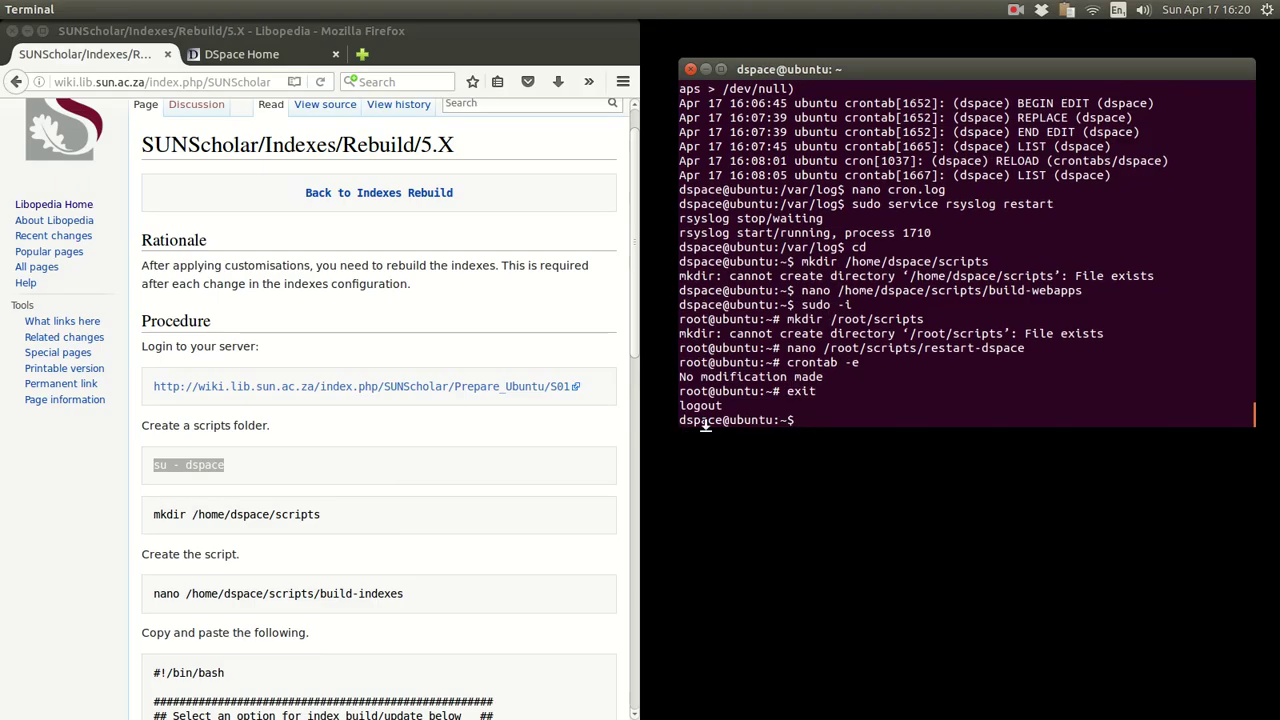
{"action": "double_click", "coordinate": [716, 420]}
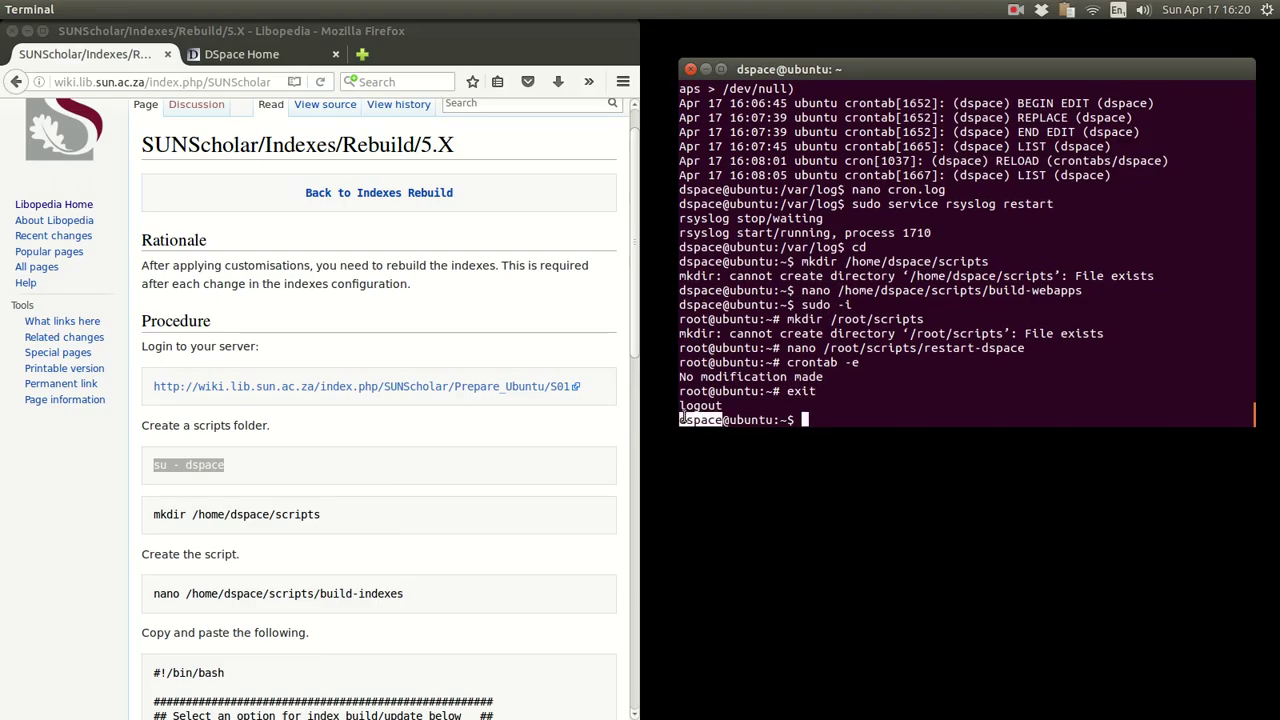
{"action": "left_click", "coordinate": [424, 423]}
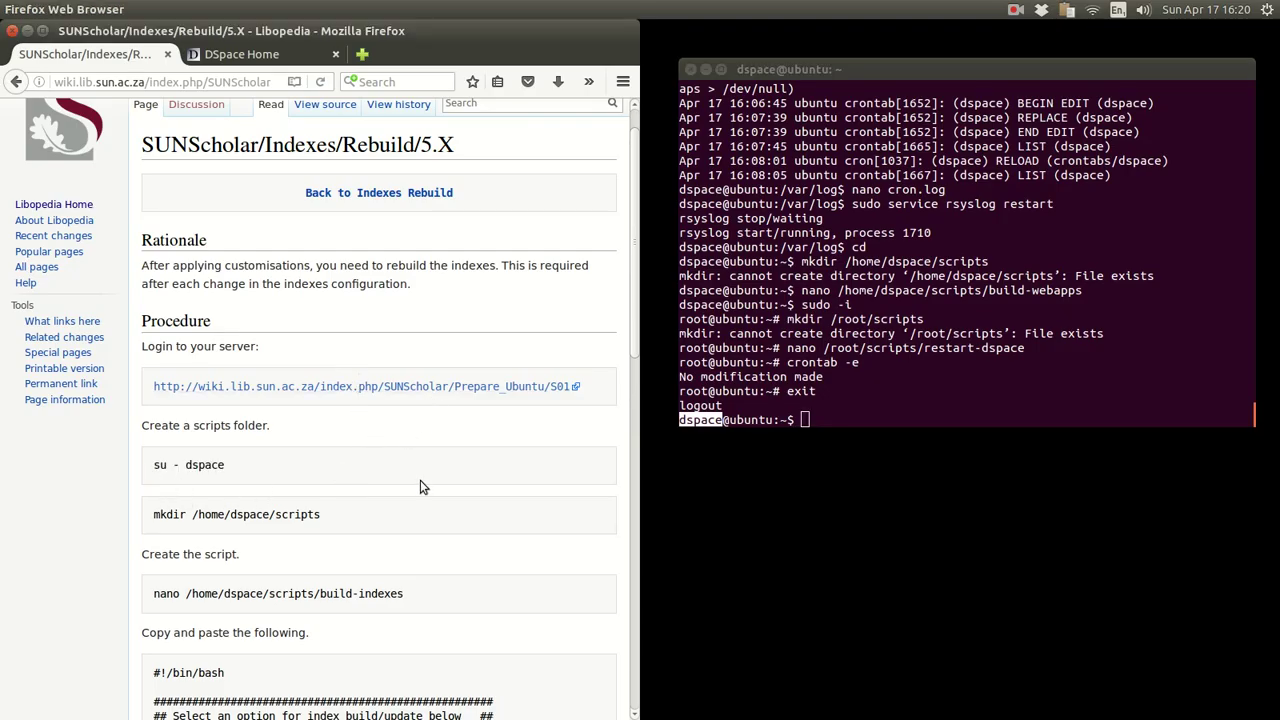
- Run the wiki's nano command to open /home/dspace/scripts/build-indexes
{"action": "scroll", "coordinate": [503, 489], "scroll_direction": "down", "scroll_amount": 3}
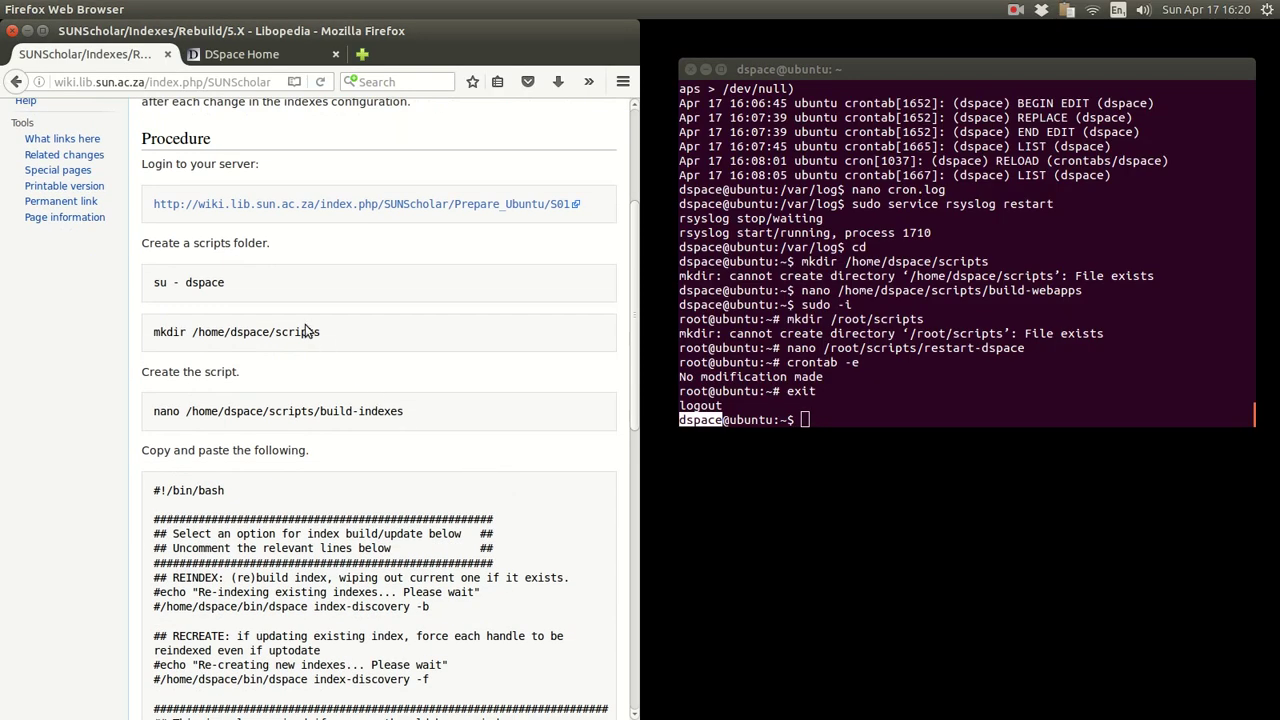
{"action": "left_click_drag", "start_coordinate": [321, 332], "coordinate": [153, 333]}
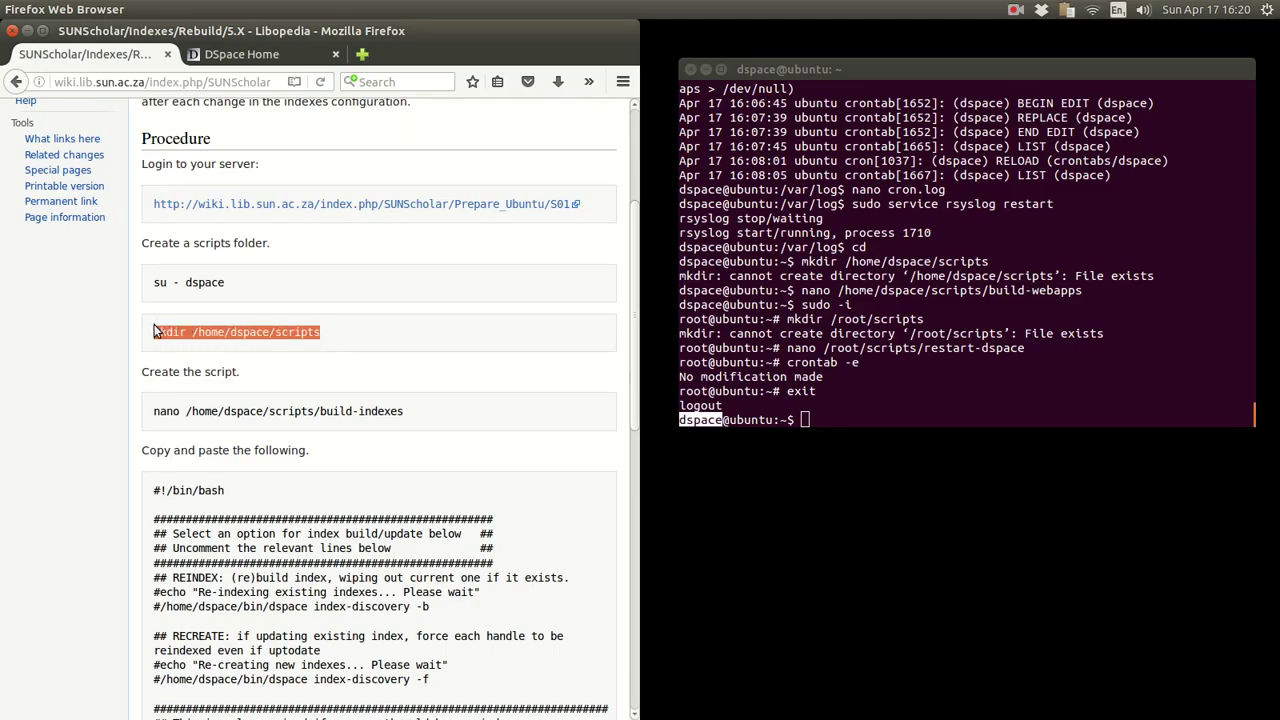
{"action": "left_click", "coordinate": [385, 328]}
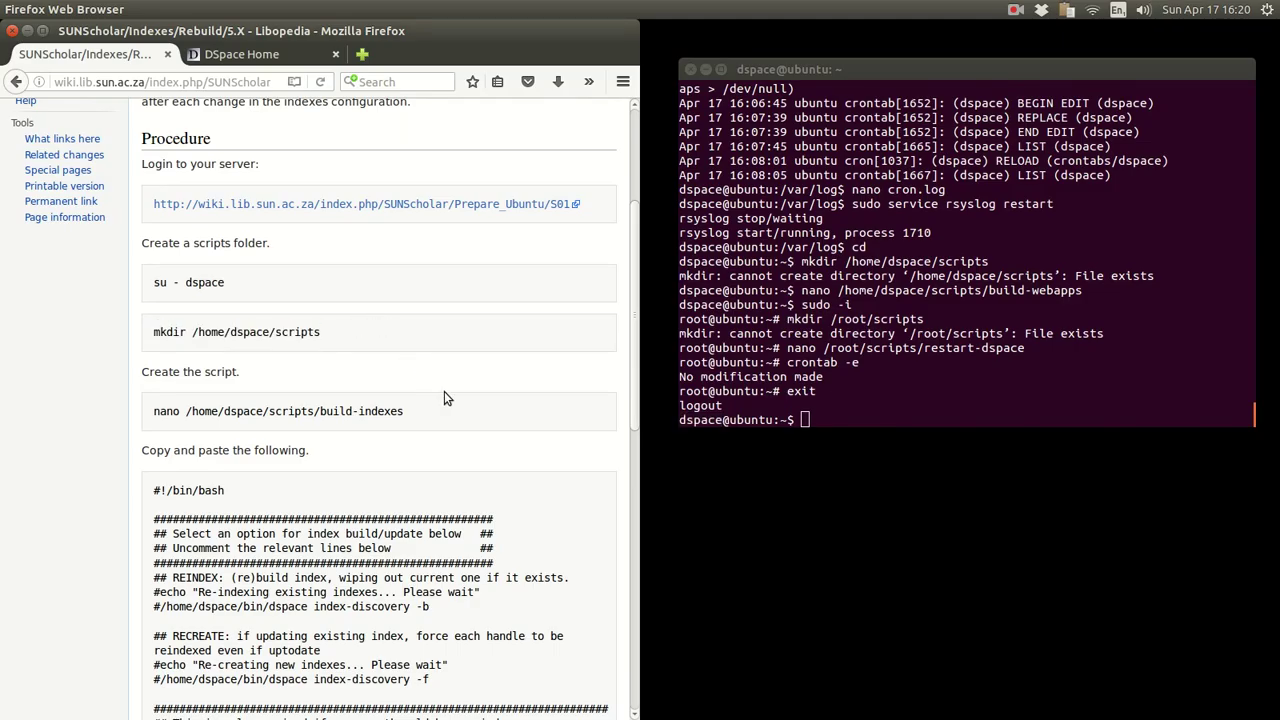
{"action": "left_click_drag", "start_coordinate": [426, 418], "coordinate": [151, 410]}
{"action": "right_click", "coordinate": [167, 412]}
{"action": "left_click", "coordinate": [204, 421]}
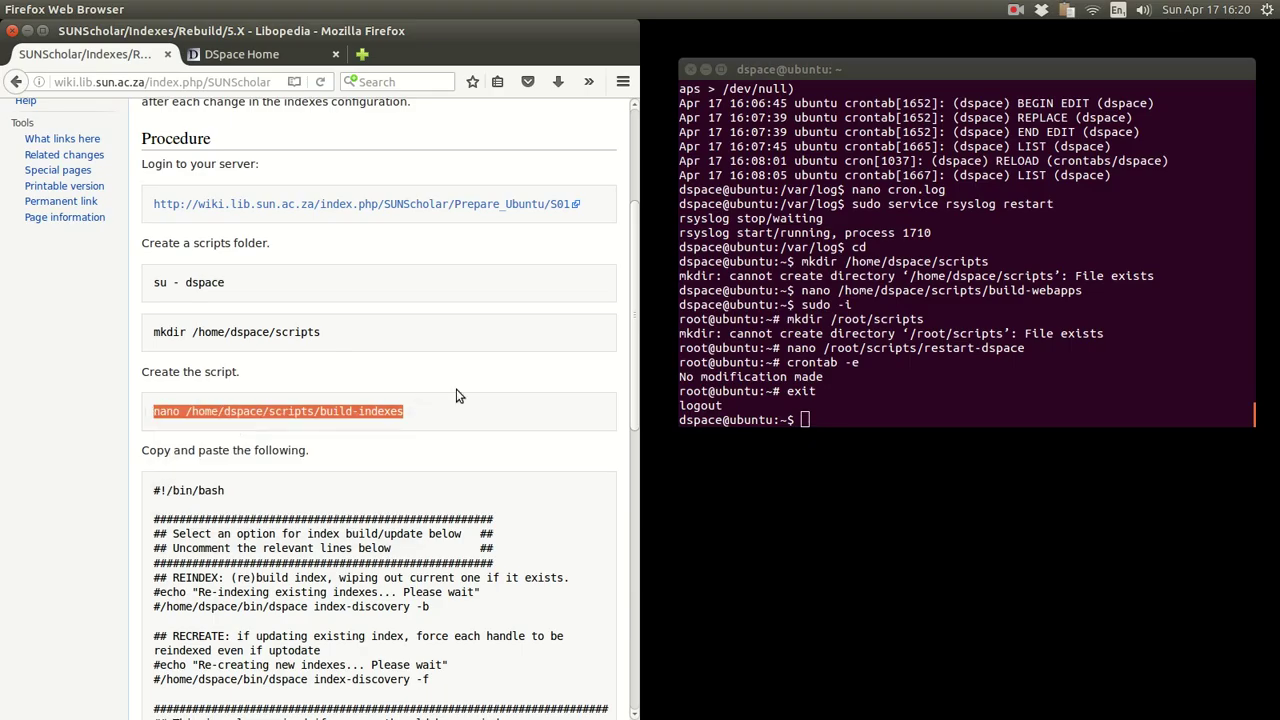
{"action": "left_click", "coordinate": [961, 273]}
{"action": "right_click", "coordinate": [961, 276]}
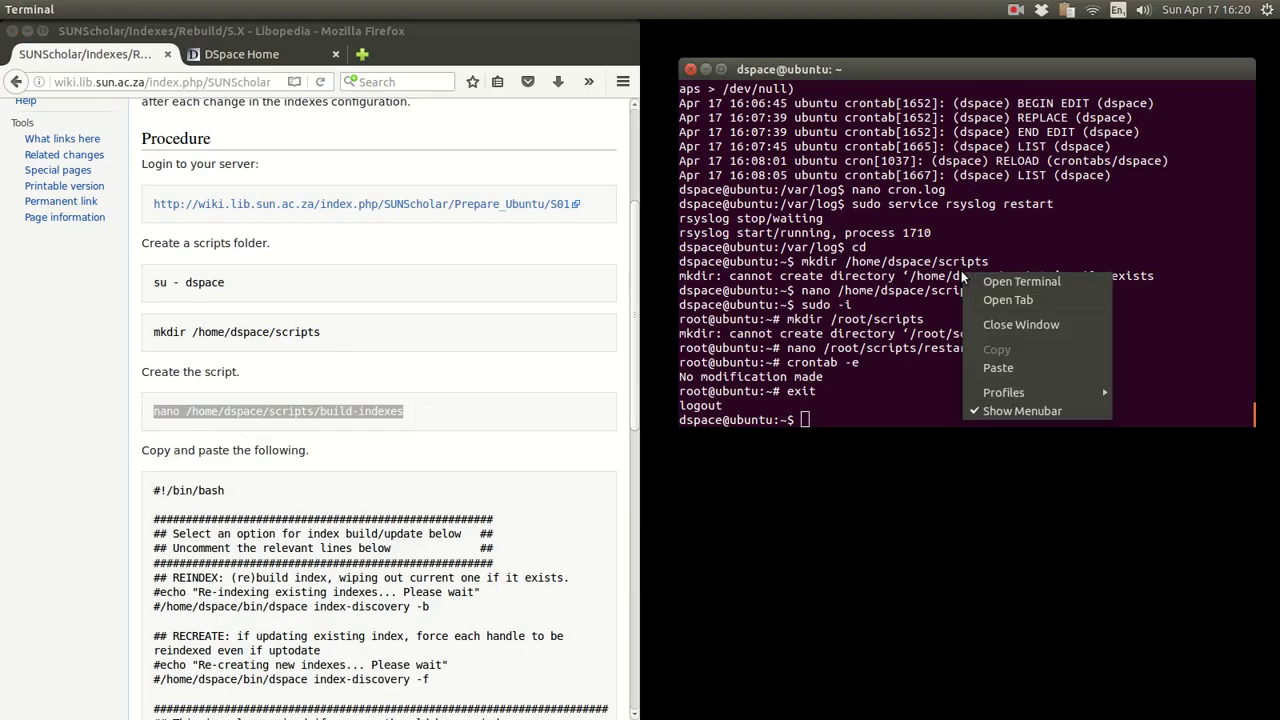
{"action": "left_click", "coordinate": [1002, 366]}
{"action": "key", "text": "Return"}
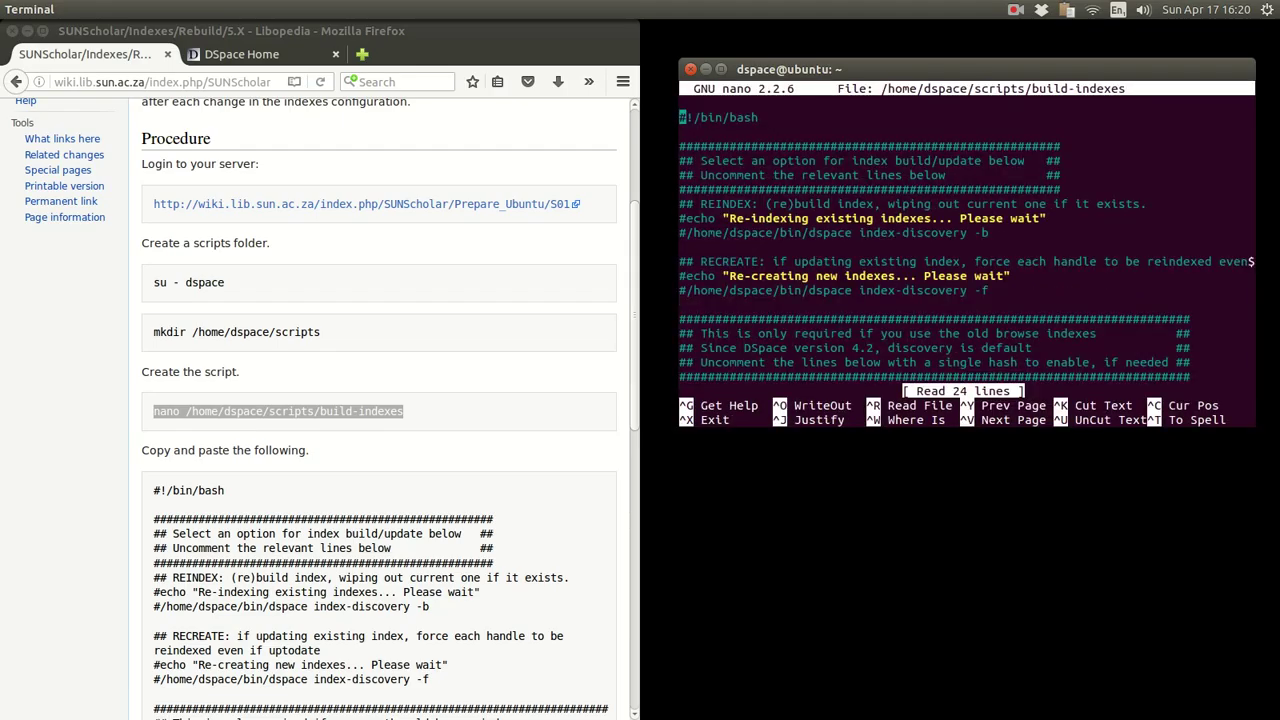
- Review the REINDEX -b line and the RECREATE index-discovery -f line in the script
{"action": "key", "text": "Down"}
{"action": "key", "text": "Down"}
{"action": "key", "text": "Down"}
{"action": "key", "text": "Down"}
{"action": "key", "text": "Down"}
{"action": "key", "text": "Down"}
{"action": "key", "text": "Down"}
{"action": "key", "text": "Down"}
{"action": "key", "text": "Down"}
{"action": "key", "text": "Down"}
{"action": "key", "text": "Down"}
{"action": "key", "text": "Down"}
{"action": "key", "text": "Down"}
{"action": "key", "text": "Down"}
{"action": "key", "text": "Down"}
{"action": "key", "text": "Down"}
{"action": "key", "text": "Down"}
{"action": "key", "text": "Down"}
{"action": "key", "text": "Down"}
{"action": "key", "text": "Down"}
{"action": "key", "text": "Down"}
{"action": "key", "text": "Down"}
{"action": "key", "text": "Down"}
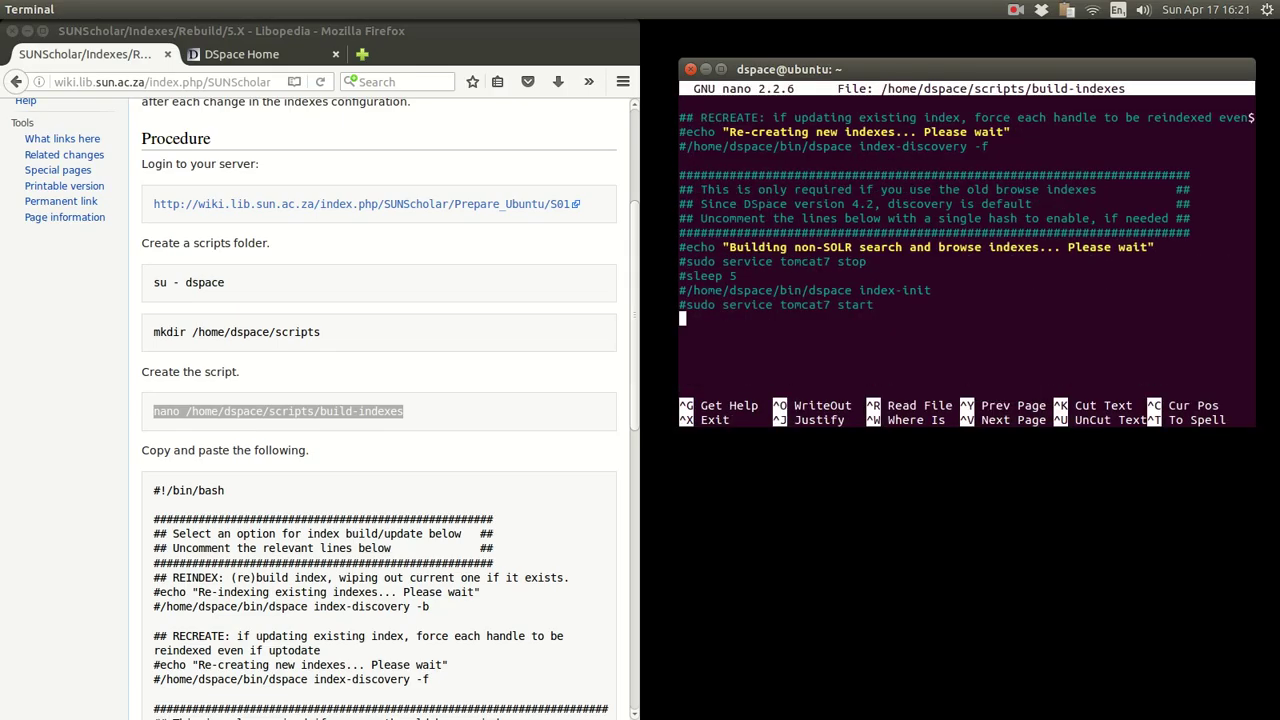
{"action": "key", "text": "Up"}
{"action": "key", "text": "Up"}
{"action": "key", "text": "Up"}
{"action": "key", "text": "Up"}
{"action": "key", "text": "Up"}
{"action": "key", "text": "Up"}
{"action": "key", "text": "Up"}
{"action": "key", "text": "Up"}
{"action": "key", "text": "Up"}
{"action": "key", "text": "Up"}
{"action": "key", "text": "Up"}
{"action": "key", "text": "Up"}
{"action": "key", "text": "Up"}
{"action": "key", "text": "Up"}
{"action": "key", "text": "Up"}
{"action": "key", "text": "Up"}
{"action": "key", "text": "Up"}
{"action": "key", "text": "Up"}
{"action": "key", "text": "Up"}
{"action": "key", "text": "Up"}
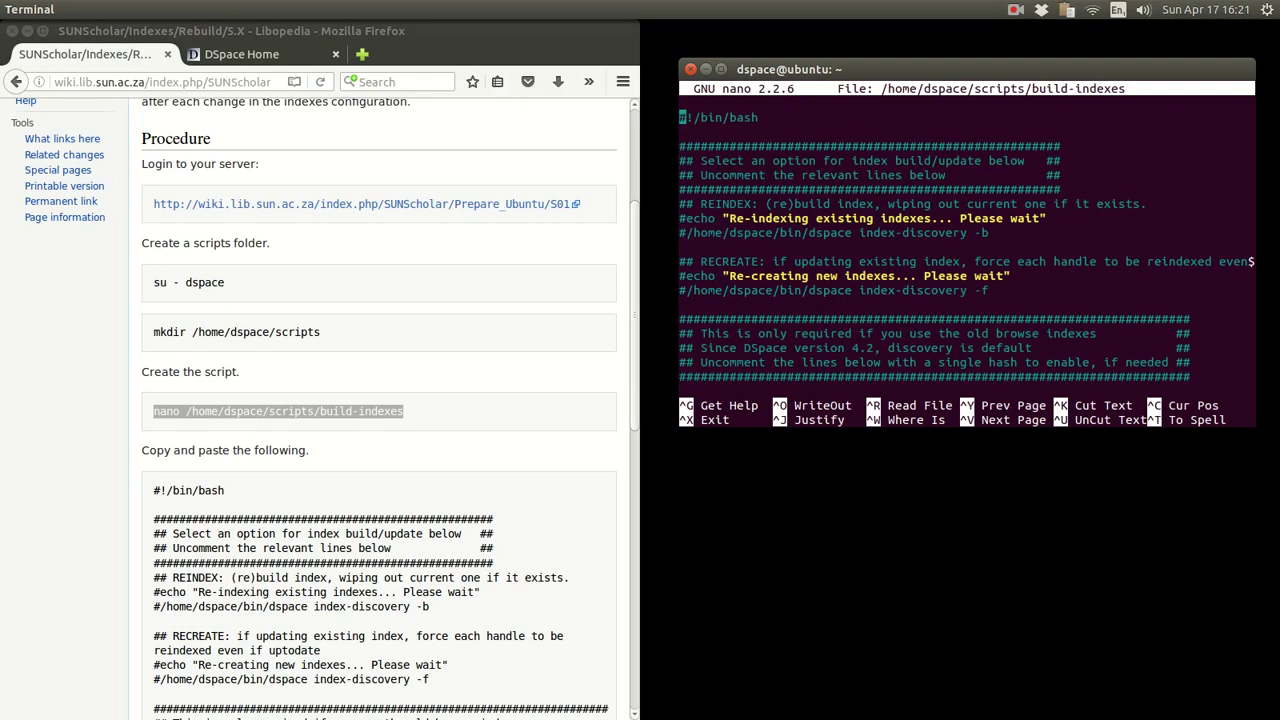
{"action": "key", "text": "Down"}
{"action": "key", "text": "Down"}
{"action": "key", "text": "Down"}
{"action": "key", "text": "Down"}
{"action": "key", "text": "Down"}
{"action": "key", "text": "Down"}
{"action": "left_click_drag", "start_coordinate": [686, 232], "coordinate": [989, 234]}
{"action": "left_click_drag", "start_coordinate": [700, 204], "coordinate": [845, 205]}
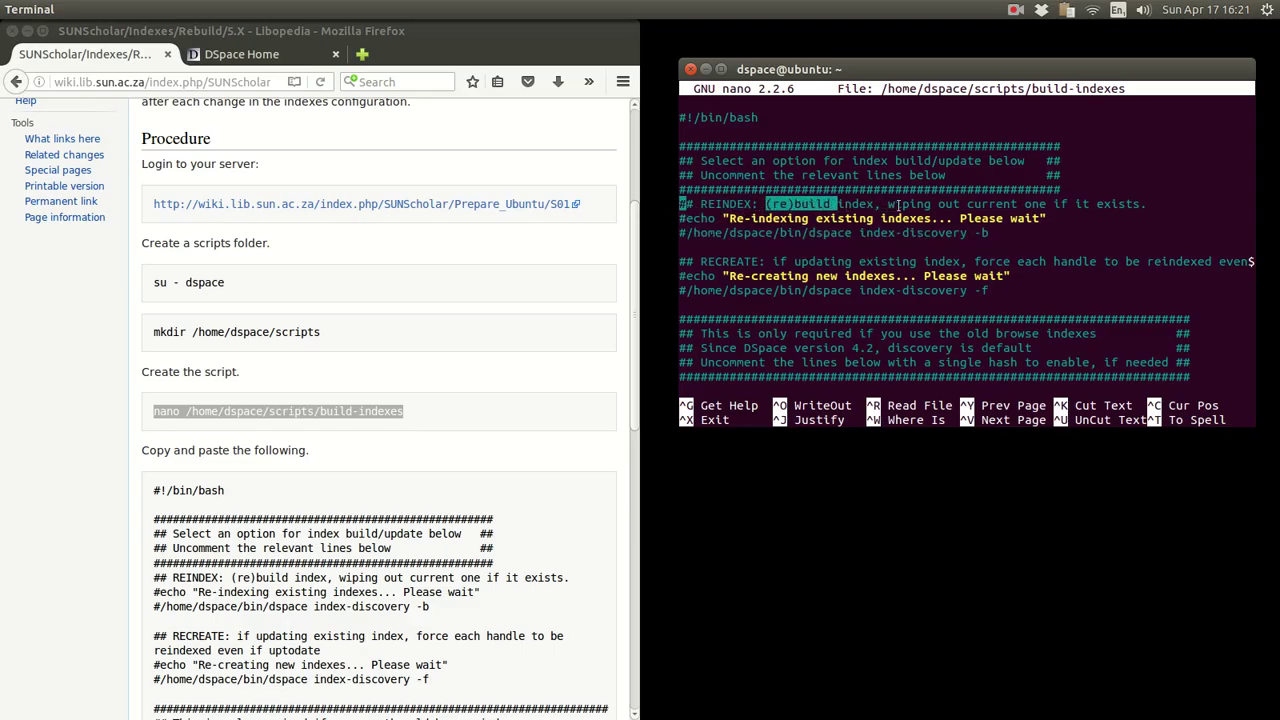
{"action": "left_click", "coordinate": [898, 206]}
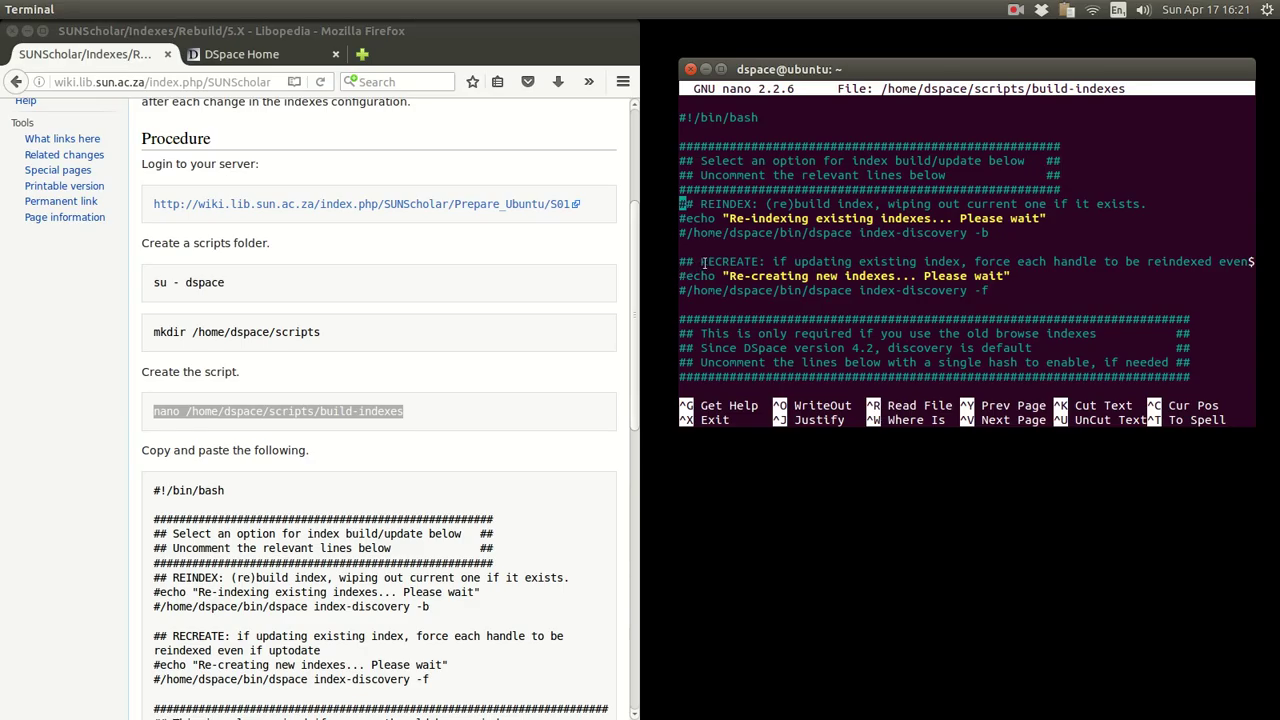
{"action": "left_click_drag", "start_coordinate": [703, 262], "coordinate": [762, 262]}
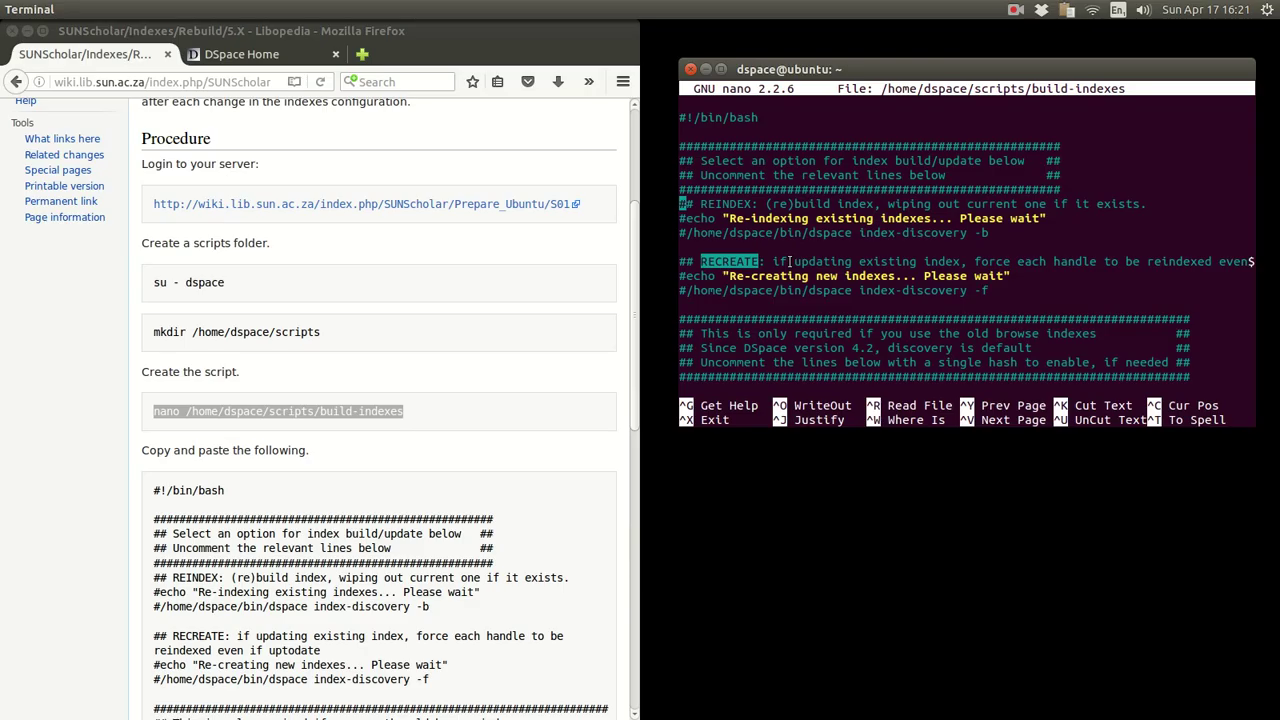
{"action": "left_click_drag", "start_coordinate": [795, 262], "coordinate": [962, 261]}
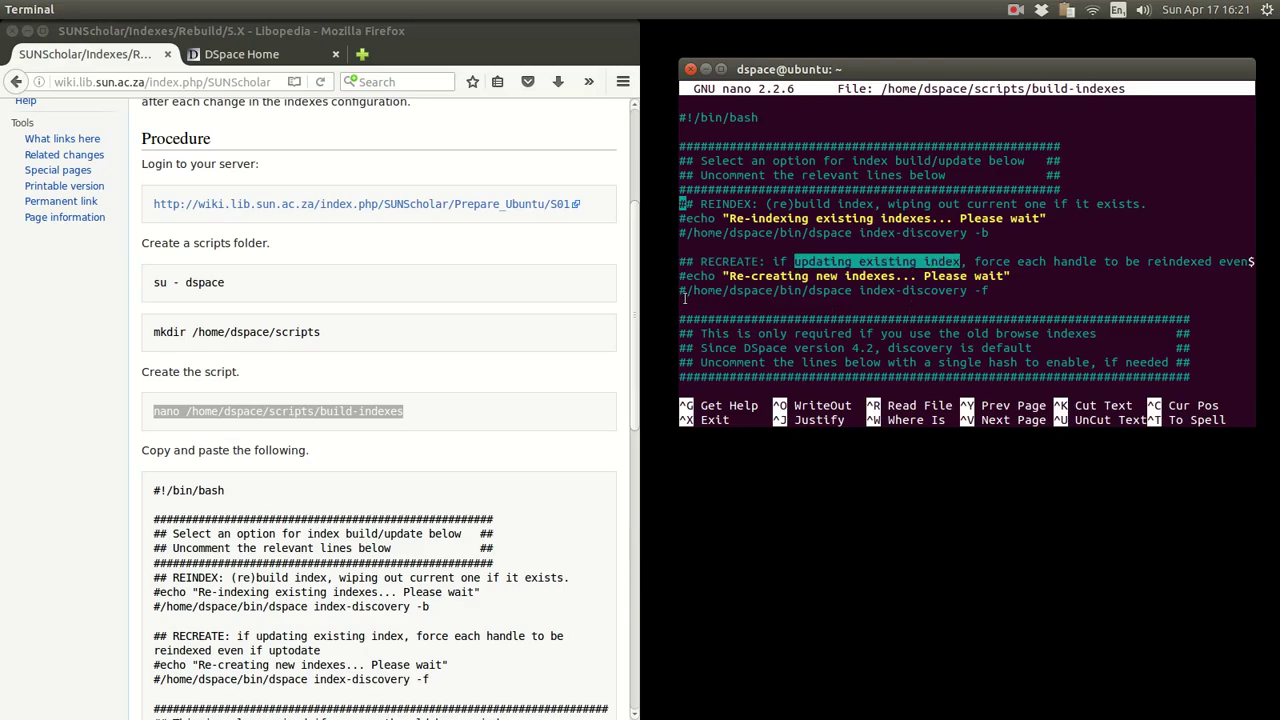
{"action": "left_click_drag", "start_coordinate": [688, 290], "coordinate": [993, 290]}
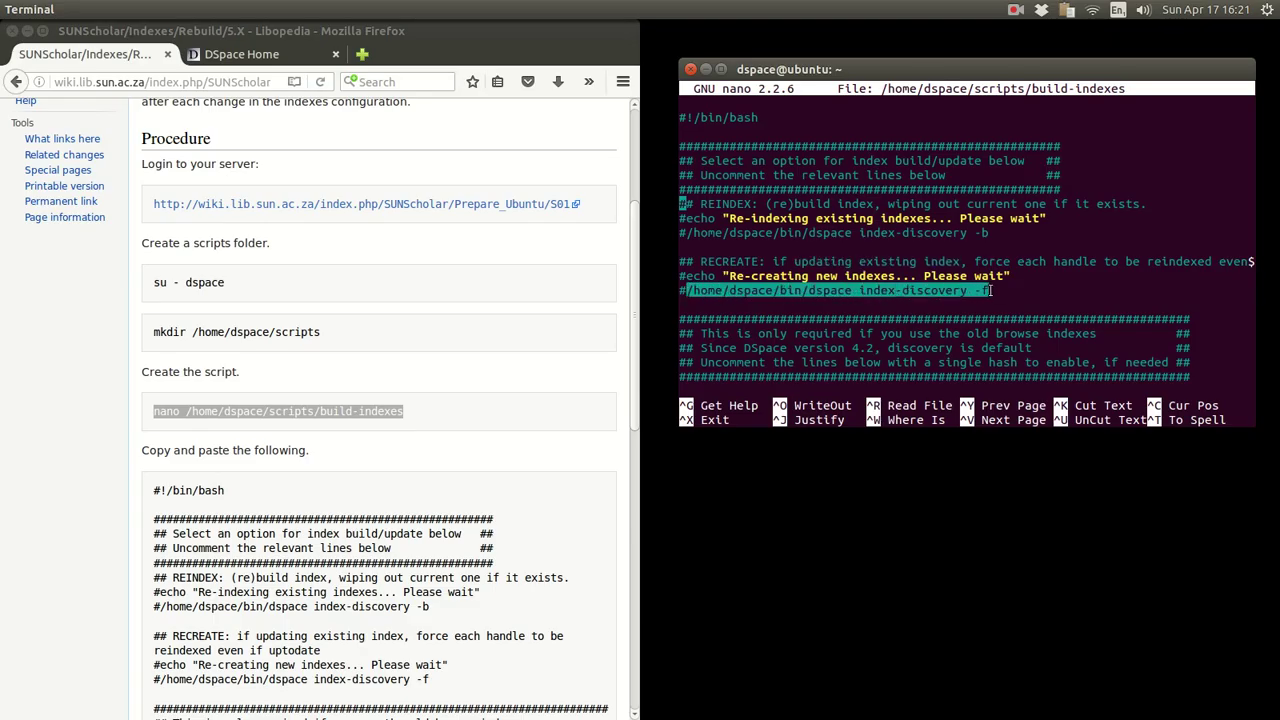
{"action": "left_click", "coordinate": [911, 231]}
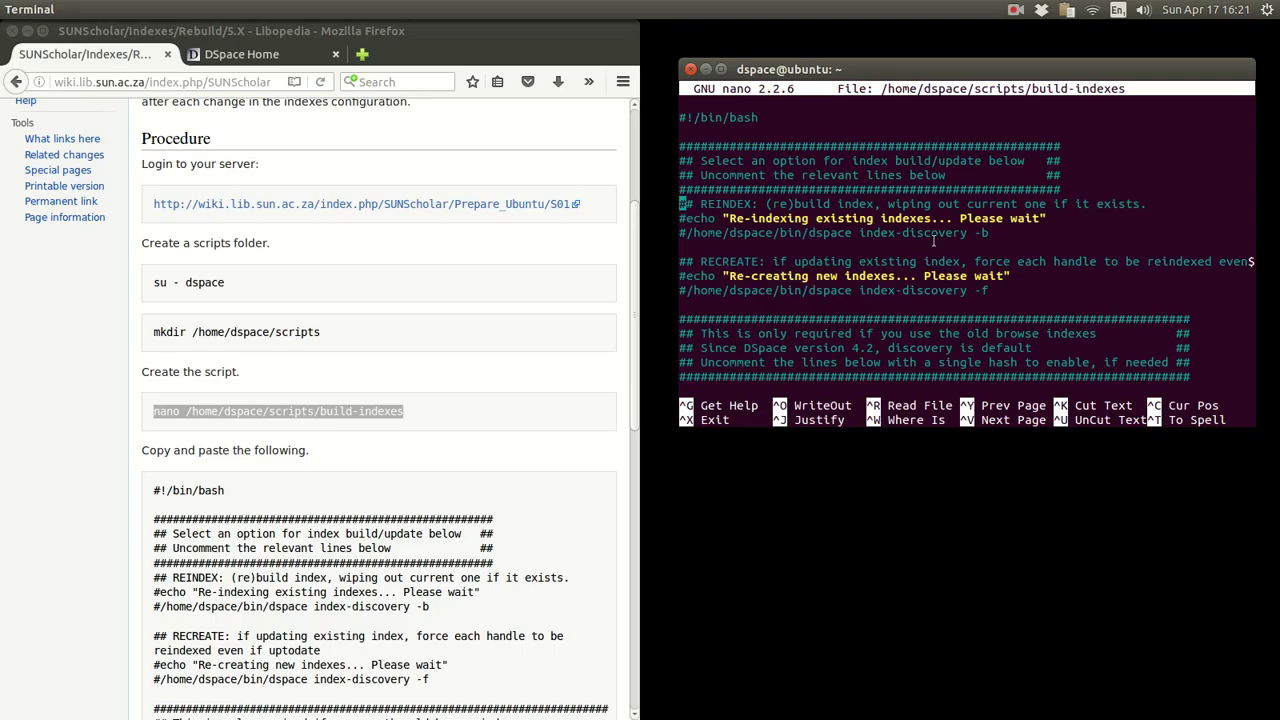
- Compare the REINDEX and RECREATE blocks and note the DSpace version 4.2 remark
{"action": "left_click_drag", "start_coordinate": [990, 232], "coordinate": [680, 204]}
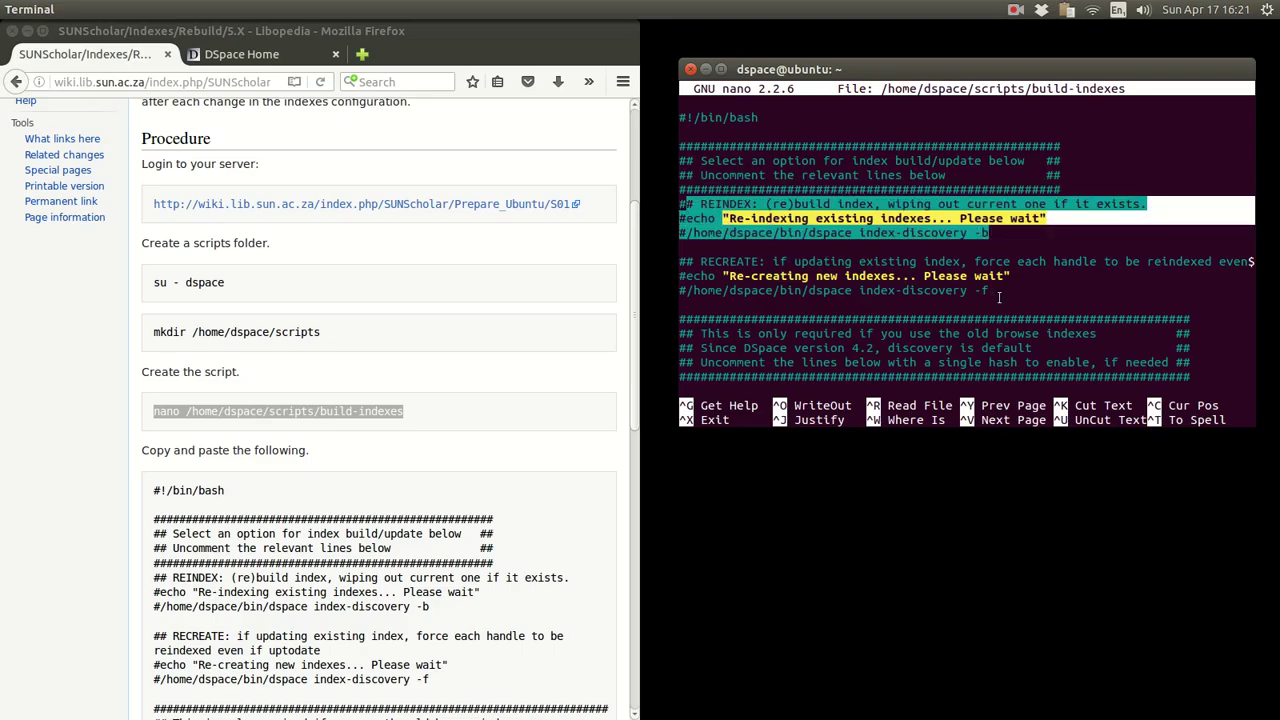
{"action": "left_click_drag", "start_coordinate": [998, 292], "coordinate": [675, 261]}
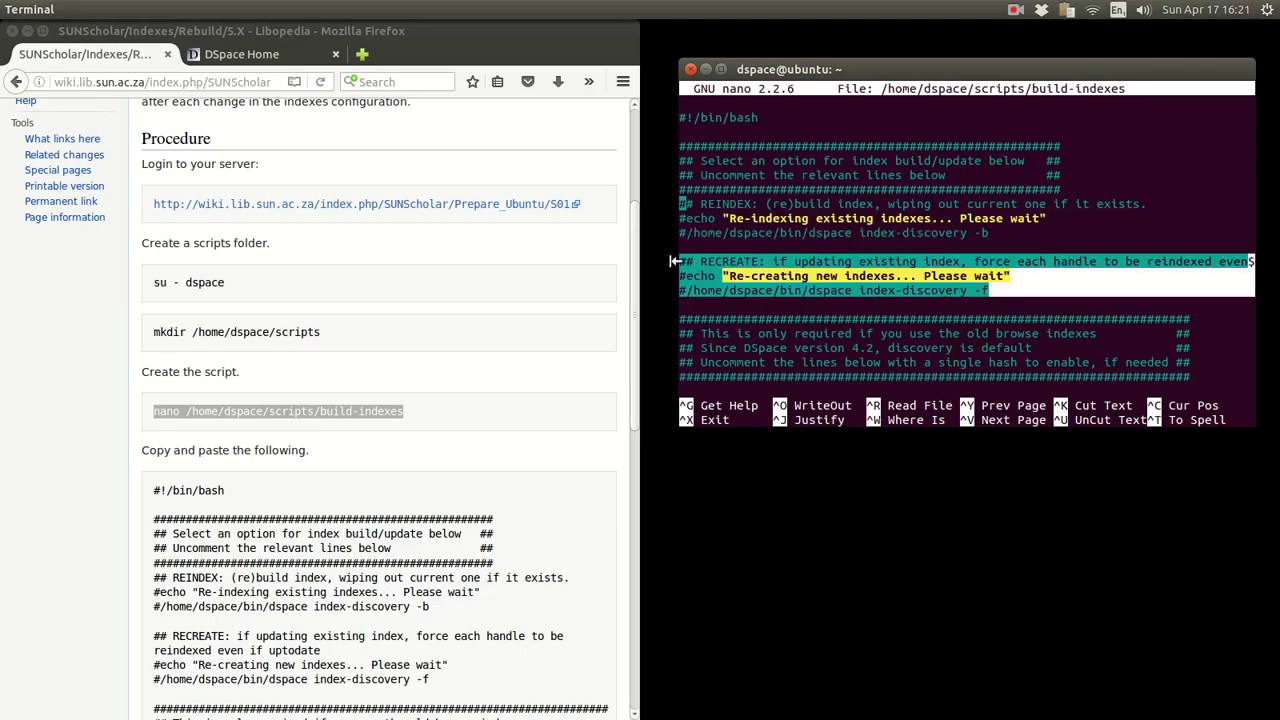
{"action": "left_click", "coordinate": [755, 254]}
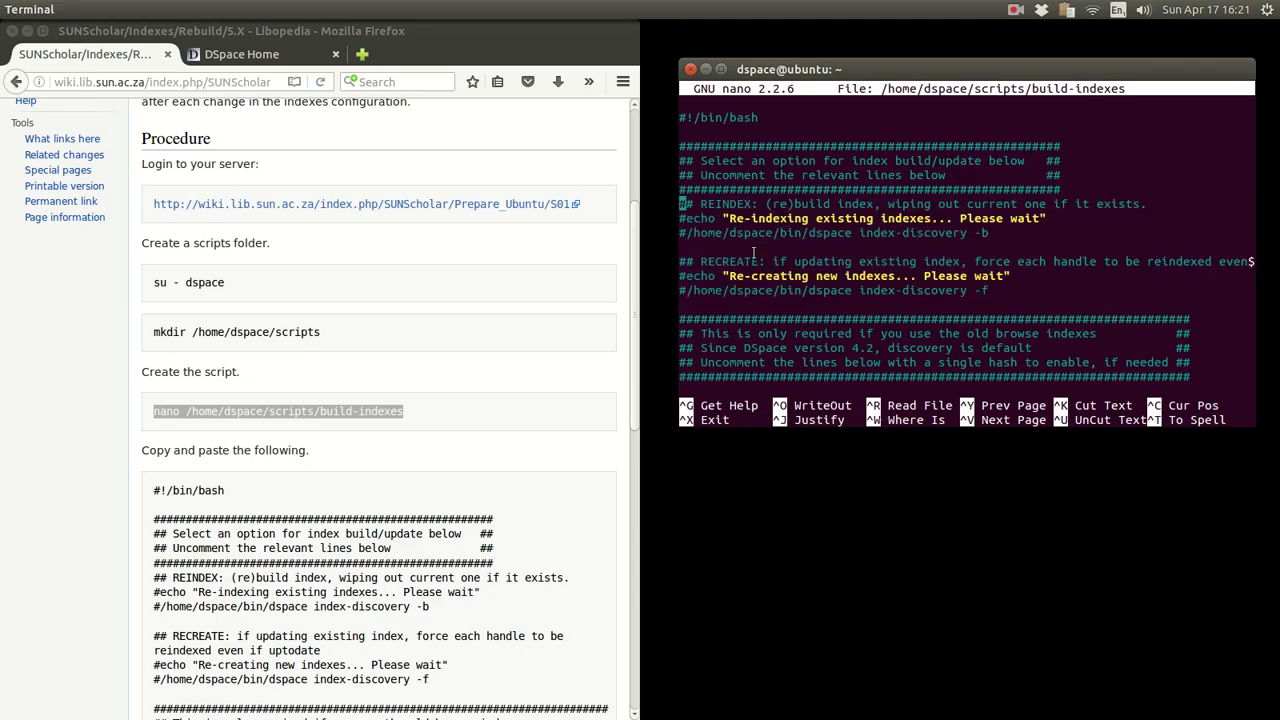
{"action": "scroll", "coordinate": [778, 272], "scroll_direction": "down", "scroll_amount": 6}
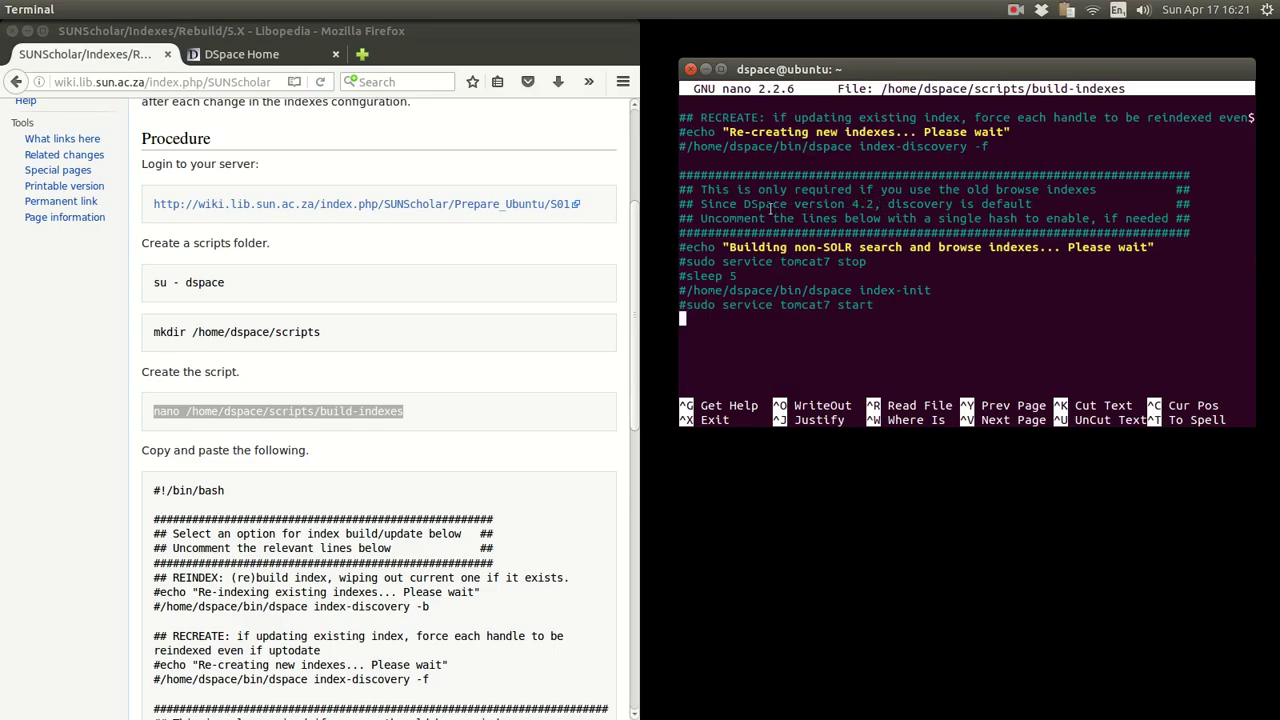
{"action": "left_click_drag", "start_coordinate": [744, 204], "coordinate": [876, 205]}
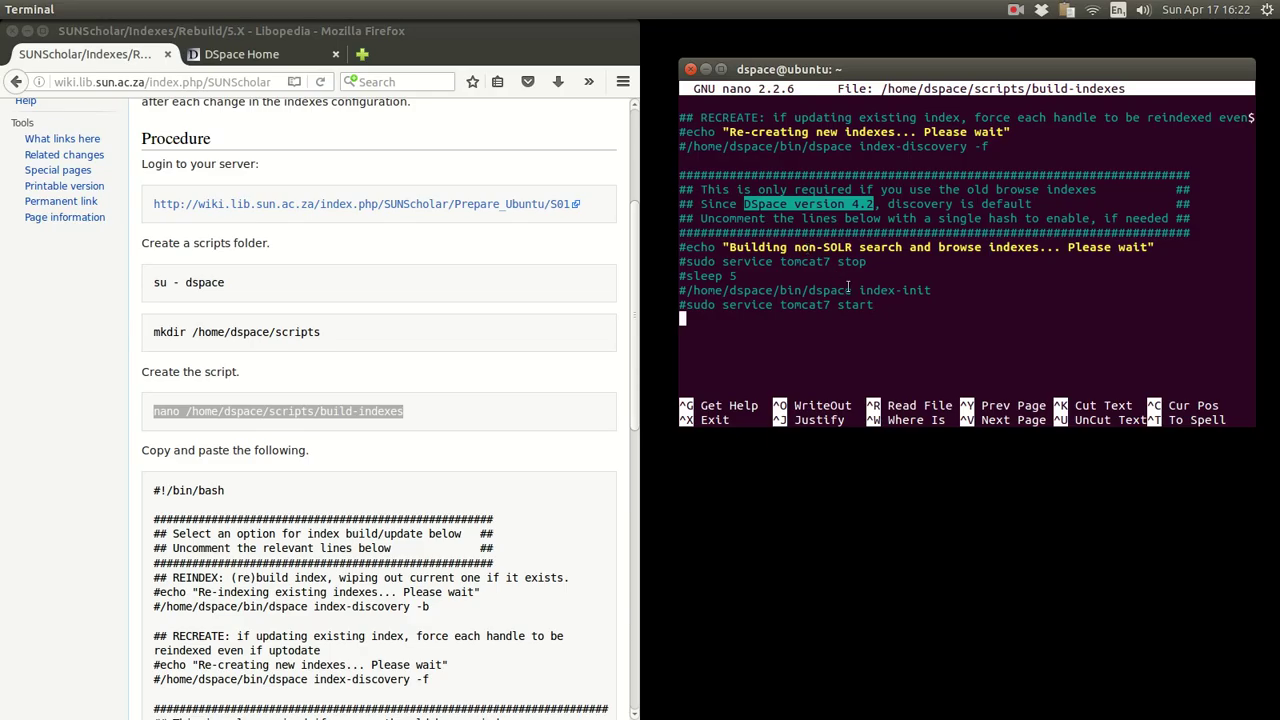
{"action": "key", "text": "Up"}
{"action": "key", "text": "Up"}
{"action": "key", "text": "Up"}
{"action": "key", "text": "Up"}
{"action": "key", "text": "Up"}
{"action": "key", "text": "Up"}
{"action": "key", "text": "Up"}
{"action": "key", "text": "Up"}
{"action": "key", "text": "Up"}
{"action": "key", "text": "Up"}
{"action": "key", "text": "Up"}
{"action": "key", "text": "Up"}
{"action": "key", "text": "Up"}
{"action": "key", "text": "Up"}
{"action": "key", "text": "Up"}
{"action": "key", "text": "Up"}
{"action": "key", "text": "Up"}
{"action": "key", "text": "Up"}
{"action": "key", "text": "Up"}
{"action": "key", "text": "Up"}
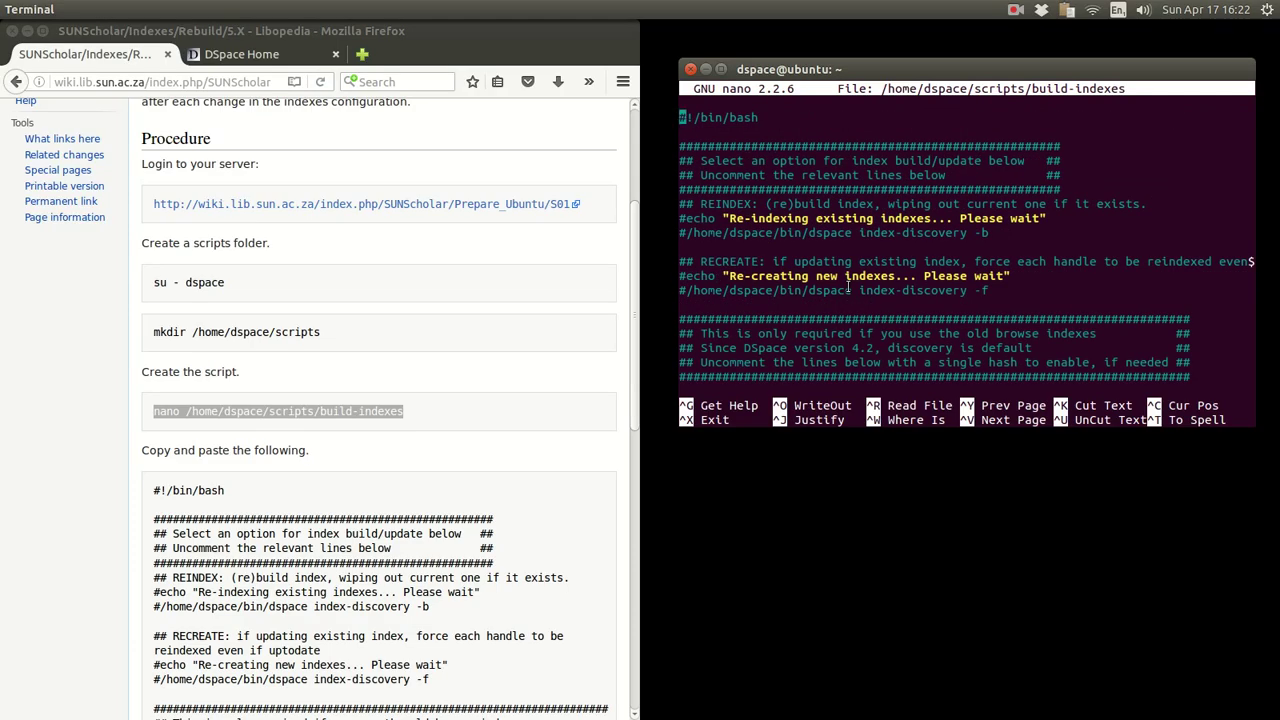
{"action": "left_click_drag", "start_coordinate": [990, 291], "coordinate": [638, 218]}
{"action": "left_click", "coordinate": [856, 186]}
- Exit nano and review the wiki's chmod 0755 and build-indexes script path commands
{"action": "key", "text": "ctrl+x"}
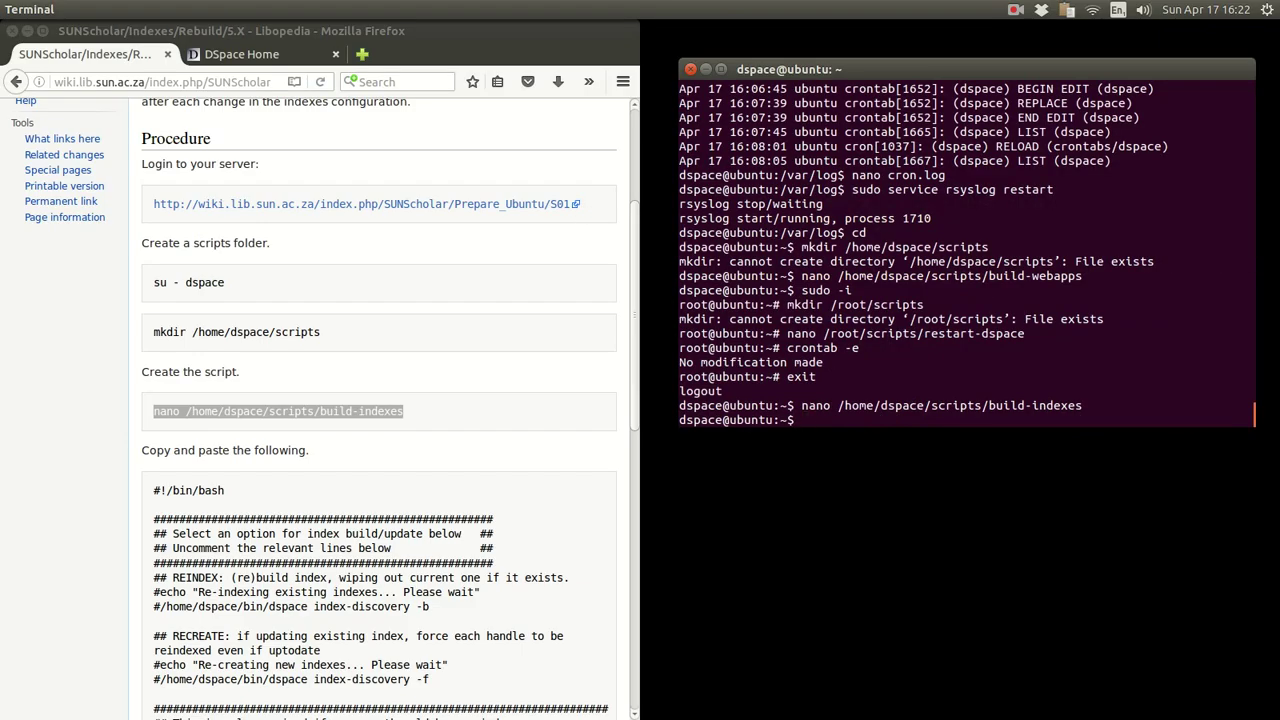
{"action": "scroll", "coordinate": [351, 360], "scroll_direction": "down", "scroll_amount": 5}
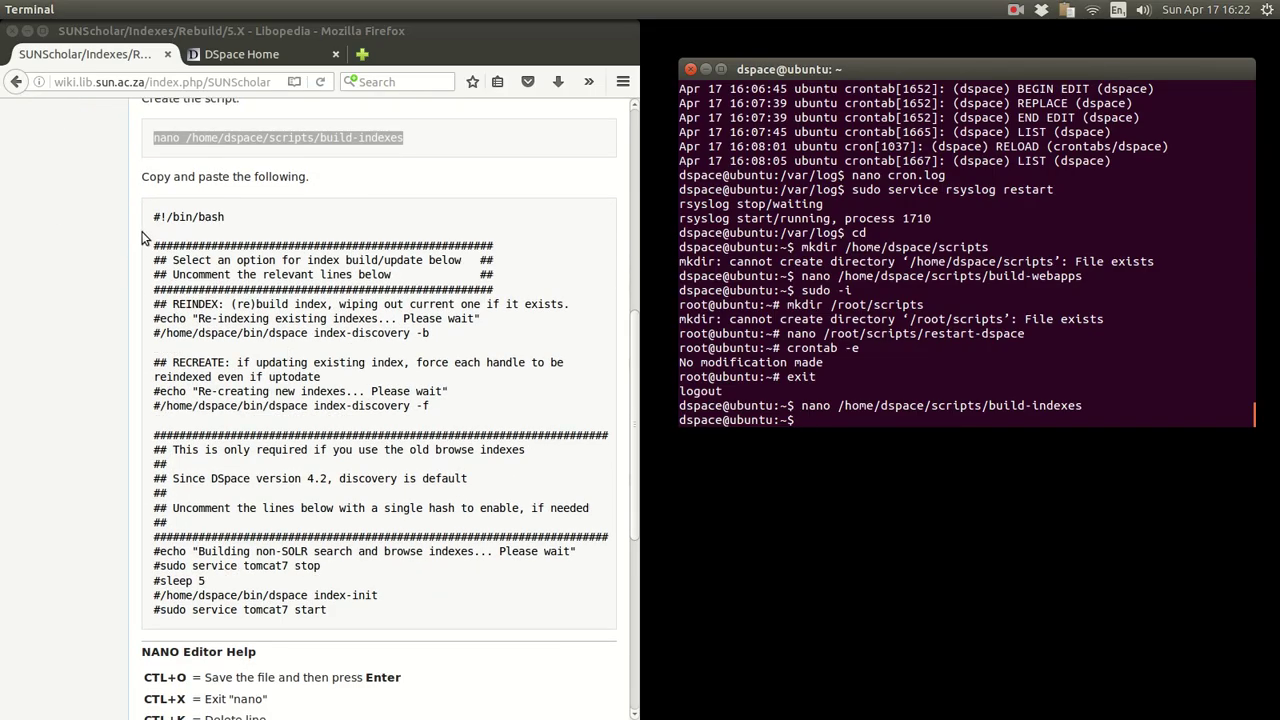
{"action": "left_click_drag", "start_coordinate": [153, 216], "coordinate": [372, 609]}
{"action": "left_click", "coordinate": [345, 470]}
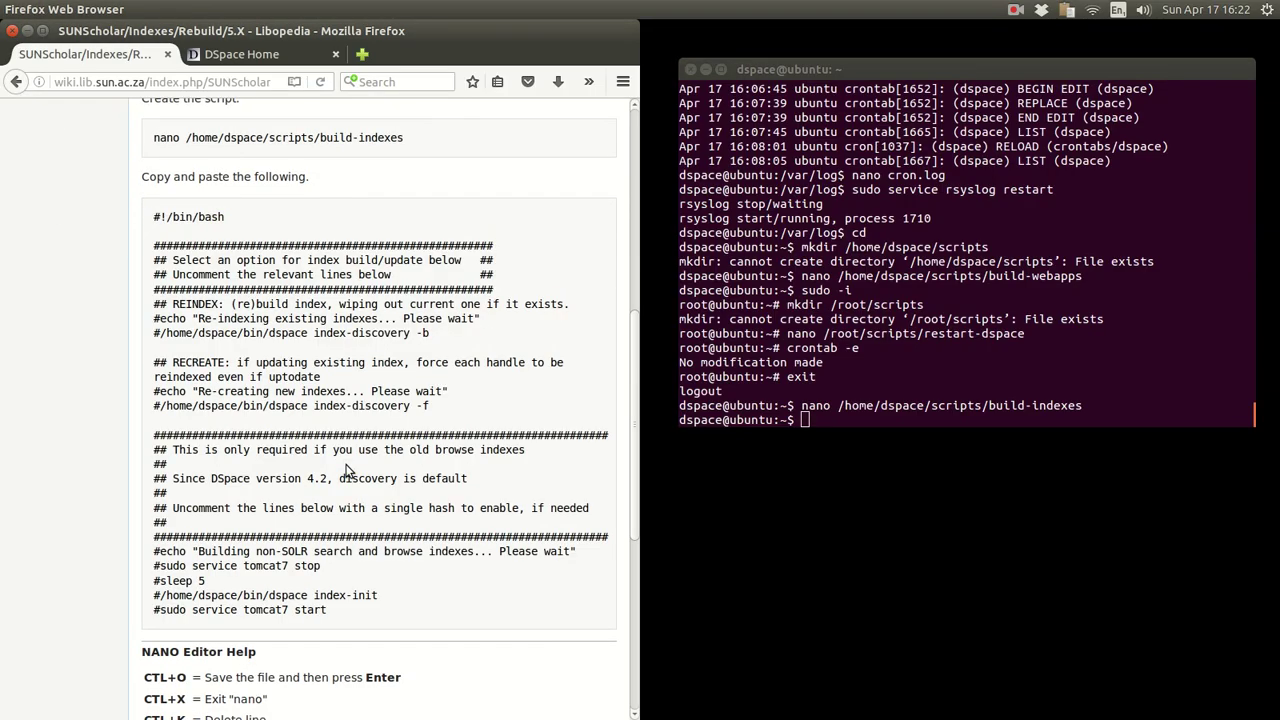
{"action": "scroll", "coordinate": [345, 470], "scroll_direction": "down", "scroll_amount": 5}
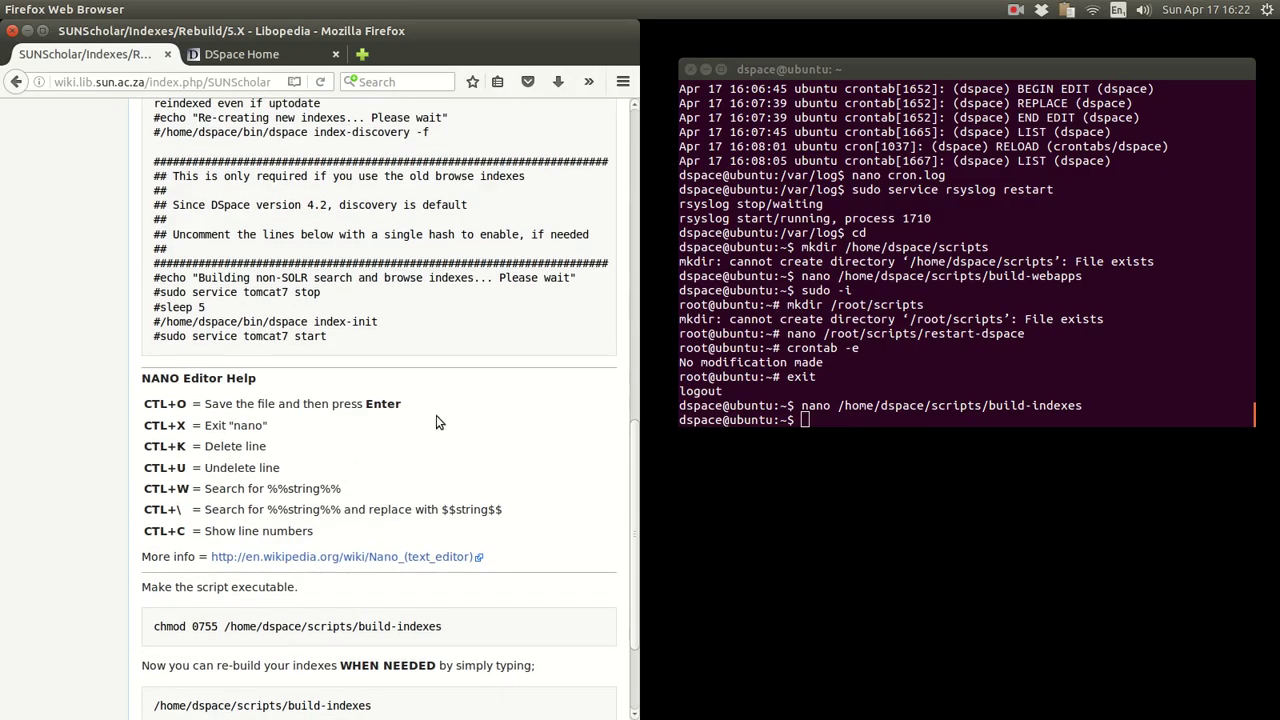
{"action": "scroll", "coordinate": [436, 422], "scroll_direction": "down", "scroll_amount": 3}
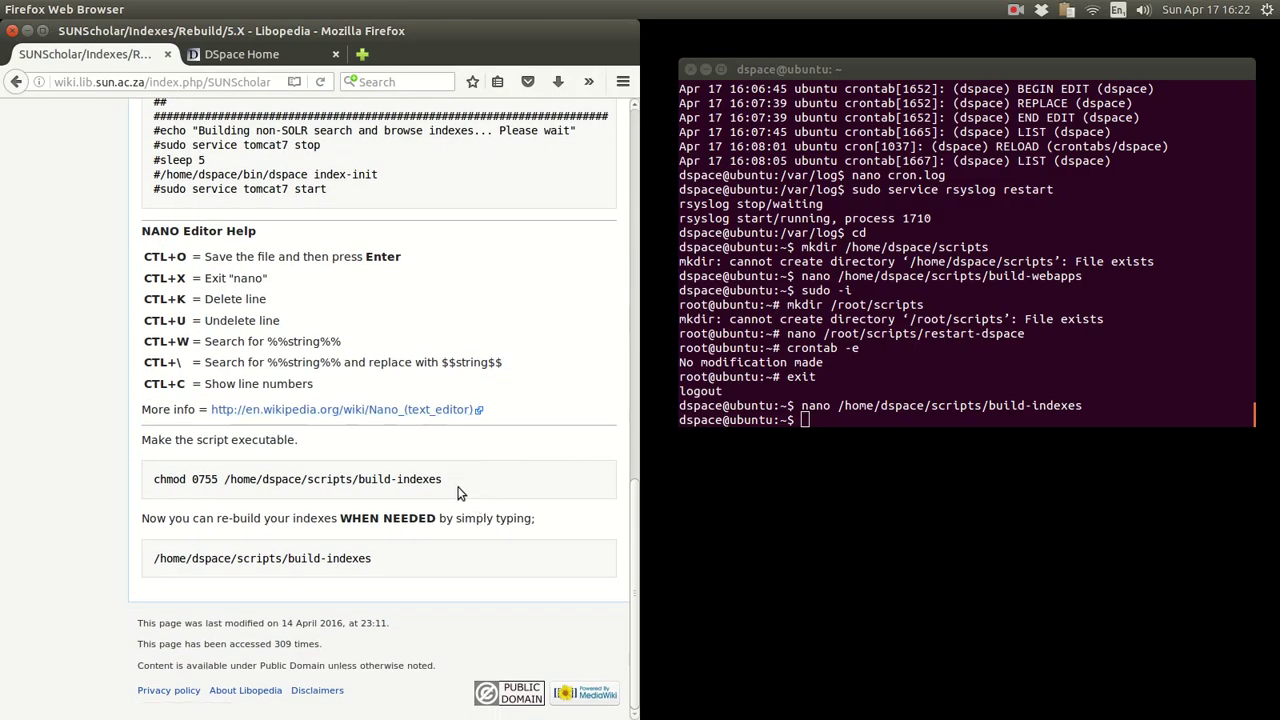
{"action": "left_click_drag", "start_coordinate": [443, 480], "coordinate": [151, 476]}
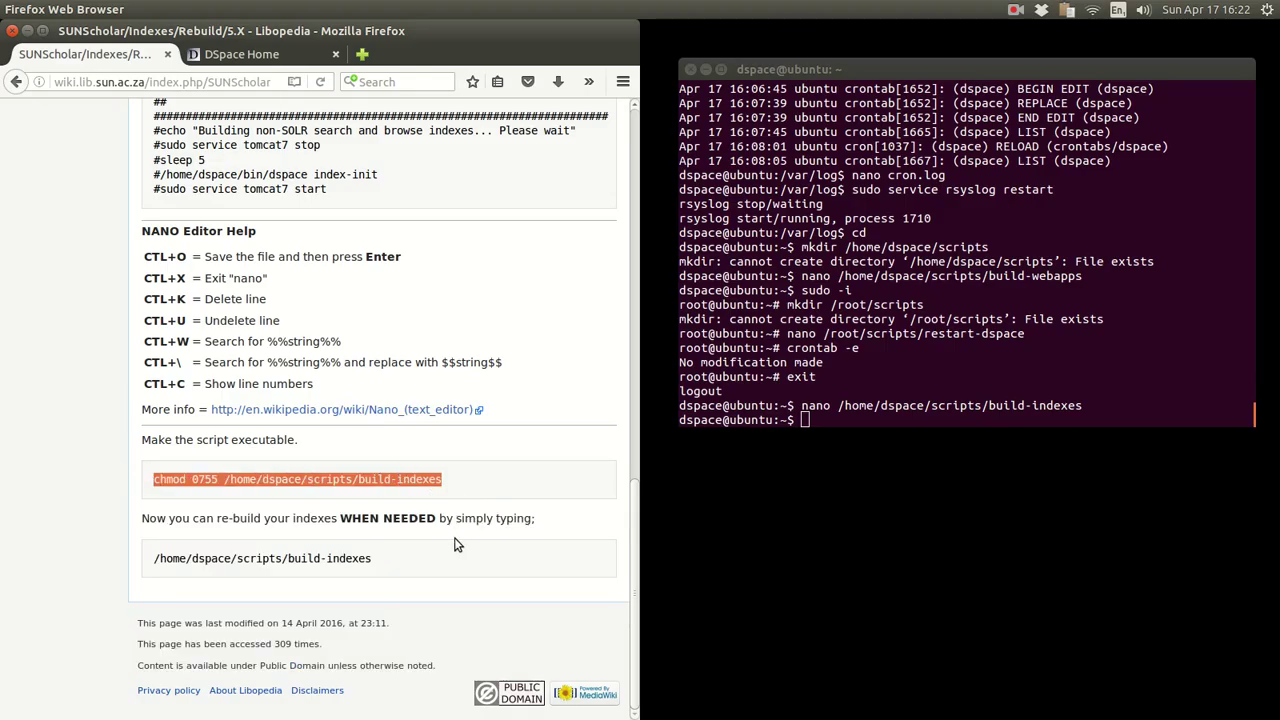
{"action": "left_click_drag", "start_coordinate": [455, 550], "coordinate": [143, 565]}
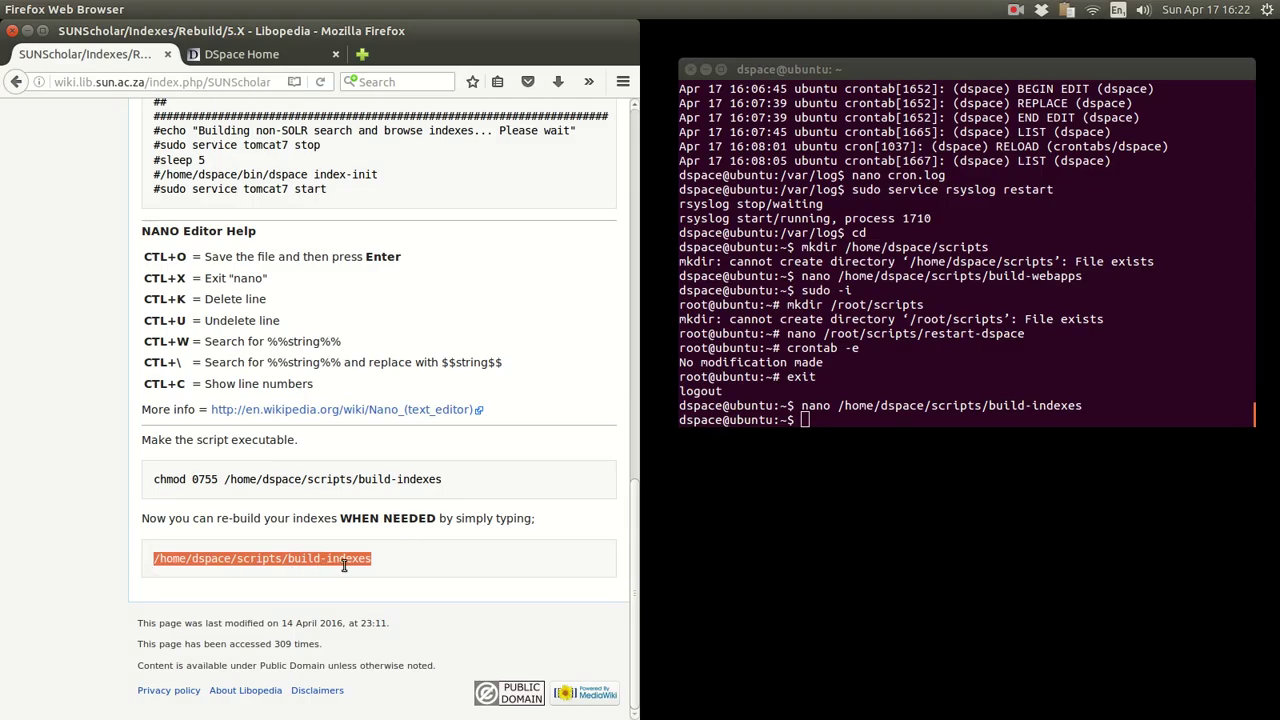
{"action": "left_click", "coordinate": [418, 561]}
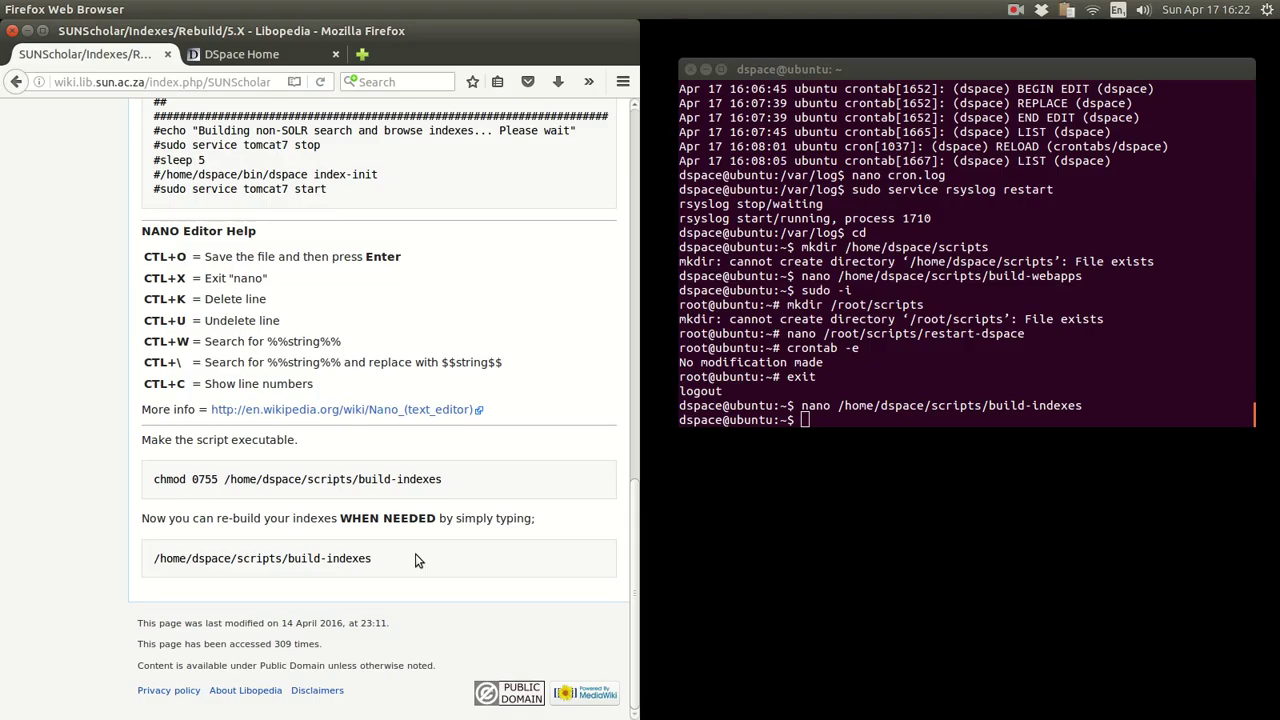
- Go back via the Indexes Rebuild page to the Step 11 After Installation Tasks page
{"action": "left_click", "coordinate": [835, 320]}
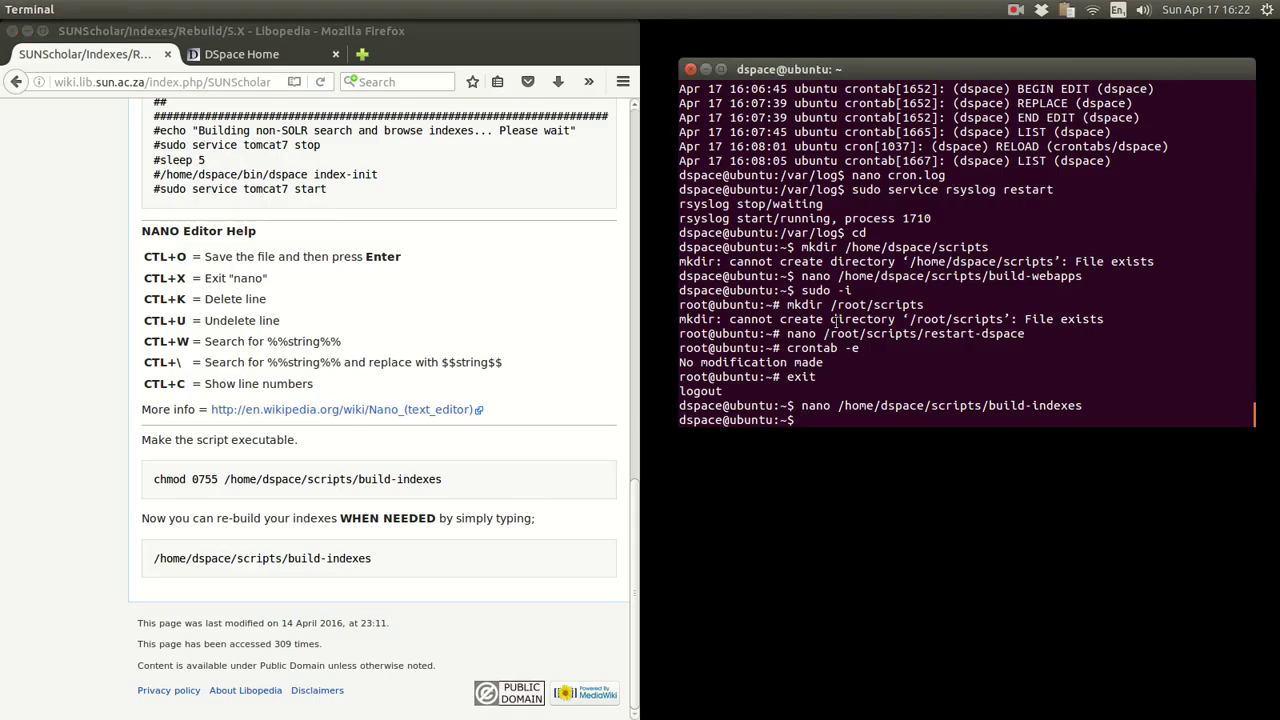
{"action": "scroll", "coordinate": [460, 344], "scroll_direction": "up", "scroll_amount": 6}
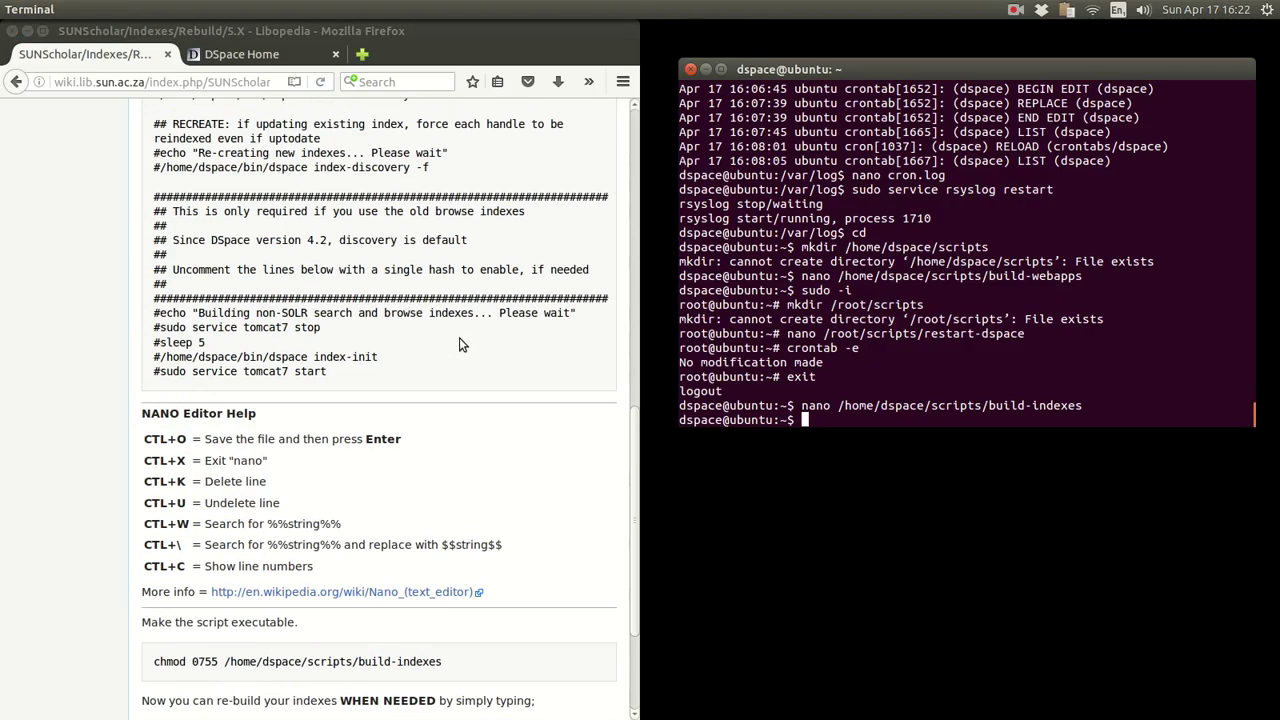
{"action": "scroll", "coordinate": [460, 344], "scroll_direction": "down", "scroll_amount": 6}
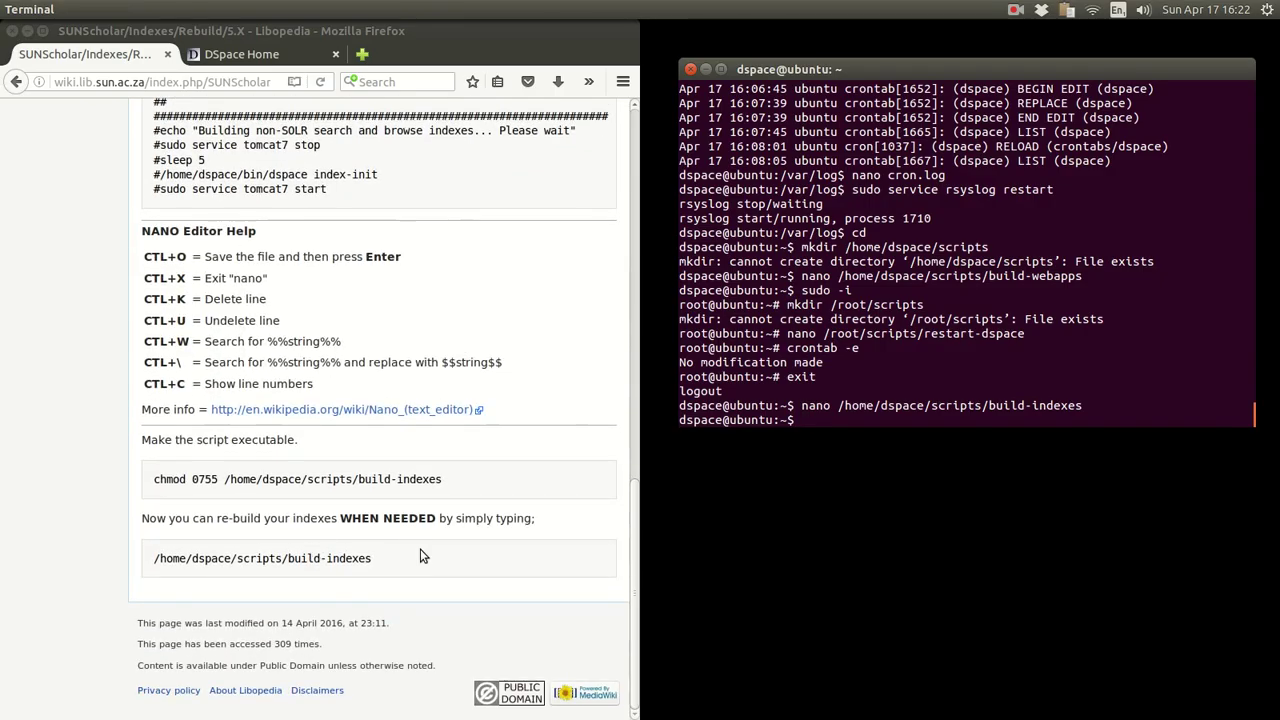
{"action": "scroll", "coordinate": [500, 535], "scroll_direction": "up", "scroll_amount": 5}
{"action": "scroll", "coordinate": [499, 535], "scroll_direction": "up", "scroll_amount": 5}
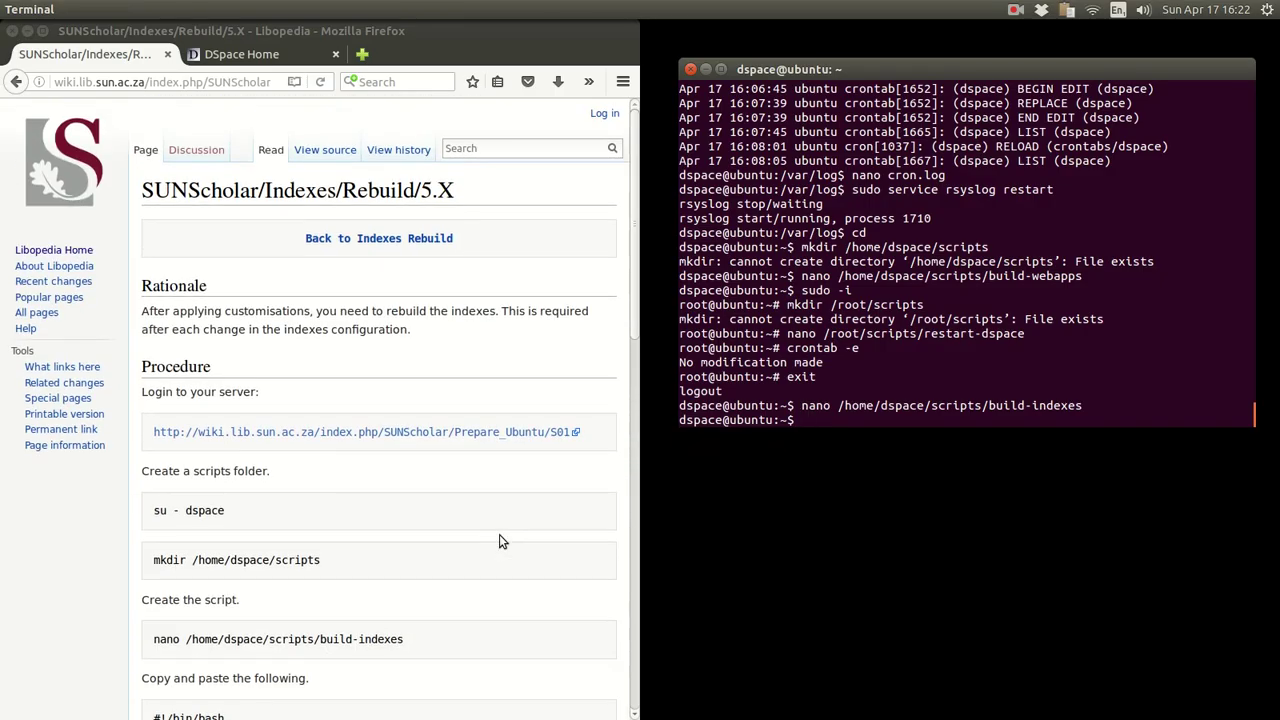
{"action": "left_click", "coordinate": [335, 242]}
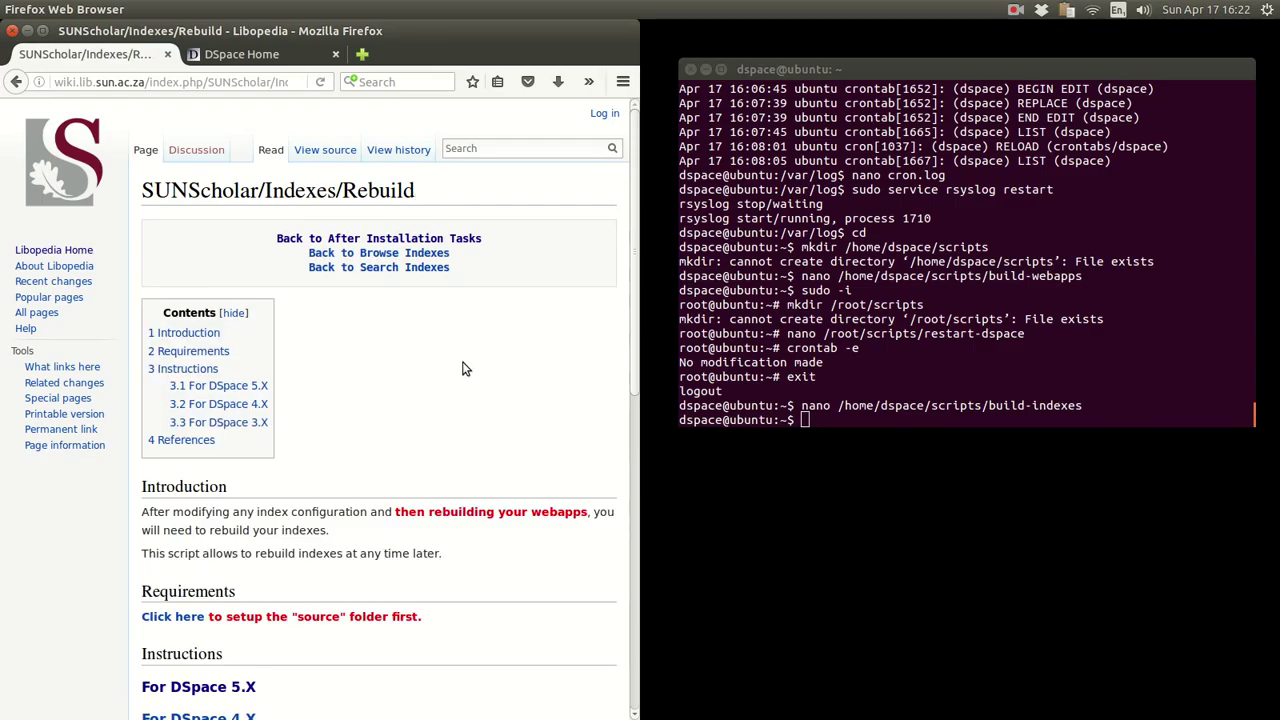
{"action": "scroll", "coordinate": [463, 369], "scroll_direction": "down", "scroll_amount": 3}
{"action": "scroll", "coordinate": [463, 369], "scroll_direction": "up", "scroll_amount": 3}
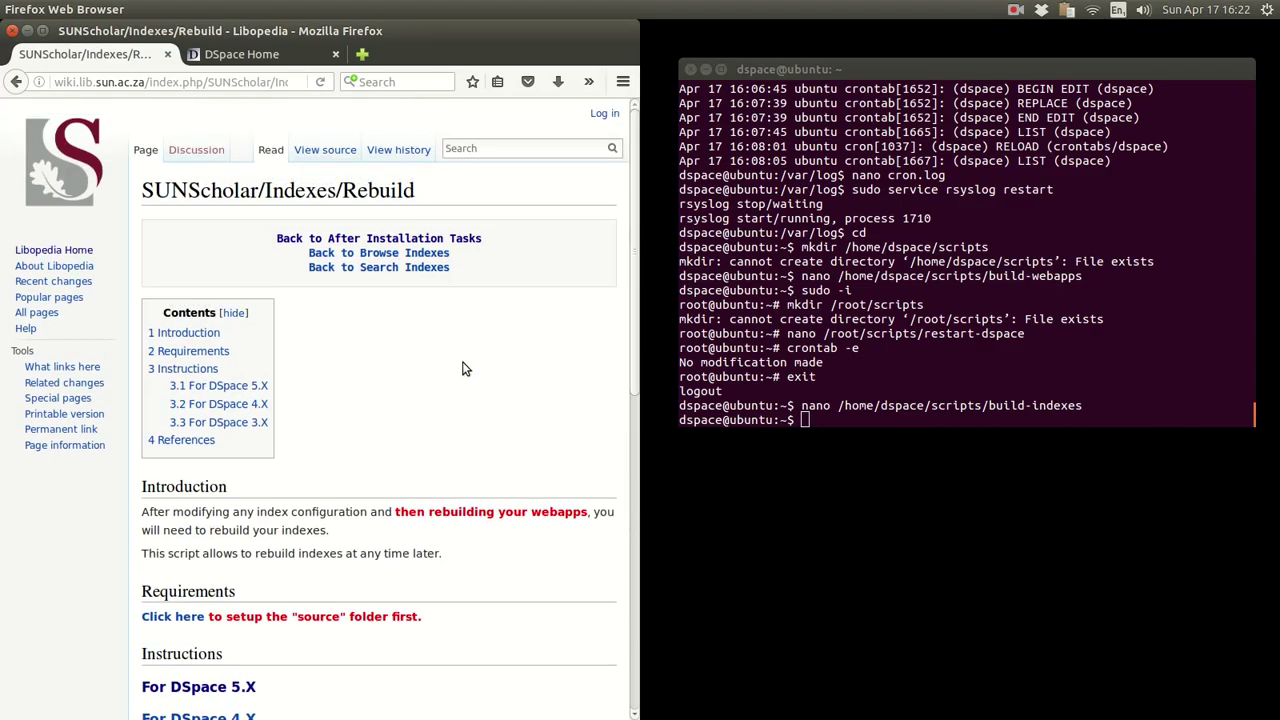
{"action": "left_click", "coordinate": [358, 240]}
{"action": "scroll", "coordinate": [445, 319], "scroll_direction": "down", "scroll_amount": 5}
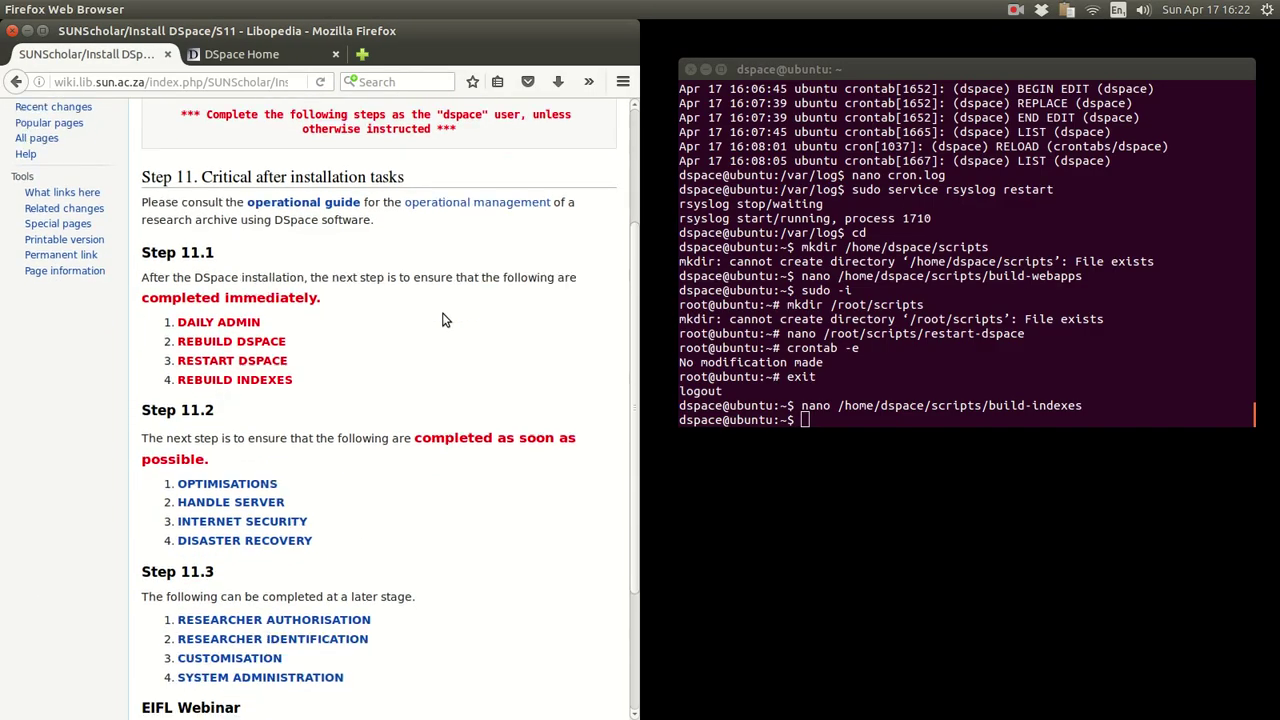
{"action": "scroll", "coordinate": [445, 319], "scroll_direction": "up", "scroll_amount": 2}
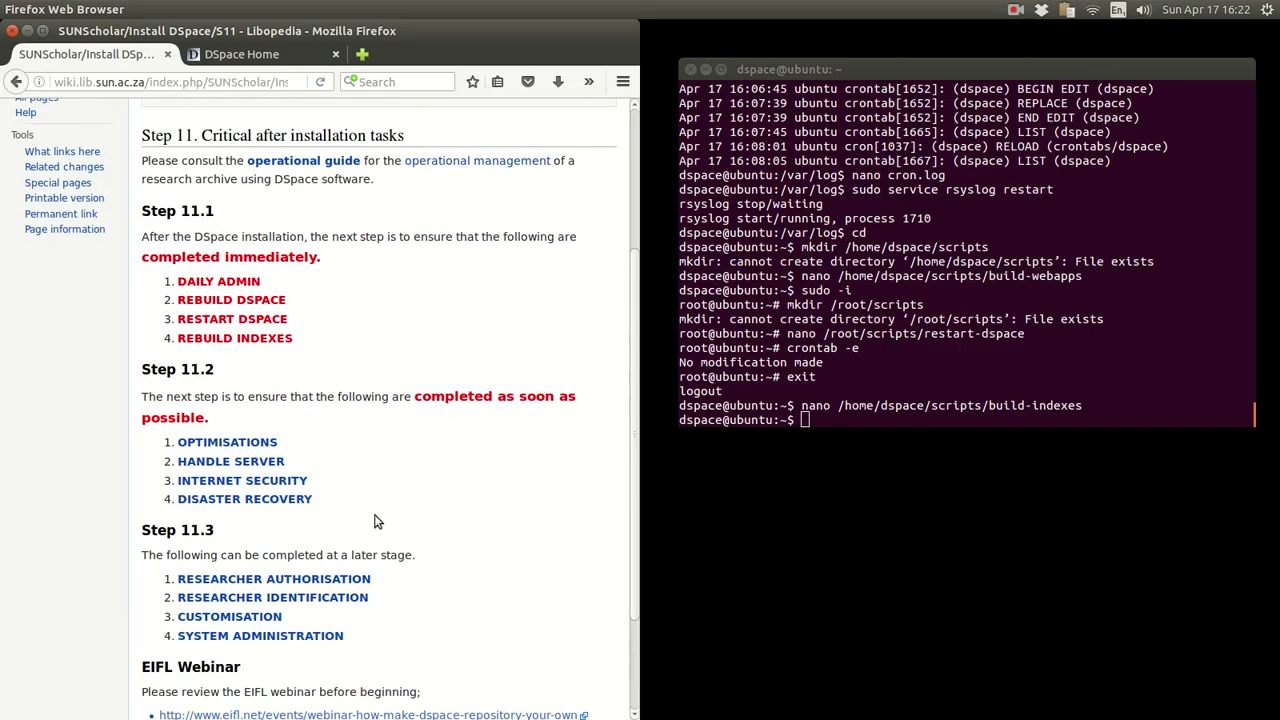
{"action": "left_click", "coordinate": [777, 336]}
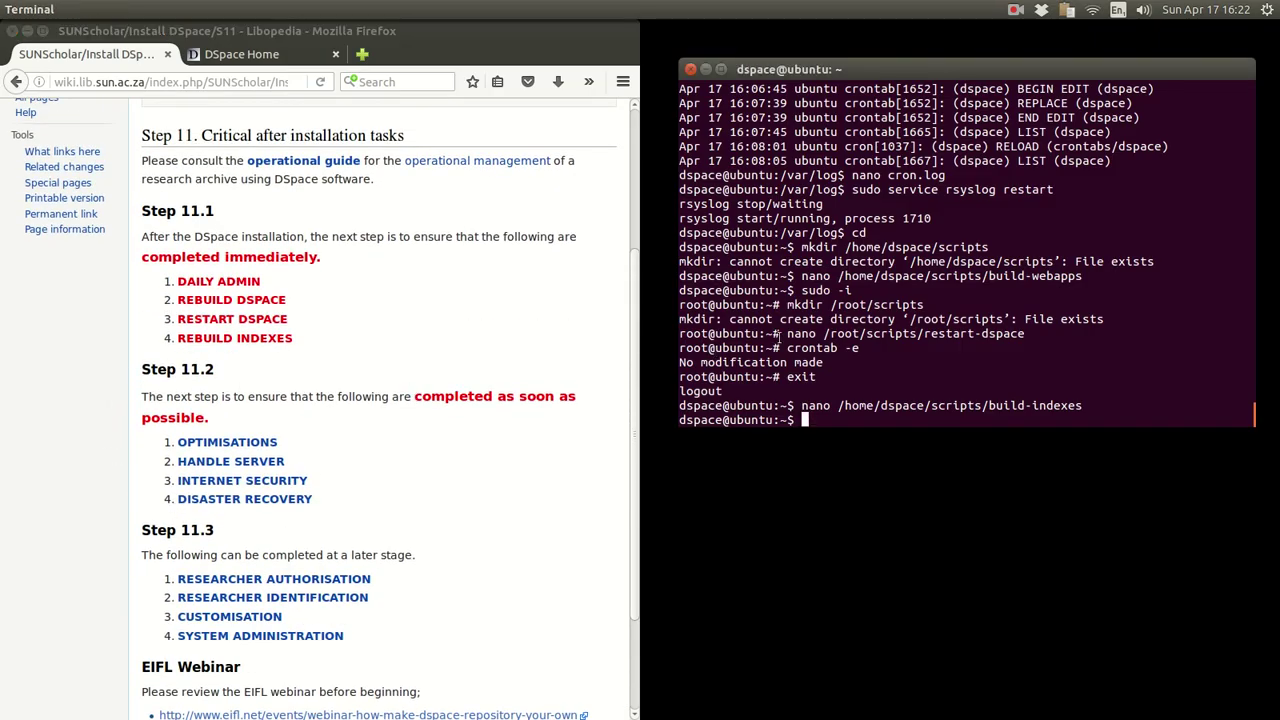
- Change into the scripts folder and list it with ls and ls -l
{"action": "type", "text": "cd scr"}
{"action": "key", "text": "Tab"}
{"action": "key", "text": "Return"}
{"action": "type", "text": "ls"}
{"action": "key", "text": "Return"}
{"action": "type", "text": "ls -"}
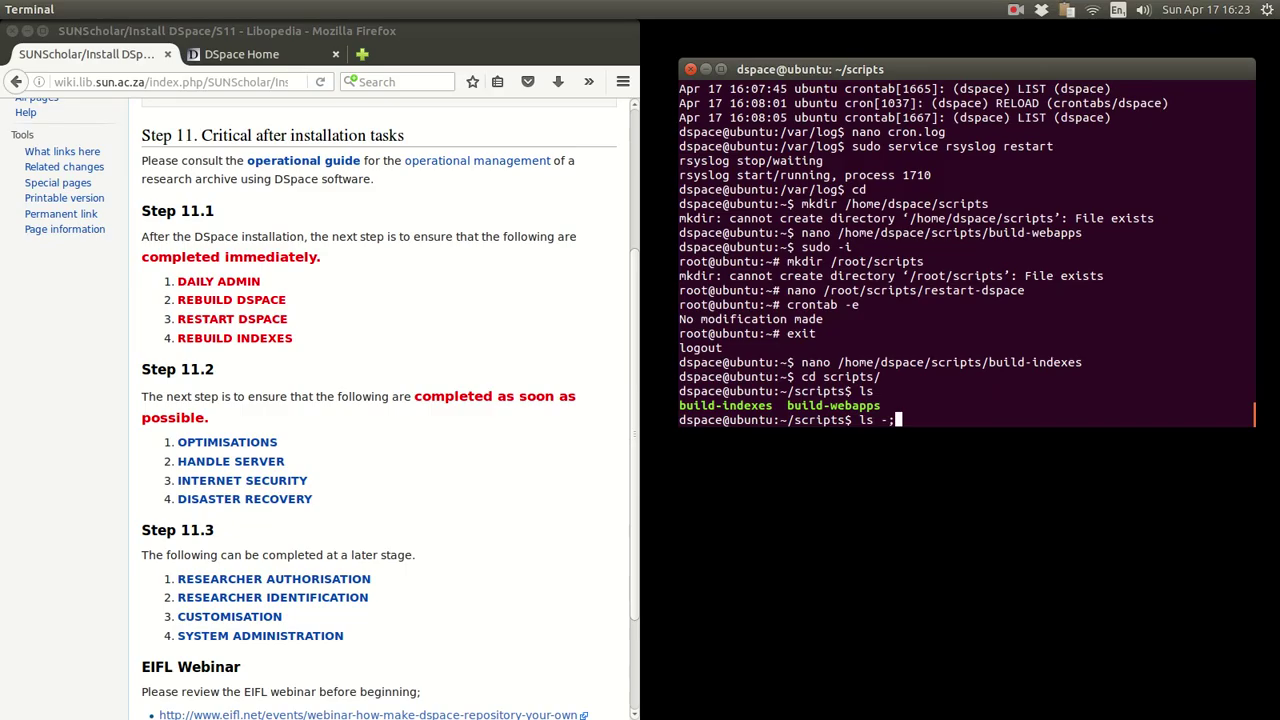
{"action": "type", "text": "l"}
{"action": "key", "text": "Return"}
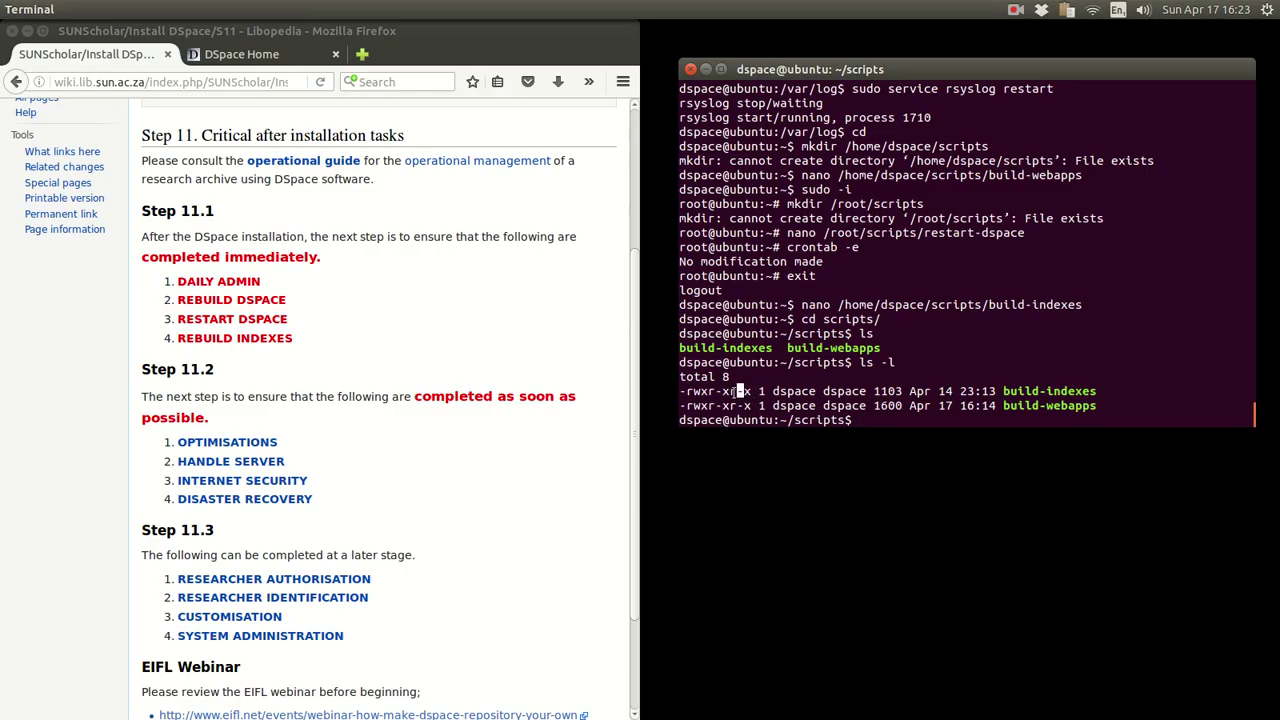
- Check build-indexes' -rwxr-xr-x permissions, then begin a ./ command
{"action": "left_click_drag", "start_coordinate": [752, 391], "coordinate": [680, 391]}
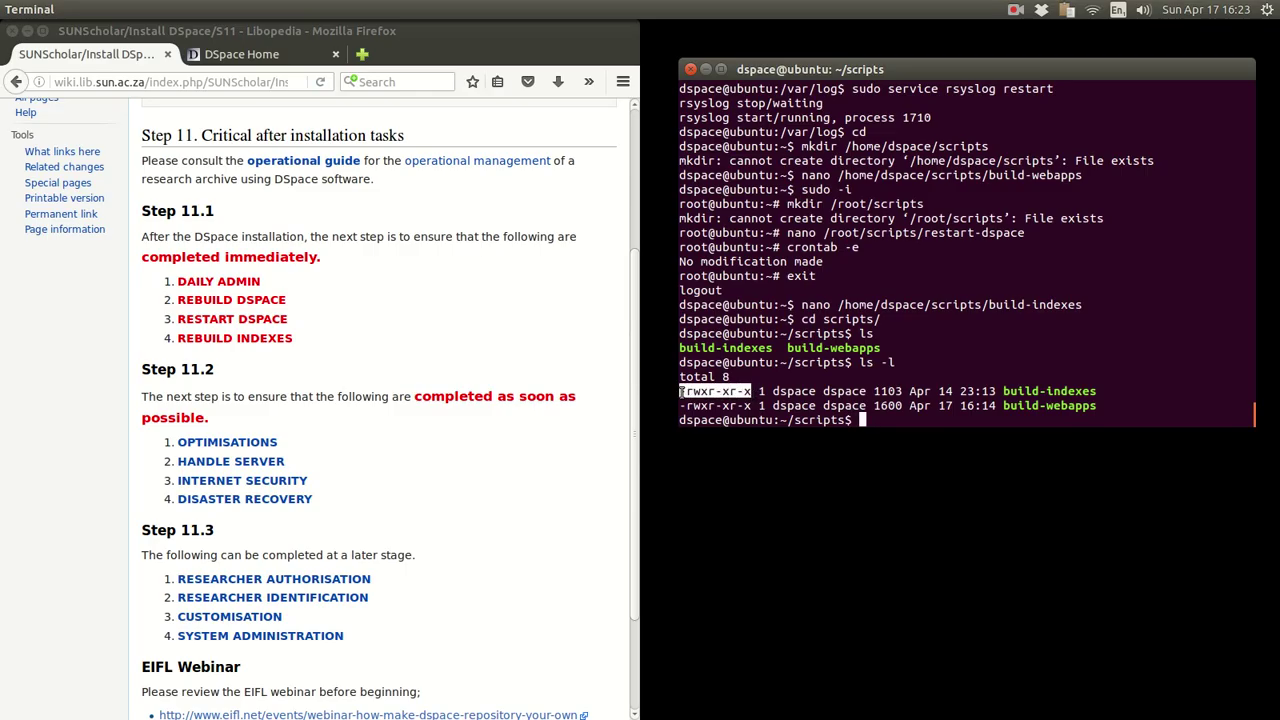
{"action": "left_click", "coordinate": [856, 384]}
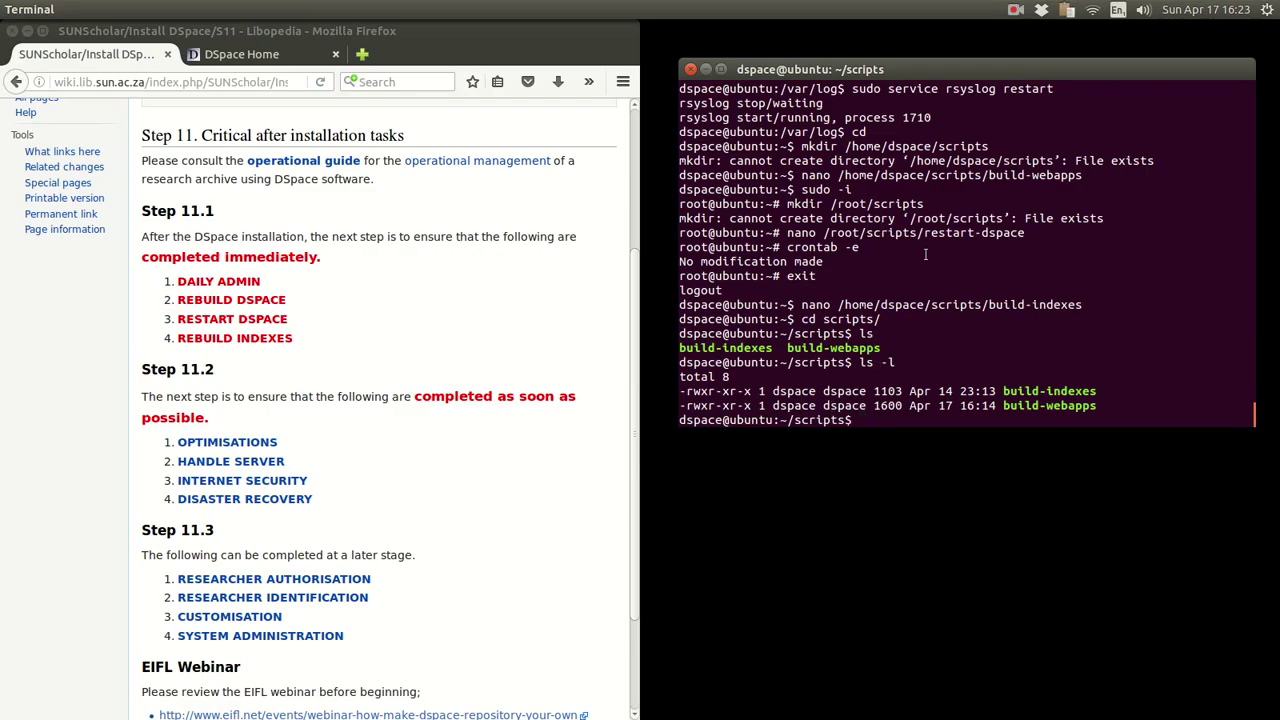
{"action": "type", "text": "./"}
{"action": "double_click", "coordinate": [876, 420]}
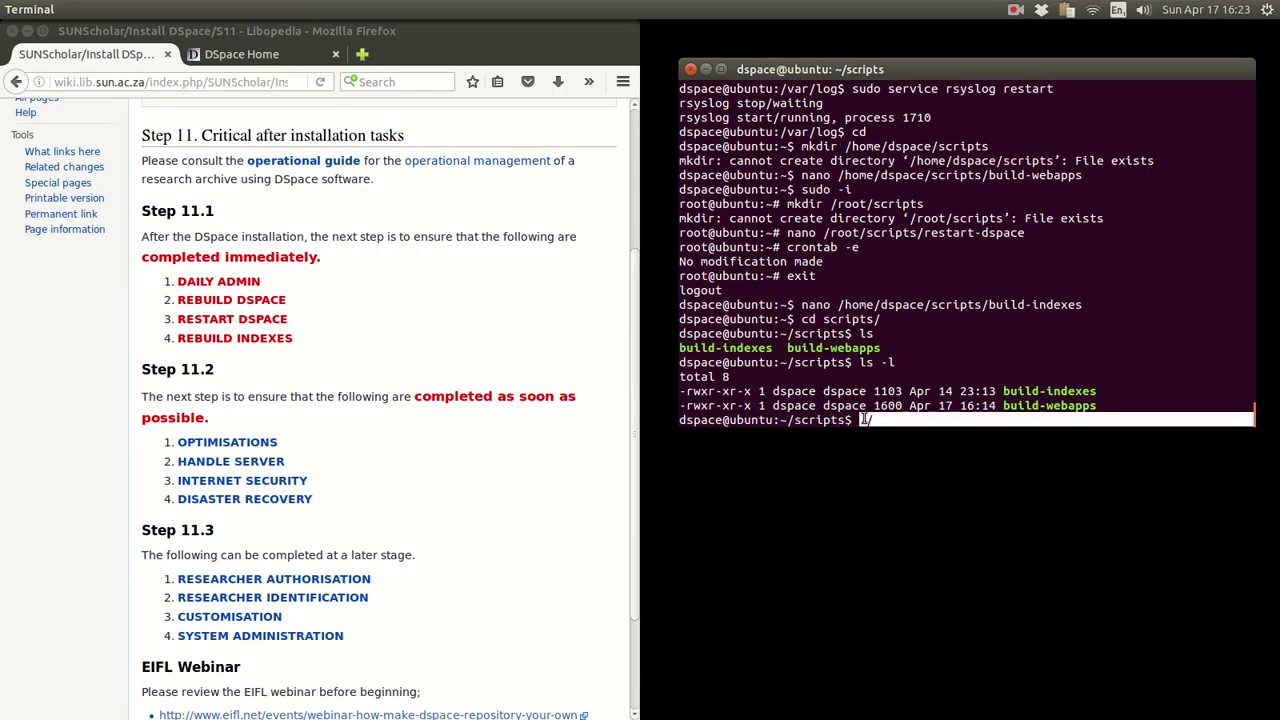
{"action": "left_click", "coordinate": [846, 306]}
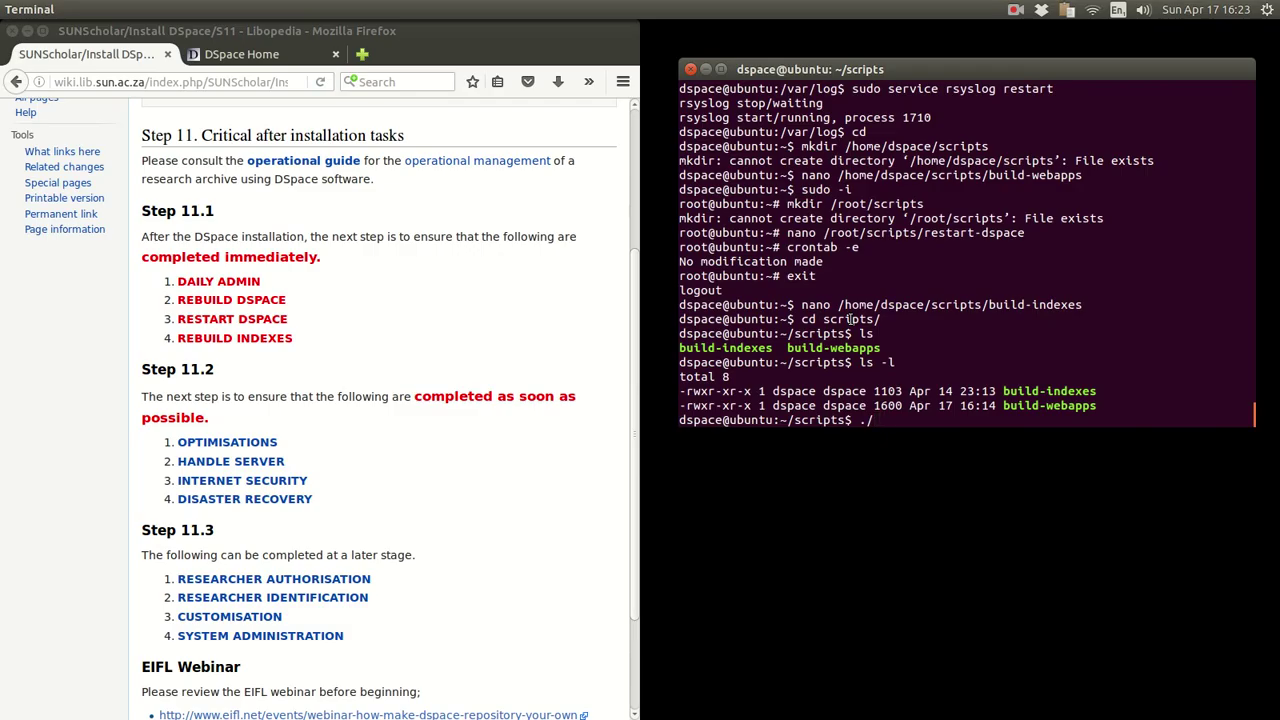
{"action": "type", "text": "buil"}
{"action": "type", "text": "d-we"}
{"action": "key", "text": "Tab"}
{"action": "key", "text": "BackSpace"}
{"action": "key", "text": "BackSpace"}
{"action": "key", "text": "BackSpace"}
{"action": "key", "text": "BackSpace"}
{"action": "key", "text": "BackSpace"}
{"action": "key", "text": "BackSpace"}
{"action": "key", "text": "BackSpace"}
{"action": "key", "text": "BackSpace"}
{"action": "type", "text": "in"}
{"action": "key", "text": "Tab"}
{"action": "key", "text": "Home"}
{"action": "key", "text": "Delete"}
{"action": "key", "text": "Delete"}
{"action": "type", "text": "$HOME"}
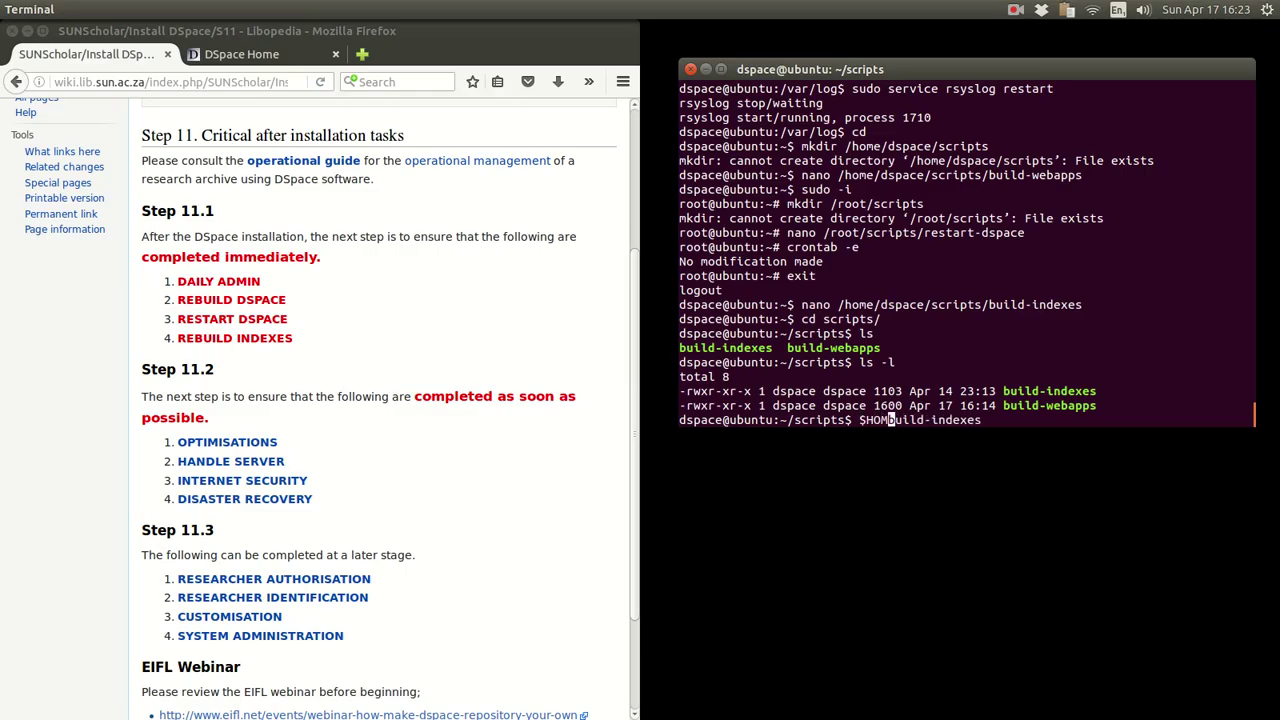
{"action": "type", "text": "/scr"}
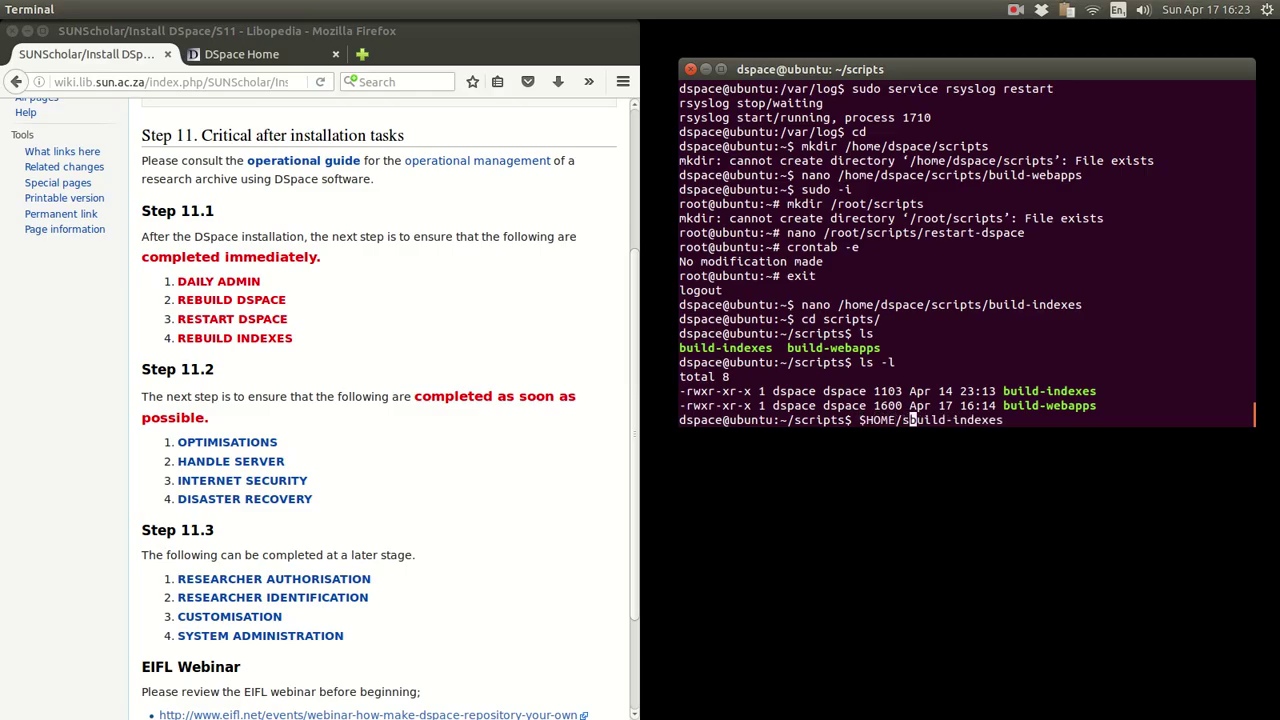
{"action": "type", "text": "ipts"}
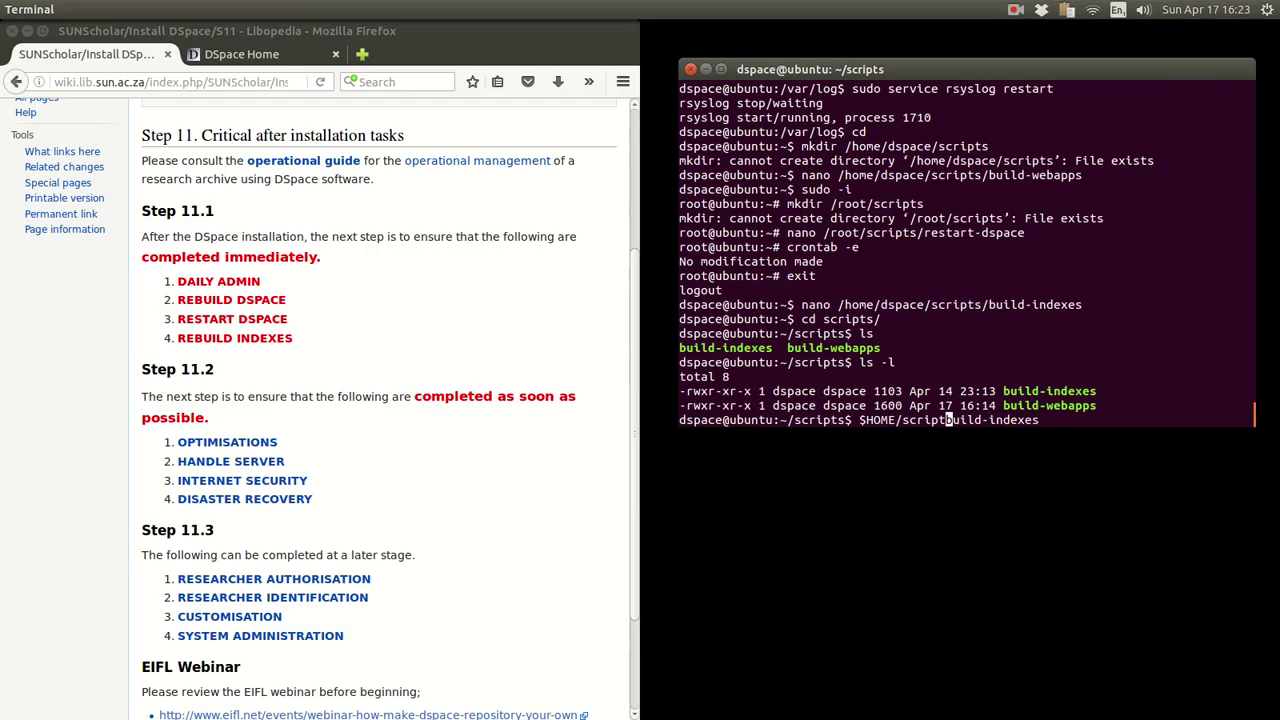
{"action": "type", "text": "/"}
{"action": "key", "text": "Up"}
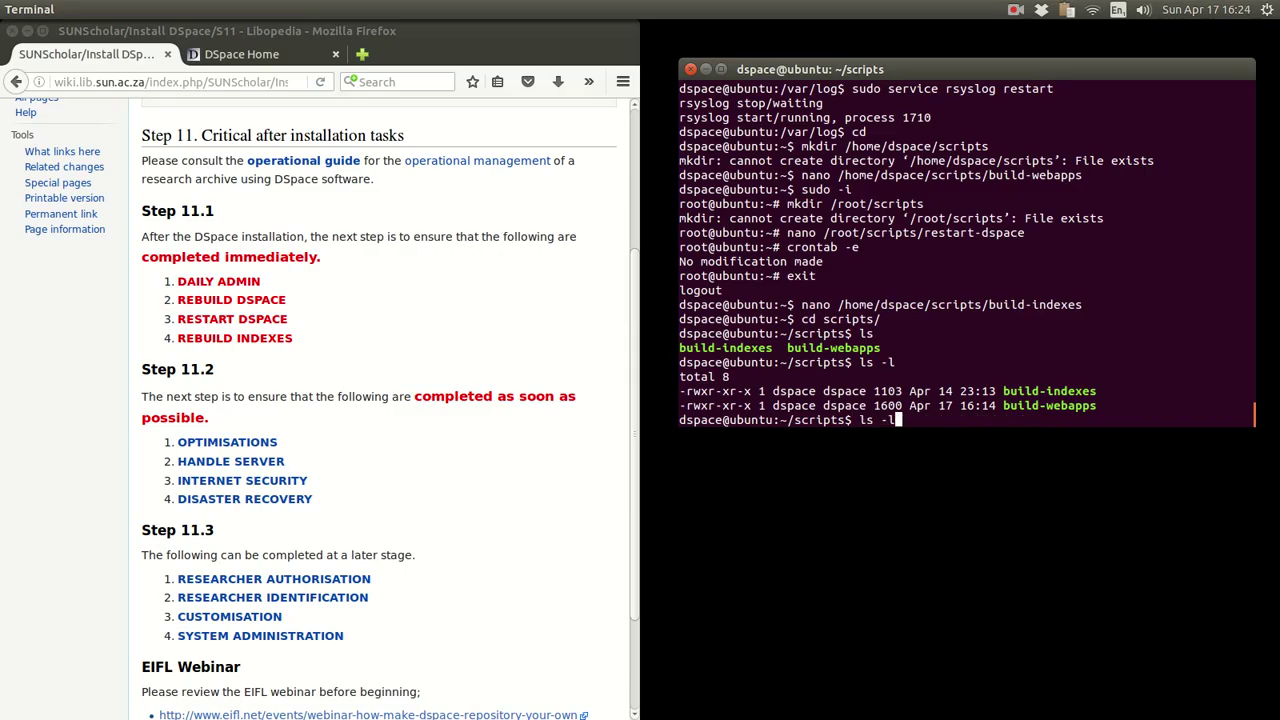
{"action": "key", "text": "Down"}
{"action": "key", "text": "Up"}
{"action": "key", "text": "Up"}
{"action": "key", "text": "Up"}
{"action": "key", "text": "Down"}
{"action": "key", "text": "Down"}
{"action": "key", "text": "Down"}
{"action": "key", "text": "Up"}
{"action": "key", "text": "Up"}
{"action": "key", "text": "Up"}
{"action": "key", "text": "Up"}
{"action": "key", "text": "Down"}
{"action": "key", "text": "Down"}
{"action": "key", "text": "Down"}
{"action": "key", "text": "Down"}
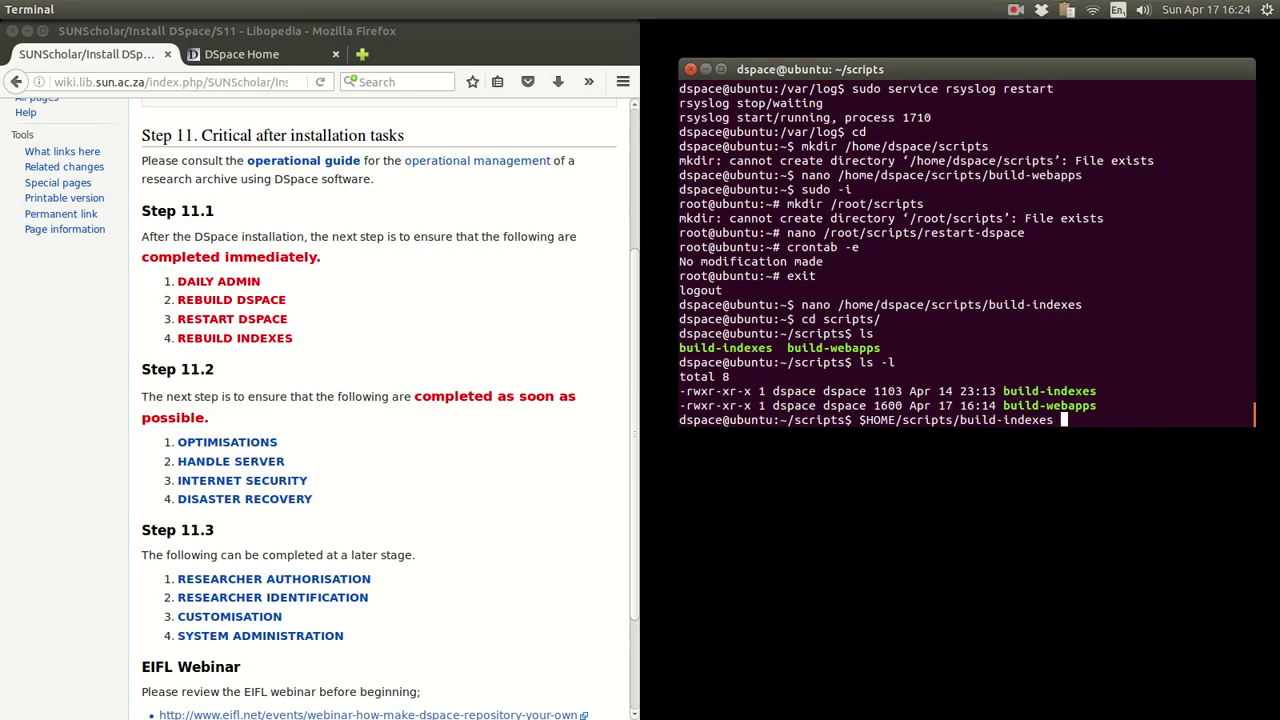
{"action": "key", "text": "BackSpace"}
{"action": "key", "text": "BackSpace"}
{"action": "key", "text": "BackSpace"}
{"action": "key", "text": "BackSpace"}
{"action": "key", "text": "BackSpace"}
{"action": "key", "text": "BackSpace"}
{"action": "key", "text": "BackSpace"}
{"action": "key", "text": "BackSpace"}
{"action": "key", "text": "BackSpace"}
{"action": "key", "text": "BackSpace"}
{"action": "key", "text": "BackSpace"}
{"action": "key", "text": "BackSpace"}
{"action": "key", "text": "BackSpace"}
{"action": "key", "text": "BackSpace"}
{"action": "key", "text": "BackSpace"}
{"action": "key", "text": "BackSpace"}
{"action": "key", "text": "BackSpace"}
{"action": "key", "text": "BackSpace"}
{"action": "key", "text": "BackSpace"}
{"action": "key", "text": "BackSpace"}
{"action": "key", "text": "BackSpace"}
{"action": "key", "text": "BackSpace"}
{"action": "key", "text": "BackSpace"}
{"action": "key", "text": "BackSpace"}
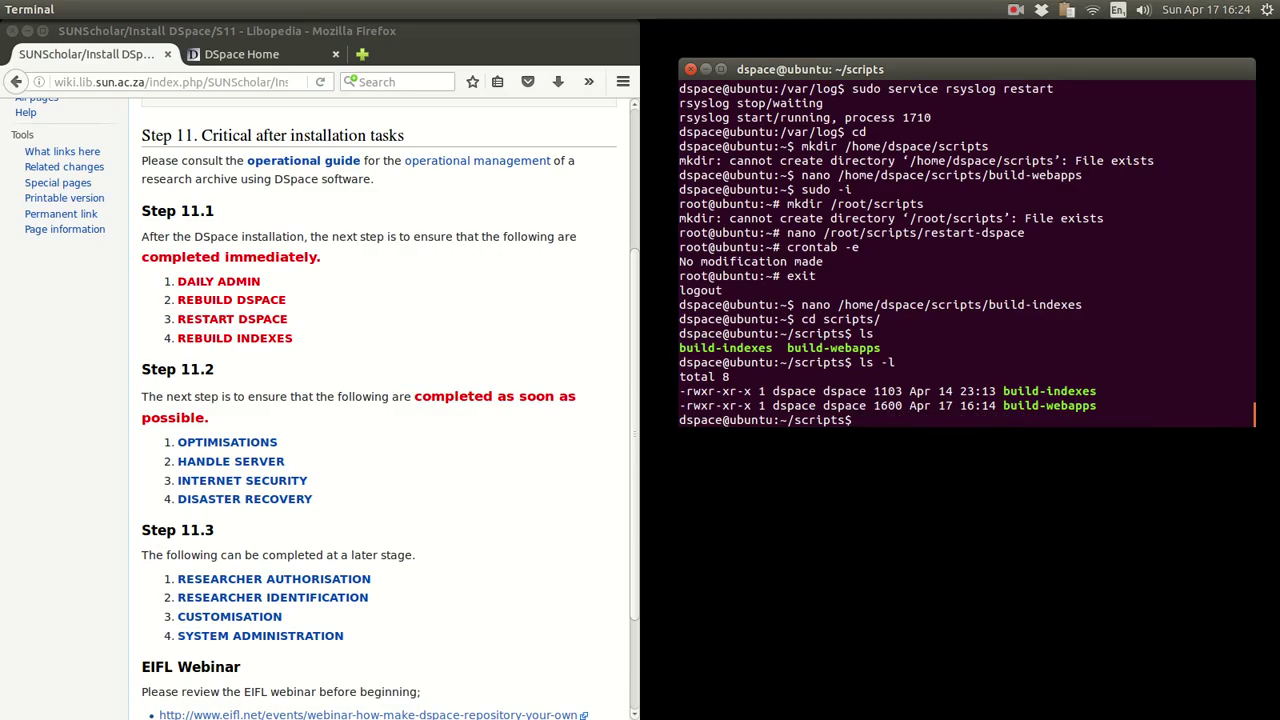
{"action": "scroll", "coordinate": [496, 523], "scroll_direction": "down", "scroll_amount": 3}
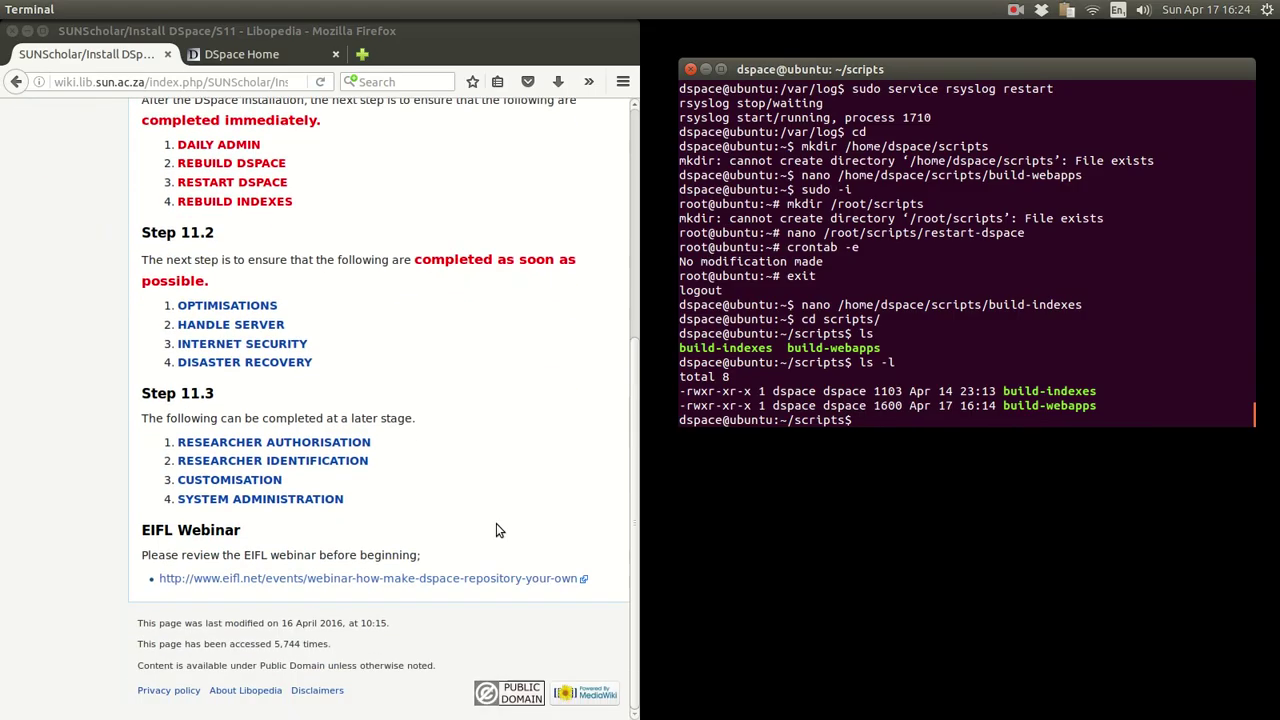
{"action": "scroll", "coordinate": [496, 523], "scroll_direction": "up", "scroll_amount": 3}
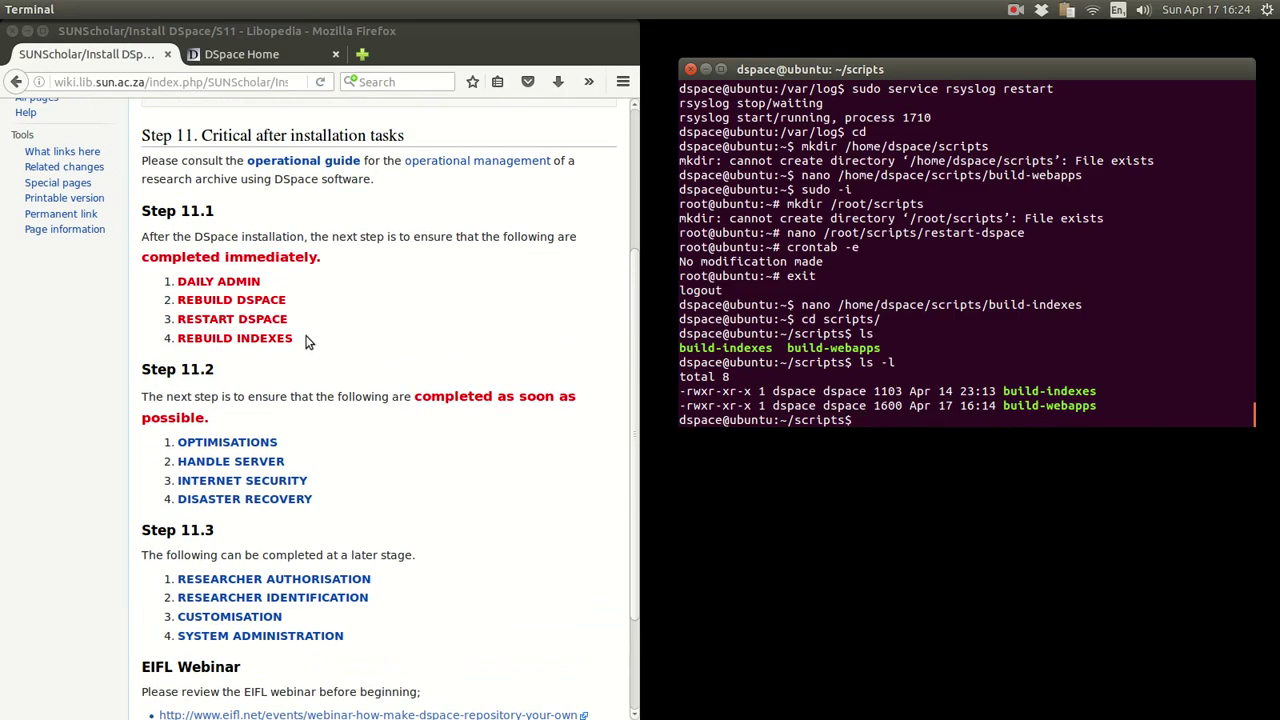
{"action": "left_click", "coordinate": [347, 346]}
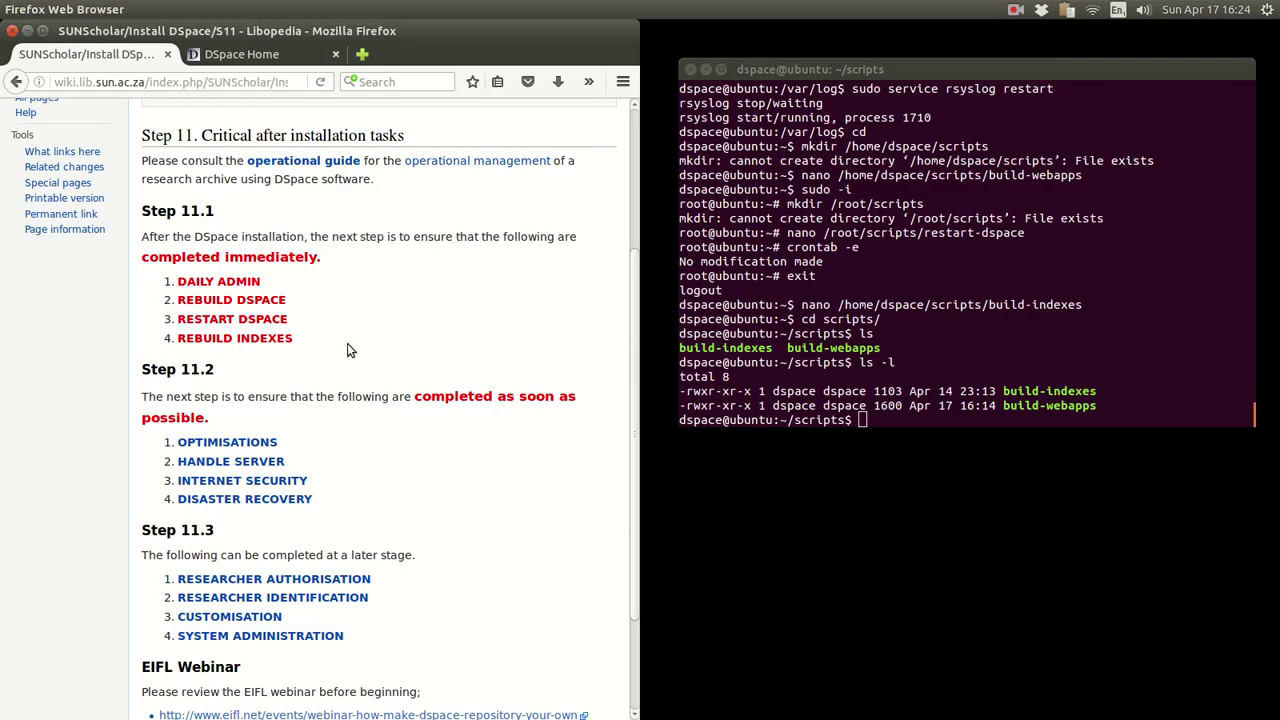
{"action": "left_click_drag", "start_coordinate": [347, 350], "coordinate": [176, 287]}
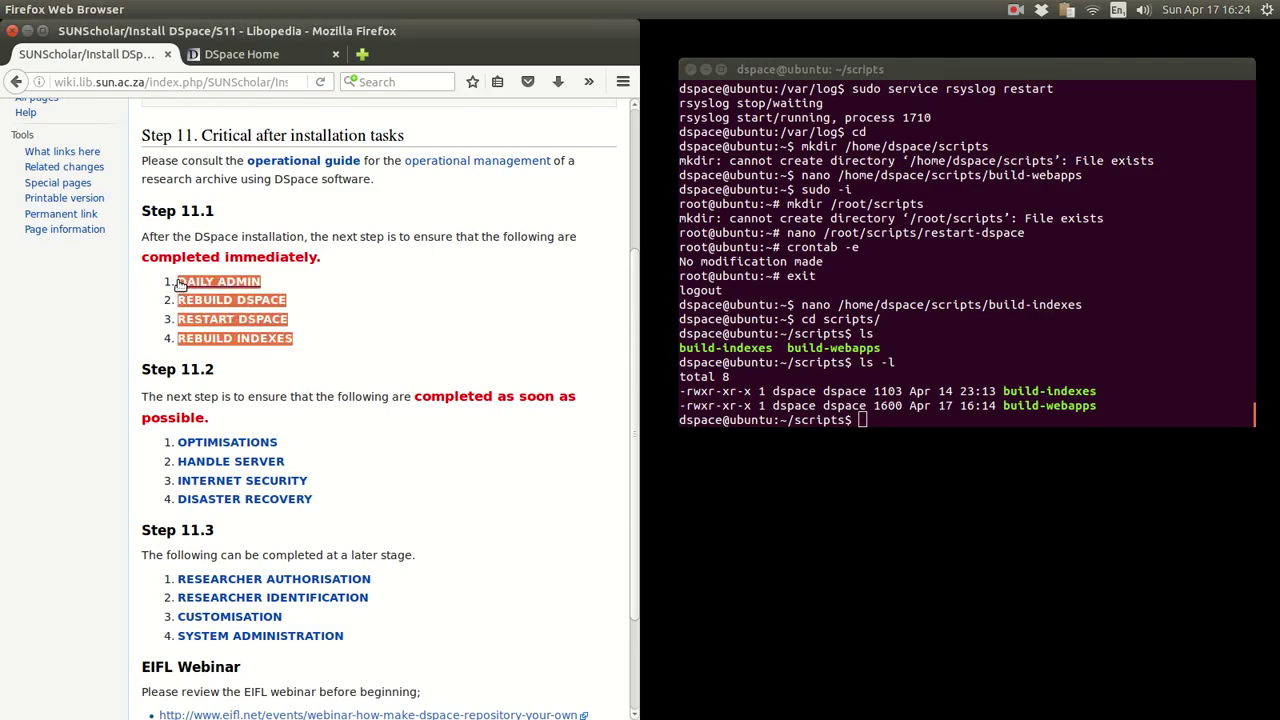
{"action": "left_click", "coordinate": [406, 278]}
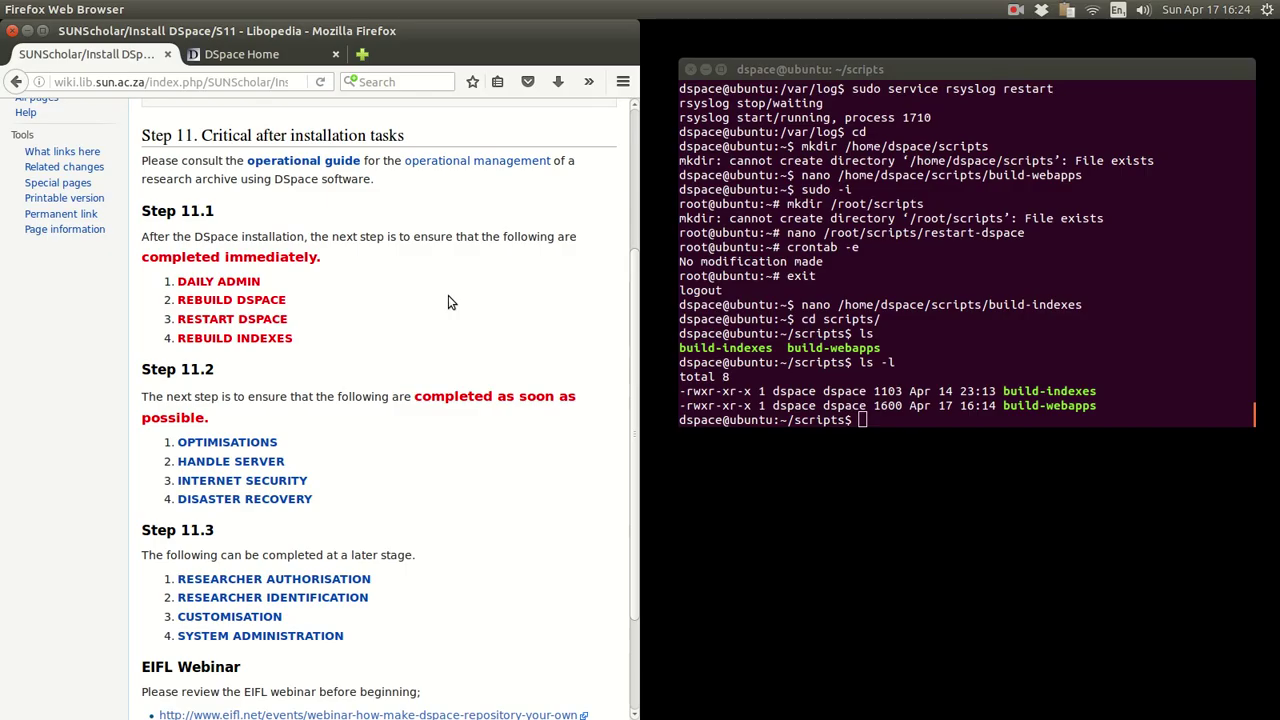
{"action": "left_click", "coordinate": [1015, 10]}
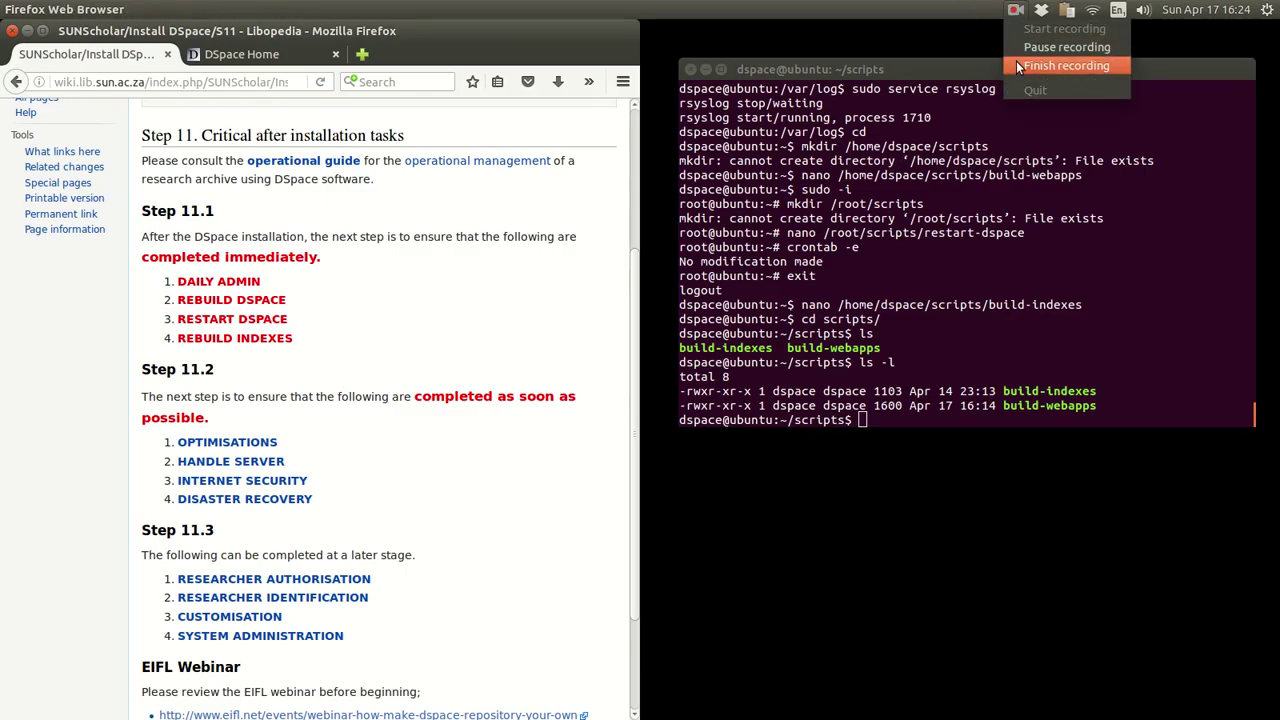